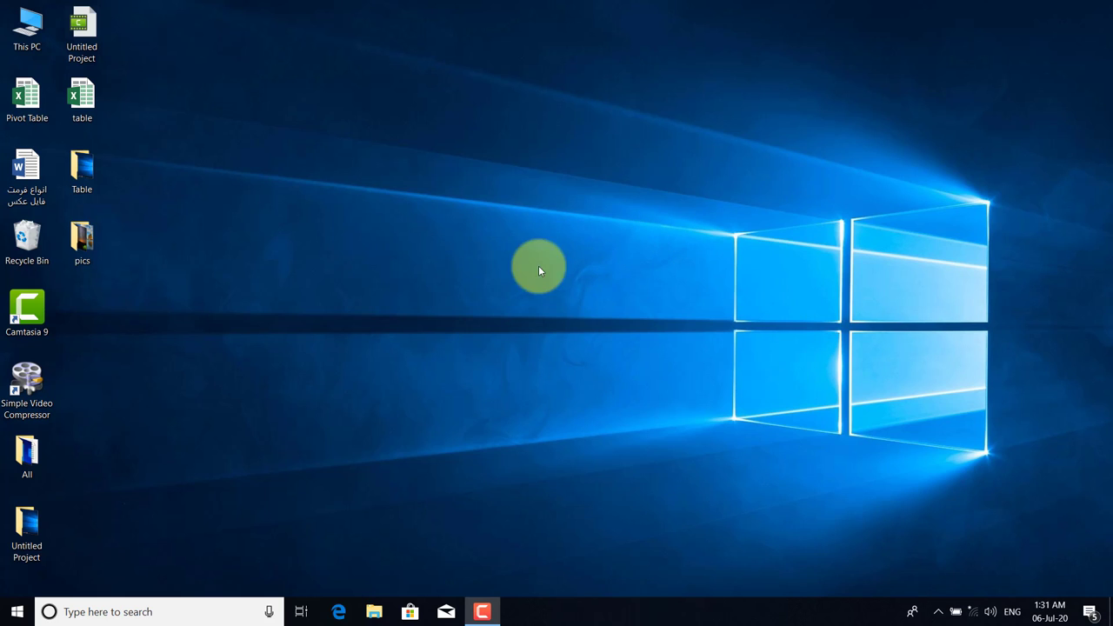
Launch Excel 2016 from the Windows Start app list and create the blank workbook Book1.
click(5, 617)
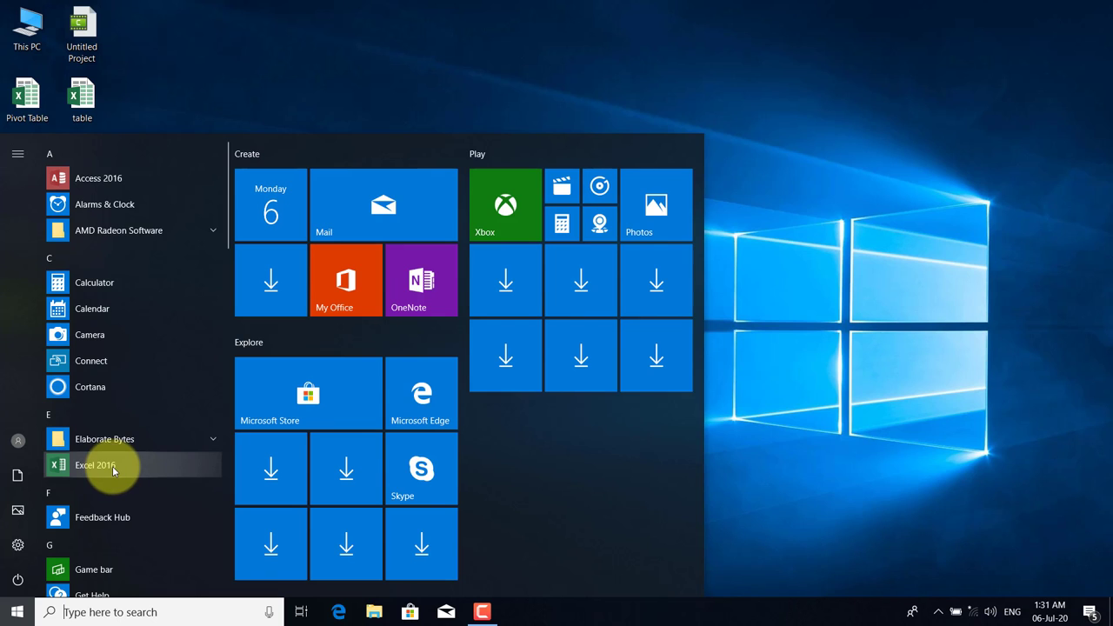
click(112, 466)
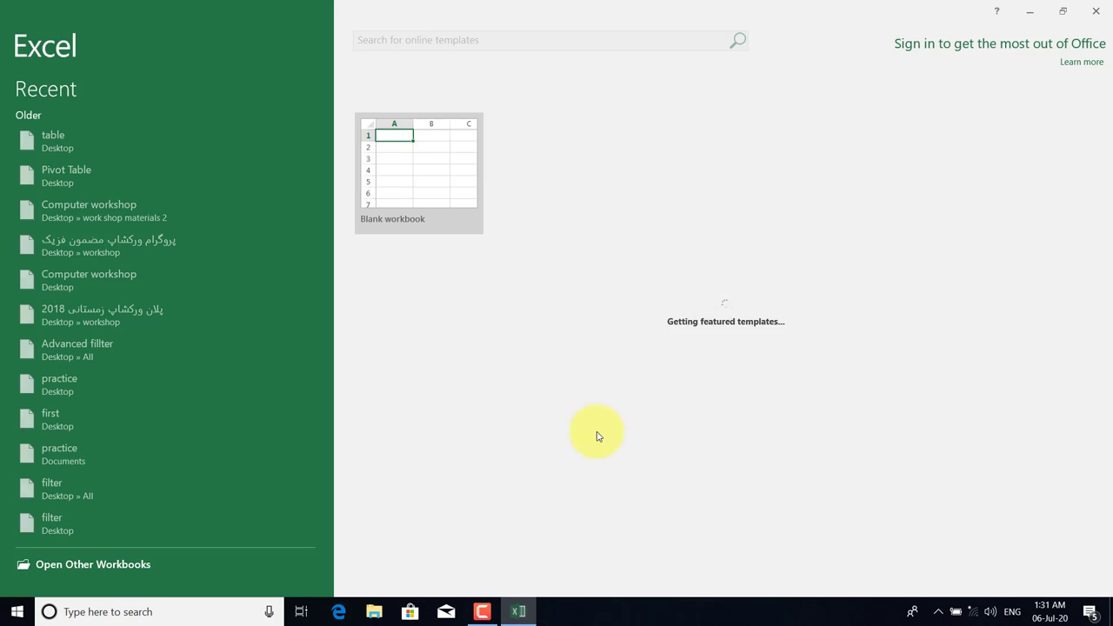
click(402, 178)
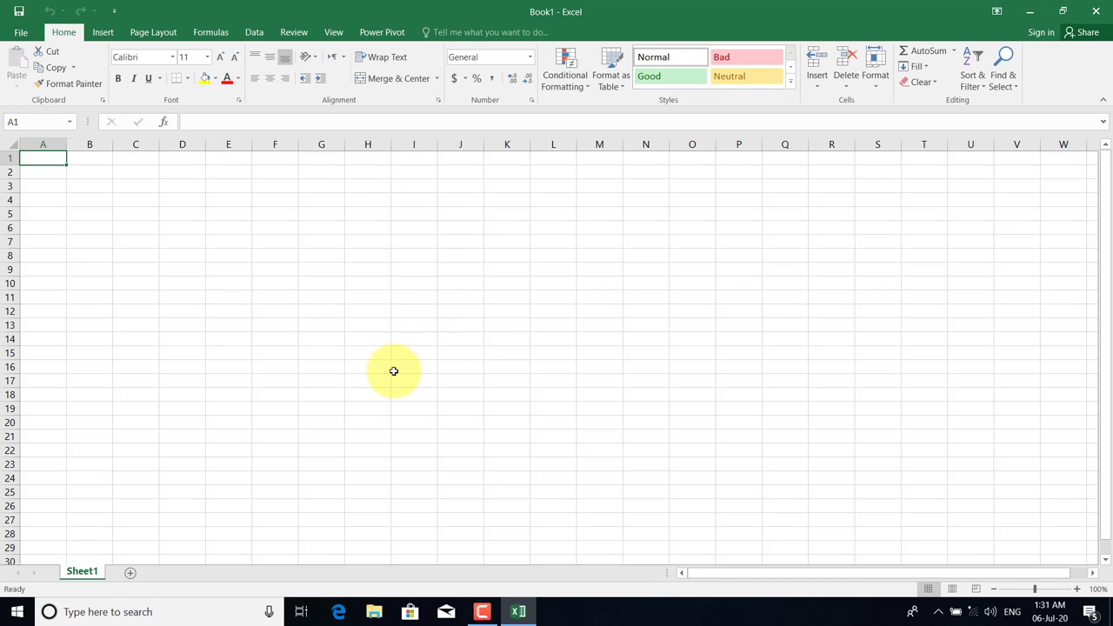
Zoom into the blank sheet and bring up the Insert ribbon.
scroll(393, 371, up, 5)
scroll(393, 371, up, 2)
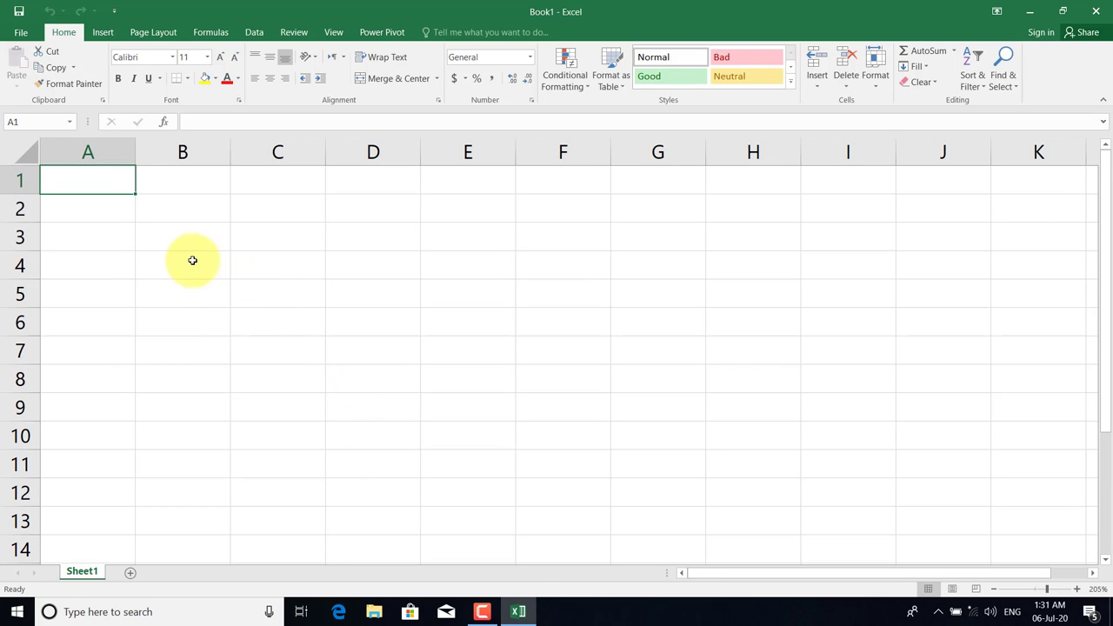
click(206, 218)
click(234, 247)
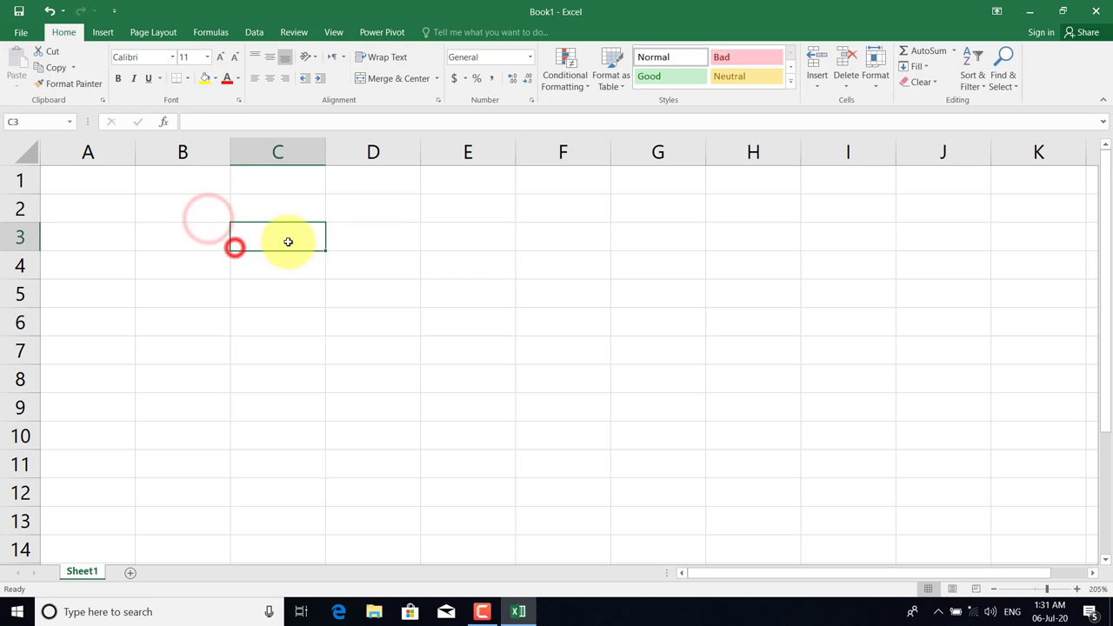
click(288, 242)
click(378, 241)
click(492, 276)
click(331, 267)
click(247, 265)
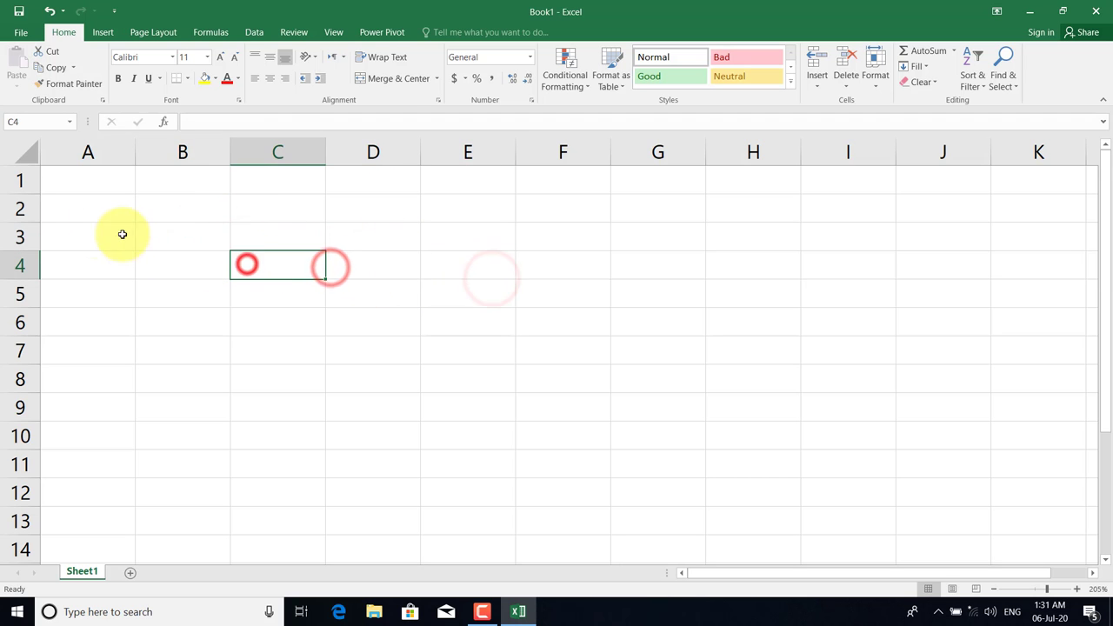
click(90, 214)
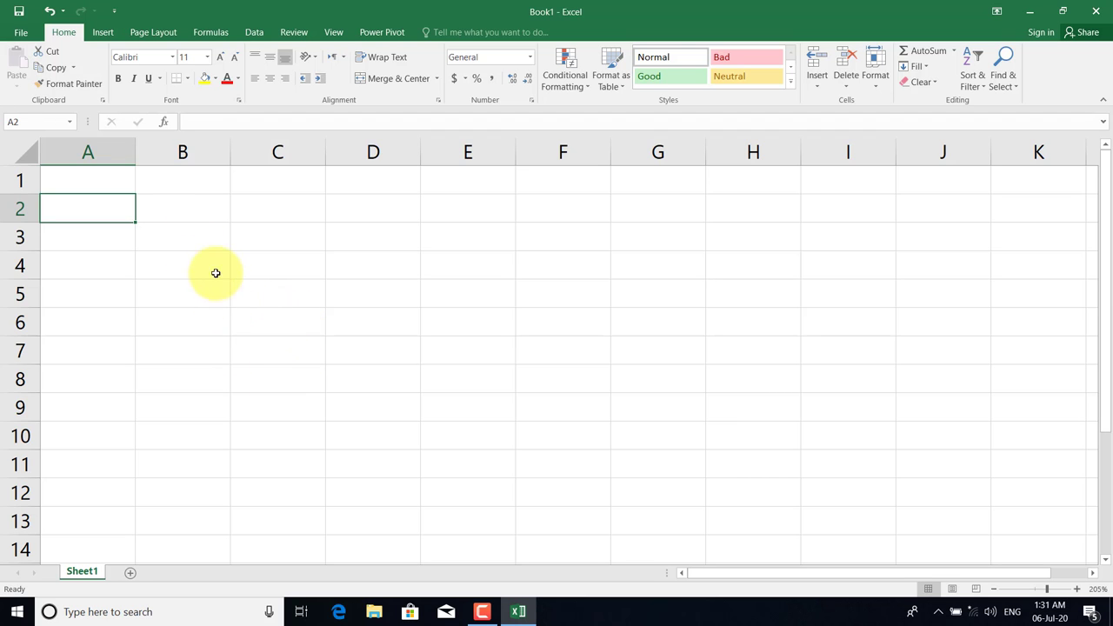
click(97, 33)
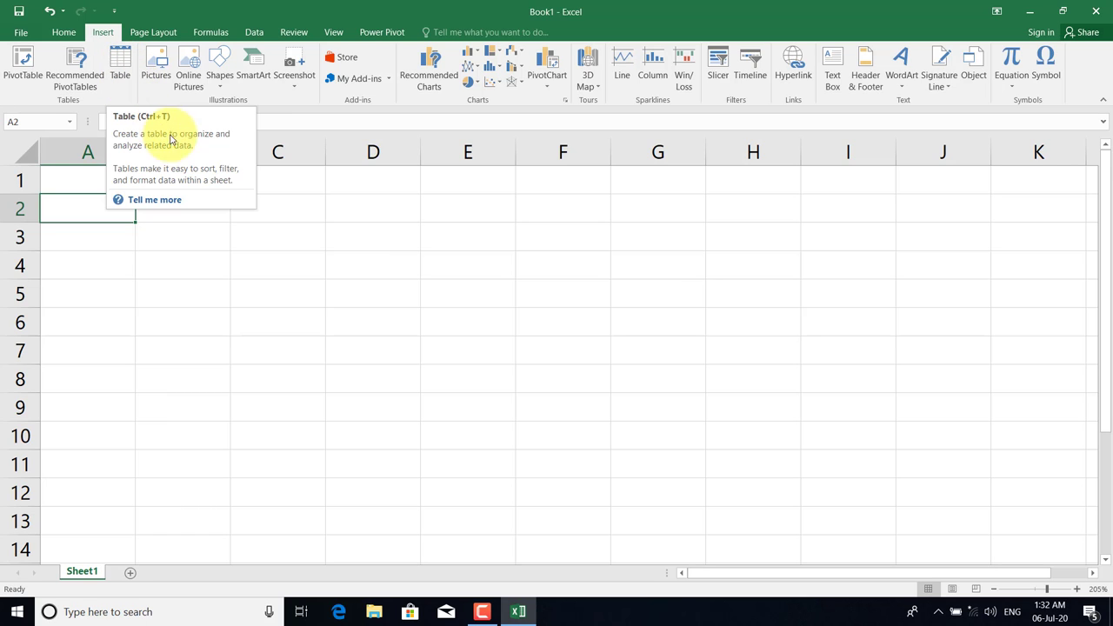
Select cell B3 as the anchor for the picture.
click(330, 267)
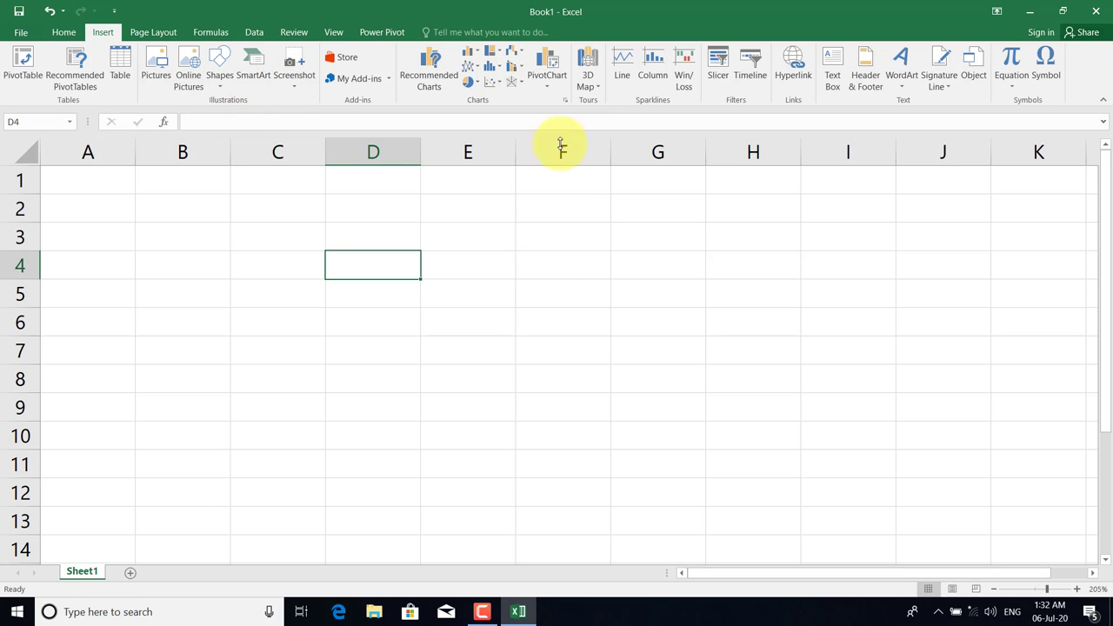
click(286, 237)
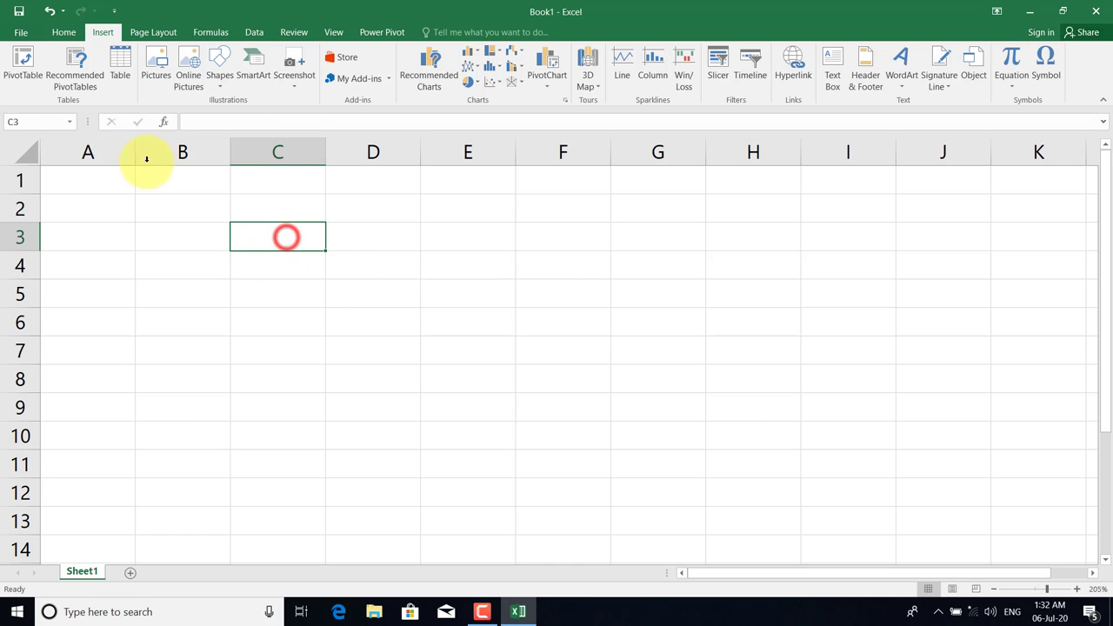
click(205, 235)
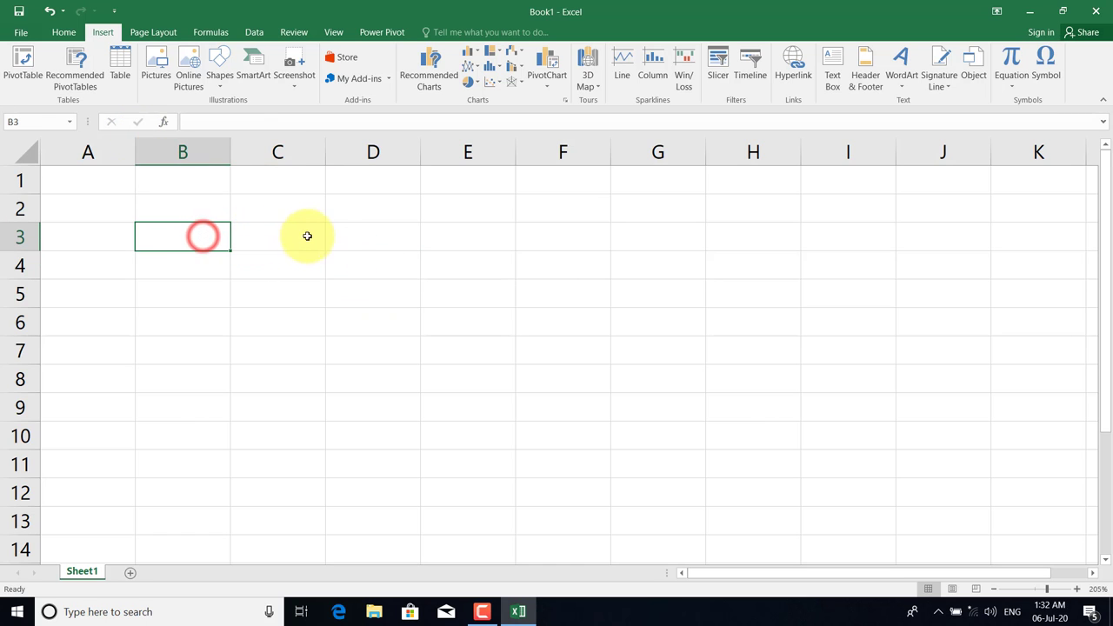
click(351, 243)
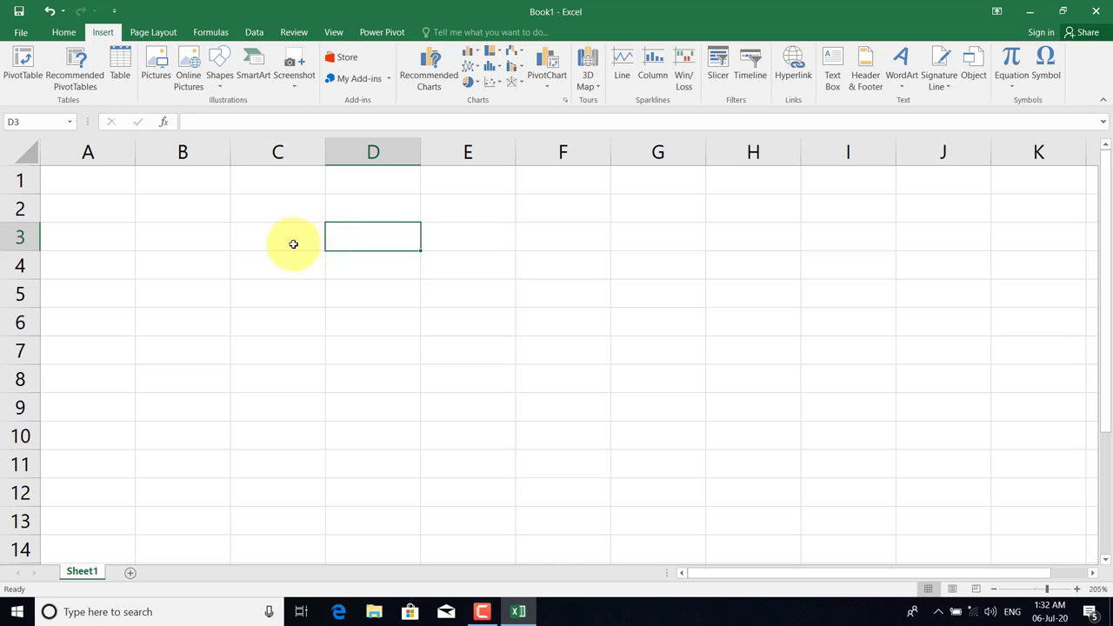
click(216, 241)
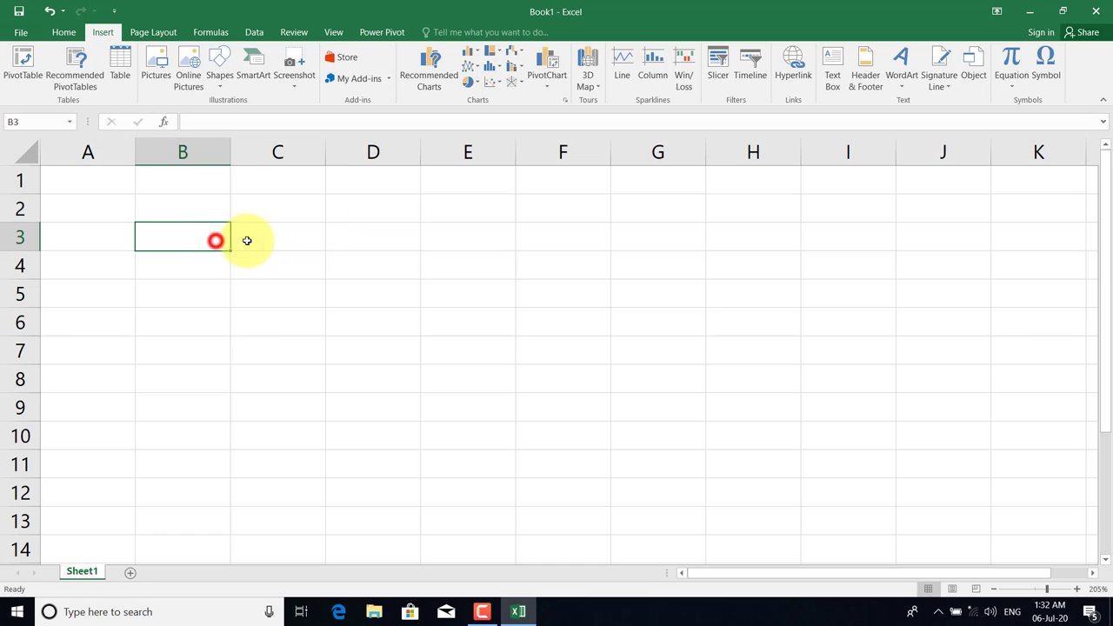
click(255, 241)
click(196, 259)
click(197, 239)
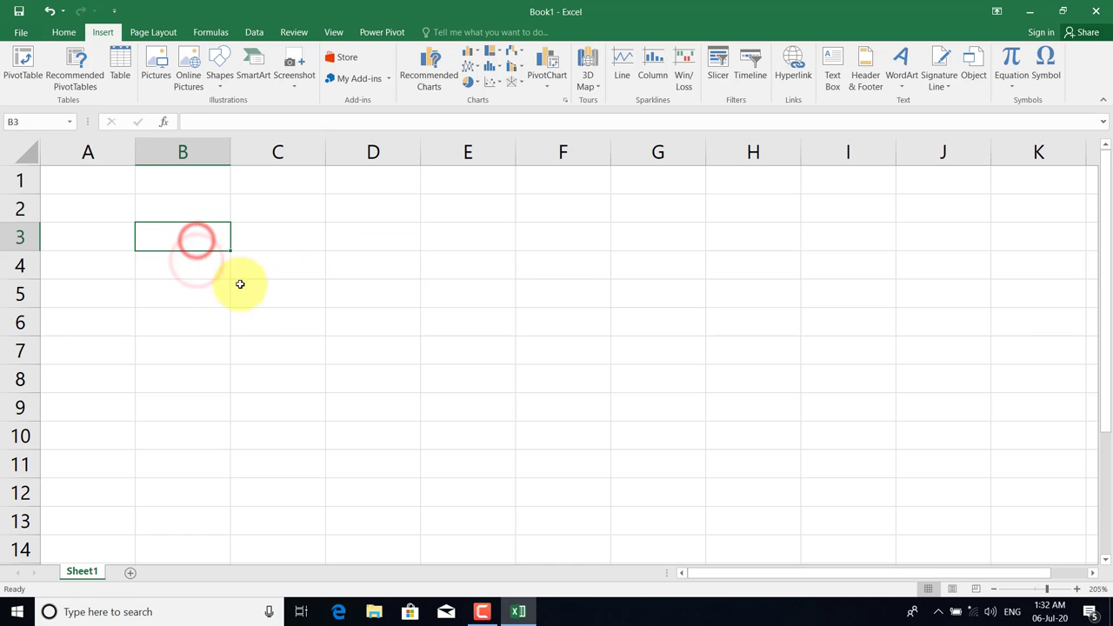
Insert img1 from the Desktop's pics folder onto Sheet1 near cell B3.
click(152, 70)
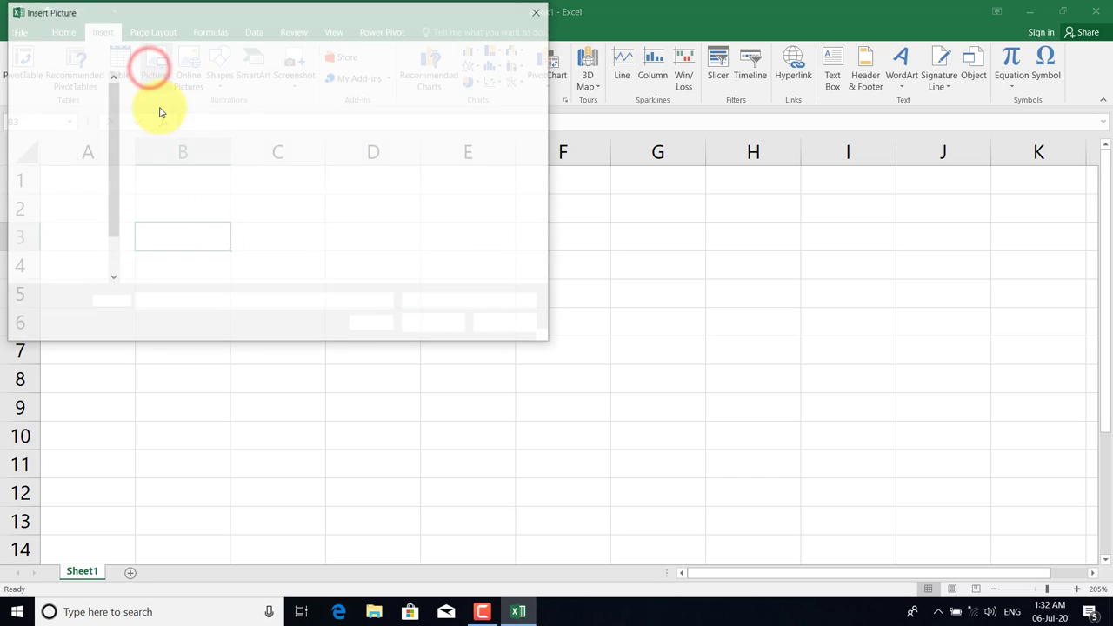
mouse_move(61, 183)
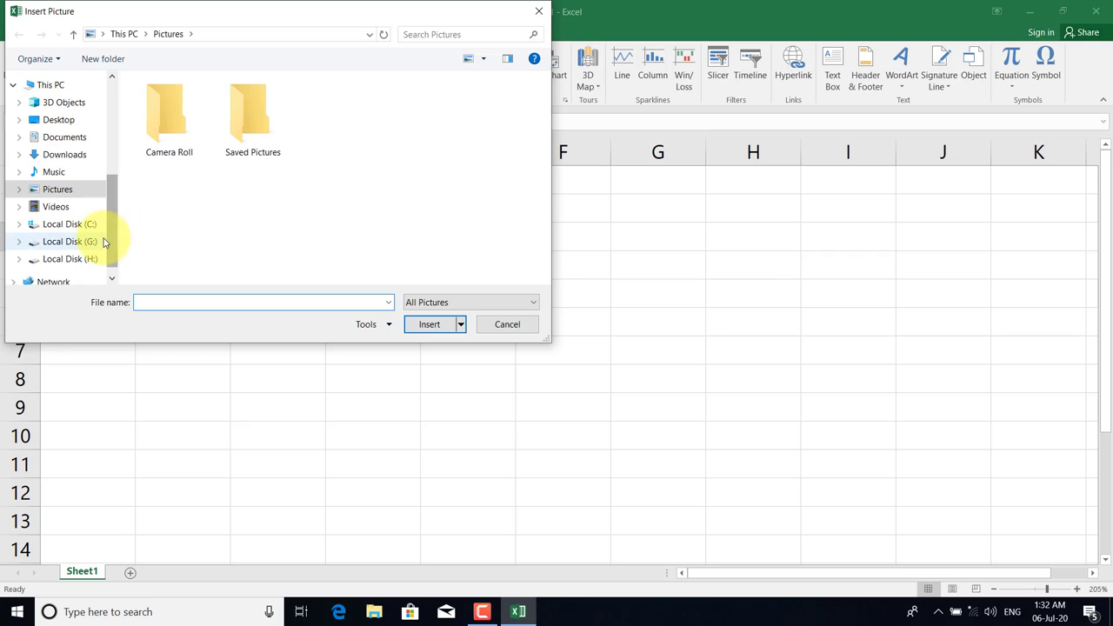
mouse_move(110, 219)
mouse_down()
mouse_move(119, 134)
mouse_move(124, 217)
mouse_up()
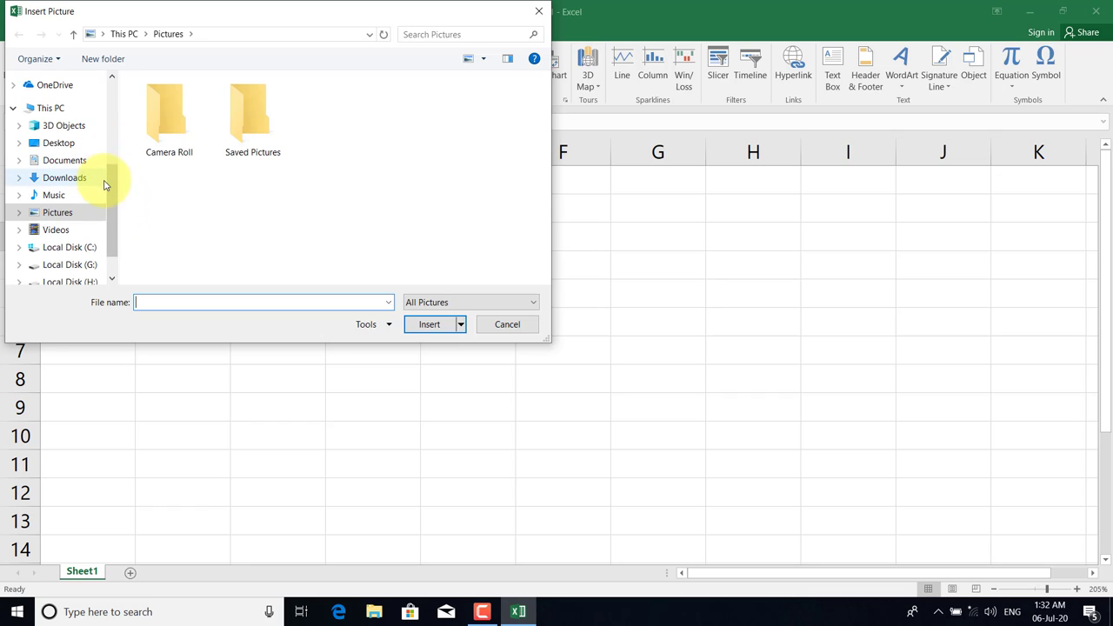
drag(104, 15, 220, 56)
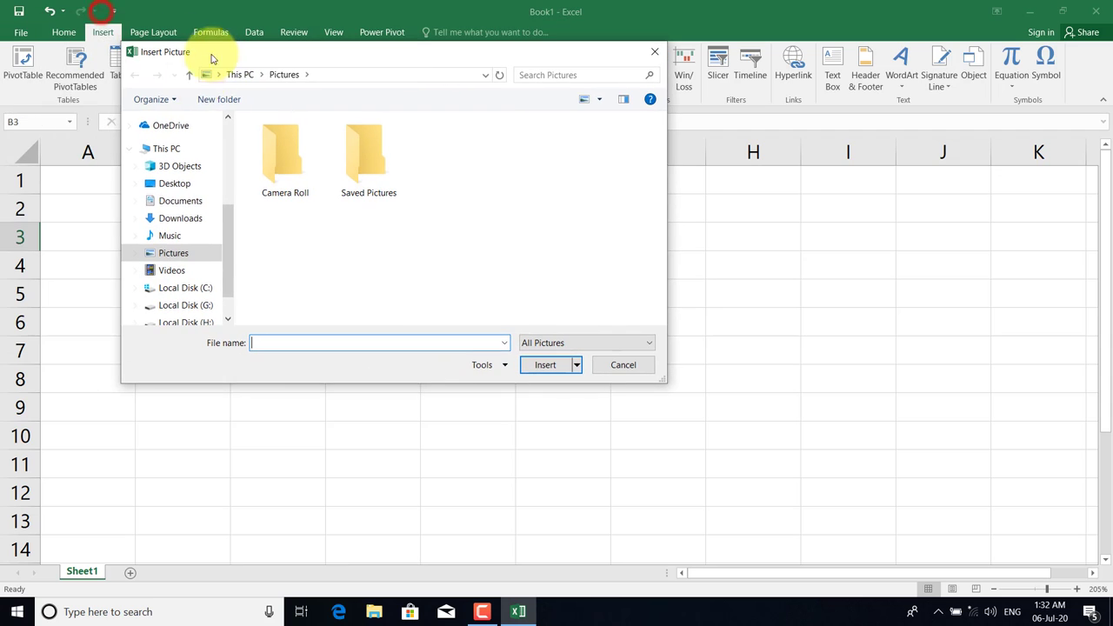
click(174, 183)
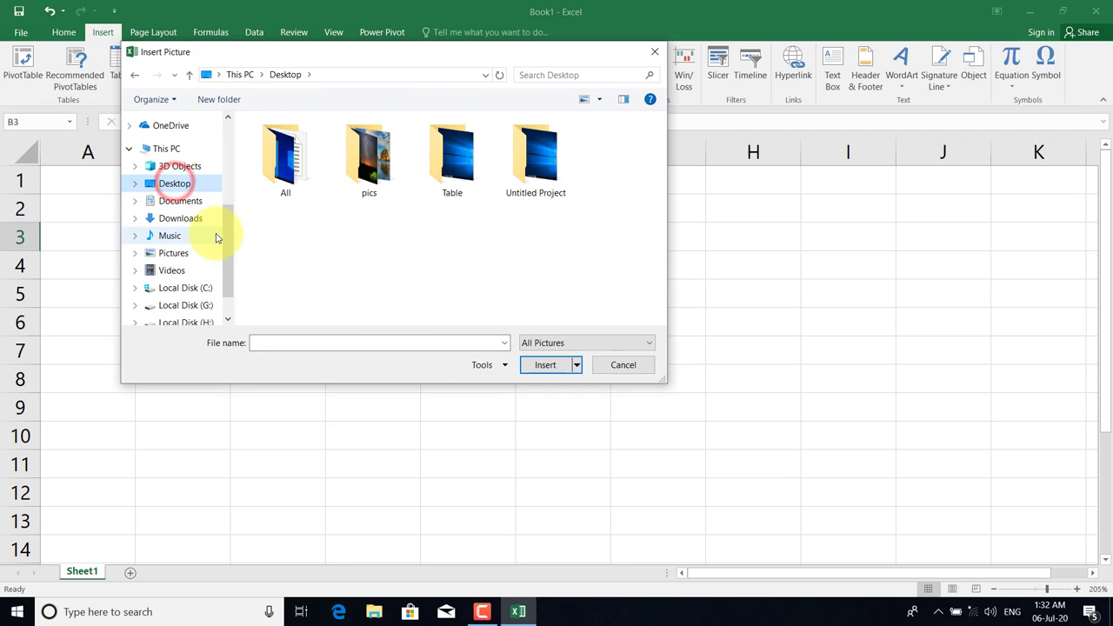
double_click(369, 187)
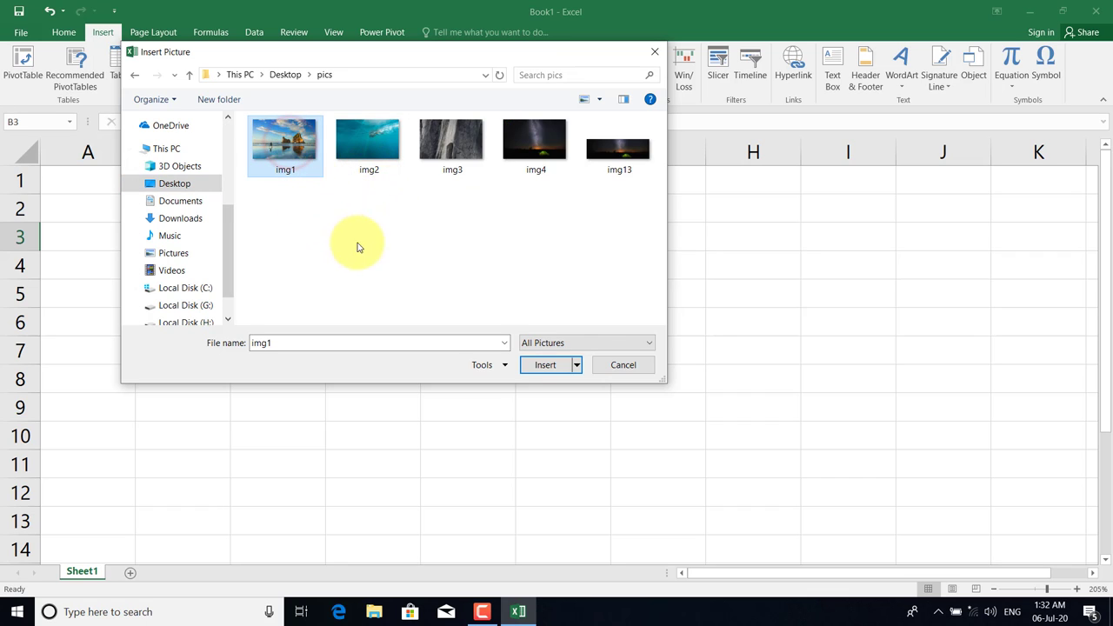
click(541, 365)
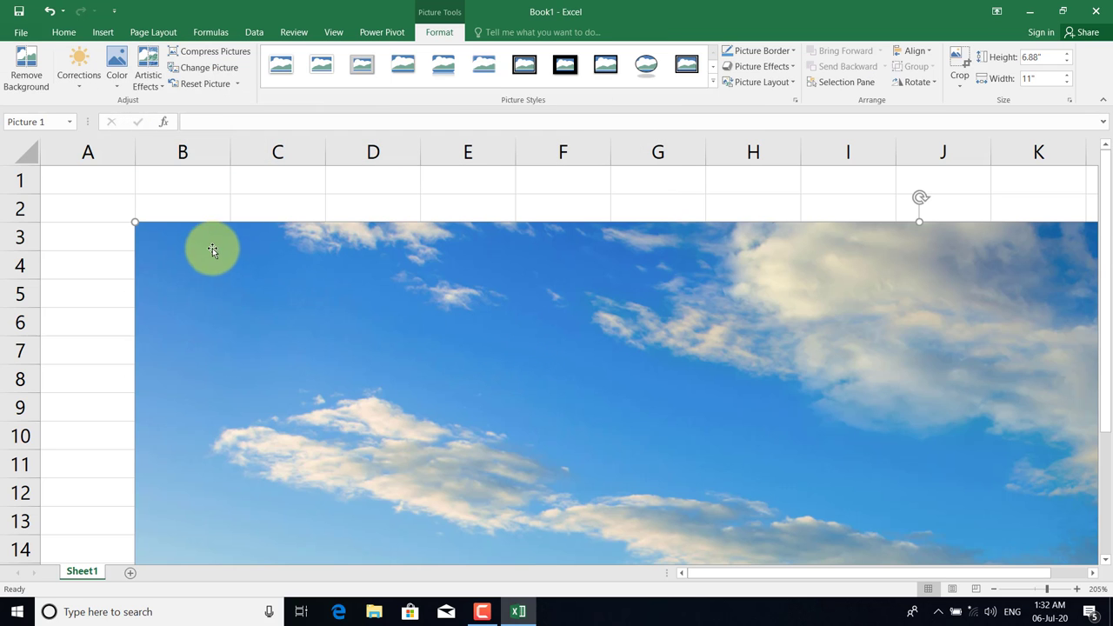
Resize the beach picture to 2.09 by 3.34 inches and position it over cells C3 to G13.
drag(134, 222, 423, 403)
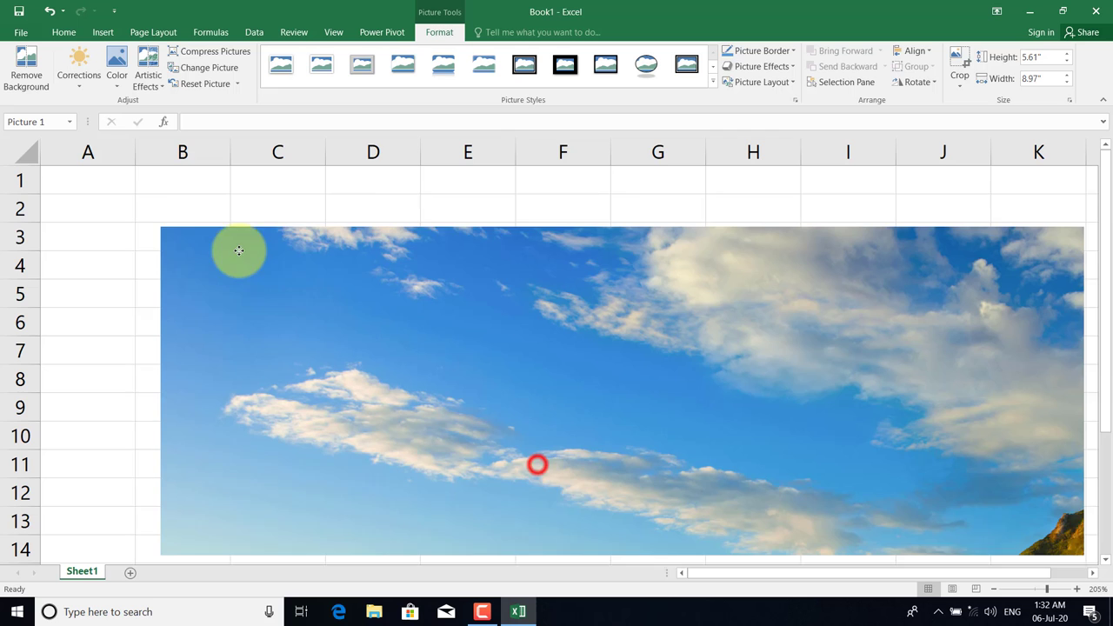
drag(507, 451, 209, 238)
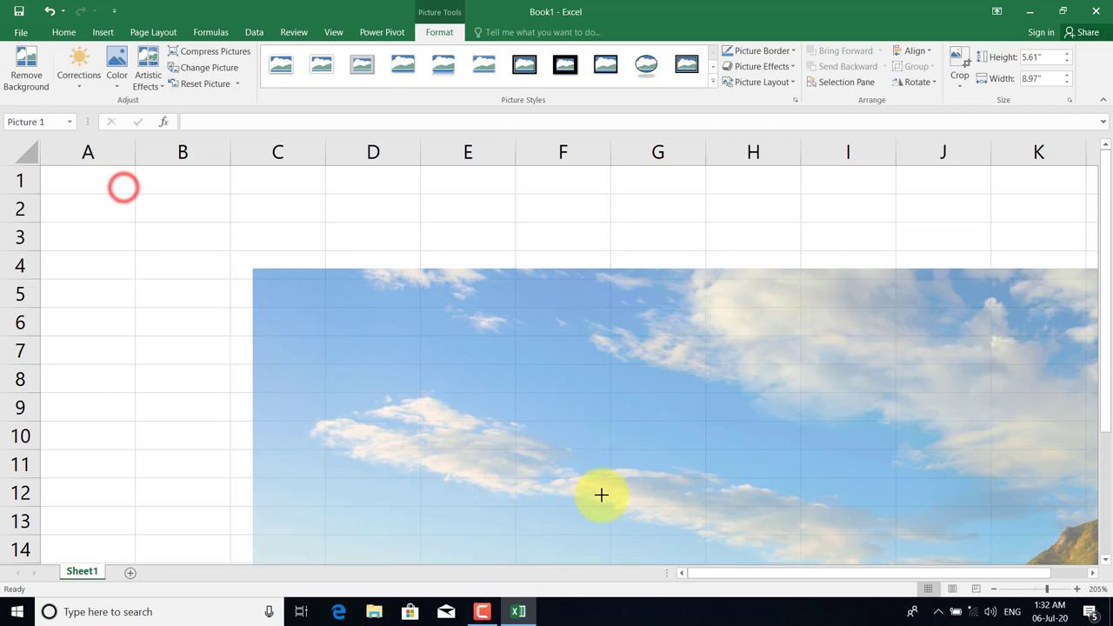
drag(124, 188, 606, 493)
drag(670, 522, 271, 260)
drag(213, 232, 577, 487)
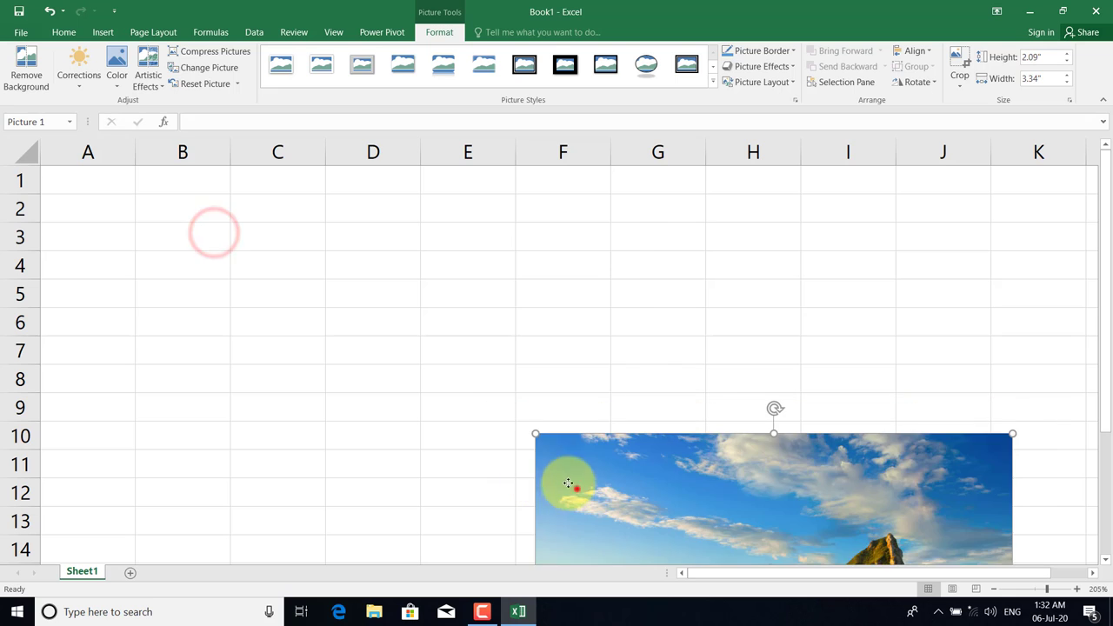
drag(619, 546, 298, 287)
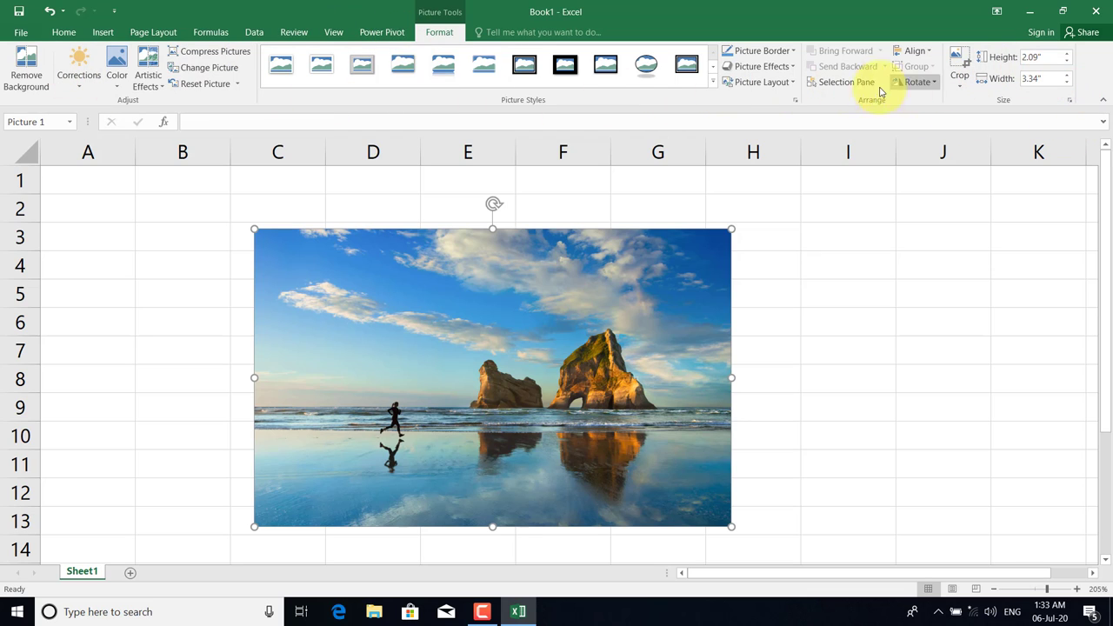
Apply the white snipped-corner picture style and nudge the picture slightly right.
click(711, 81)
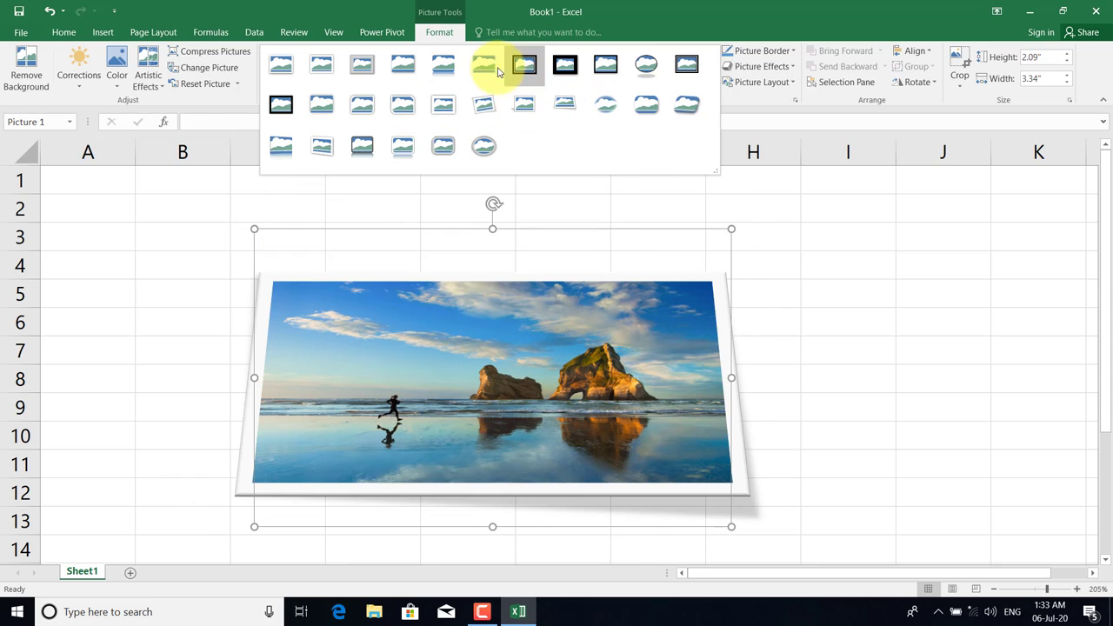
click(416, 111)
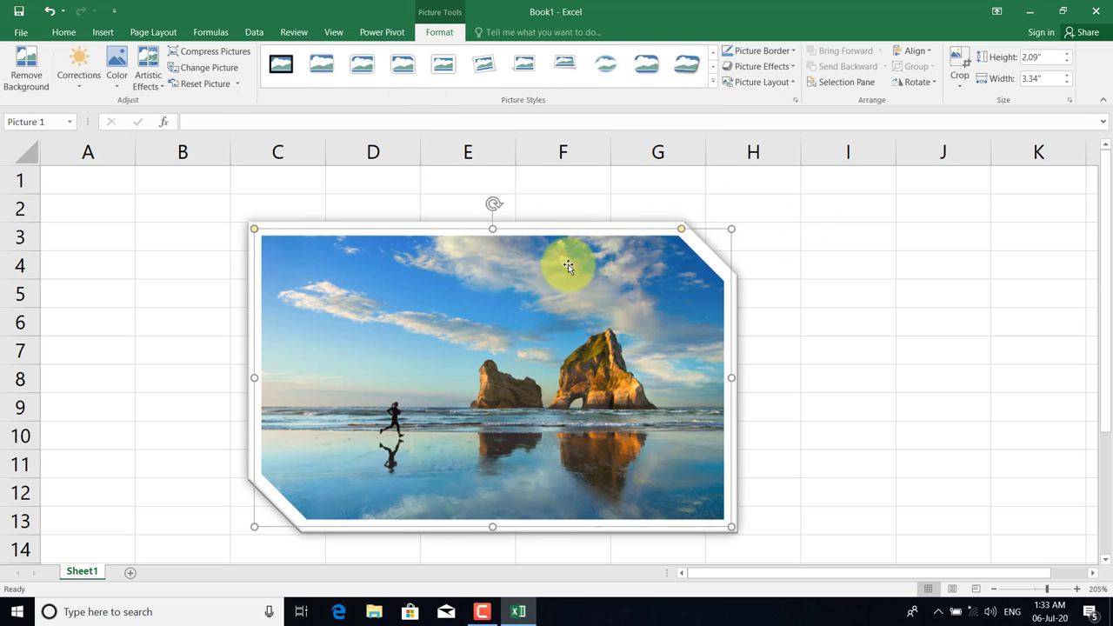
drag(567, 266, 609, 261)
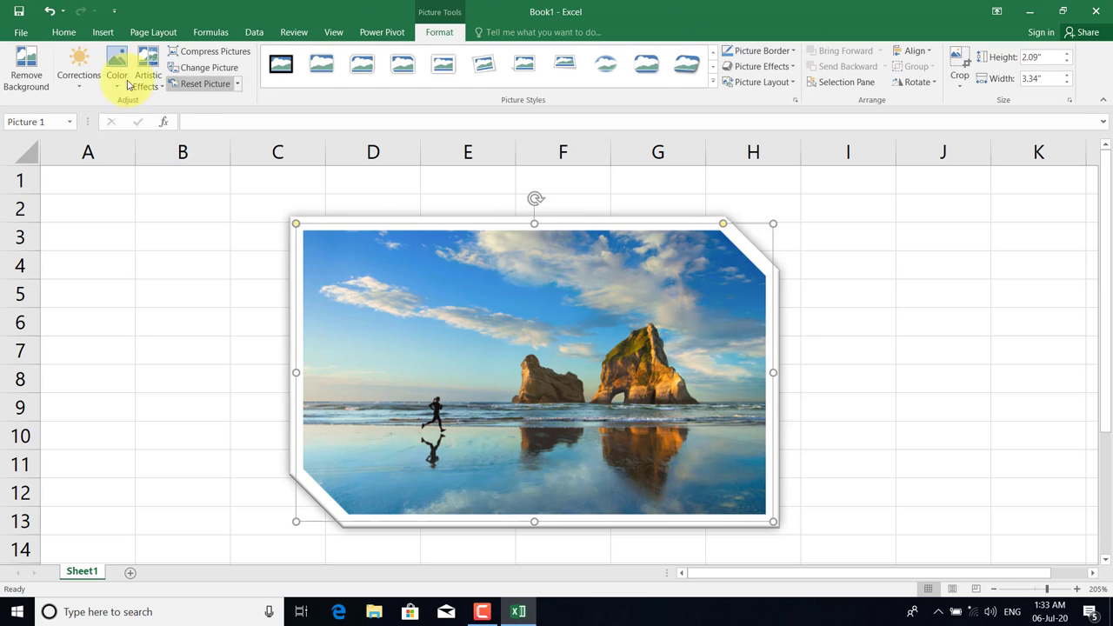
drag(419, 285, 401, 286)
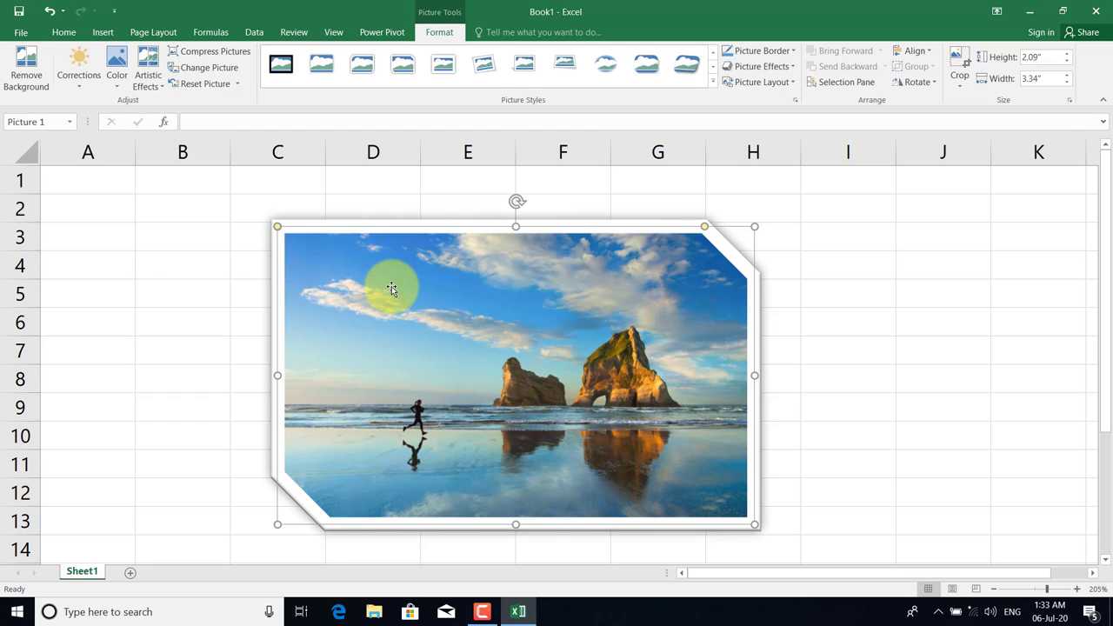
Recolour the picture light gold, brighten it 40%, then reset it to its original look.
click(118, 85)
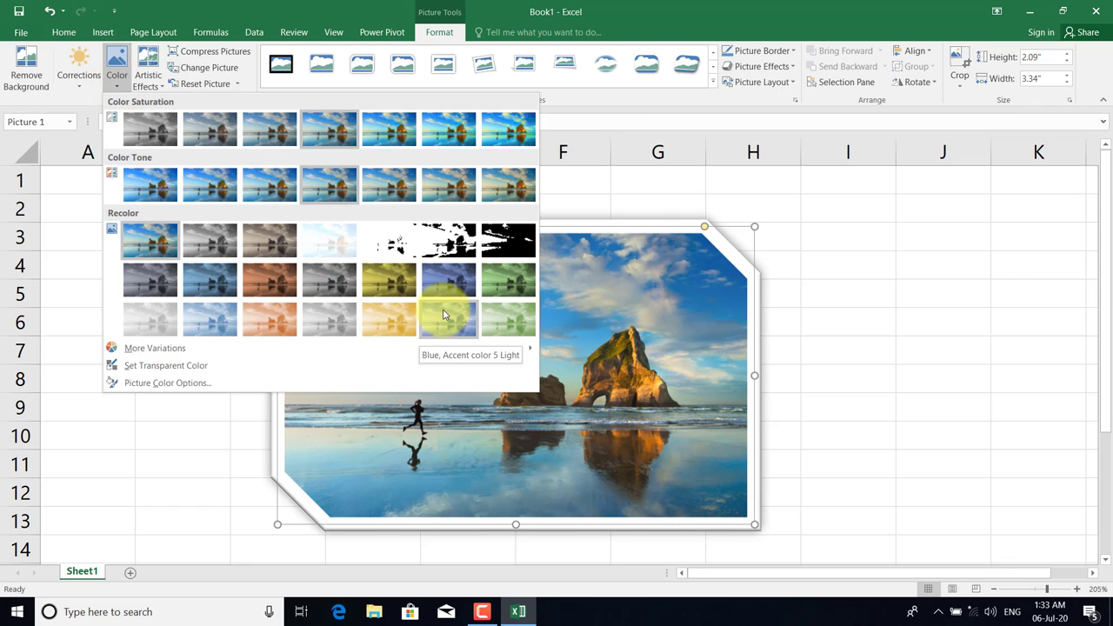
click(377, 319)
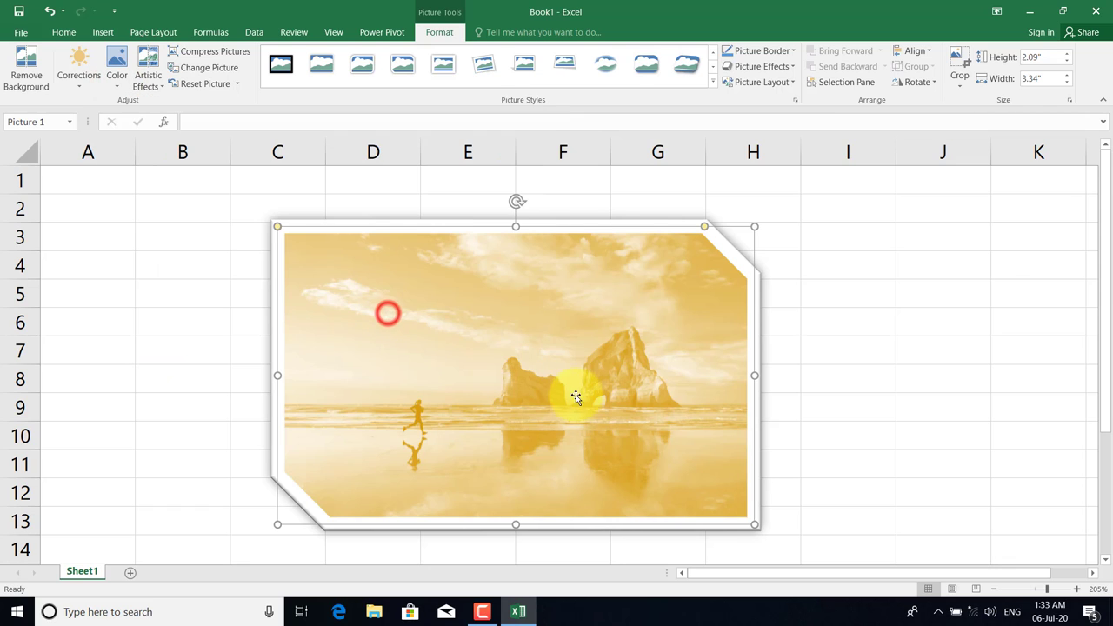
click(78, 87)
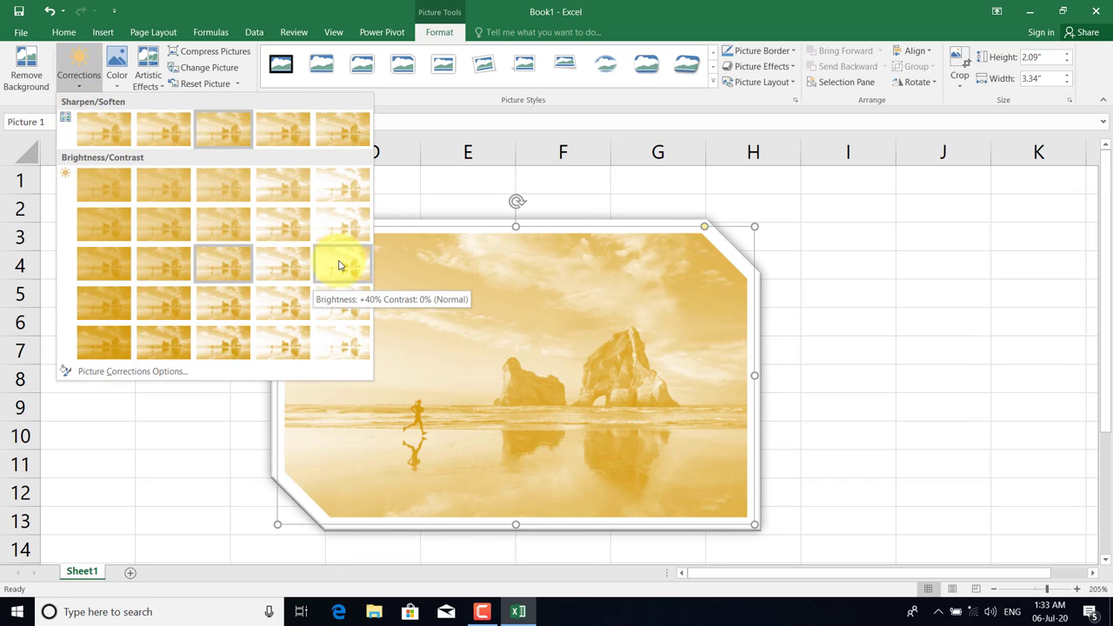
click(338, 260)
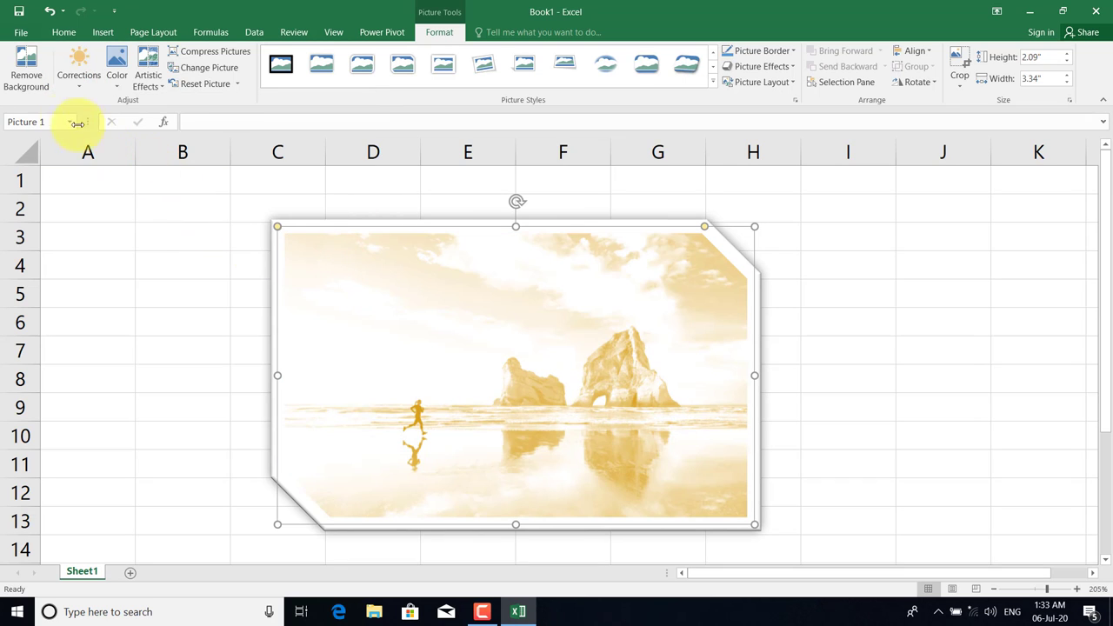
click(228, 94)
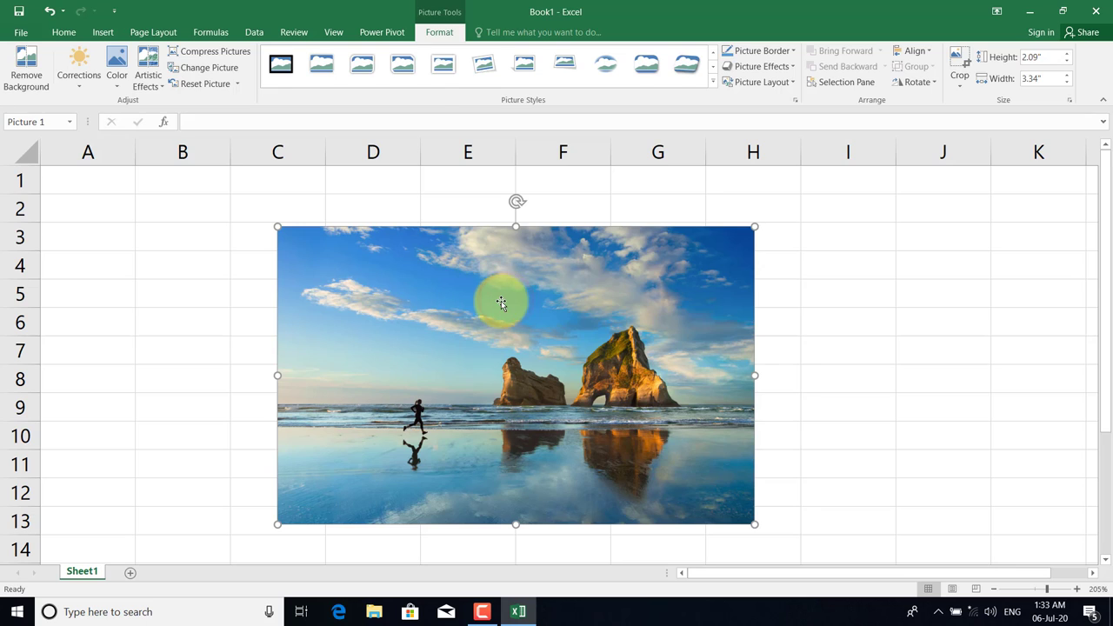
Delete the beach picture, dismiss the device setup notification, and select cell B3.
key(Delete)
click(103, 34)
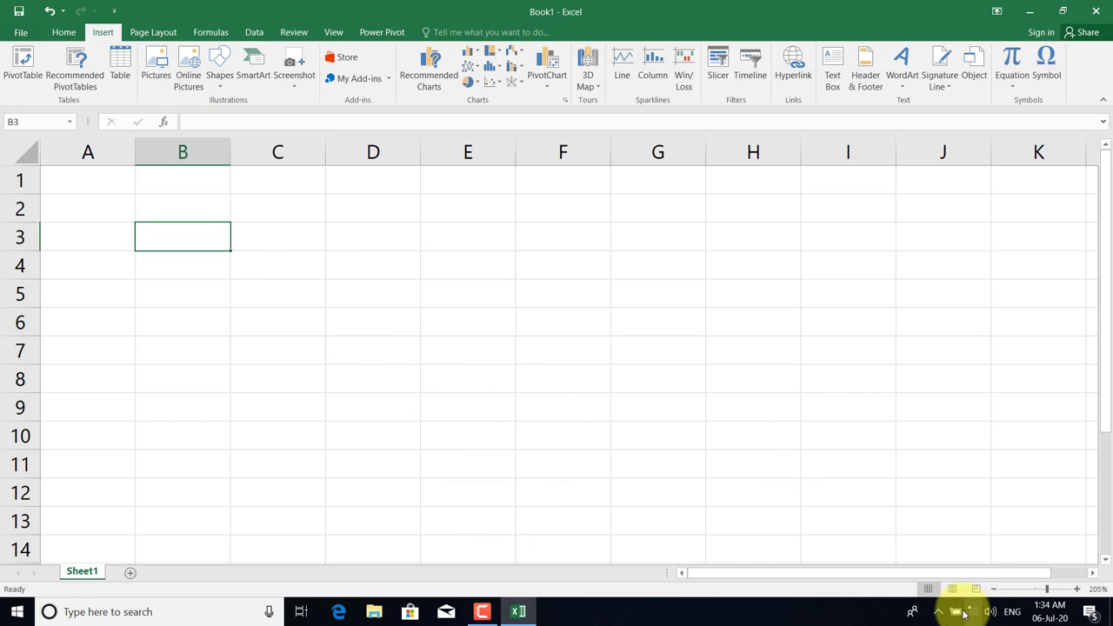
click(482, 612)
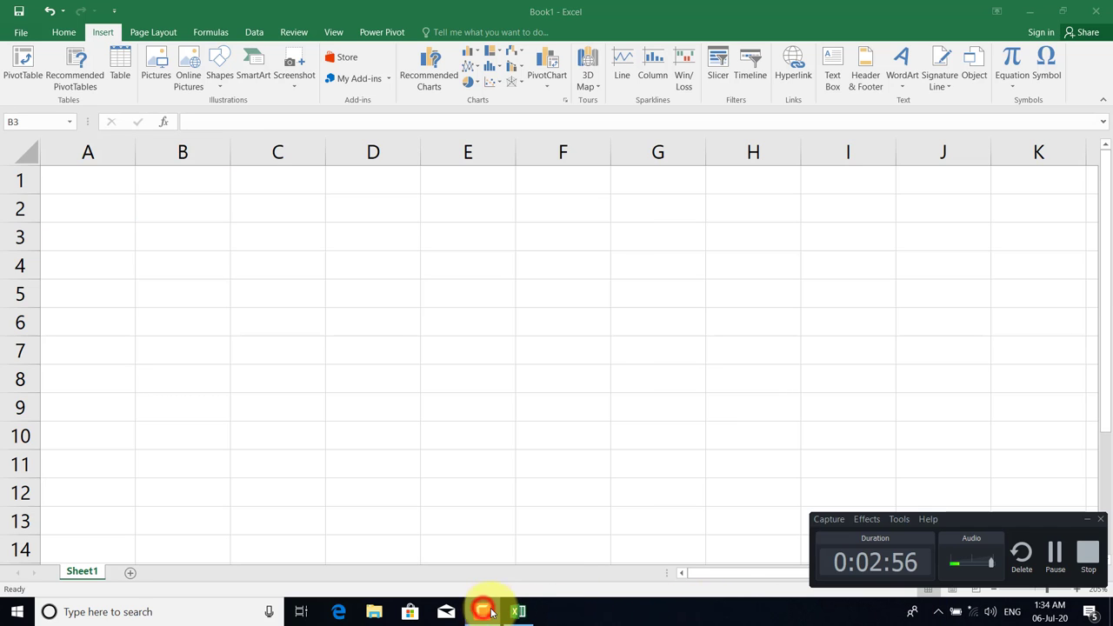
click(1055, 557)
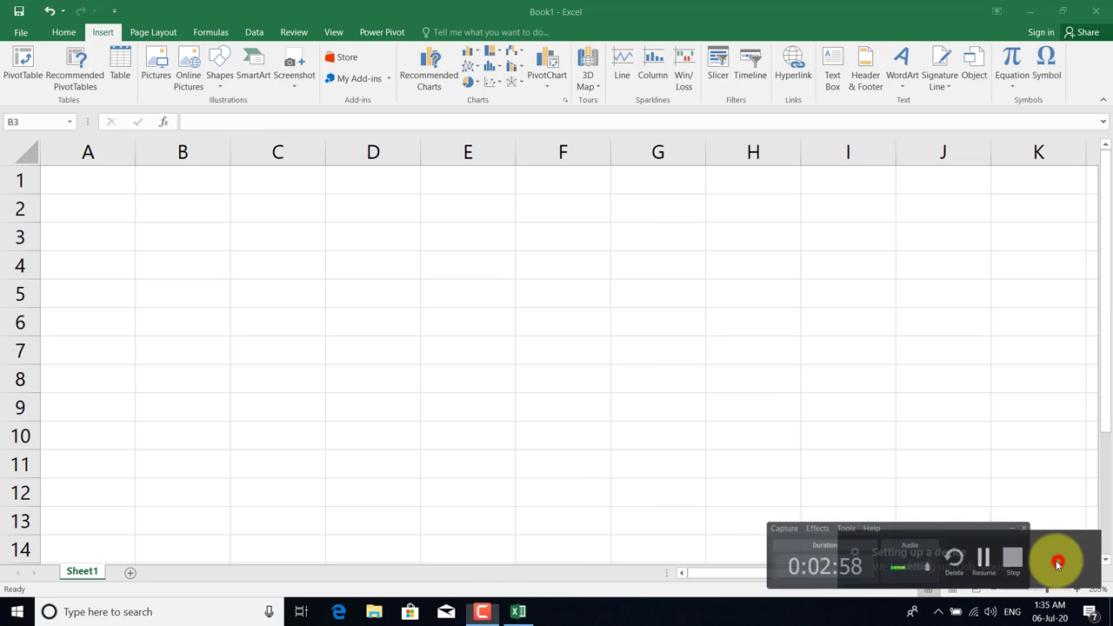
click(848, 423)
mouse_move(969, 559)
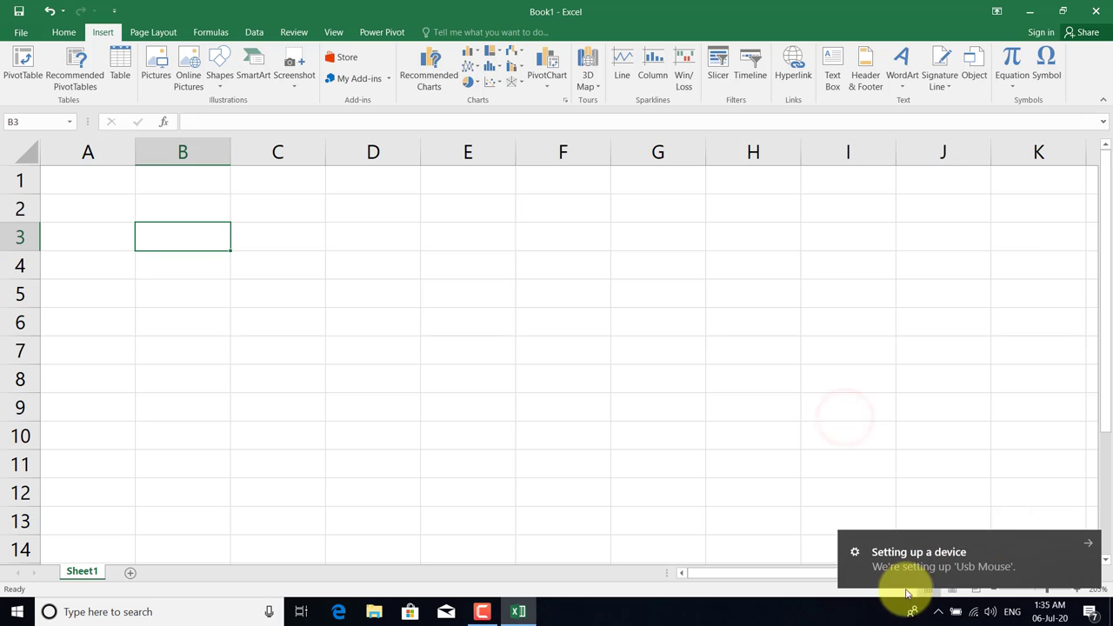
click(1092, 549)
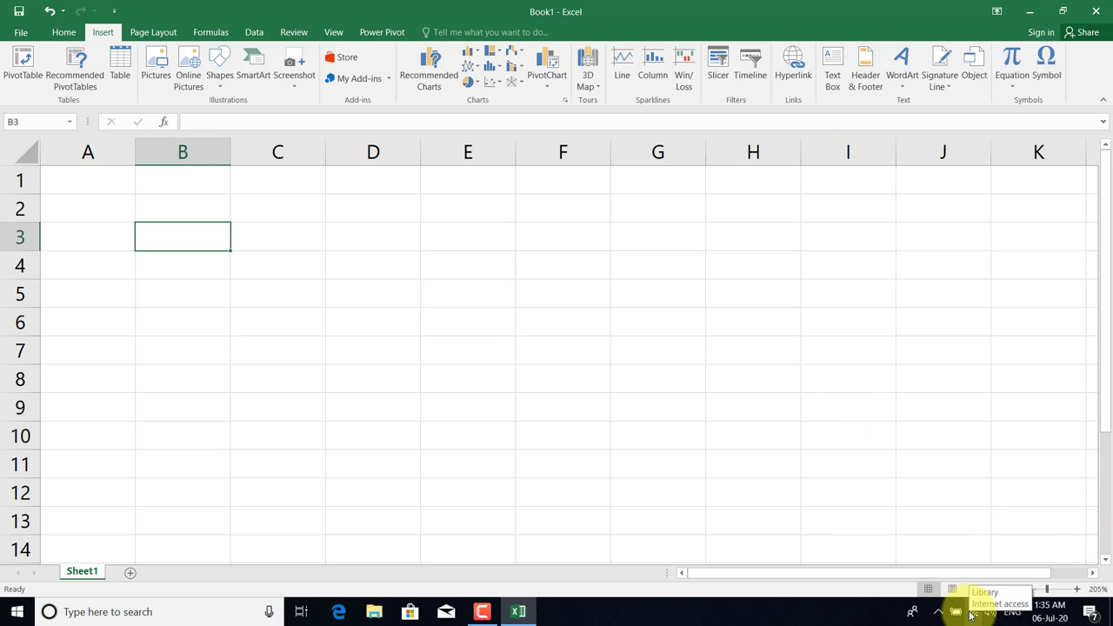
click(331, 224)
click(176, 203)
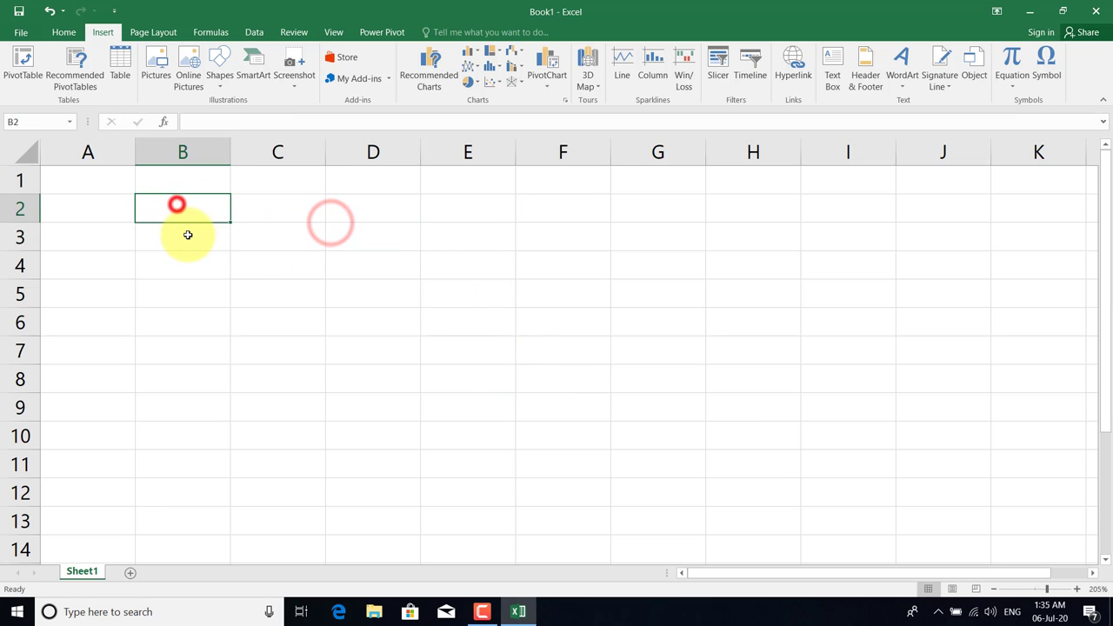
click(190, 233)
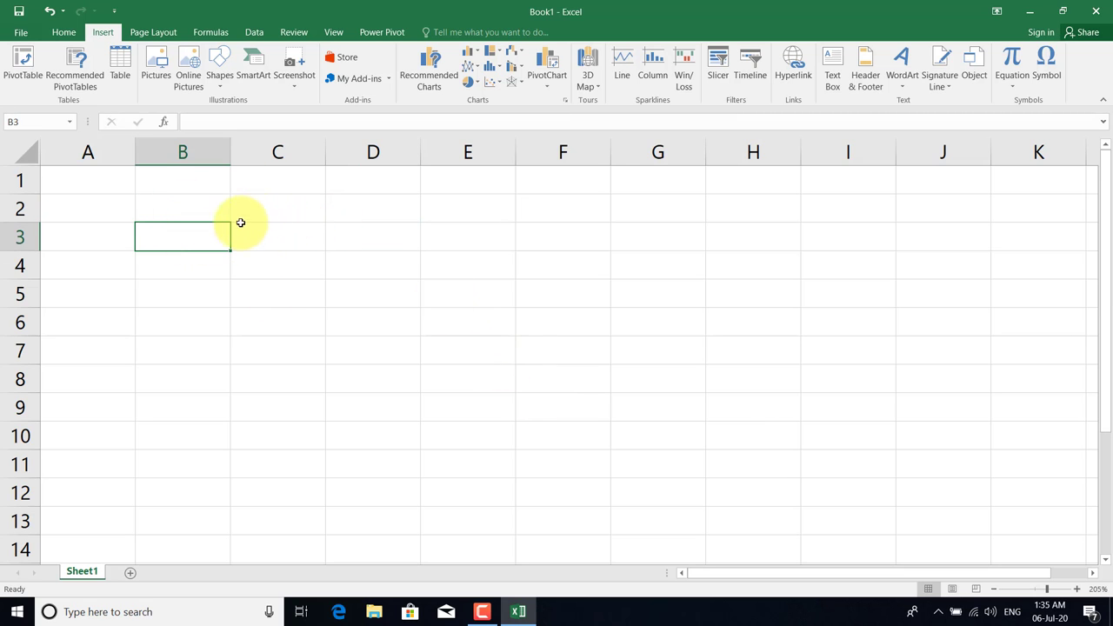
Open the Online Pictures dialog and enter Flower as the Bing image search term.
click(189, 71)
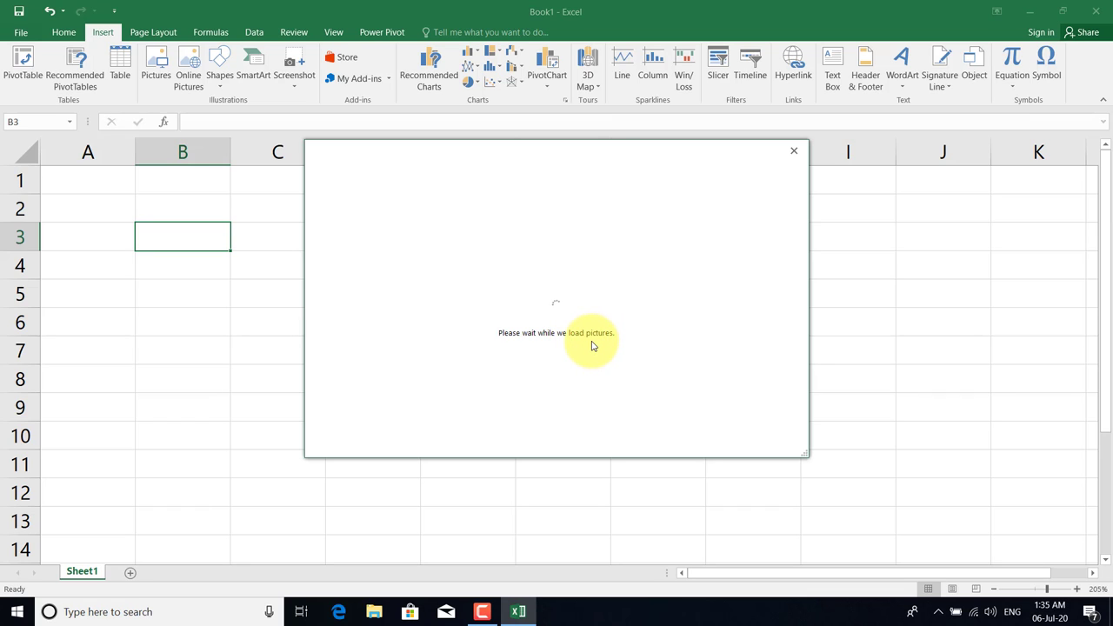
click(539, 161)
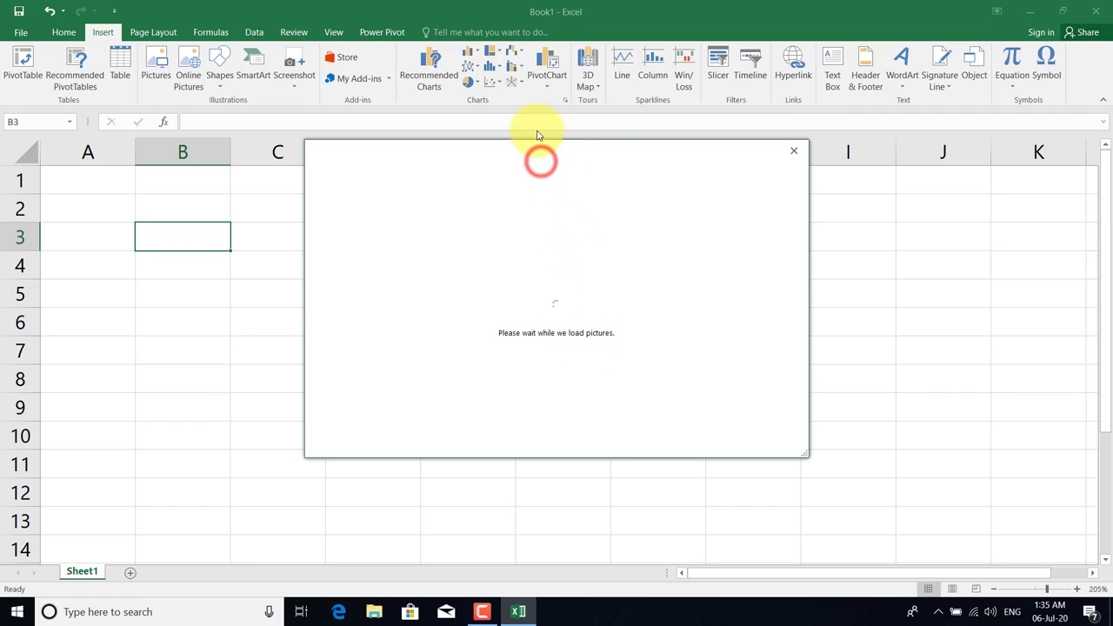
drag(534, 159, 535, 143)
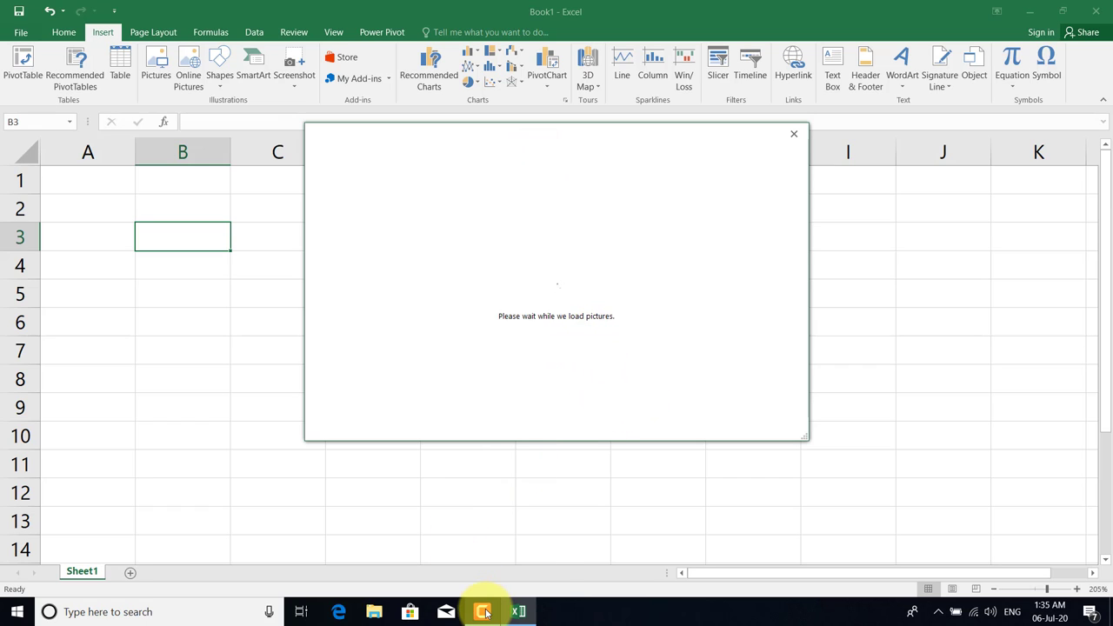
mouse_move(482, 612)
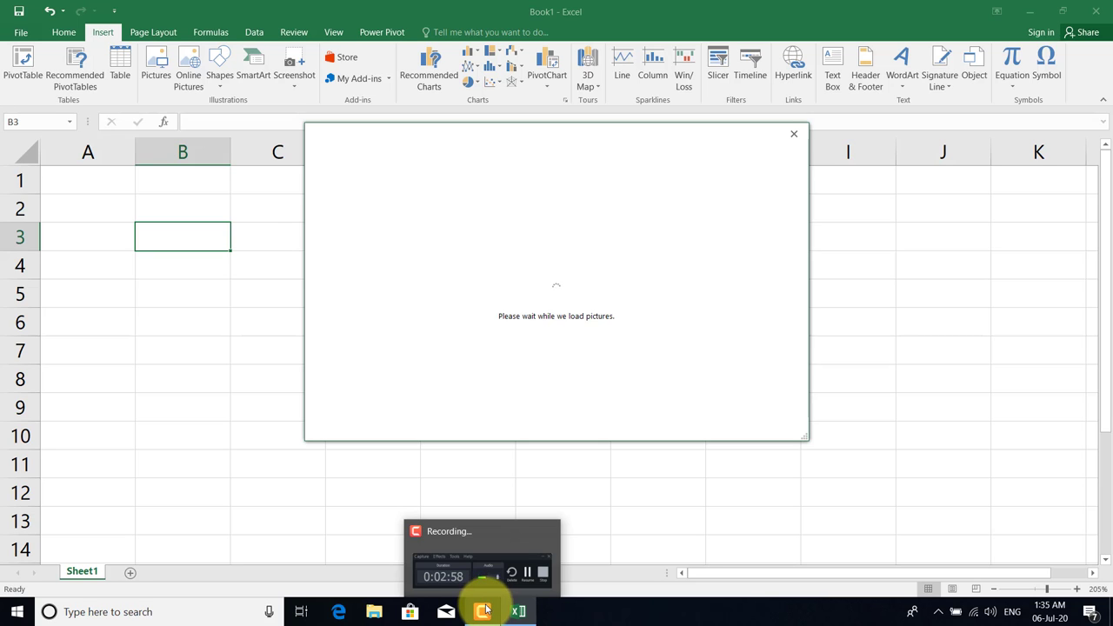
click(484, 609)
click(1062, 565)
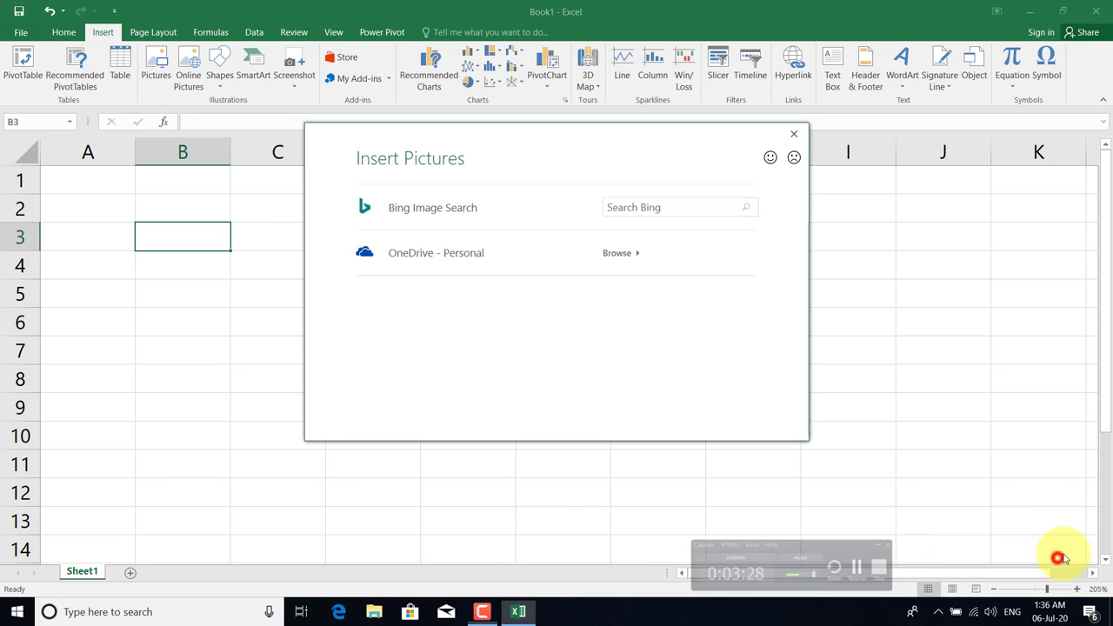
click(476, 612)
click(474, 612)
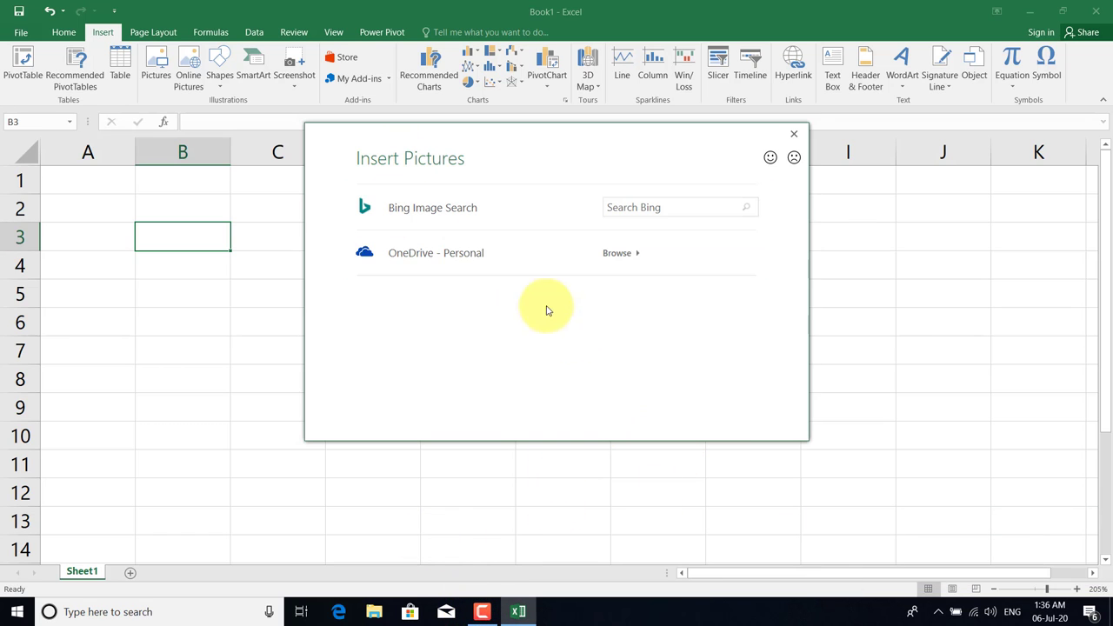
drag(567, 145, 546, 201)
text(Flower)
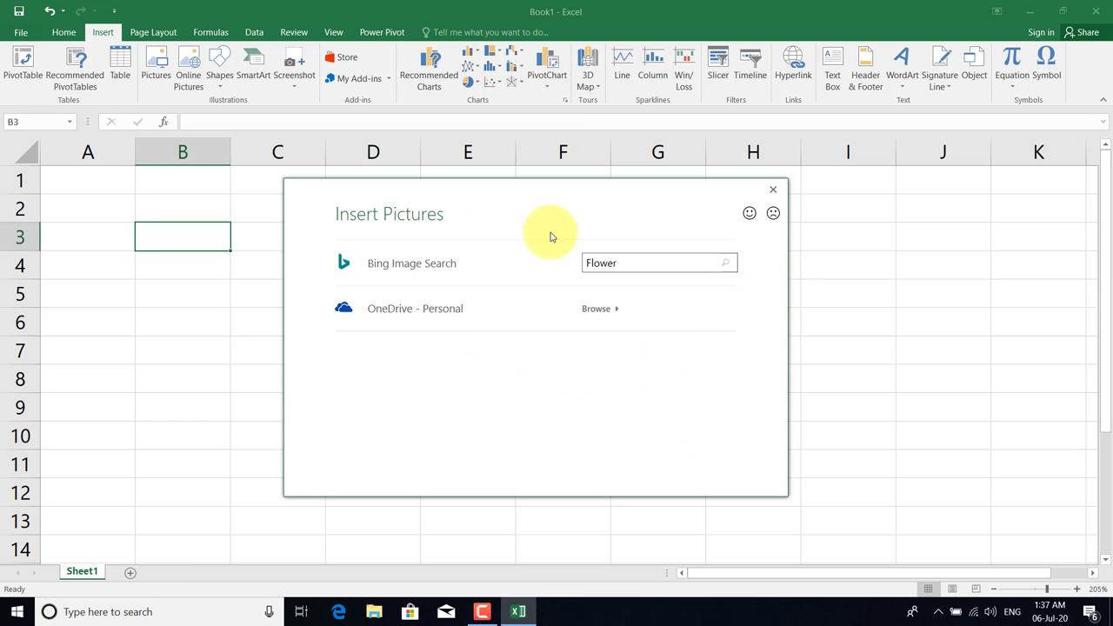
Run the Bing search for Flower and scroll through the Creative Commons results.
click(727, 267)
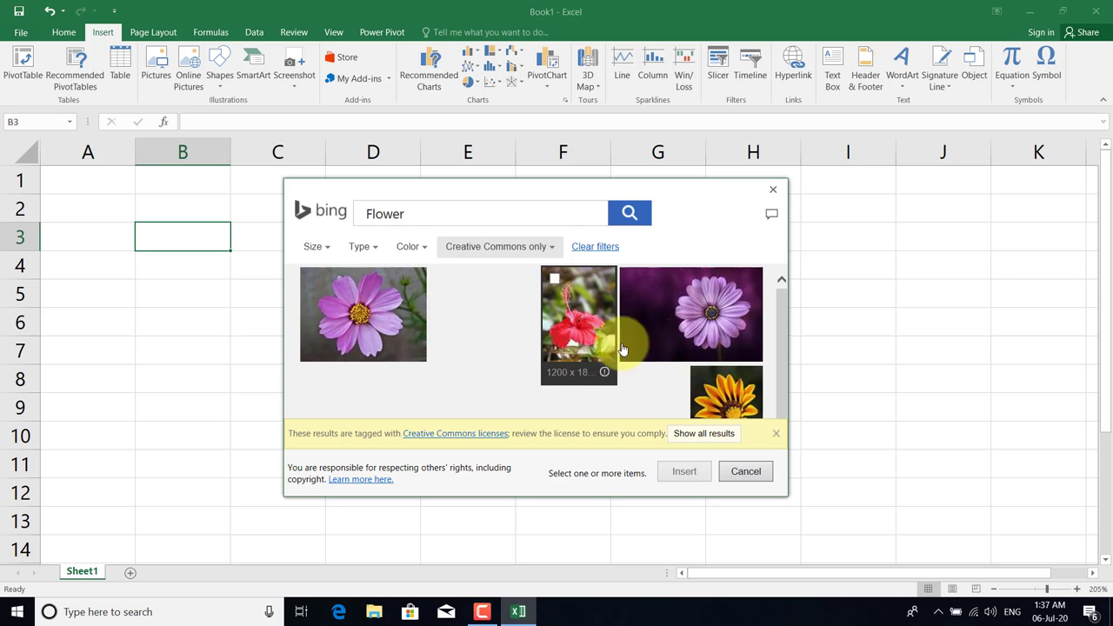
mouse_move(782, 323)
mouse_down()
mouse_move(782, 389)
mouse_move(796, 323)
mouse_up()
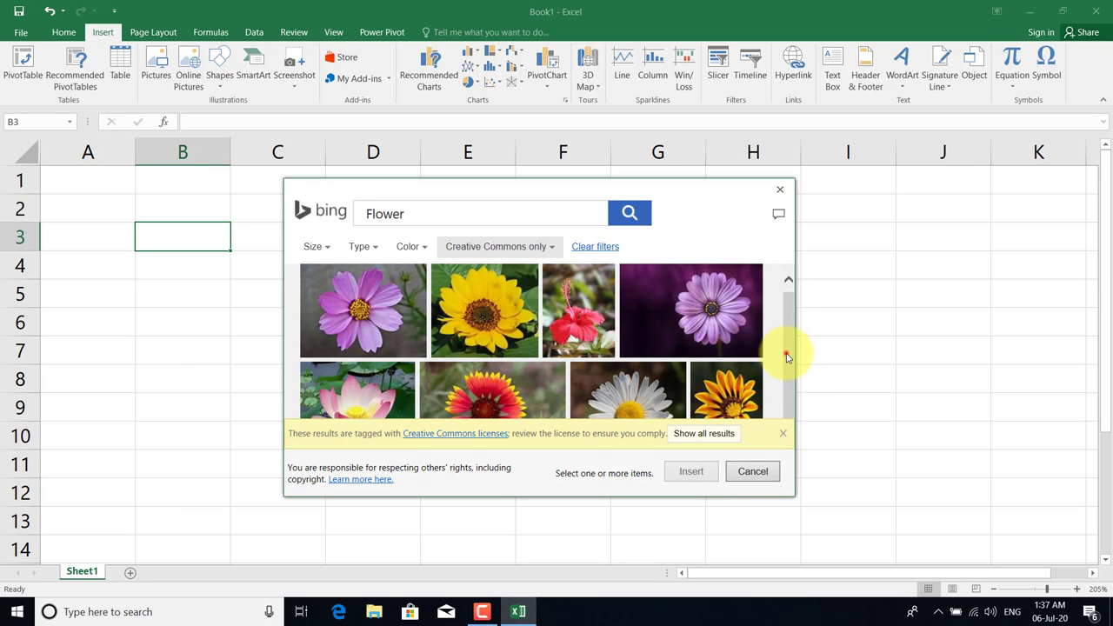
scroll(680, 372, down, 2)
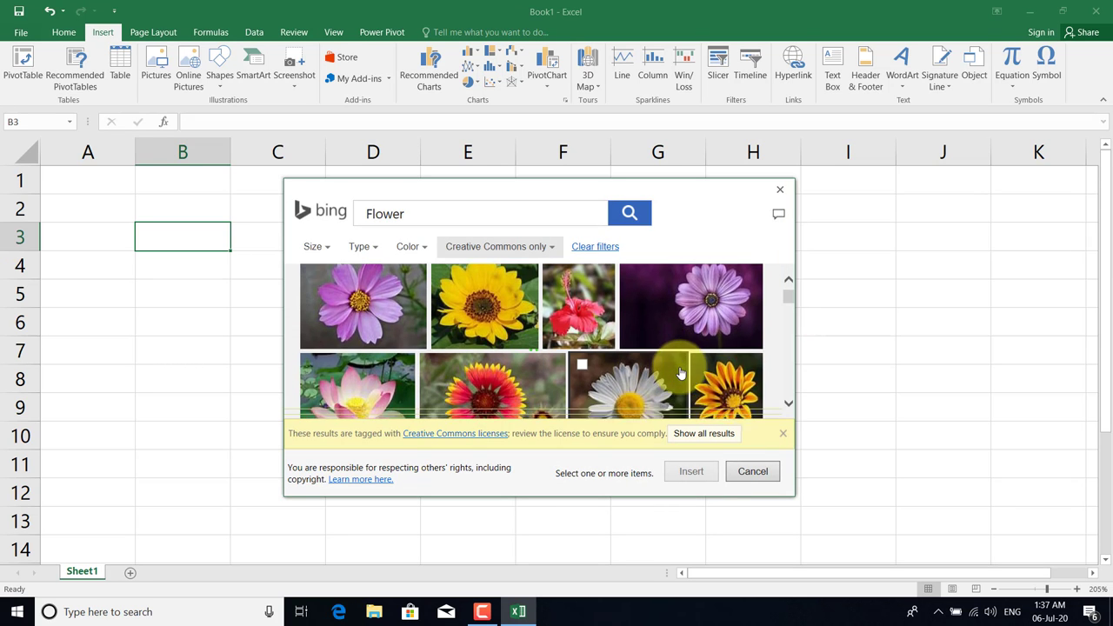
scroll(681, 373, down, 2)
scroll(683, 371, down, 2)
scroll(687, 370, down, 2)
scroll(694, 369, down, 2)
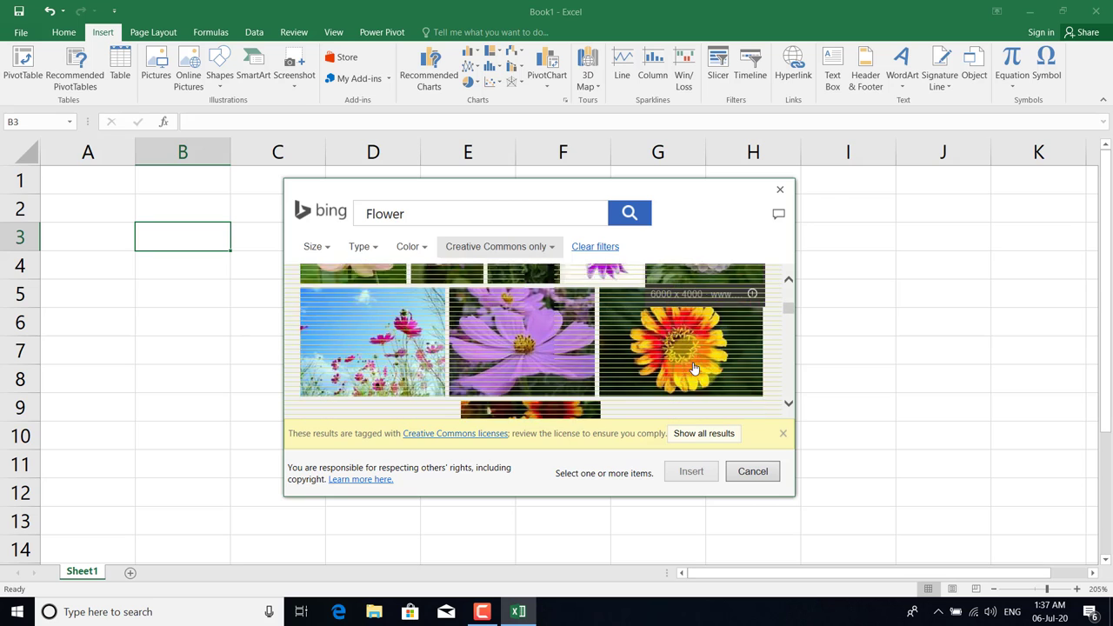
scroll(694, 369, down, 2)
scroll(693, 368, down, 2)
scroll(693, 366, down, 2)
scroll(693, 364, down, 2)
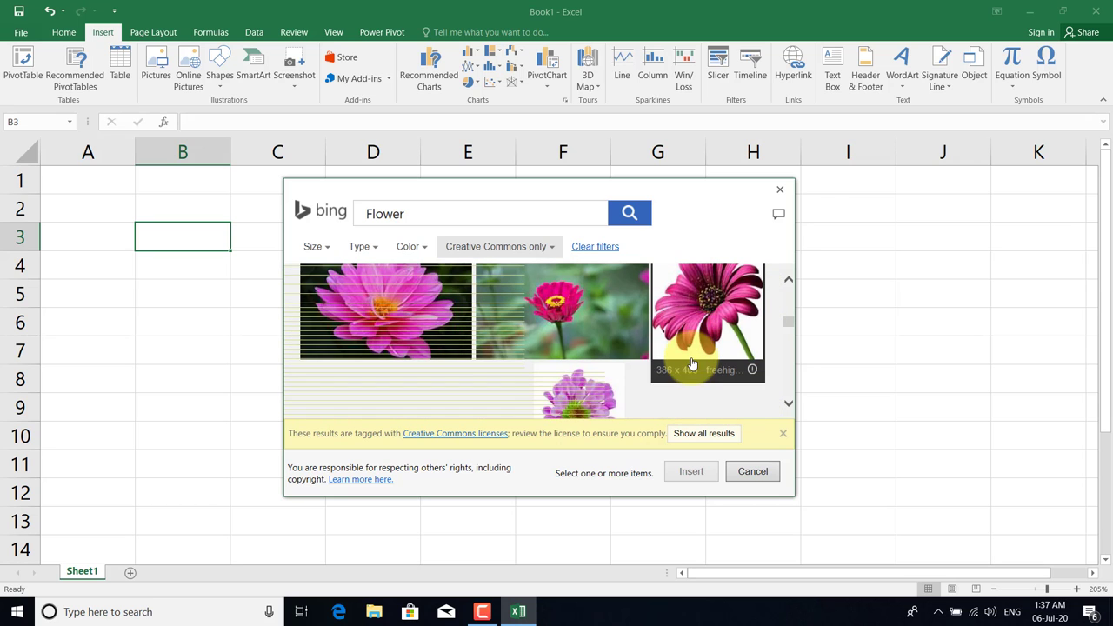
scroll(693, 363, down, 2)
scroll(692, 363, down, 2)
scroll(692, 365, up, 4)
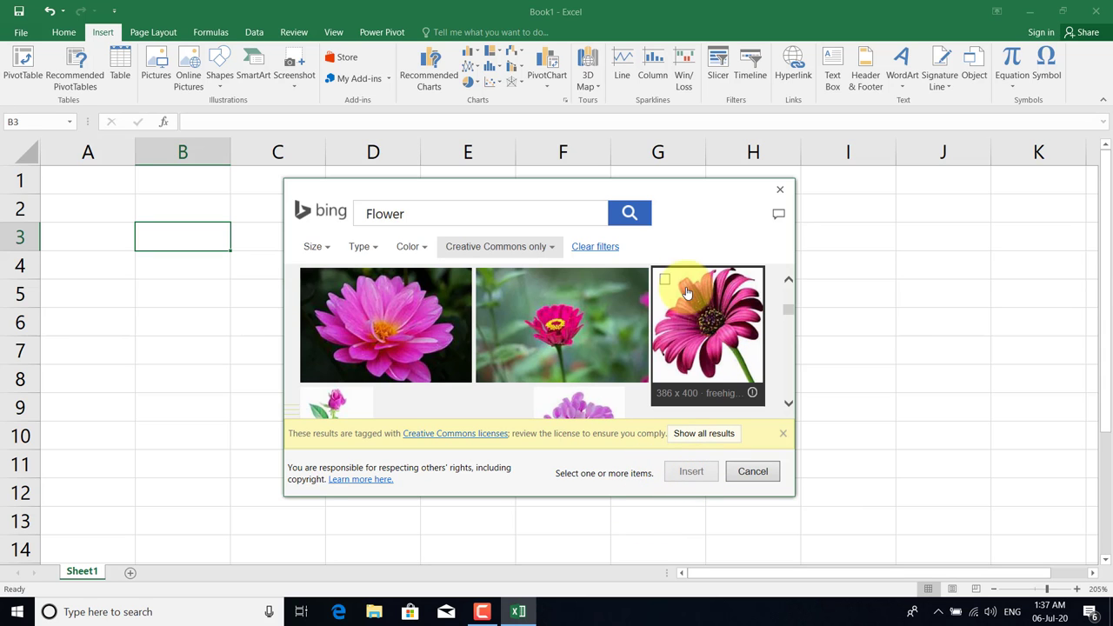
Keep browsing the flower results and untick the chrysanthemum picture.
scroll(623, 363, down, 2)
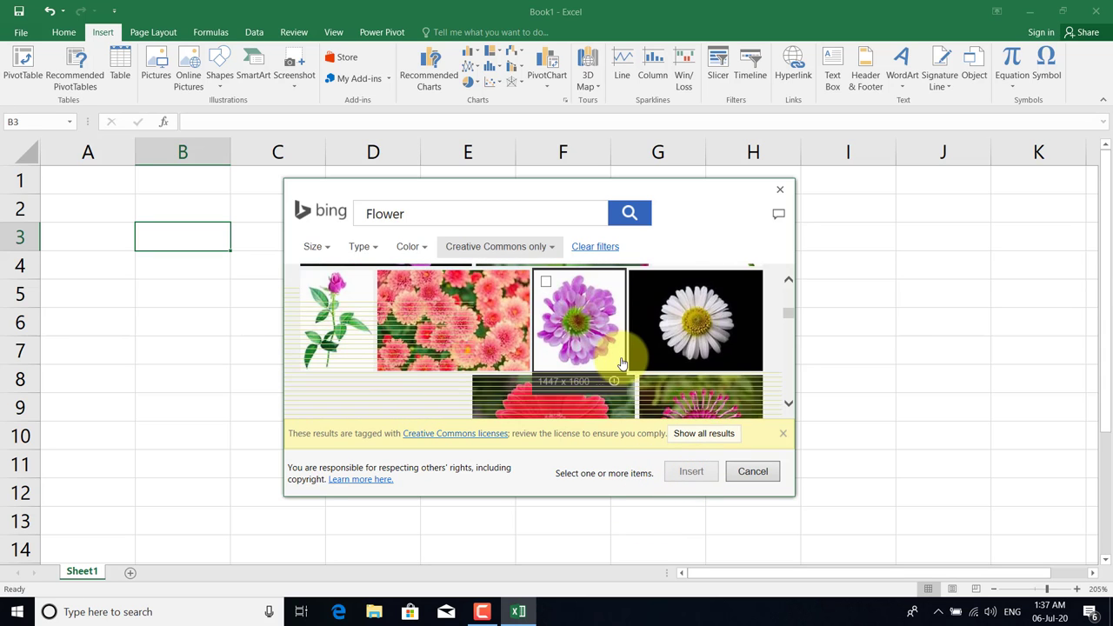
scroll(622, 363, down, 2)
scroll(623, 361, down, 1)
scroll(622, 360, down, 1)
scroll(622, 358, down, 1)
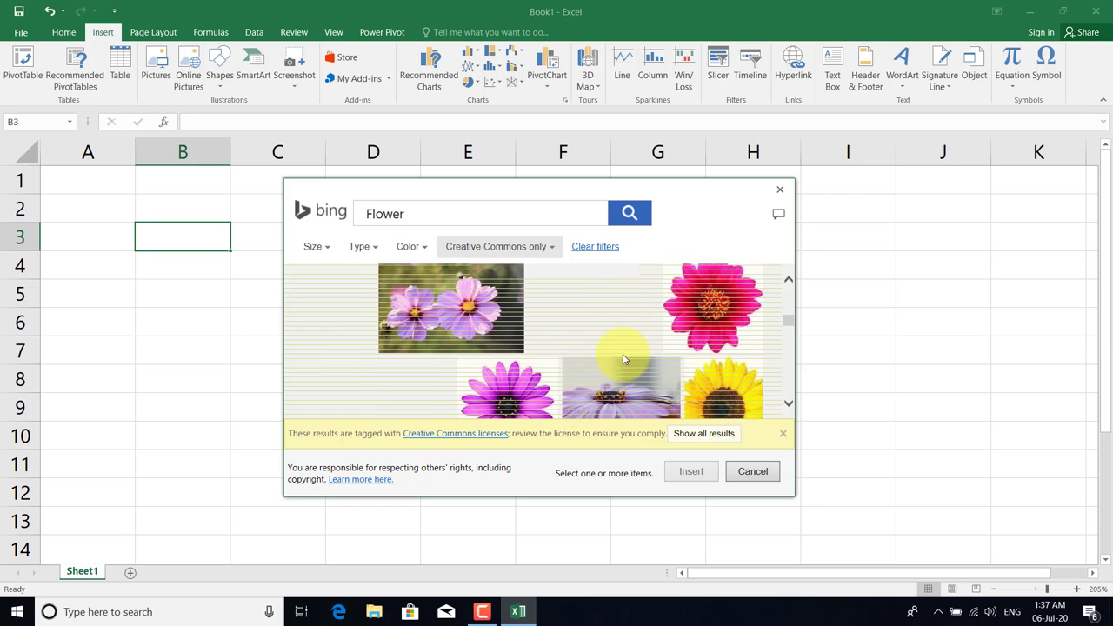
scroll(630, 361, down, 1)
scroll(634, 361, down, 1)
scroll(643, 361, down, 2)
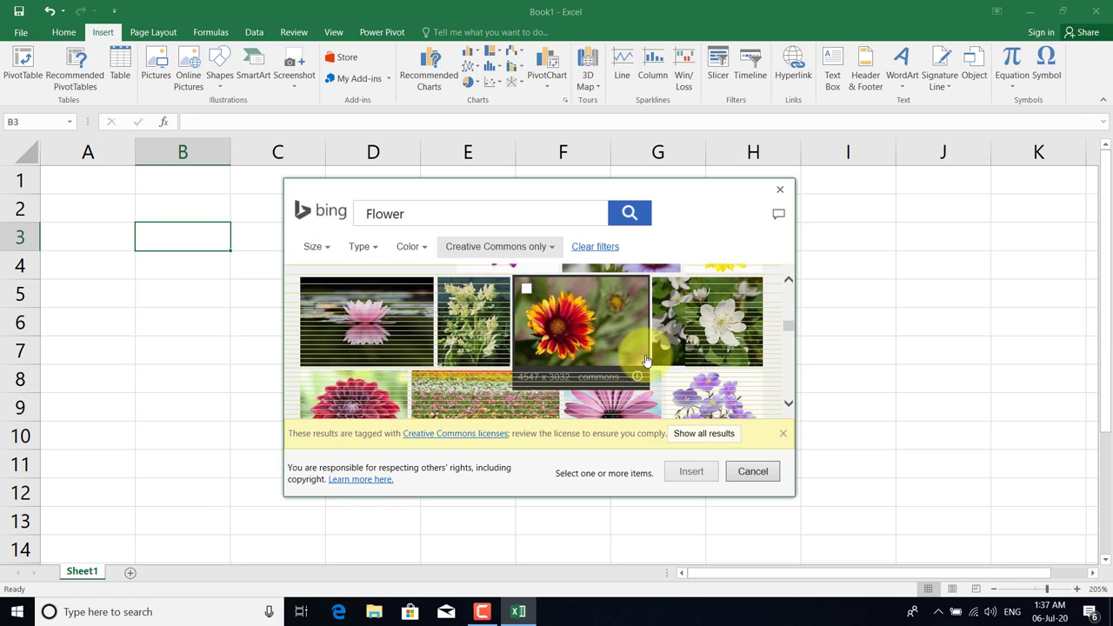
scroll(570, 337, down, 2)
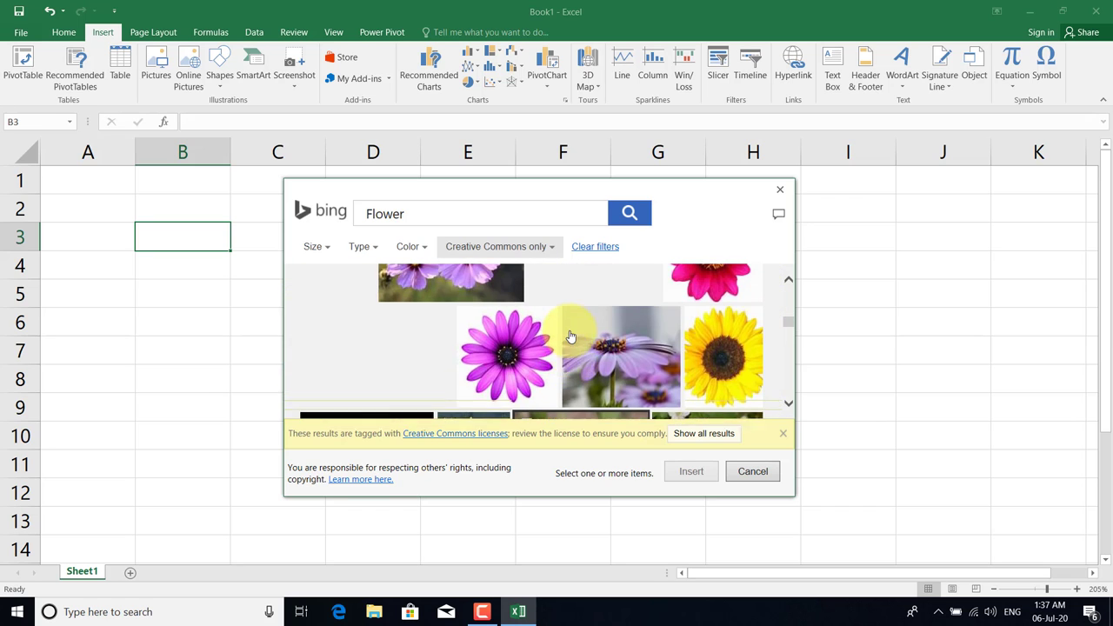
scroll(591, 347, down, 1)
scroll(595, 349, down, 1)
scroll(600, 346, down, 1)
scroll(600, 346, up, 1)
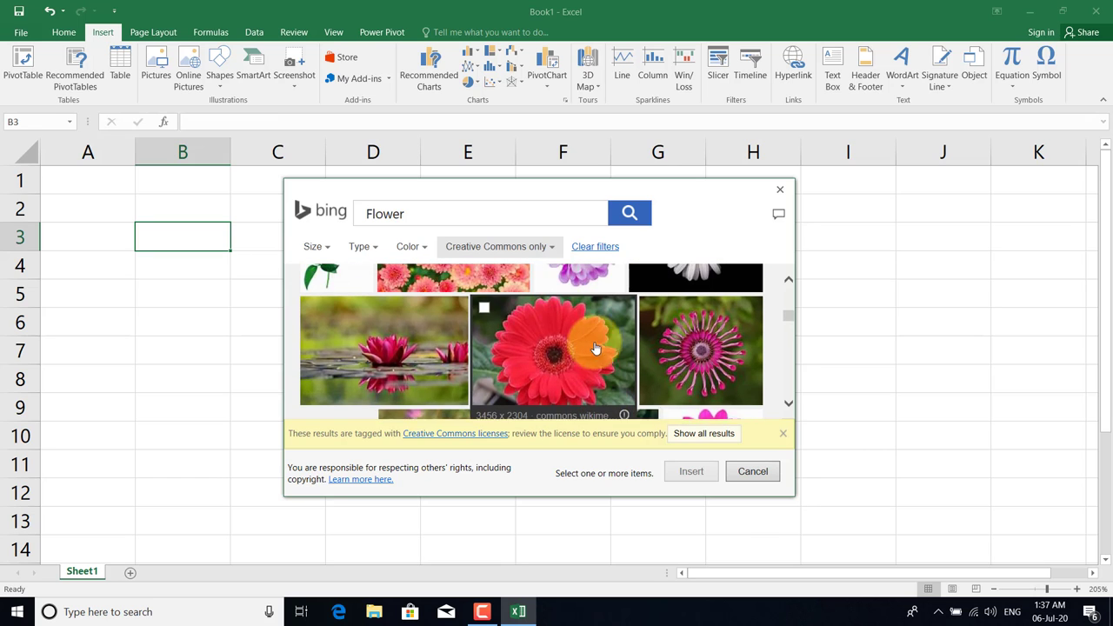
scroll(539, 343, up, 1)
scroll(503, 358, up, 1)
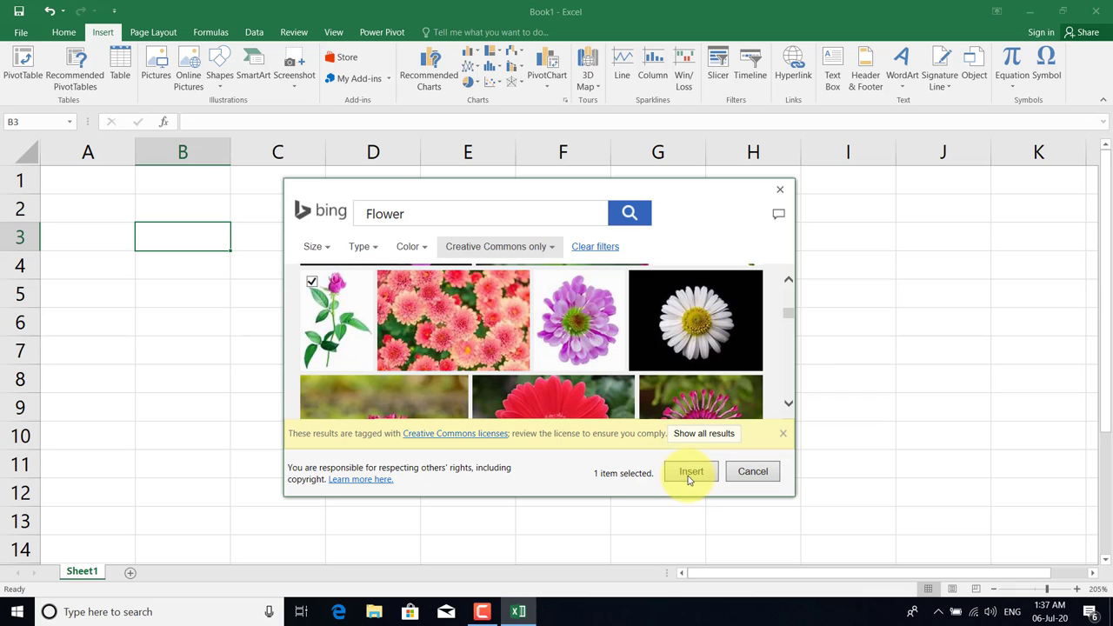
mouse_move(453, 320)
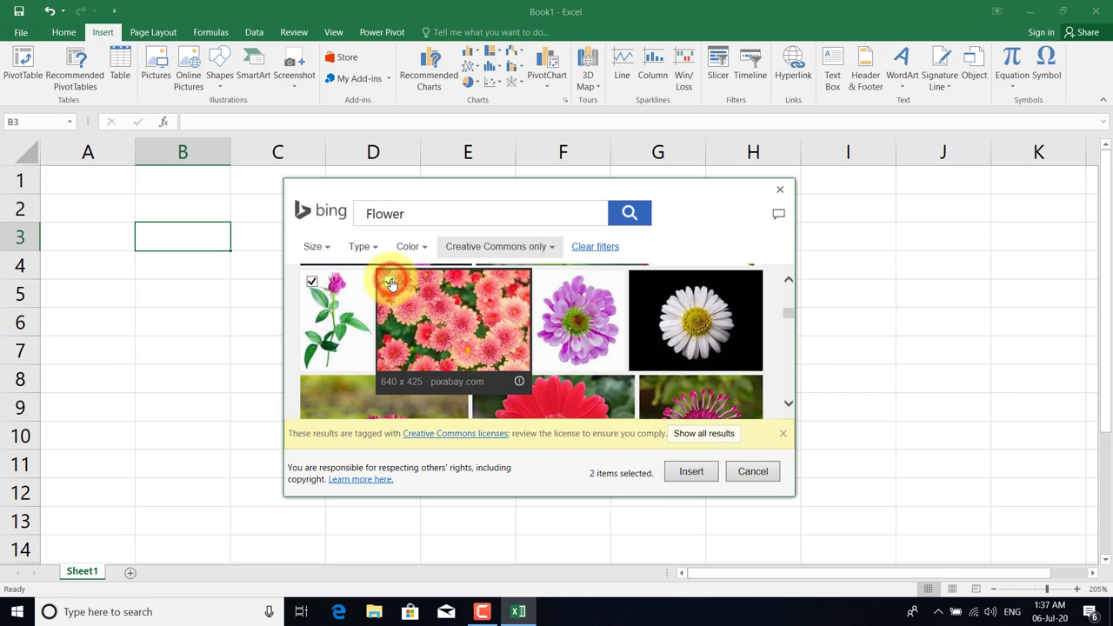
click(390, 284)
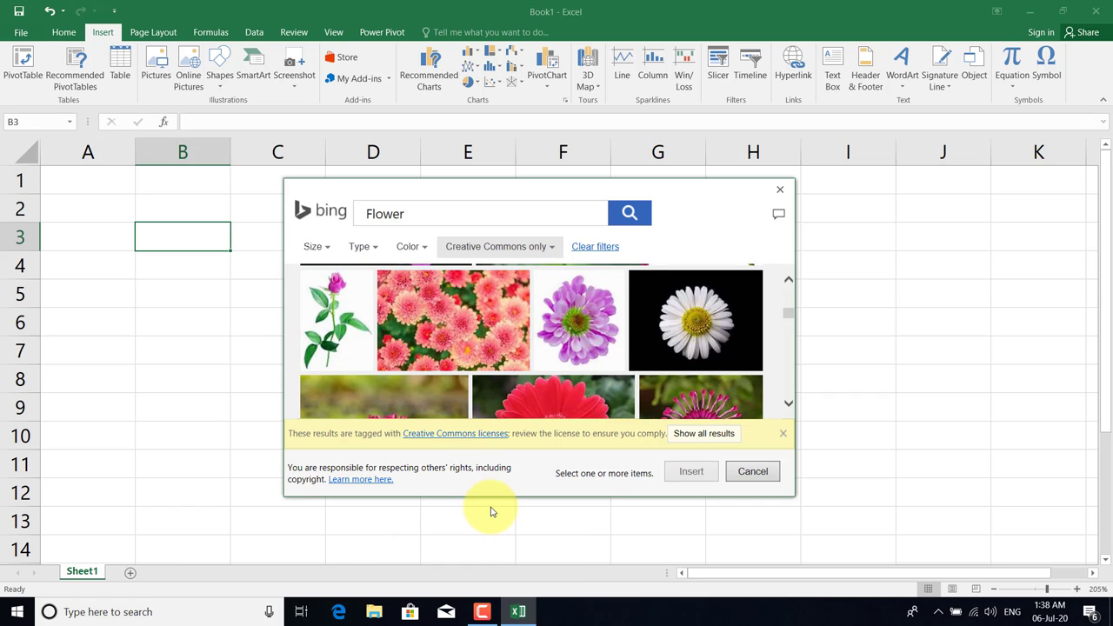
Shrink the pink rose picture and place it across columns B to G near the sheet's top.
click(482, 611)
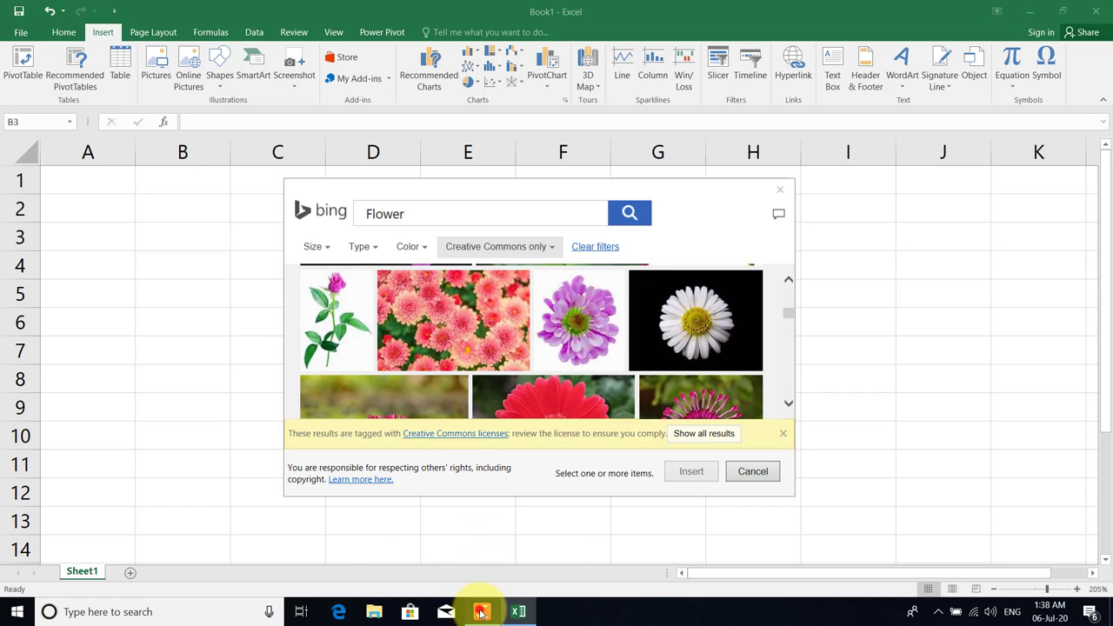
click(1057, 557)
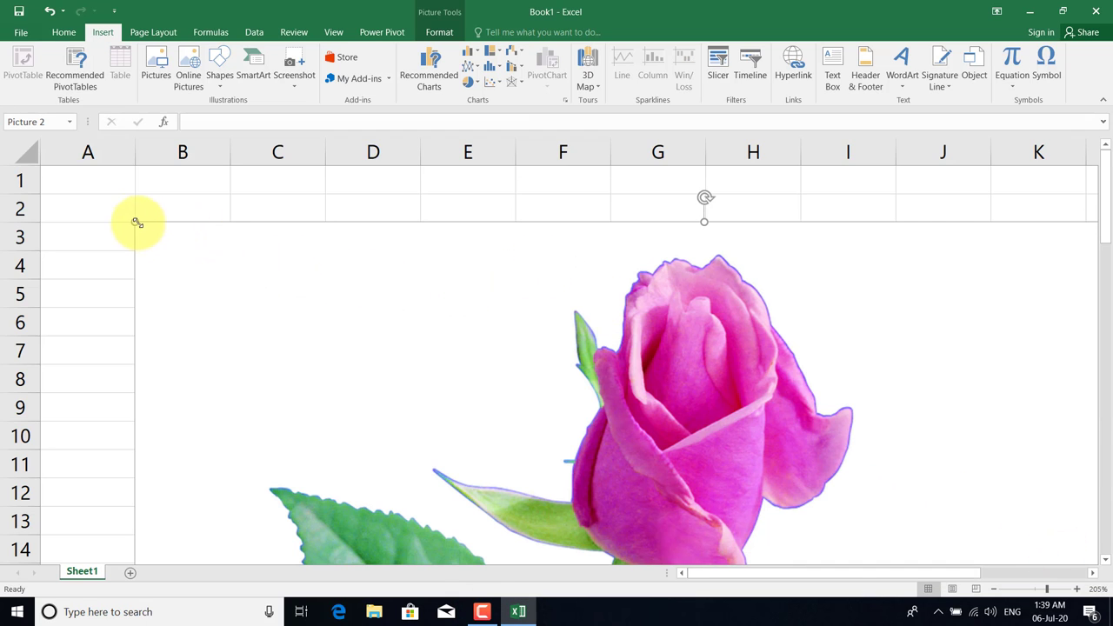
drag(140, 223, 291, 435)
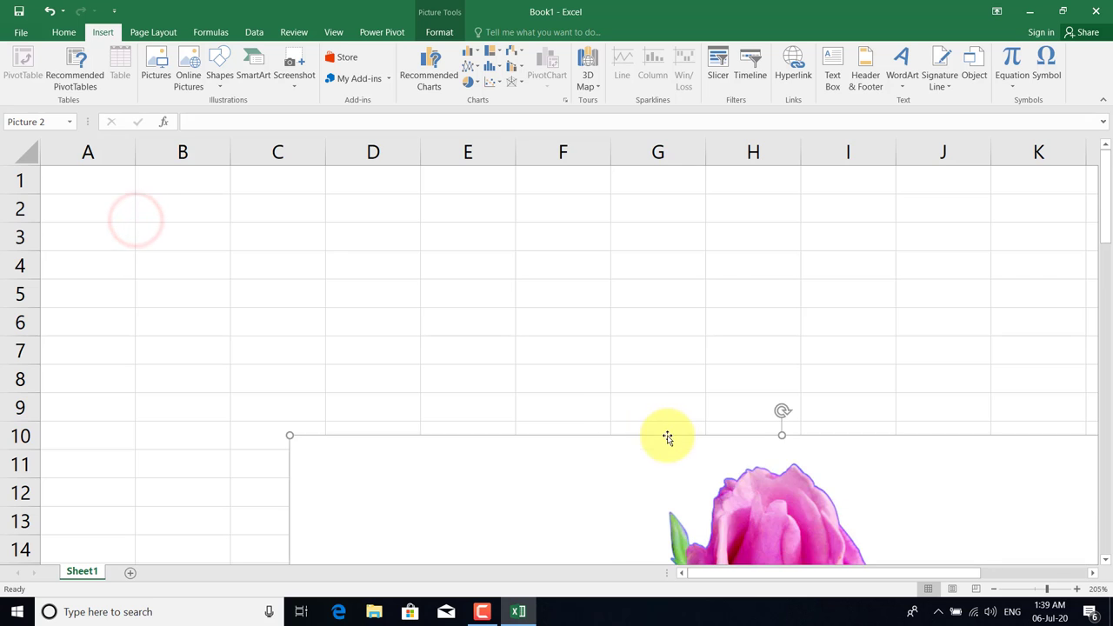
drag(709, 479, 480, 269)
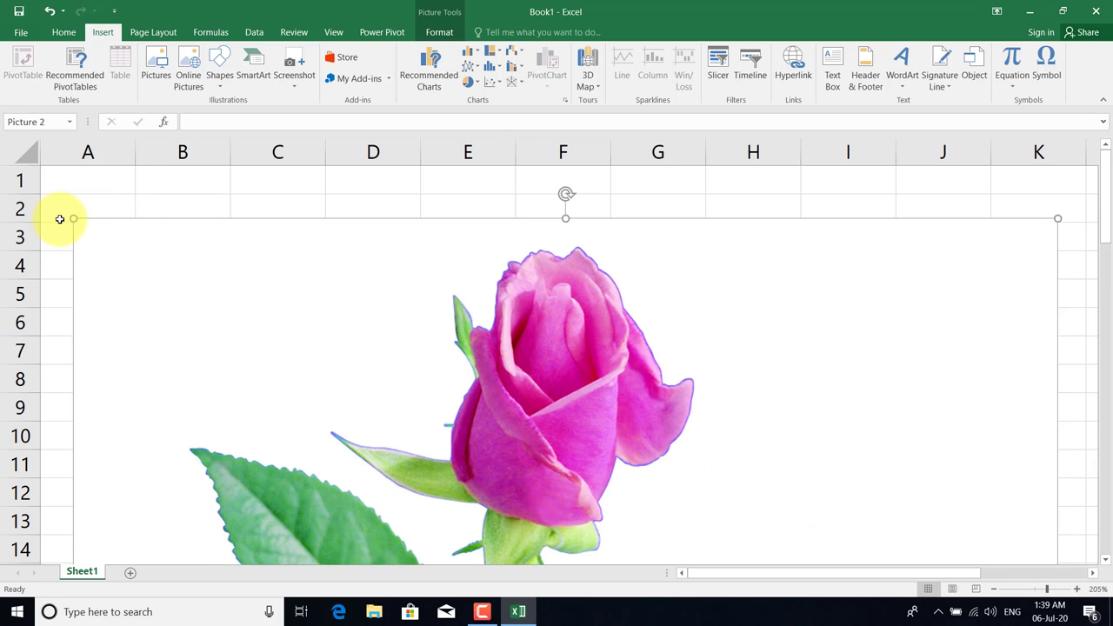
drag(76, 221, 666, 525)
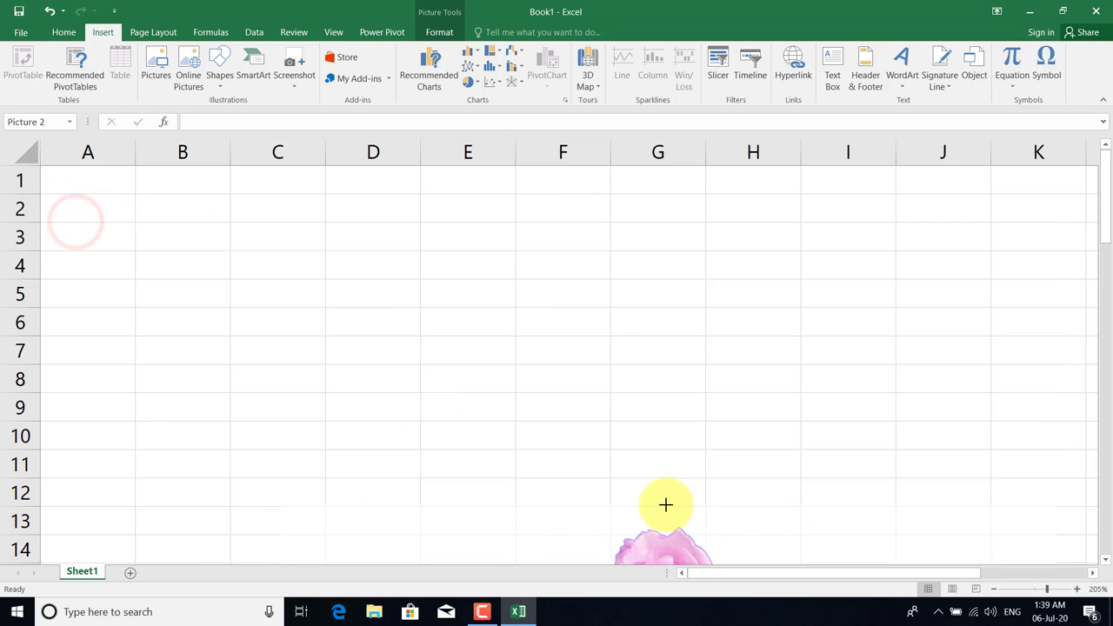
drag(666, 525, 519, 241)
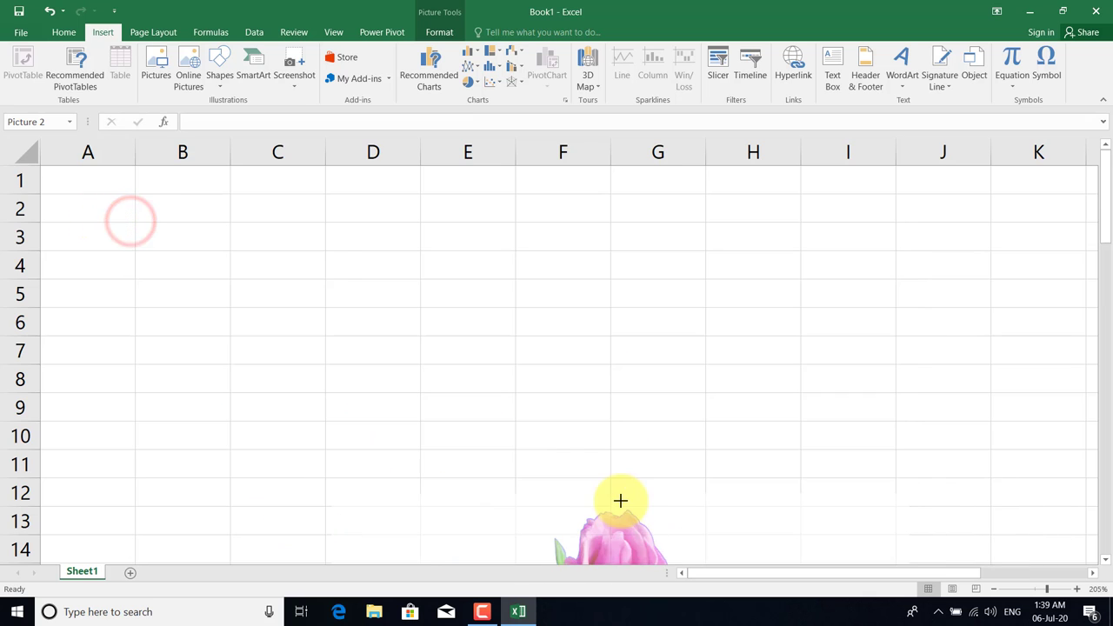
mouse_move(130, 221)
mouse_down()
mouse_move(621, 499)
mouse_move(485, 327)
mouse_move(400, 185)
mouse_up()
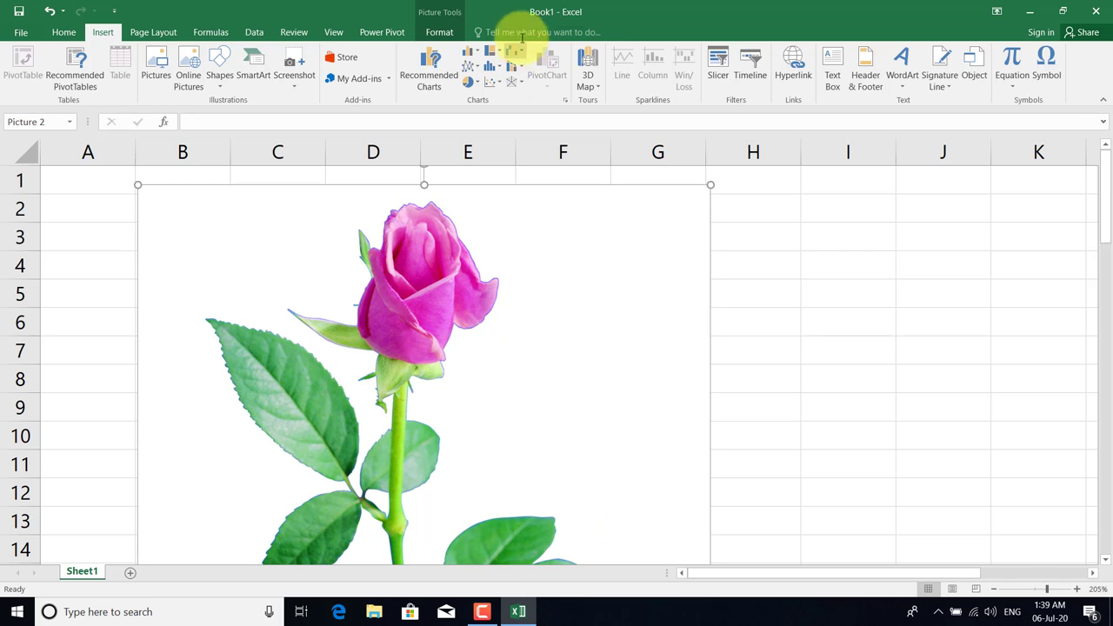
Resize the rose picture to 2.48" high by 1.8" wide and move it over columns C–F, rows 1–13.
click(440, 32)
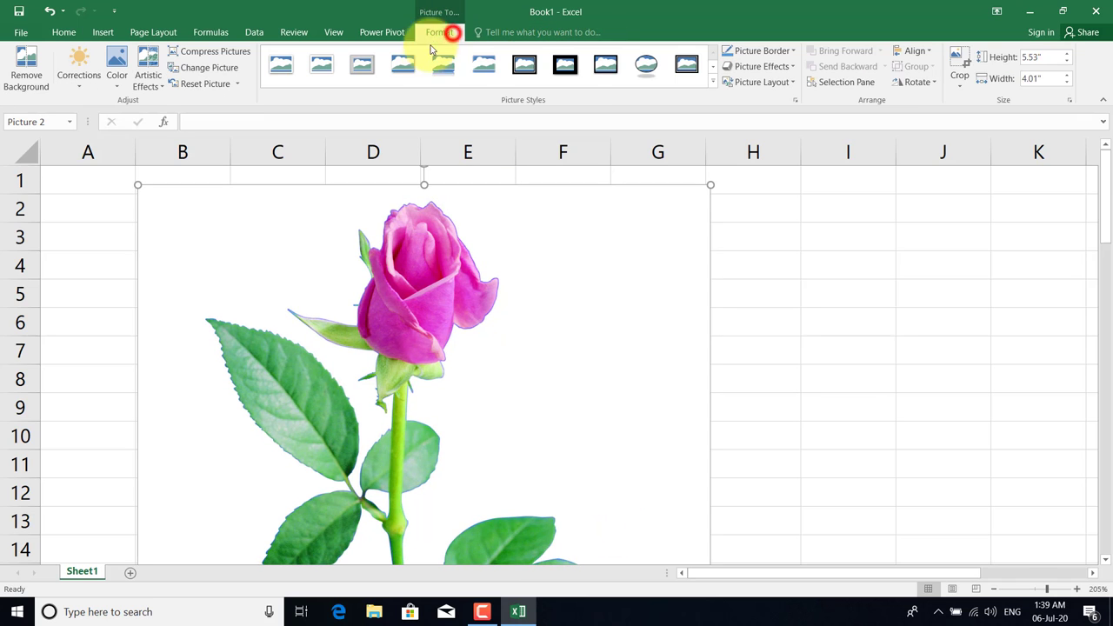
click(1068, 62)
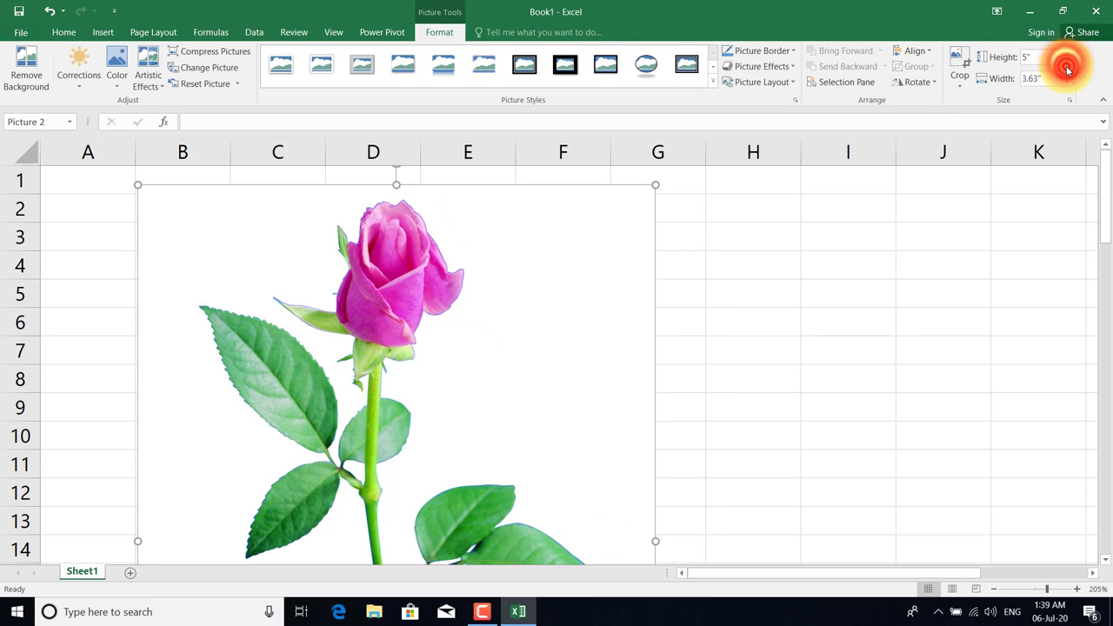
click(1068, 62)
click(1067, 62)
click(1067, 63)
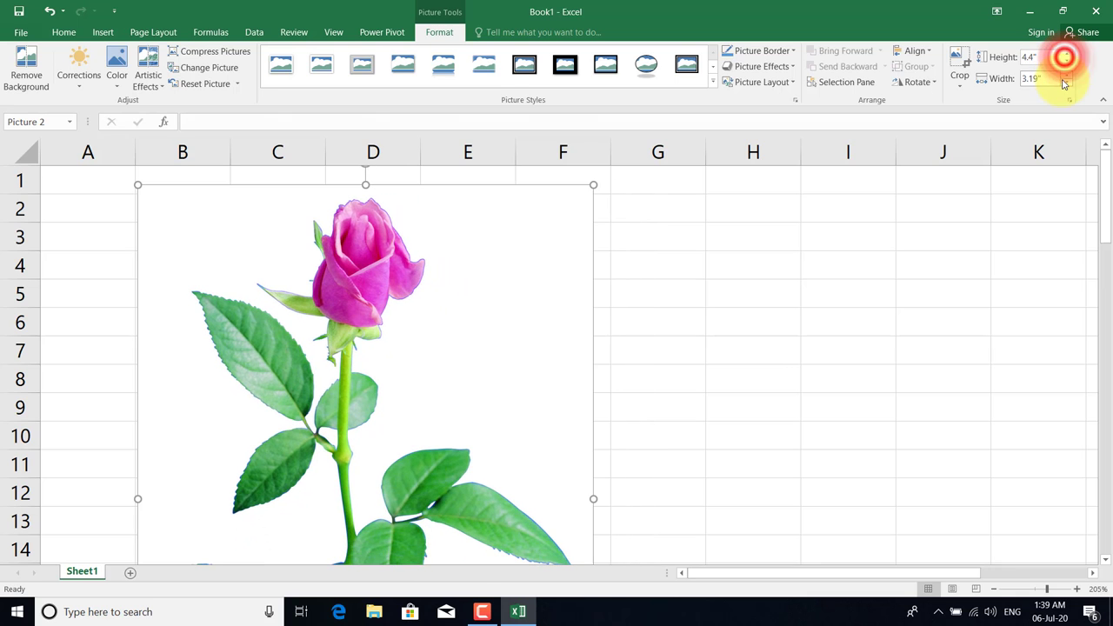
click(1067, 84)
click(1068, 84)
click(1067, 84)
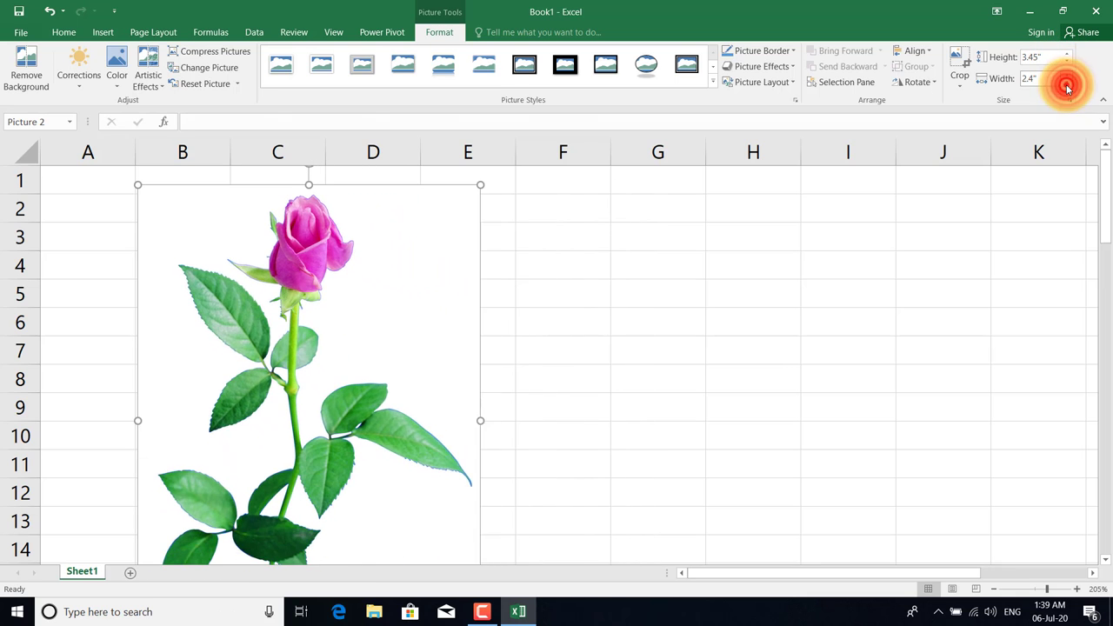
click(1067, 84)
click(1068, 85)
click(1068, 84)
click(1067, 85)
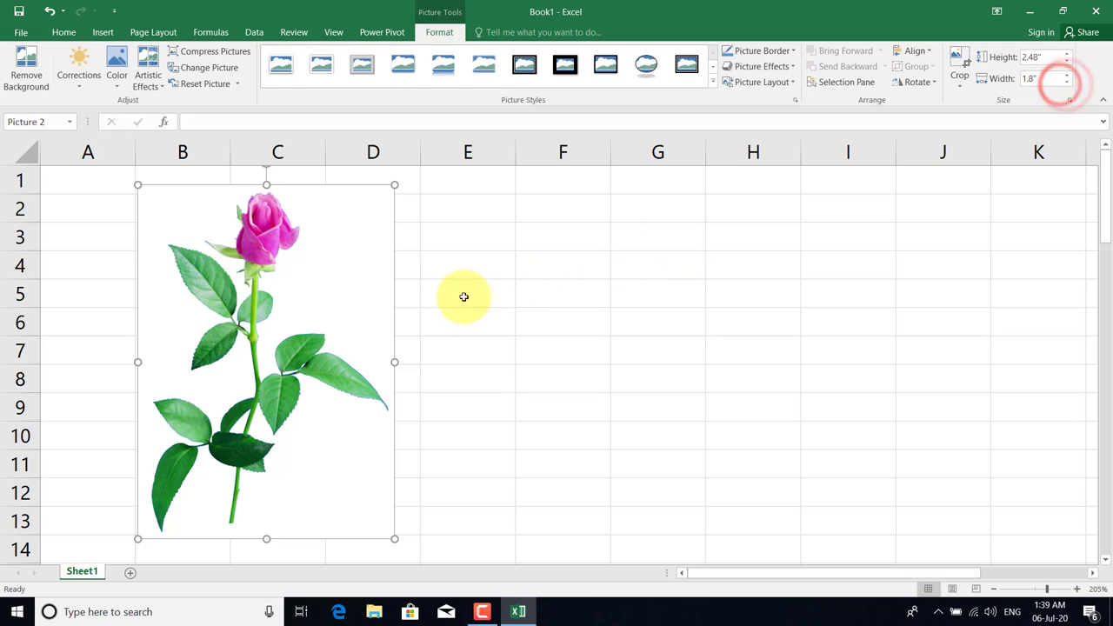
drag(314, 302, 474, 300)
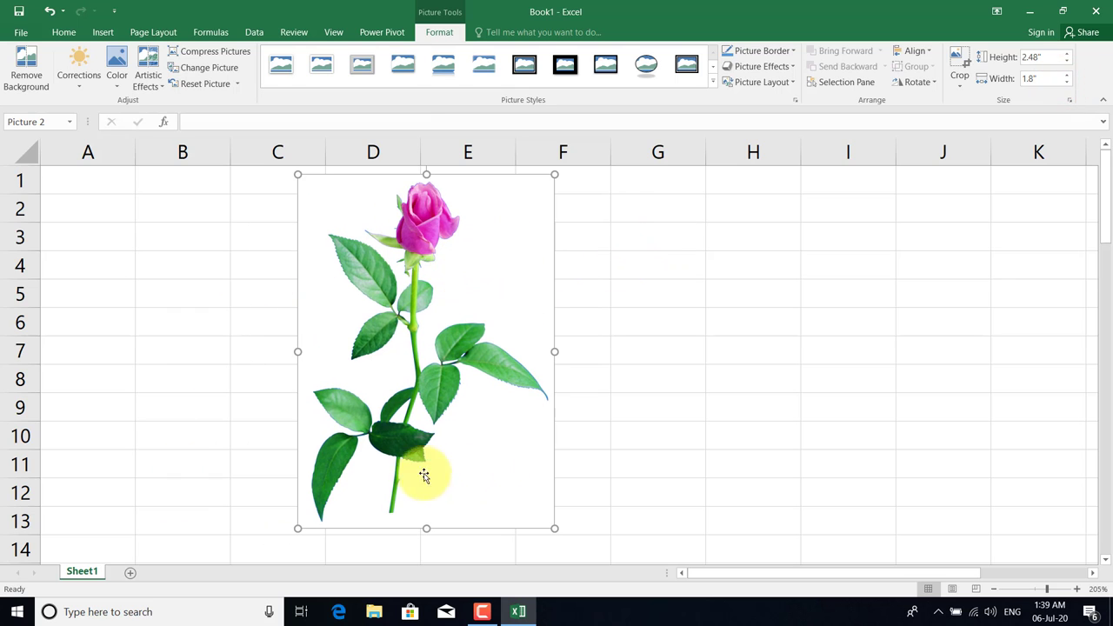
Remove the rose's white background, widening the keep area to include the whole bloom, leaves and stem.
click(20, 69)
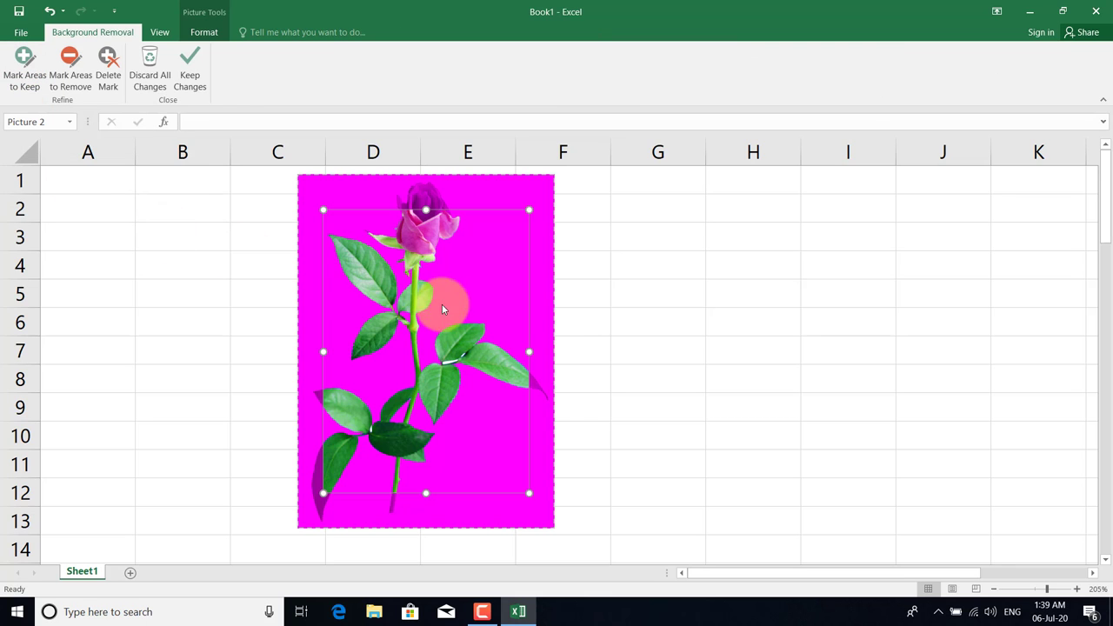
drag(529, 353, 547, 351)
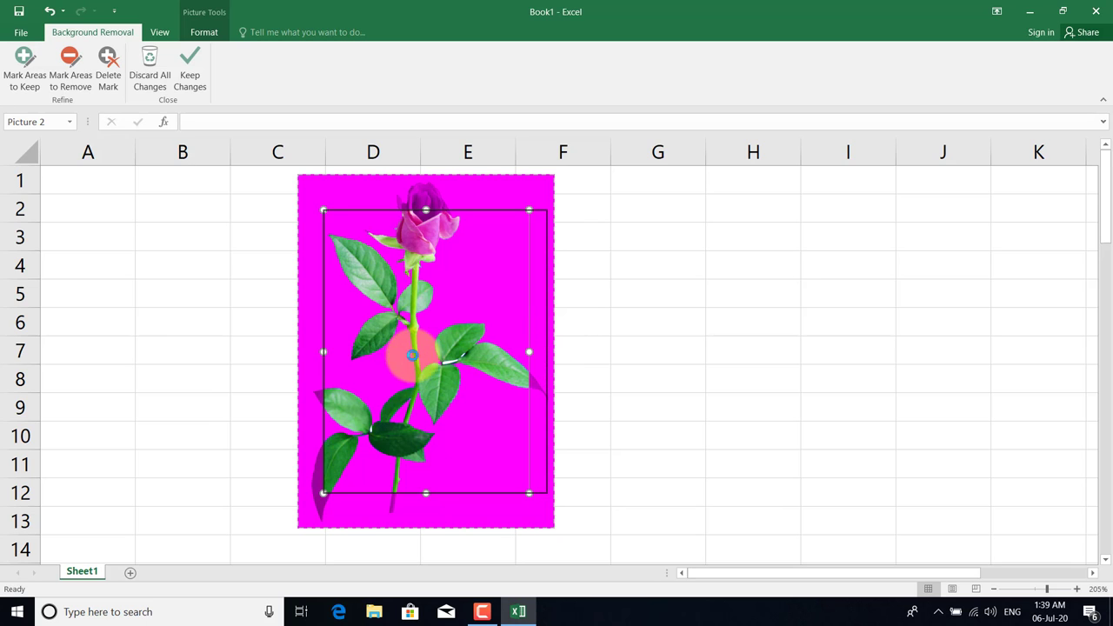
drag(326, 352, 310, 357)
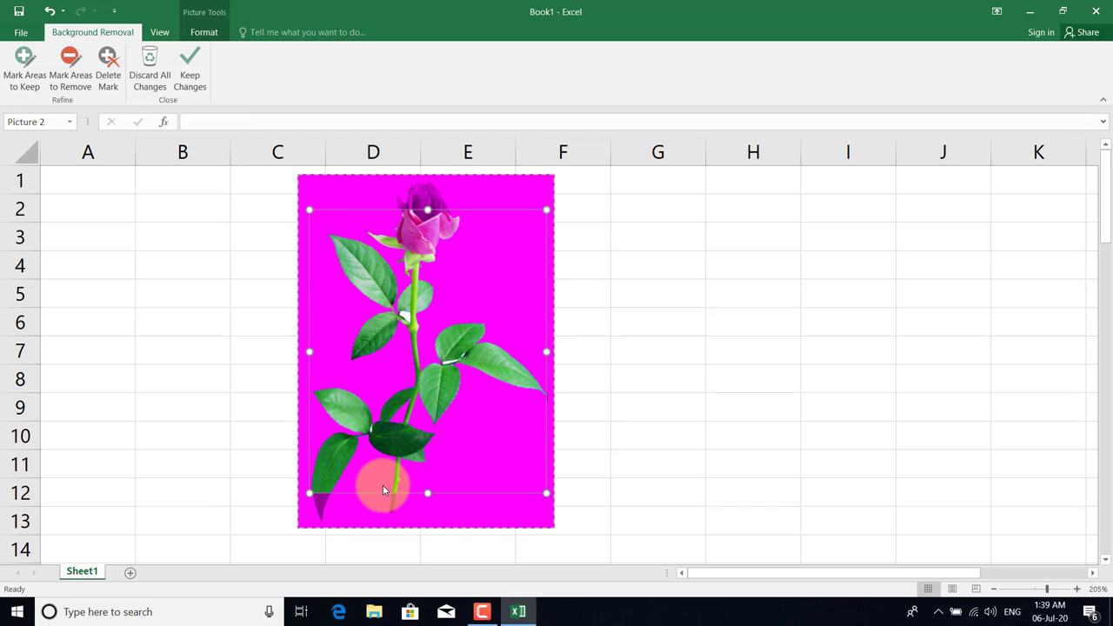
drag(427, 493, 414, 521)
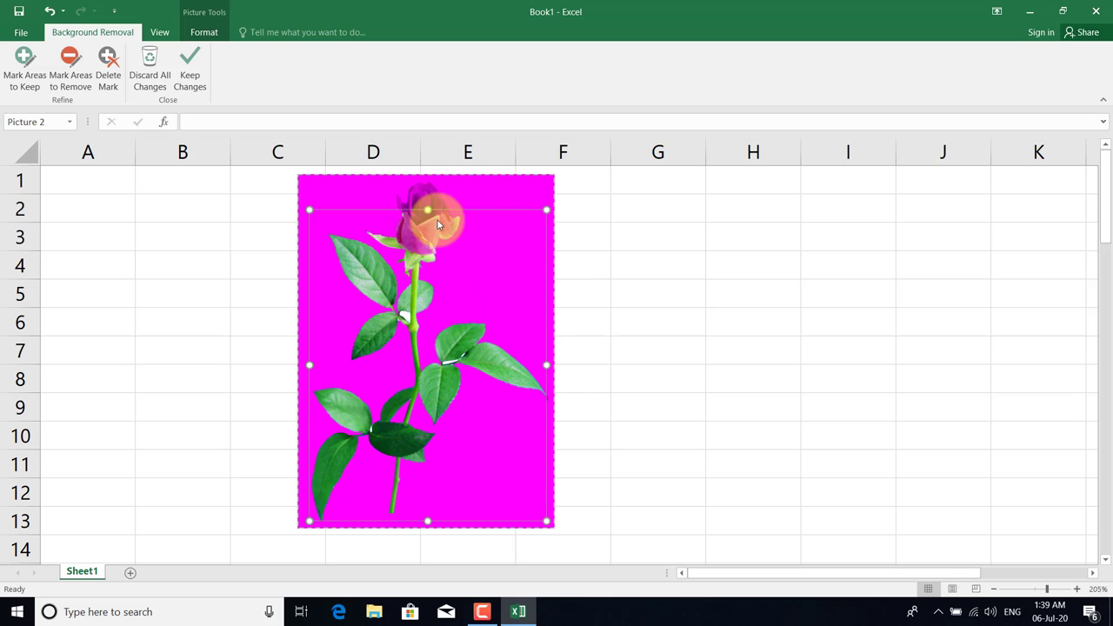
drag(427, 211, 423, 179)
click(201, 78)
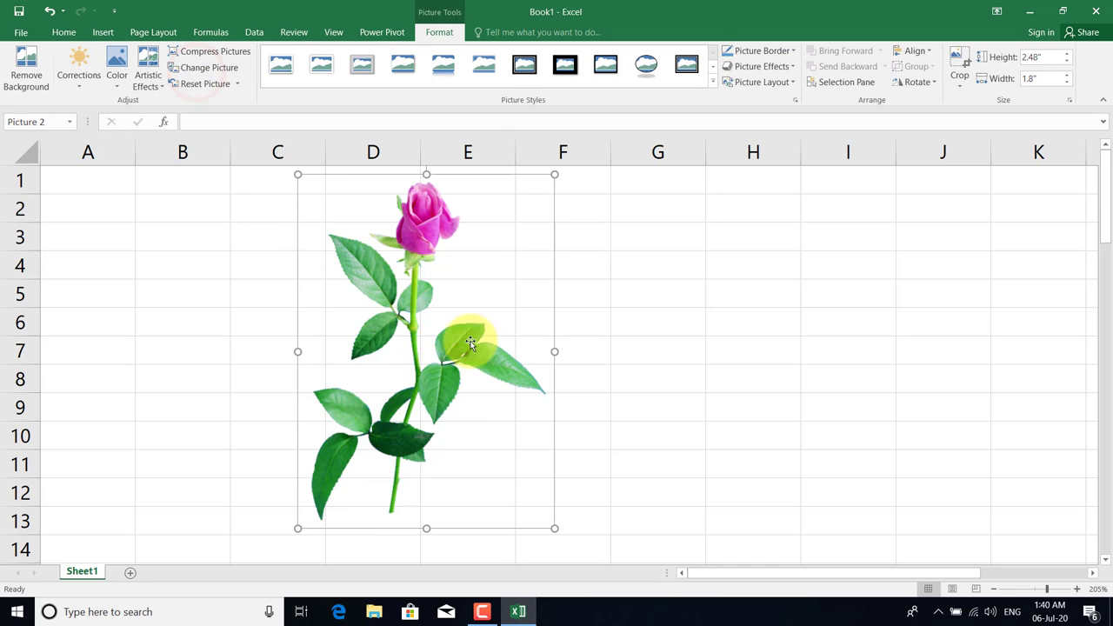
Shrink the background-free rose to 1.42" by 1.03" and position it over columns B–D, rows 2–9.
drag(554, 528, 394, 375)
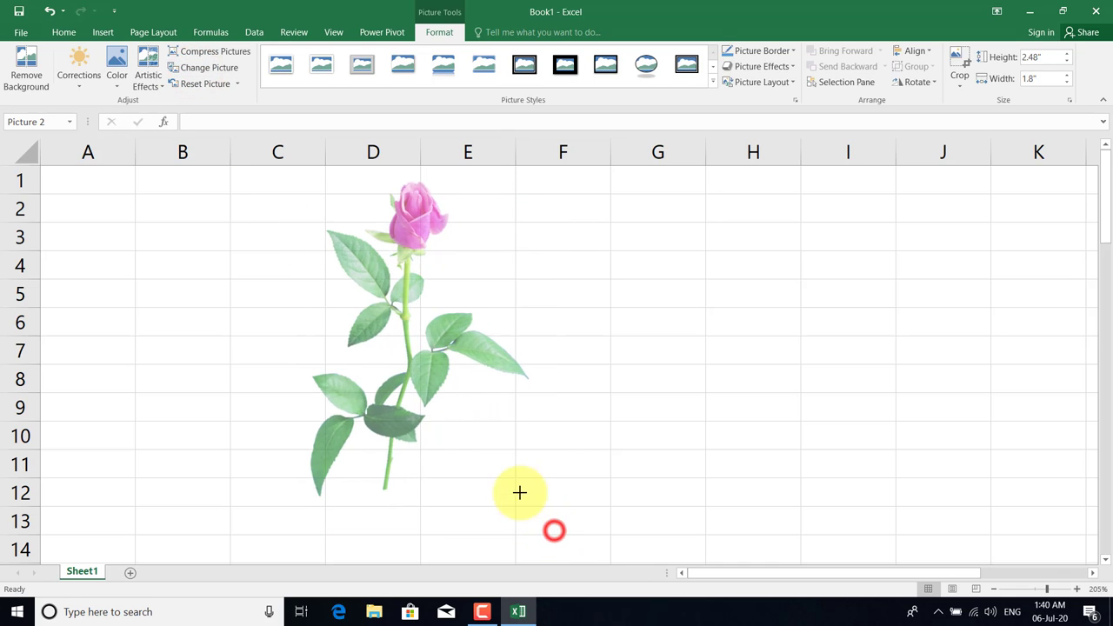
drag(352, 267, 201, 289)
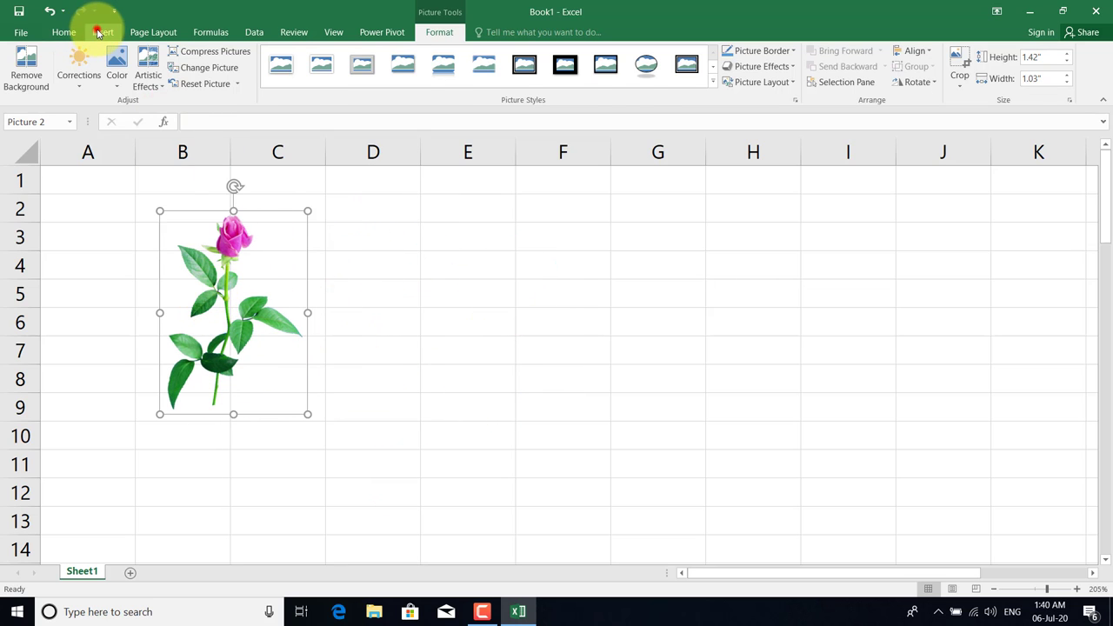
click(101, 32)
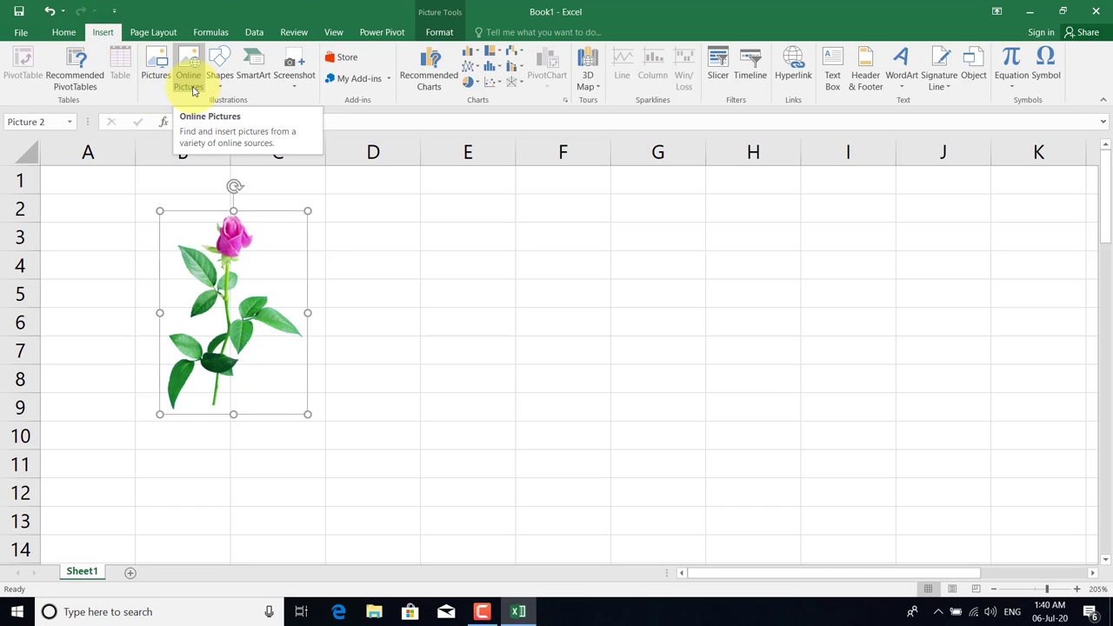
drag(267, 242, 302, 244)
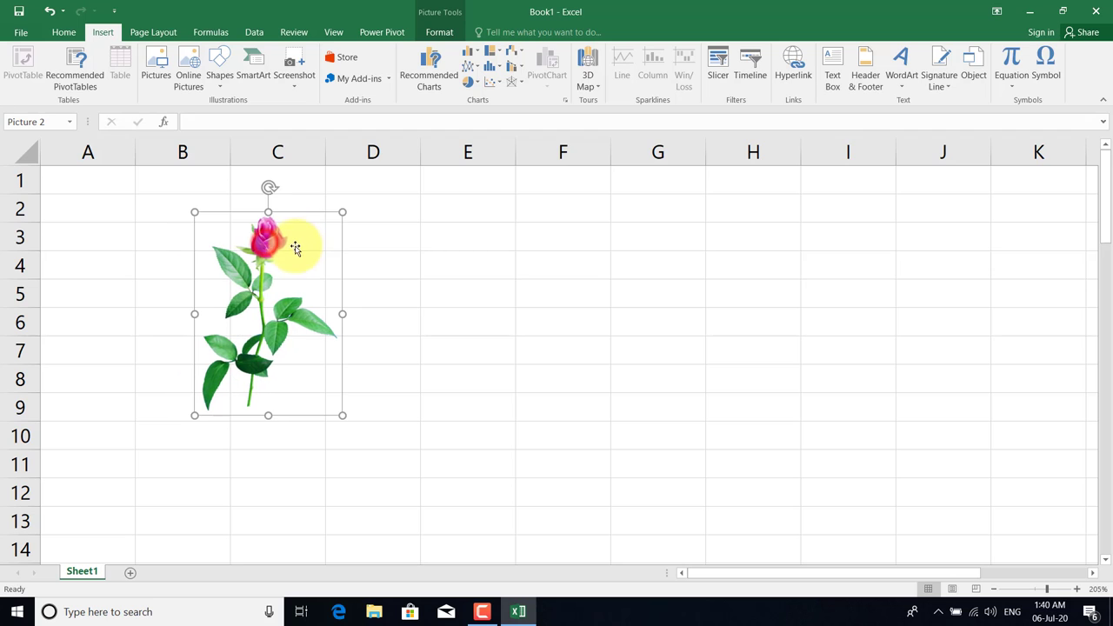
click(219, 80)
click(217, 78)
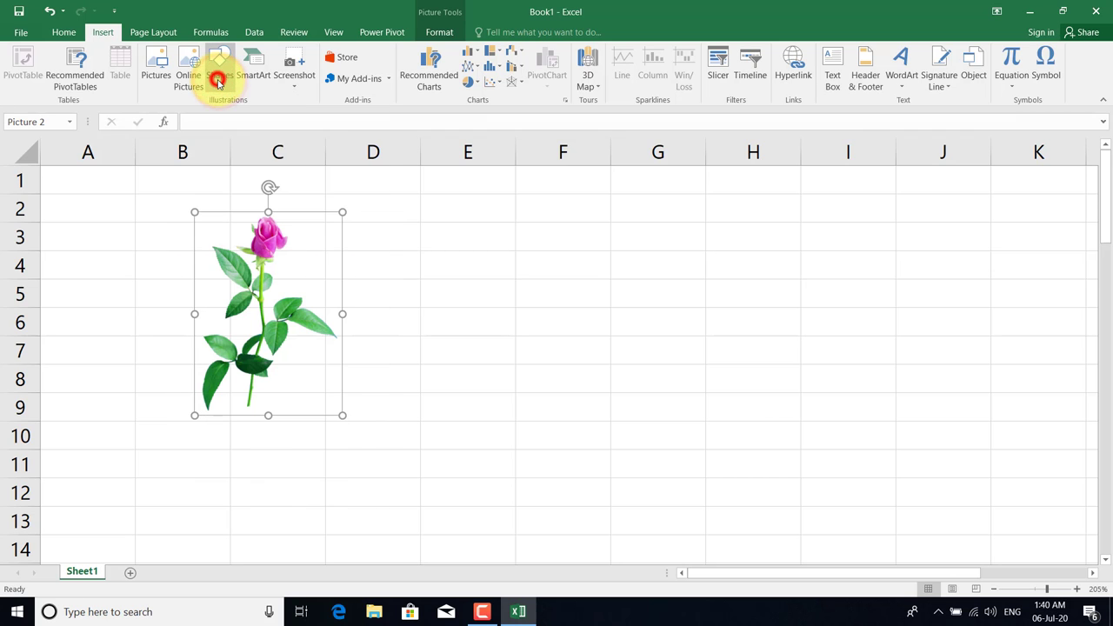
With the rose gone from Sheet1, display the Shapes gallery on the Insert tab.
click(477, 608)
click(1058, 554)
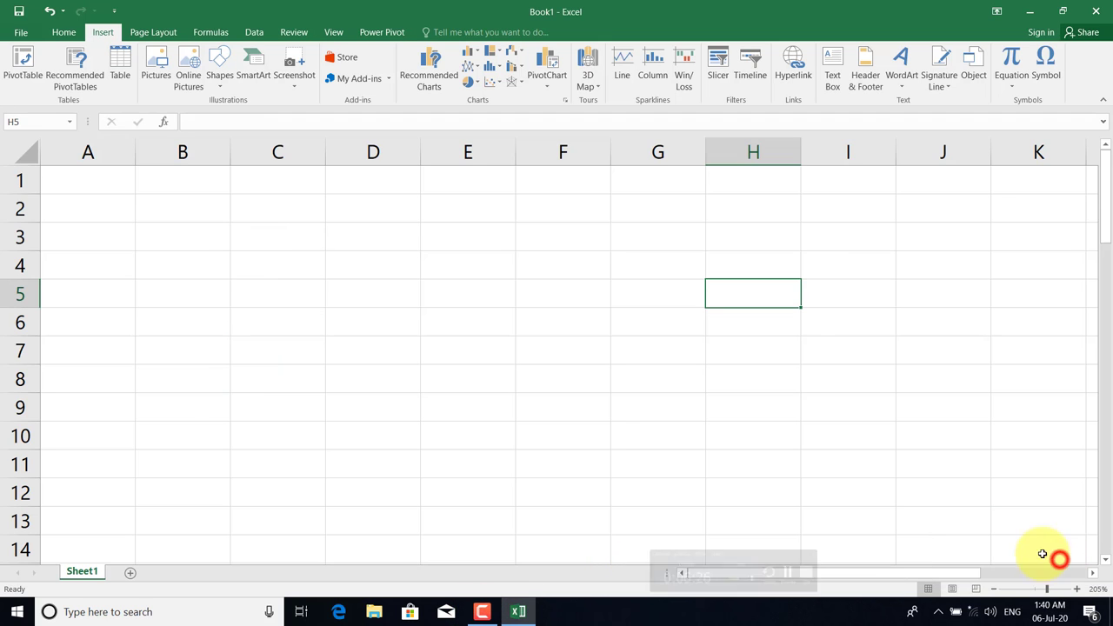
click(221, 78)
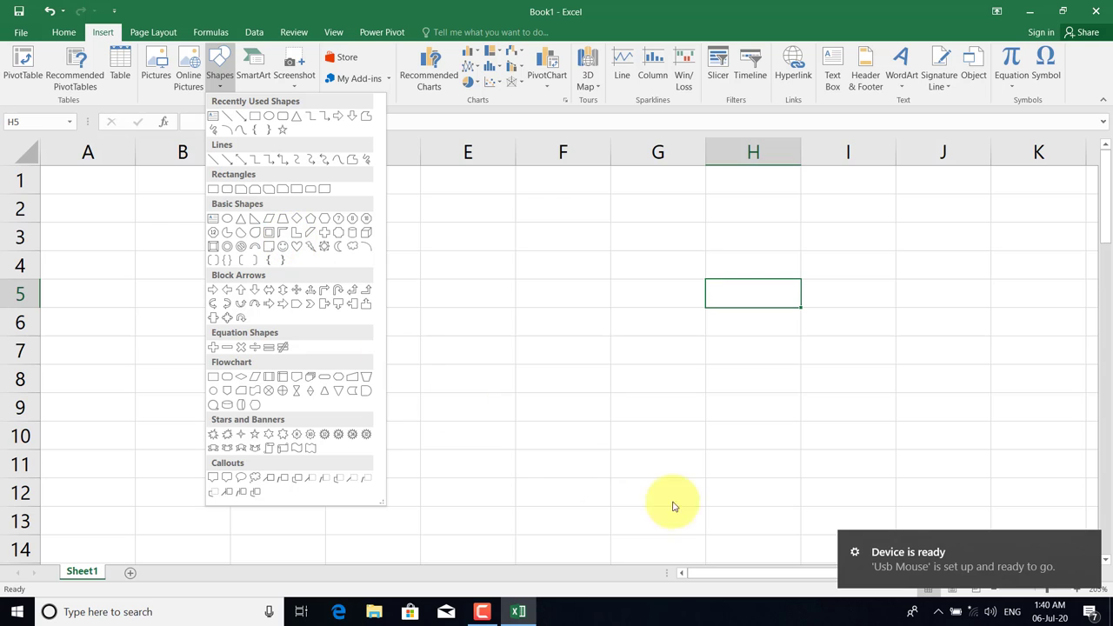
click(1100, 553)
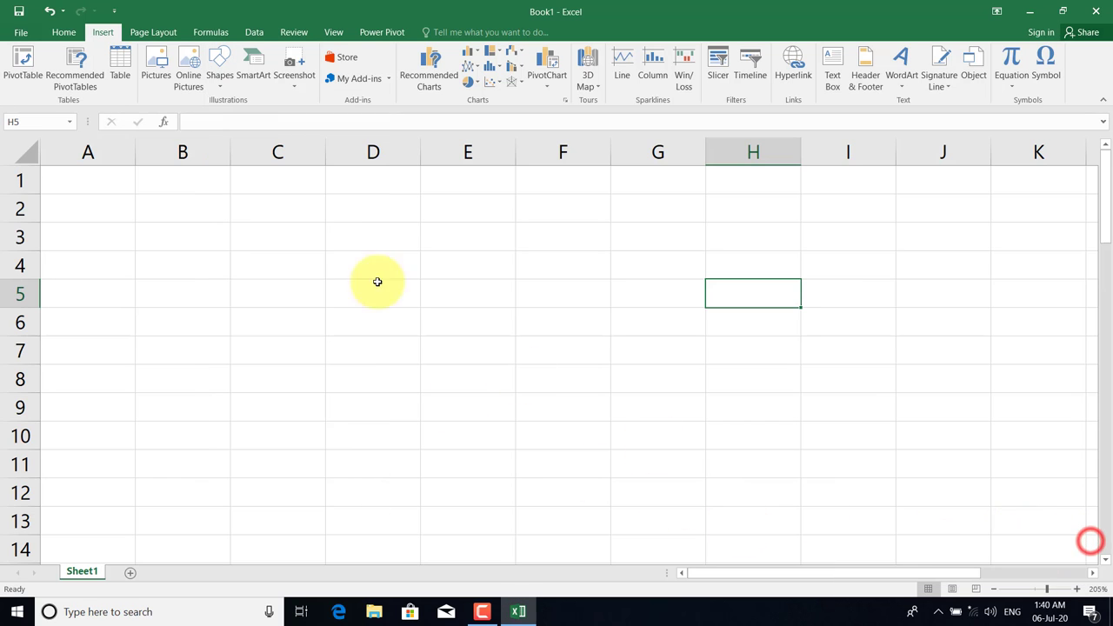
click(218, 78)
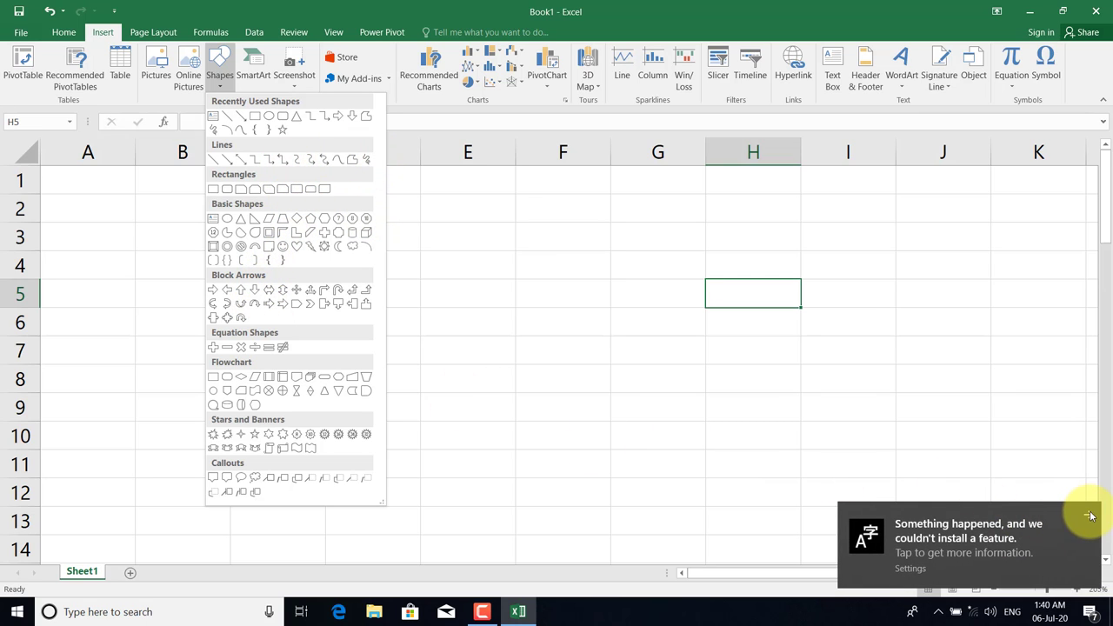
Dismiss the notification and draw a Flowchart: Punched Tape shape over columns B to E.
click(1089, 512)
click(222, 80)
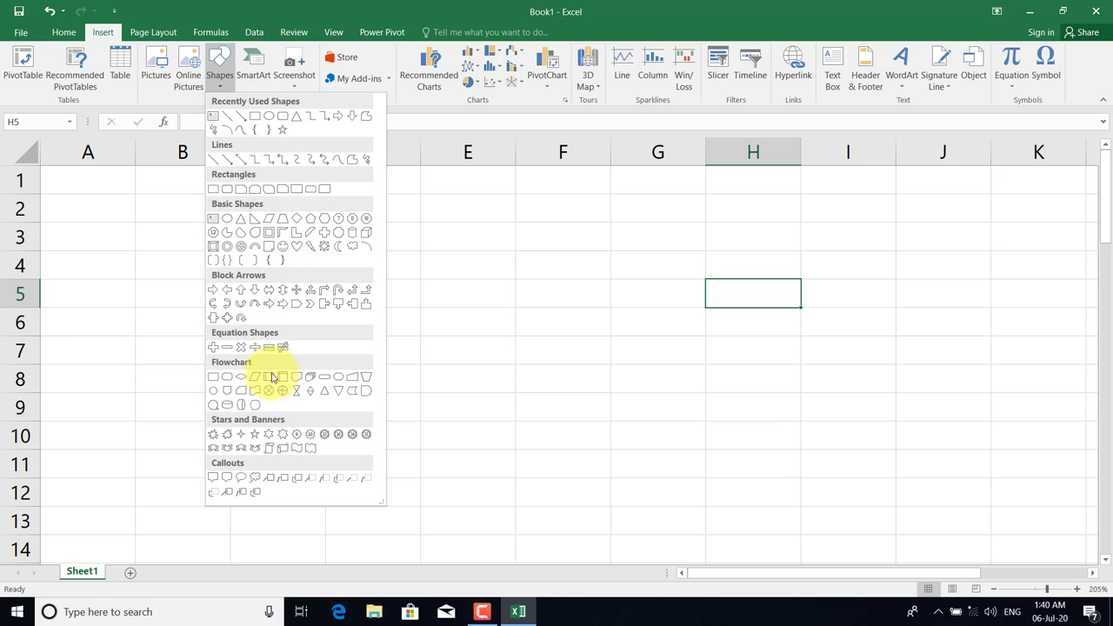
click(259, 396)
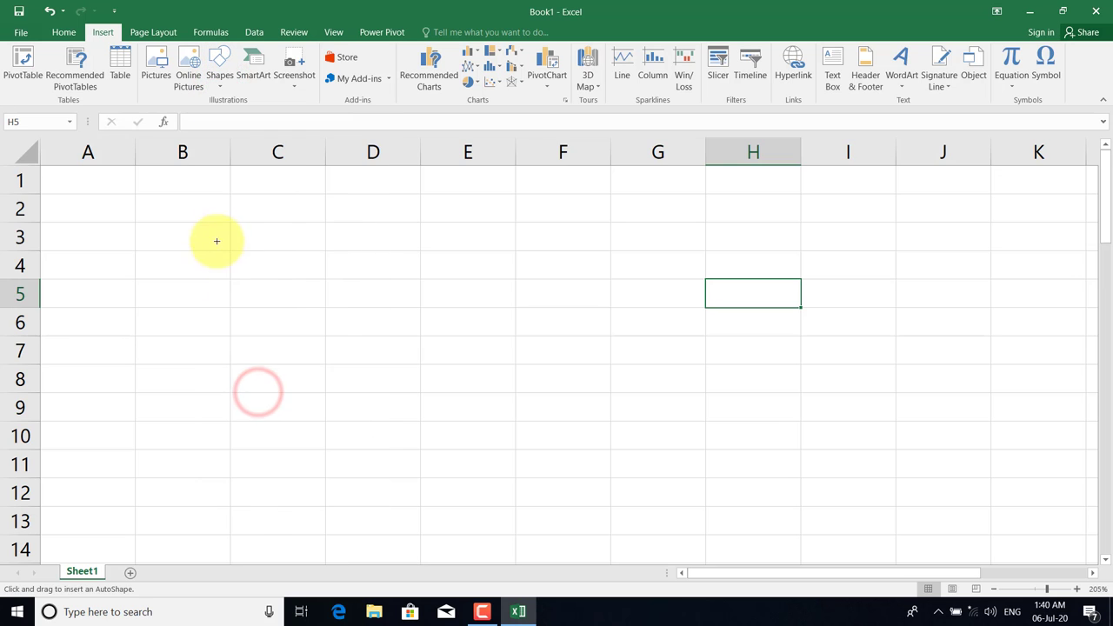
drag(214, 246, 508, 403)
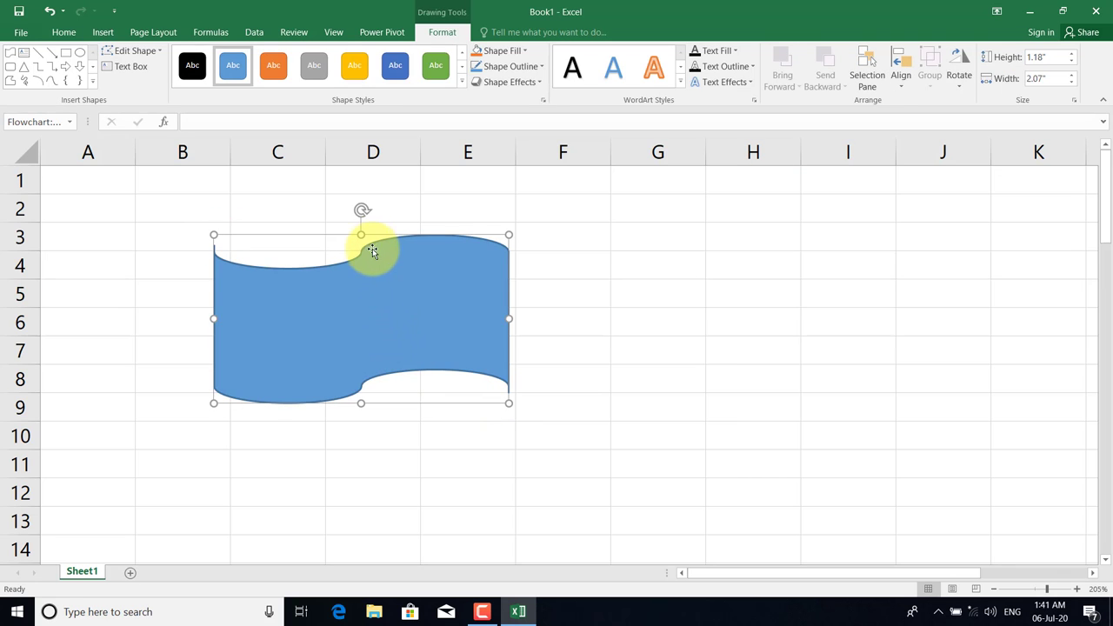
Rotate the punched-tape shape upright, narrow it to 1.01" by 2.07", and place it over columns C–D, rows 3–13.
drag(364, 208, 284, 305)
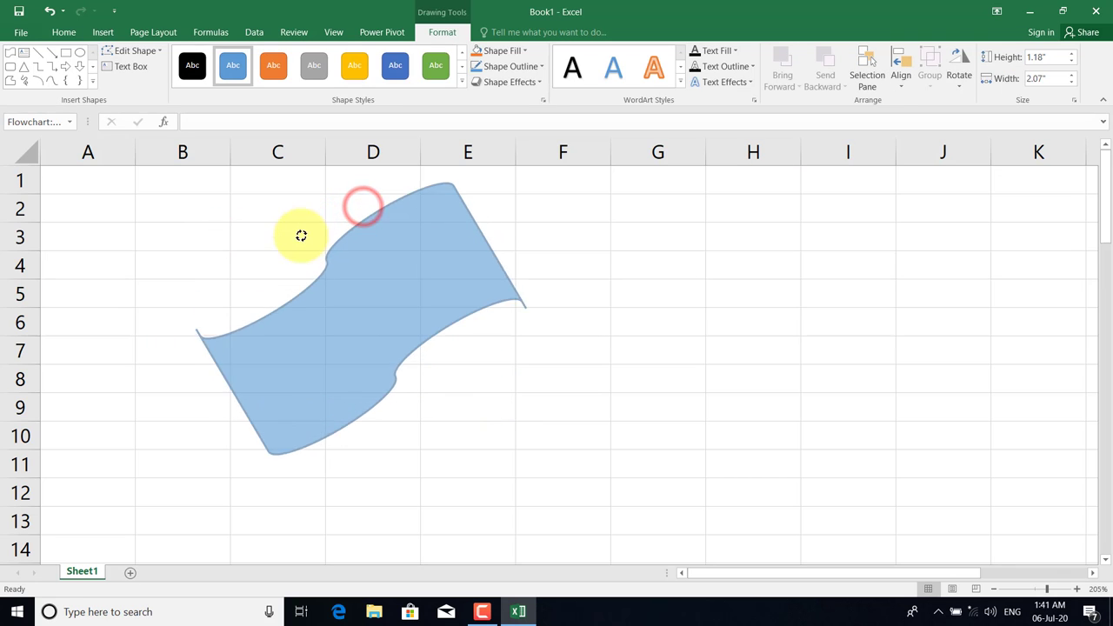
drag(355, 250, 346, 308)
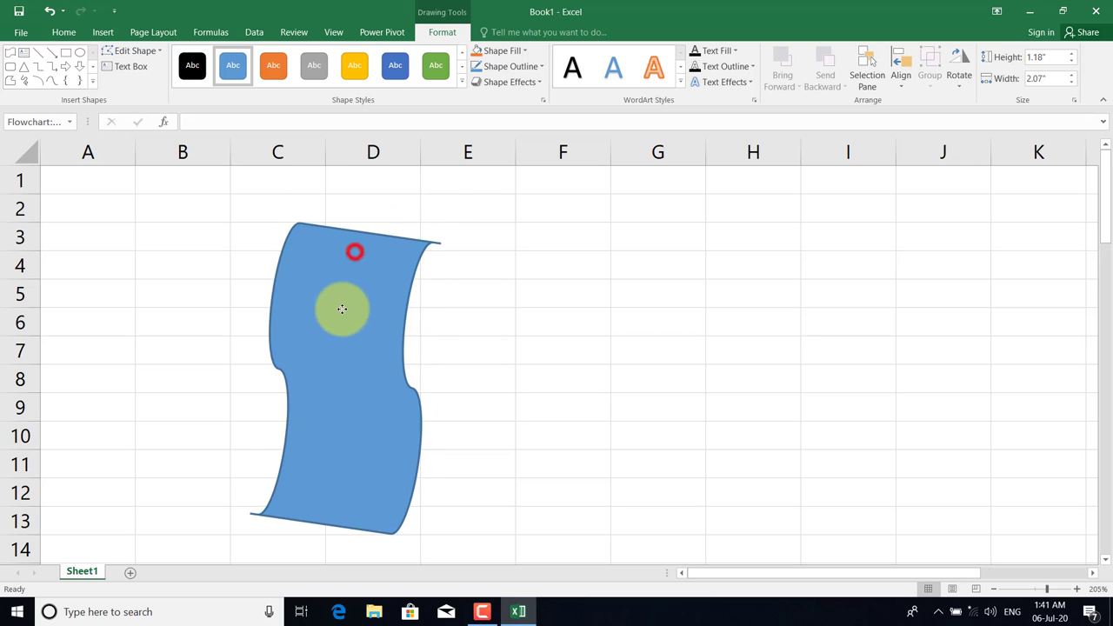
drag(238, 359, 237, 377)
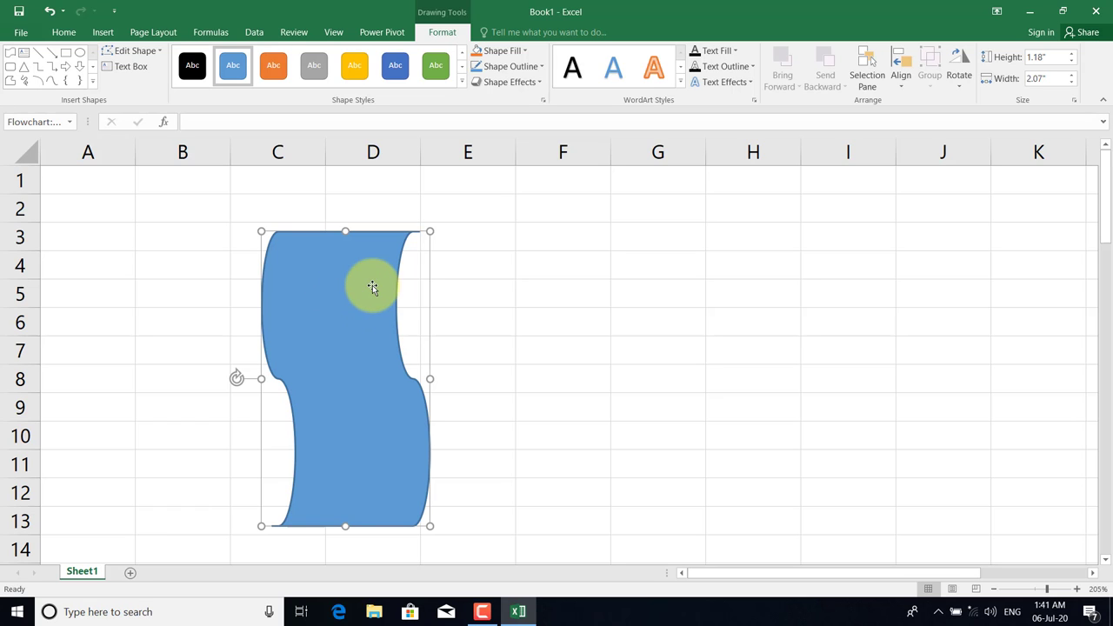
drag(427, 380, 406, 380)
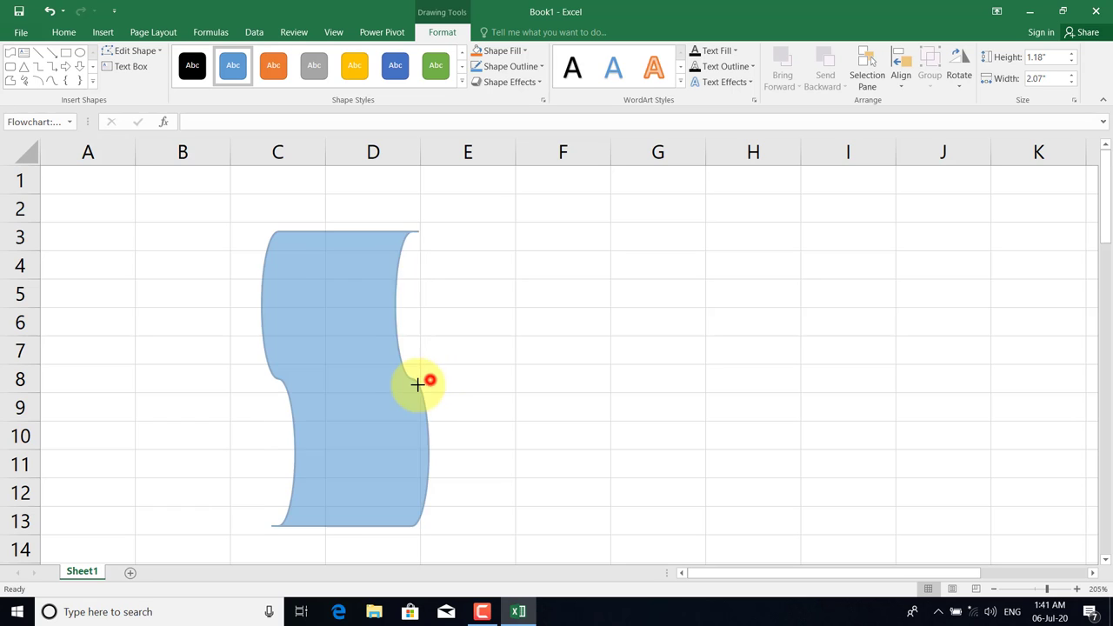
drag(290, 340, 258, 330)
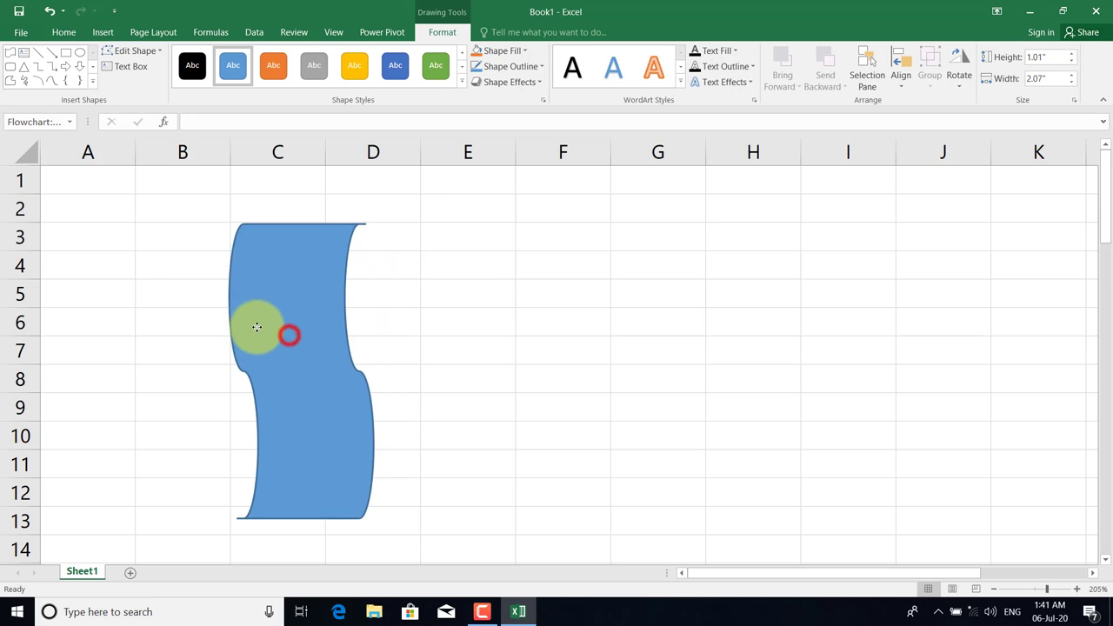
Apply the orange shape style, then set the fill to dark blue and the outline to red.
click(462, 83)
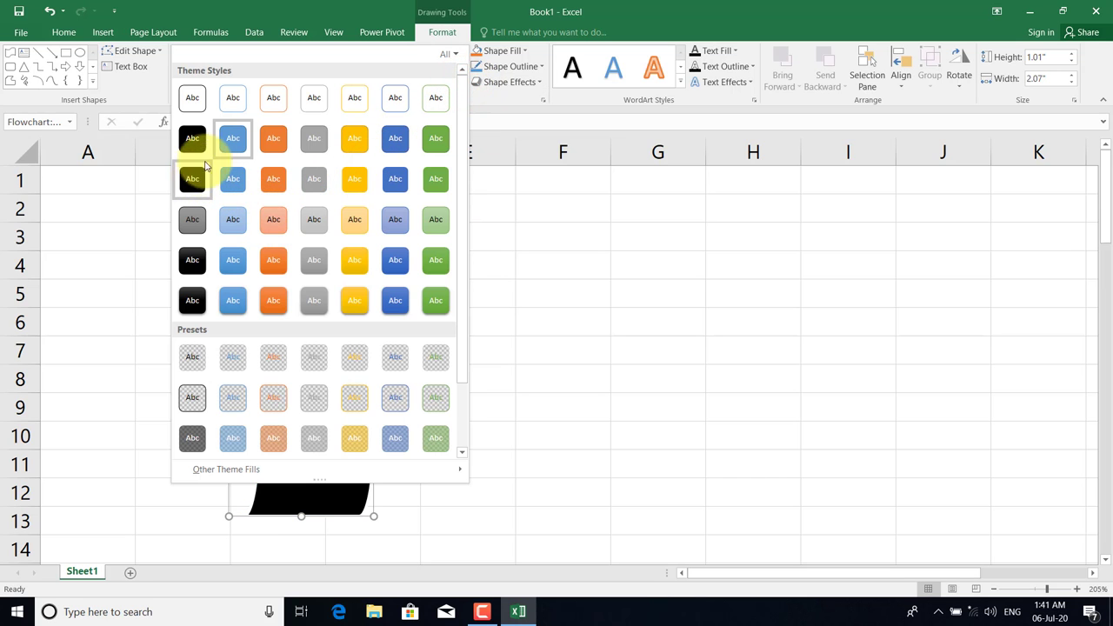
click(274, 139)
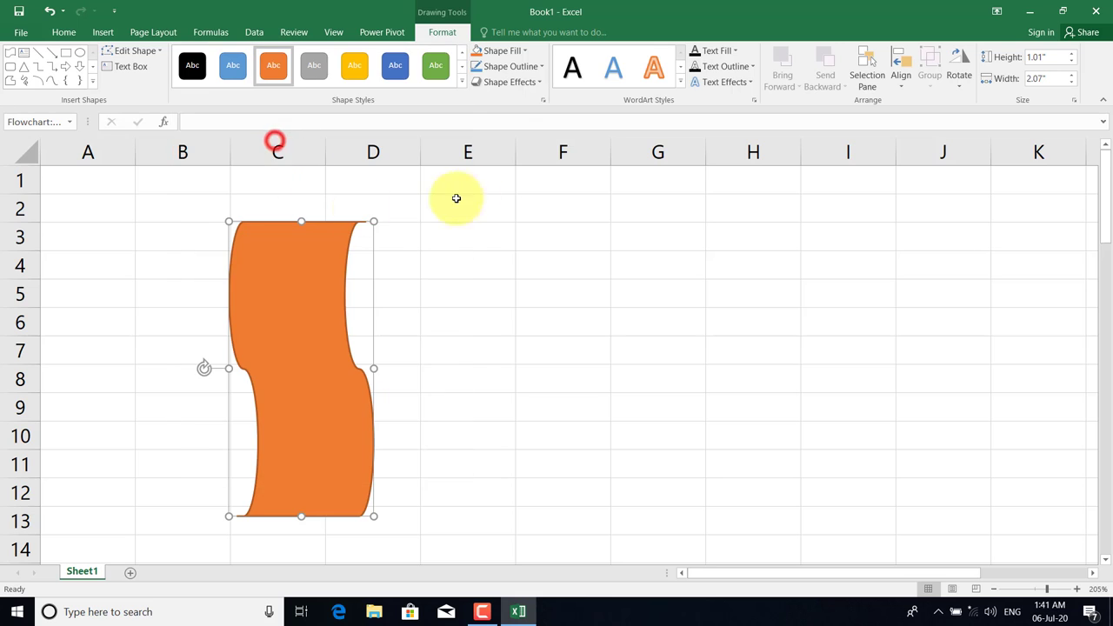
click(525, 50)
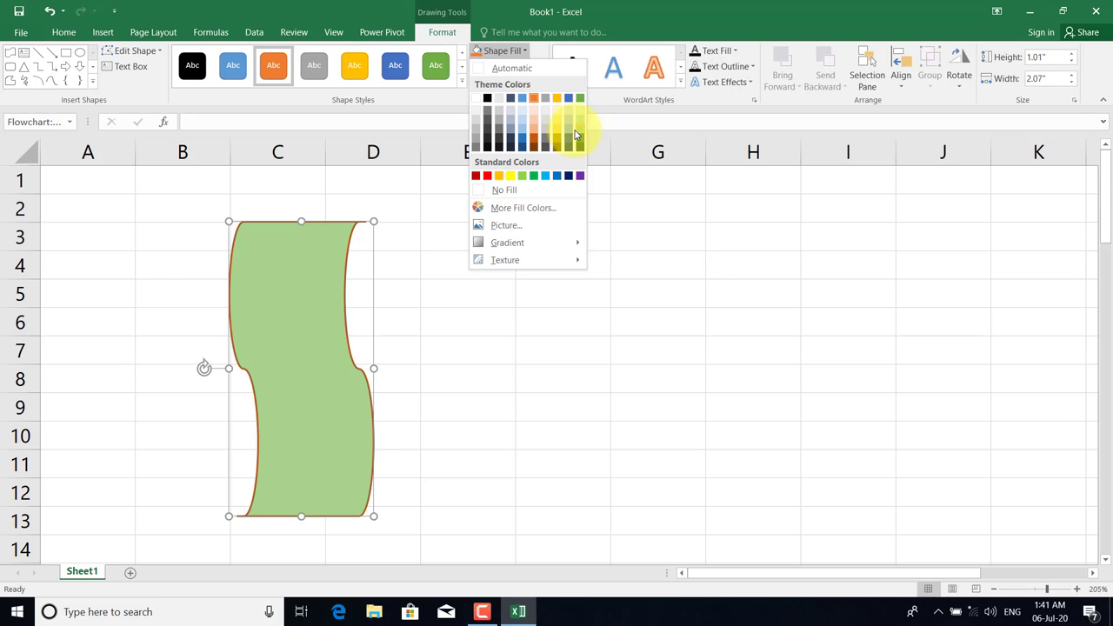
click(568, 135)
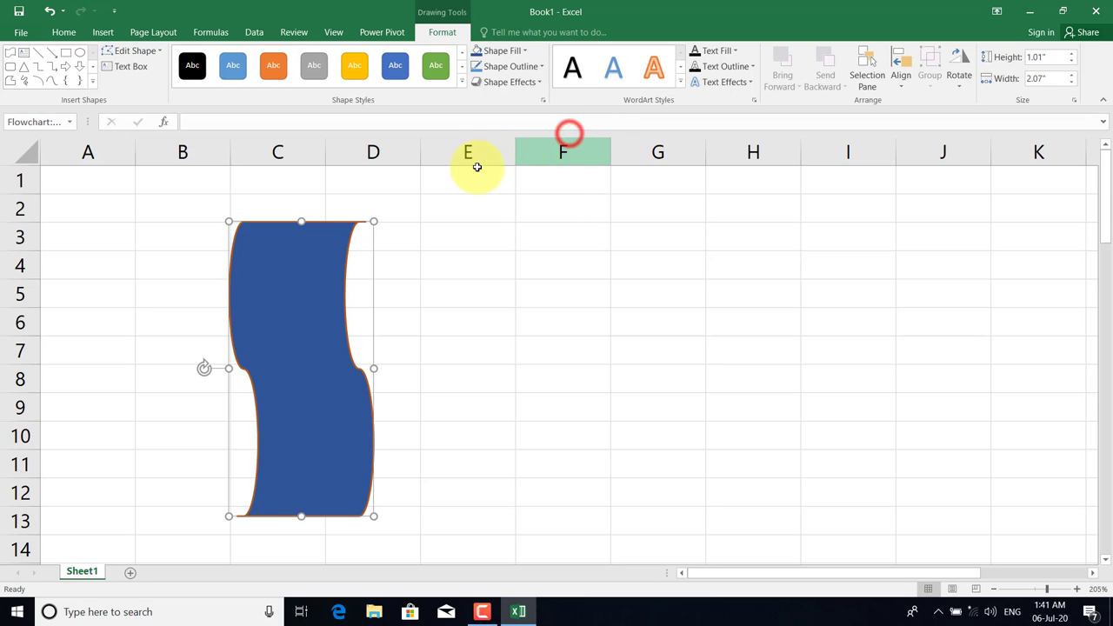
click(527, 69)
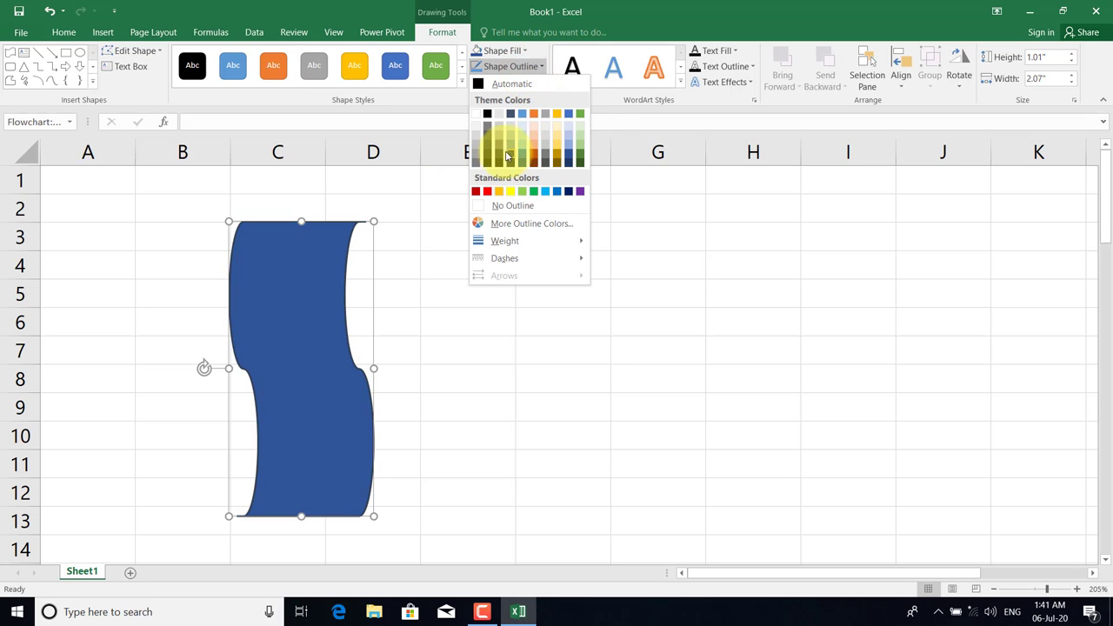
click(486, 191)
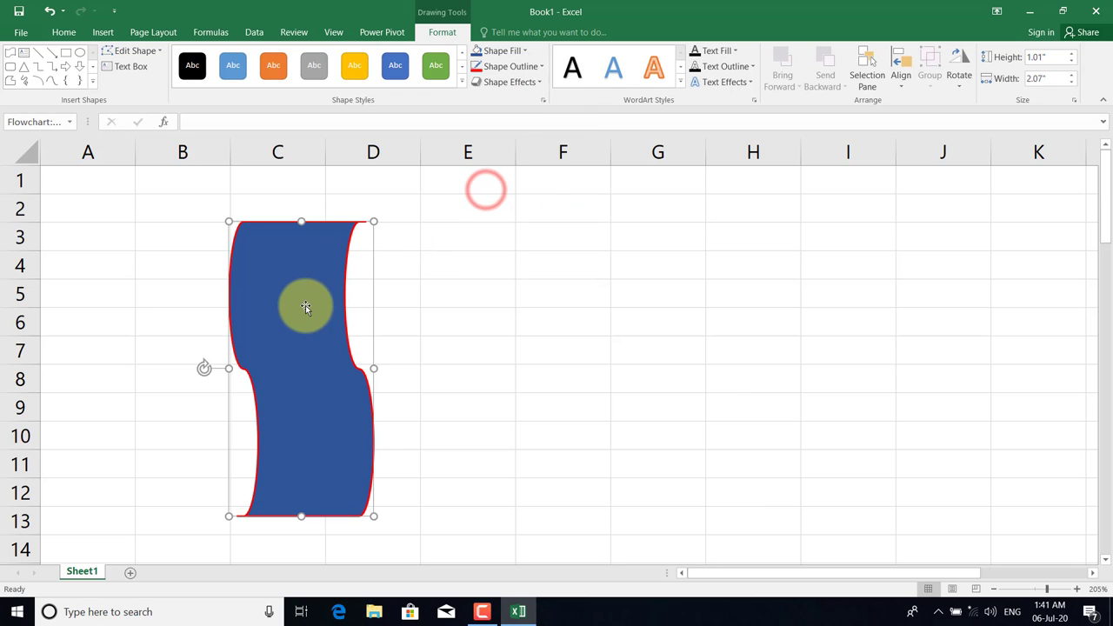
Apply a 3-D preset effect to the banner and move it over columns E–F.
click(525, 86)
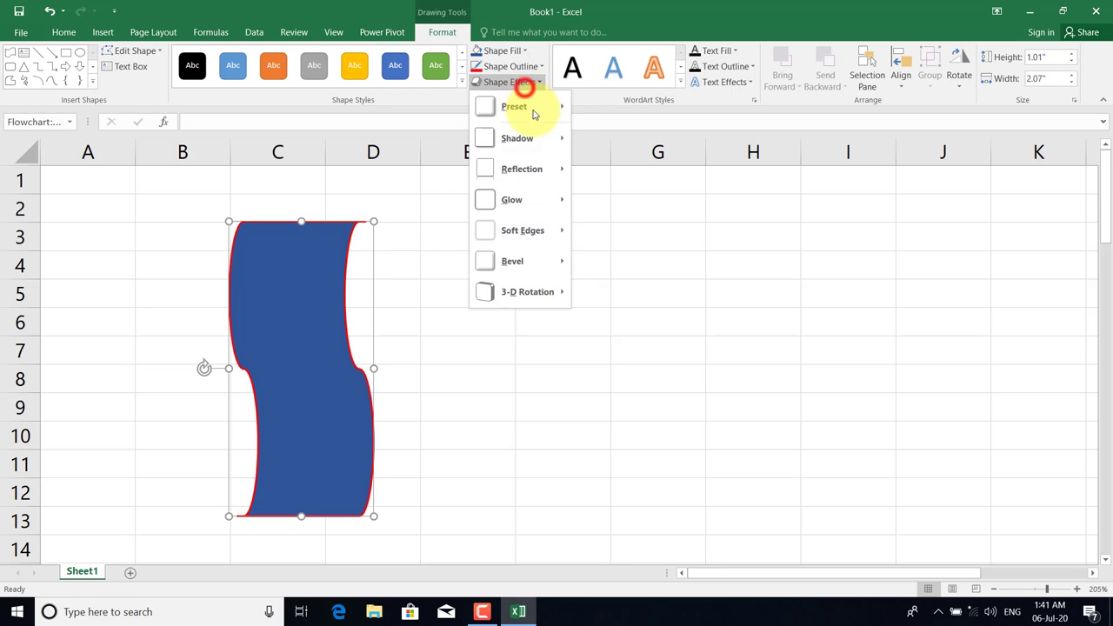
mouse_move(517, 106)
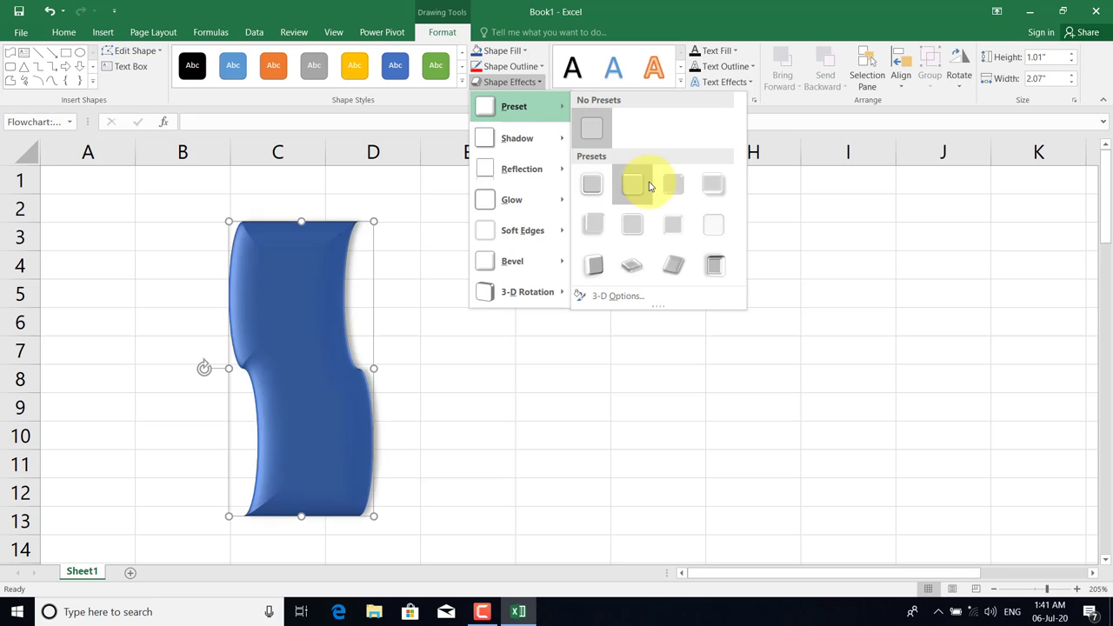
click(687, 269)
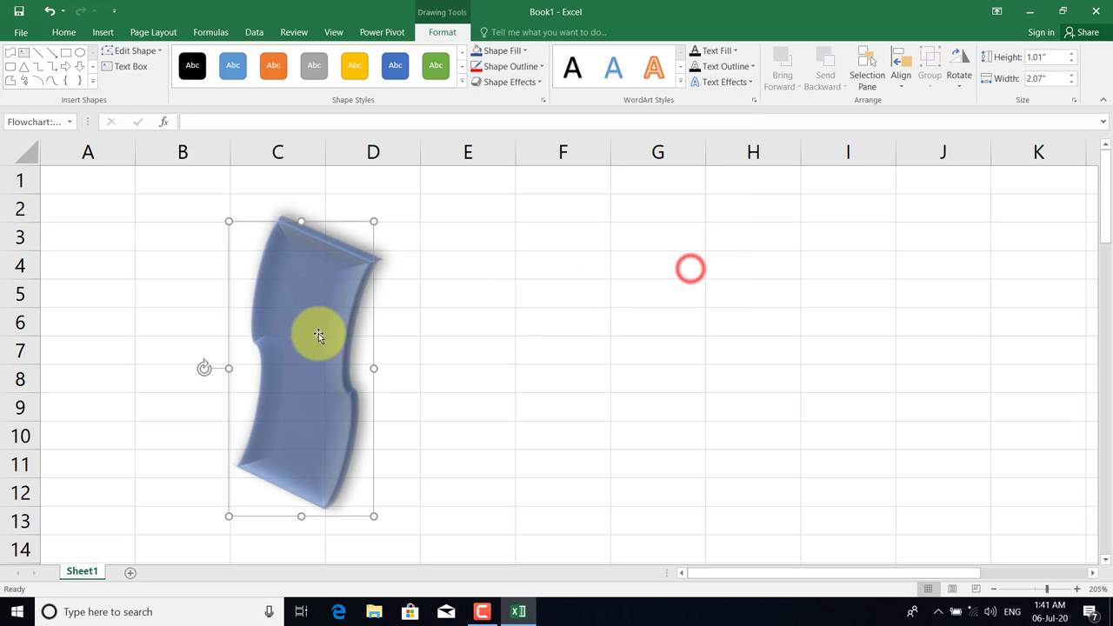
drag(304, 307, 562, 282)
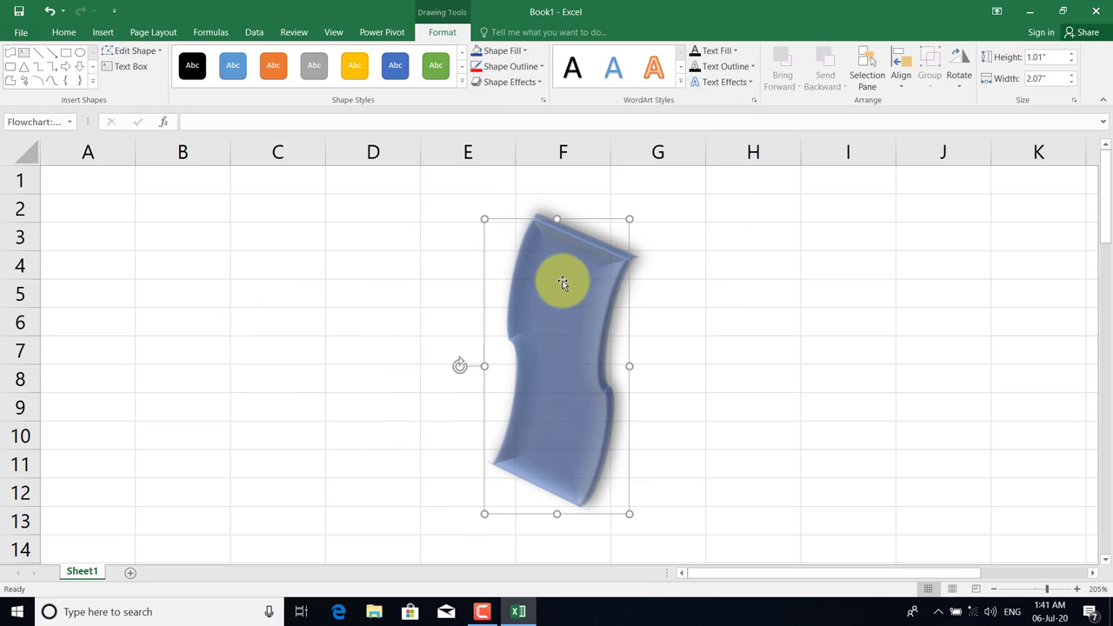
Add caption text to the banner and nudge it left and up over columns D–F, rows 2–12.
right_click(562, 283)
click(615, 369)
text(Vusaf Afghanistan)
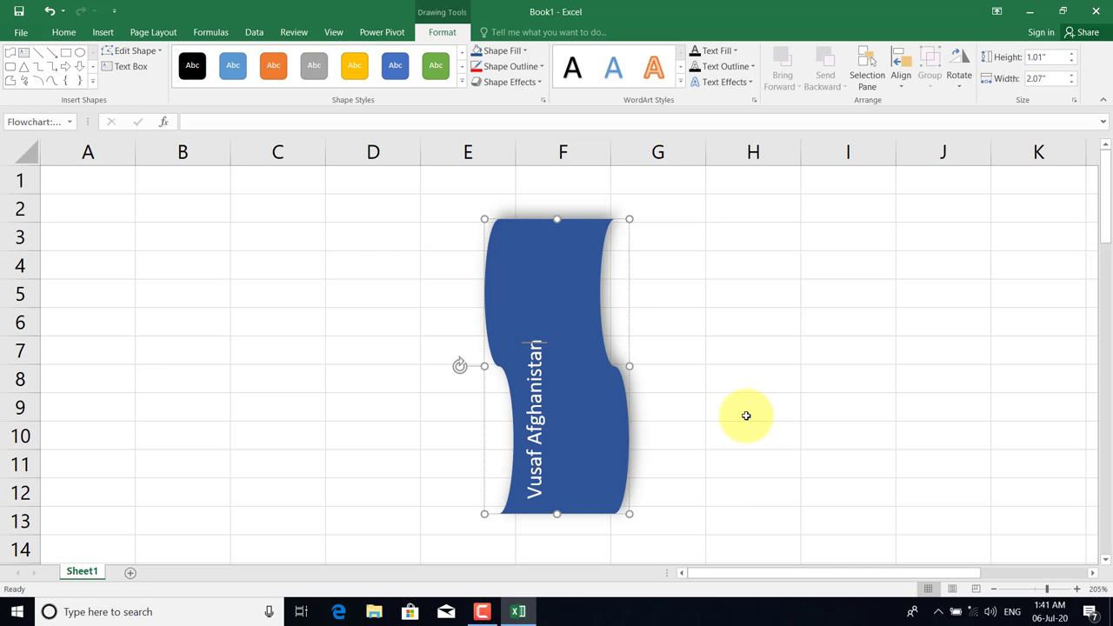
click(780, 353)
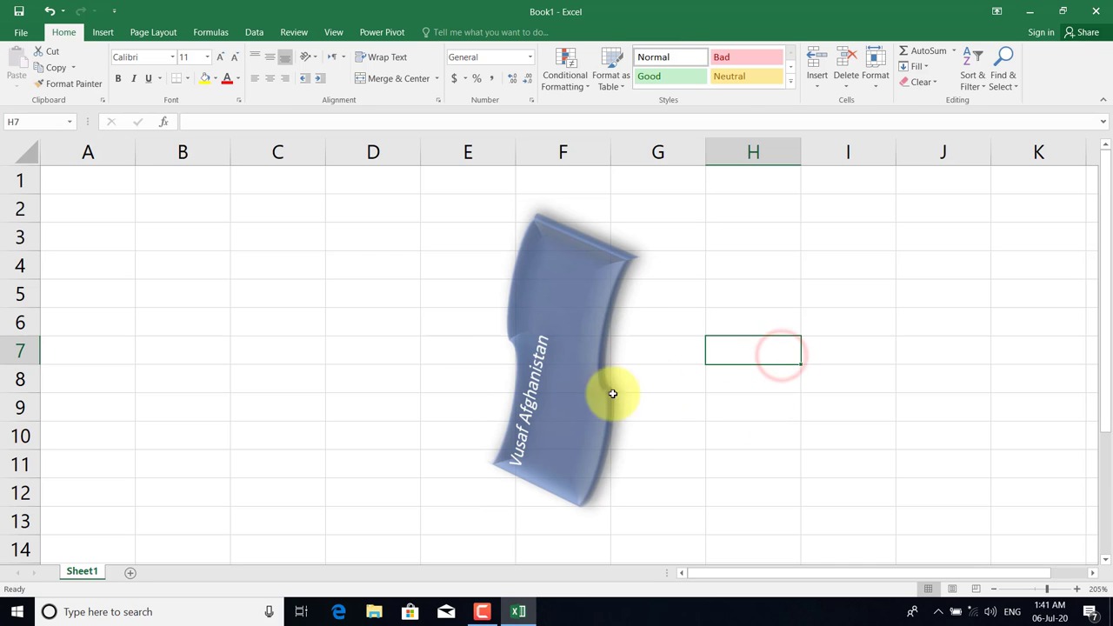
click(540, 386)
click(569, 254)
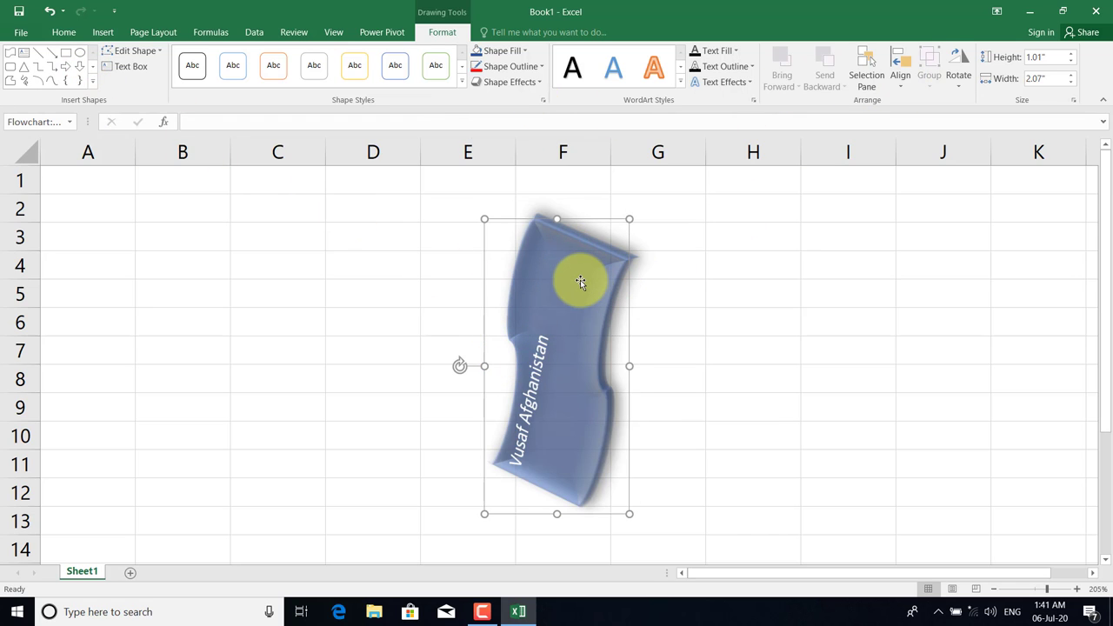
drag(579, 279, 525, 263)
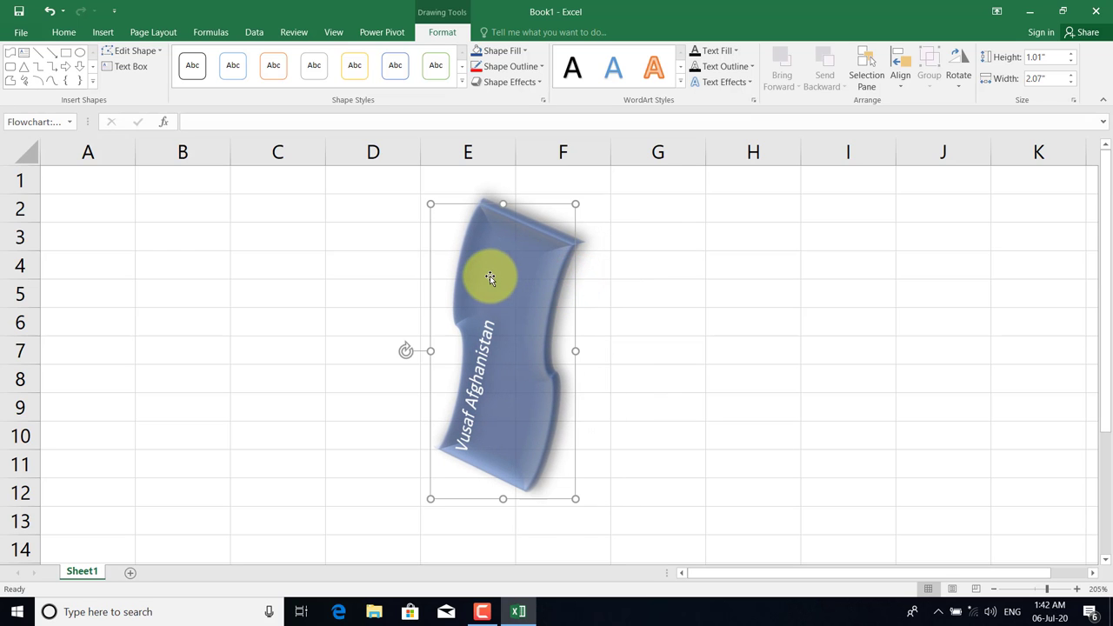
click(106, 33)
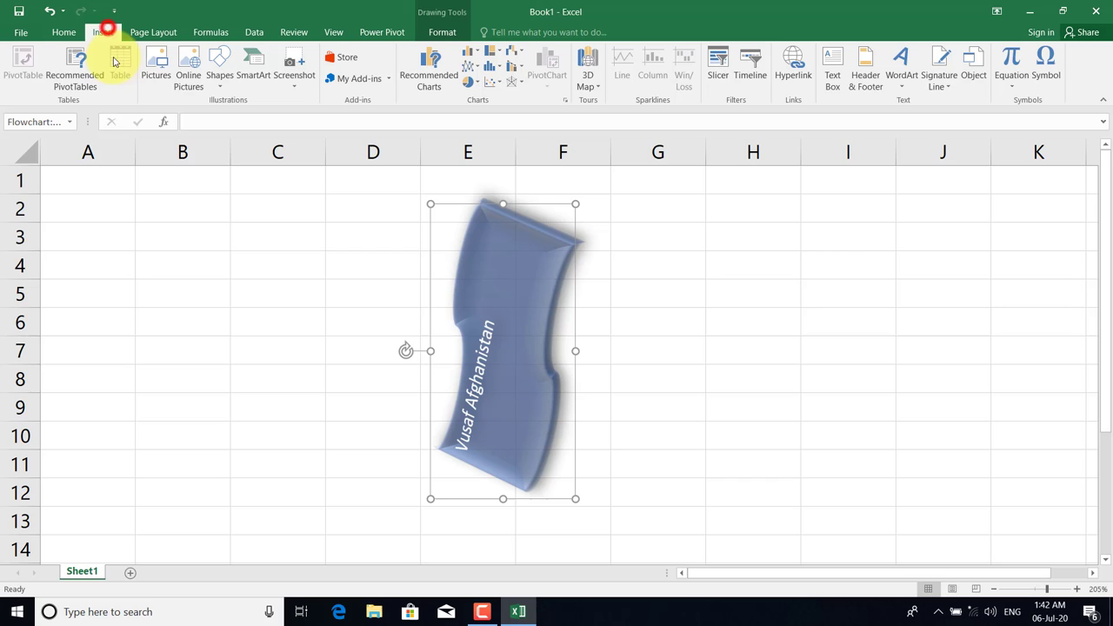
Select the 3-D banner shape and delete it.
click(490, 263)
key(Delete)
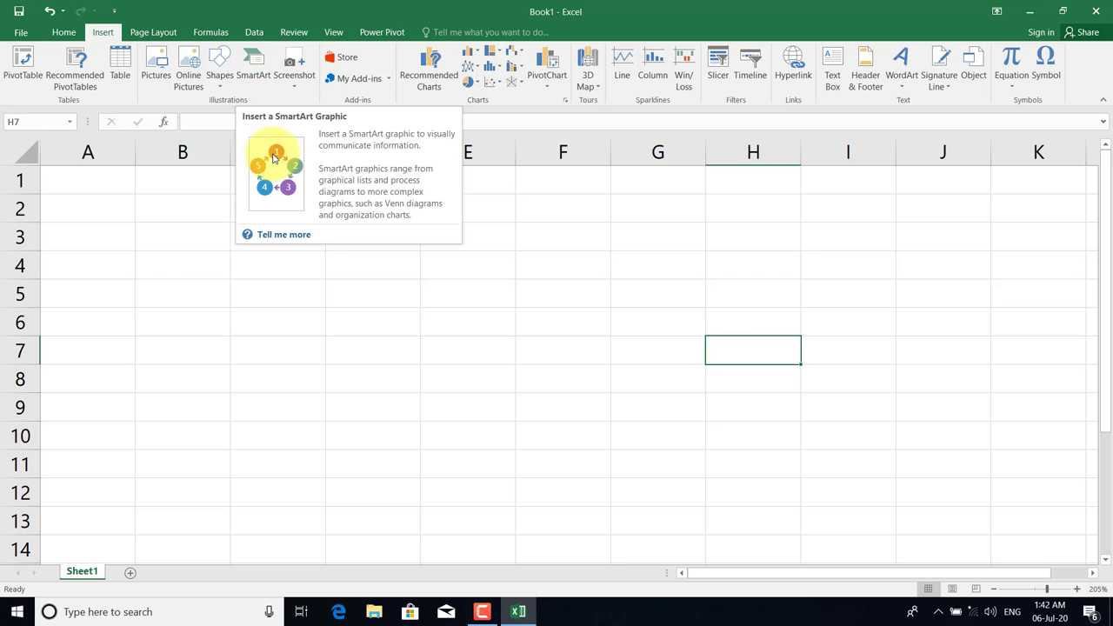
Open the SmartArt chooser and browse the List, Process, Cycle, Hierarchy, Relationship, Matrix and Pyramid layouts.
click(256, 78)
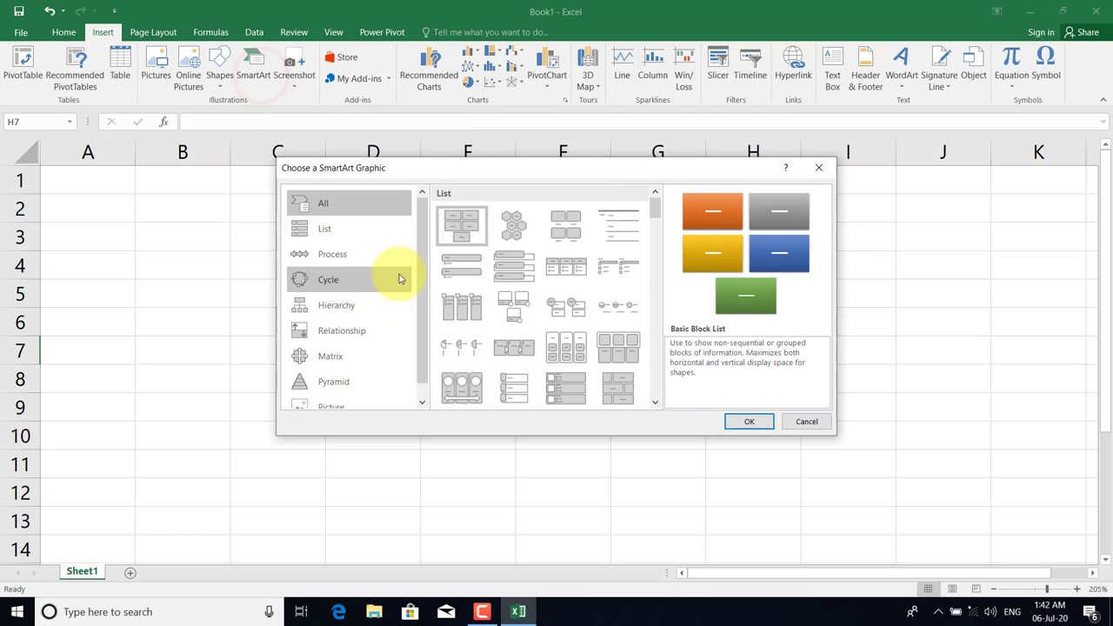
click(363, 252)
click(336, 230)
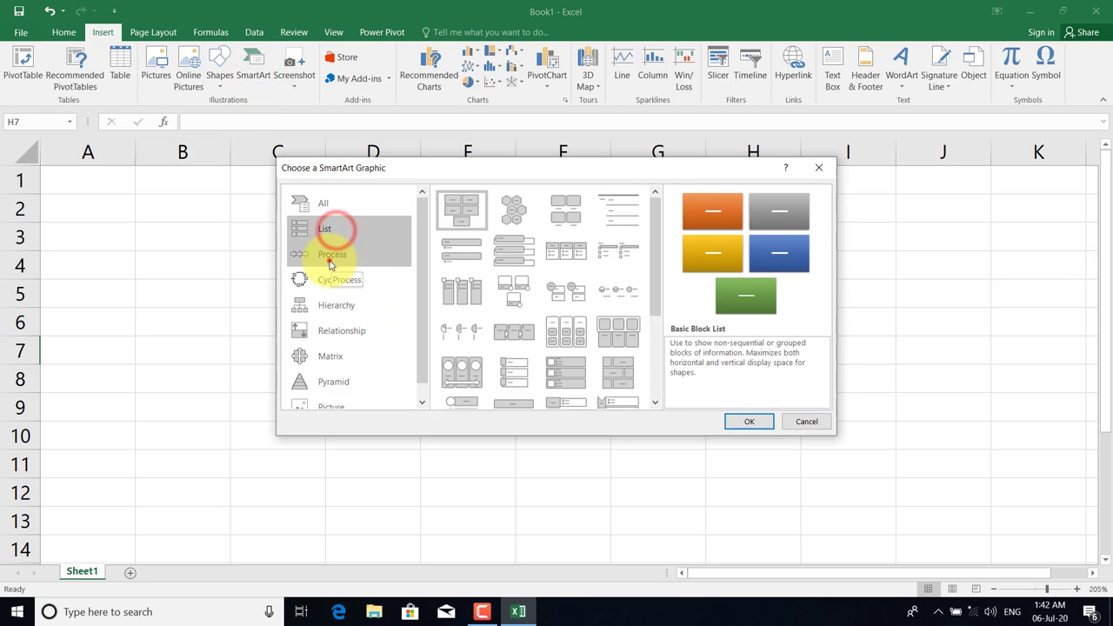
click(331, 257)
click(327, 280)
click(323, 308)
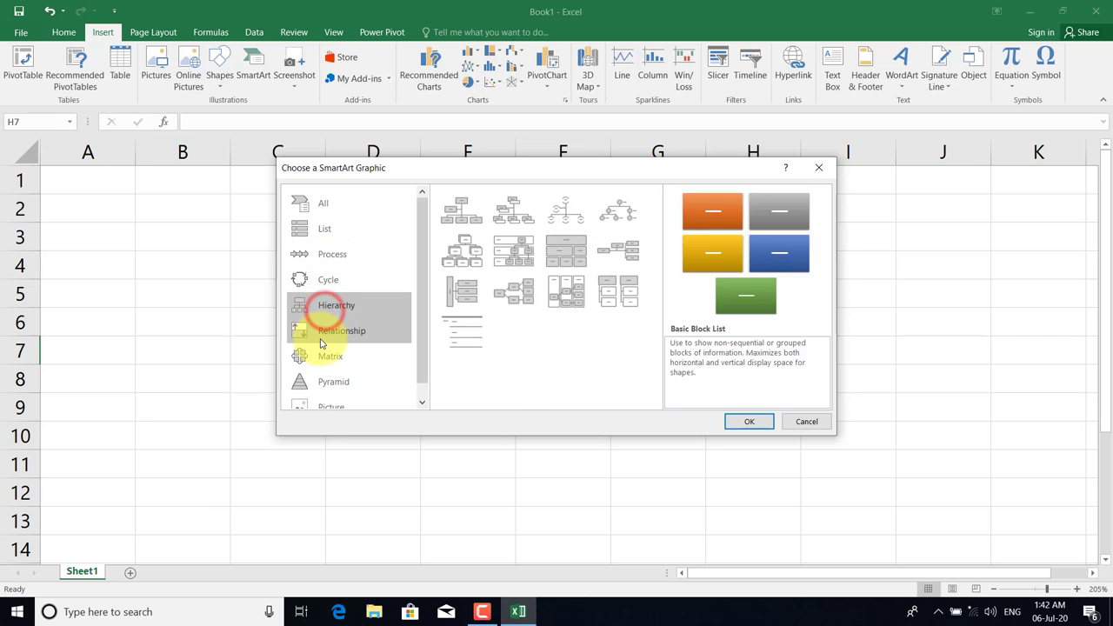
click(326, 331)
click(328, 356)
click(328, 381)
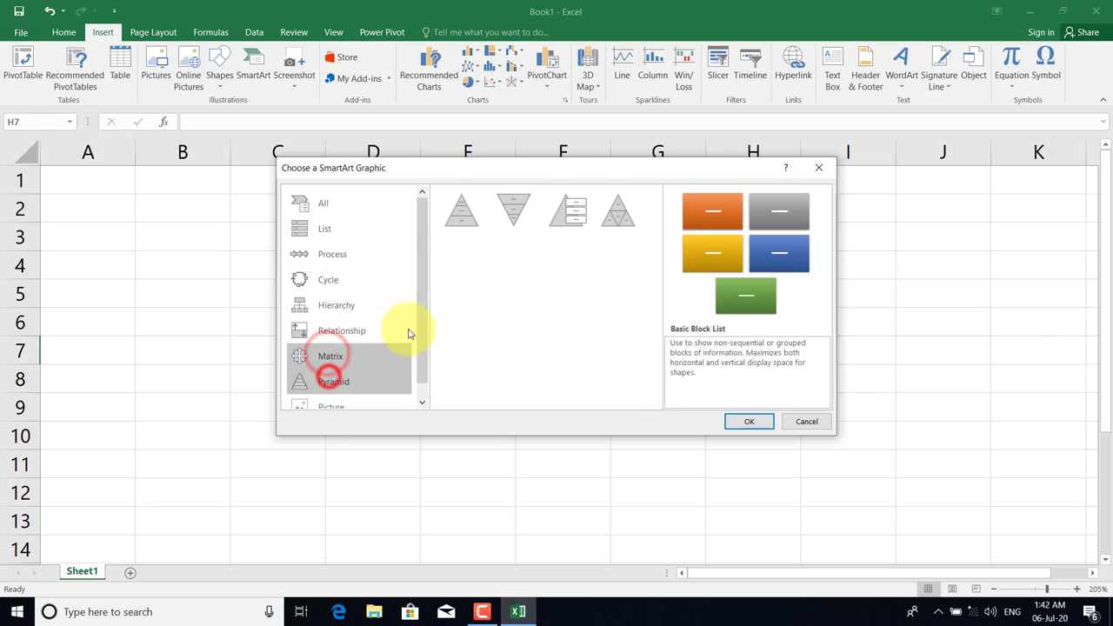
scroll(398, 368, down, 1)
drag(427, 319, 427, 273)
Insert the List > Vertical Box List SmartArt with its three [Text] placeholder boxes.
click(341, 209)
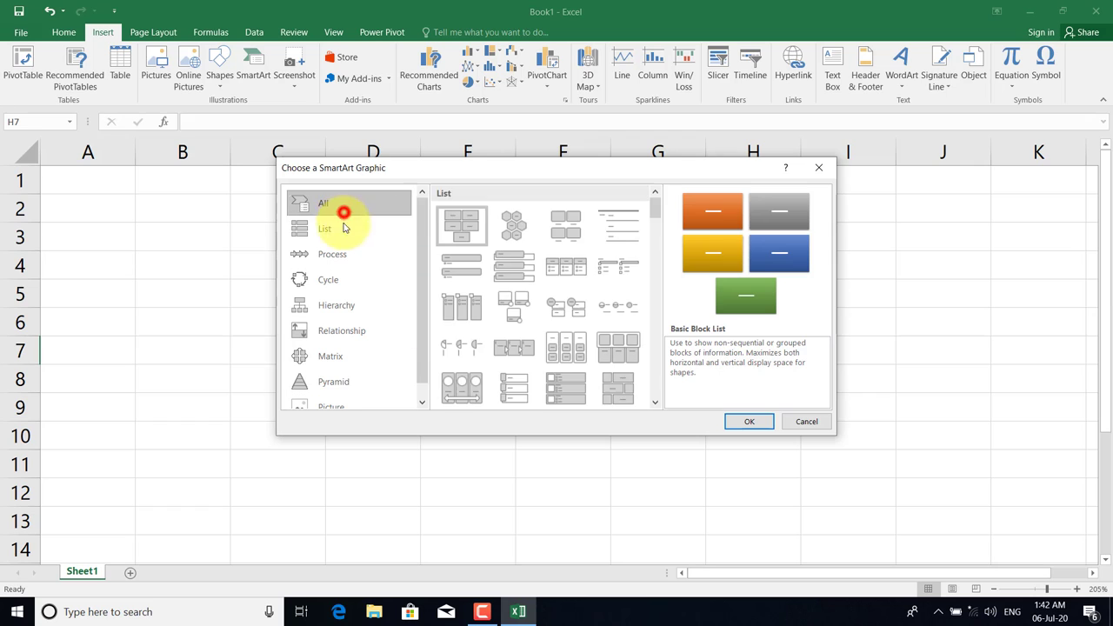
click(345, 226)
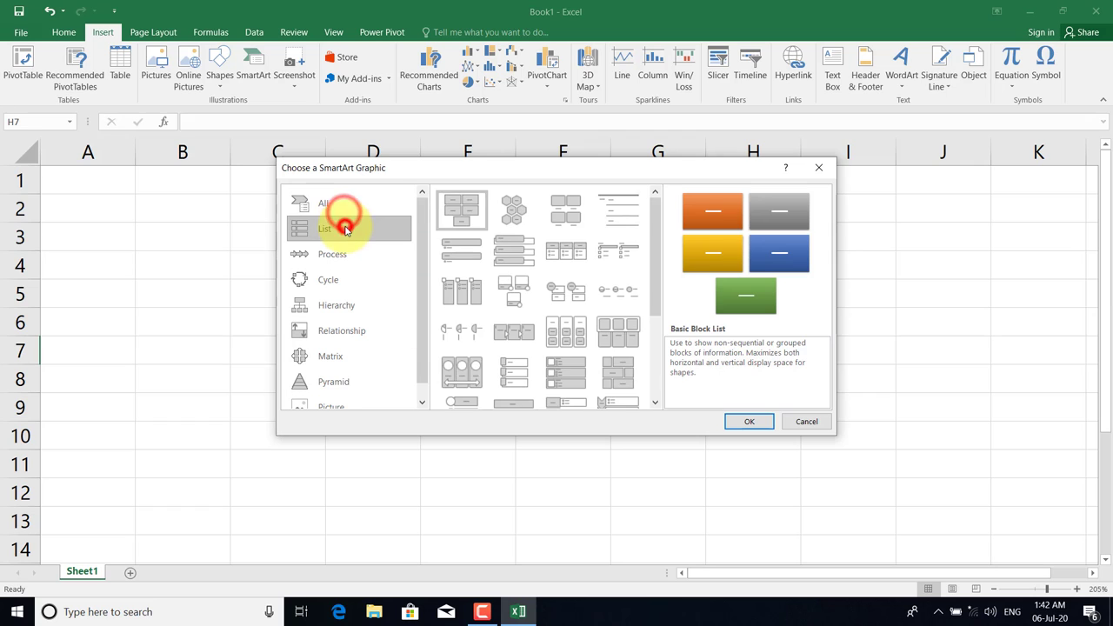
click(518, 257)
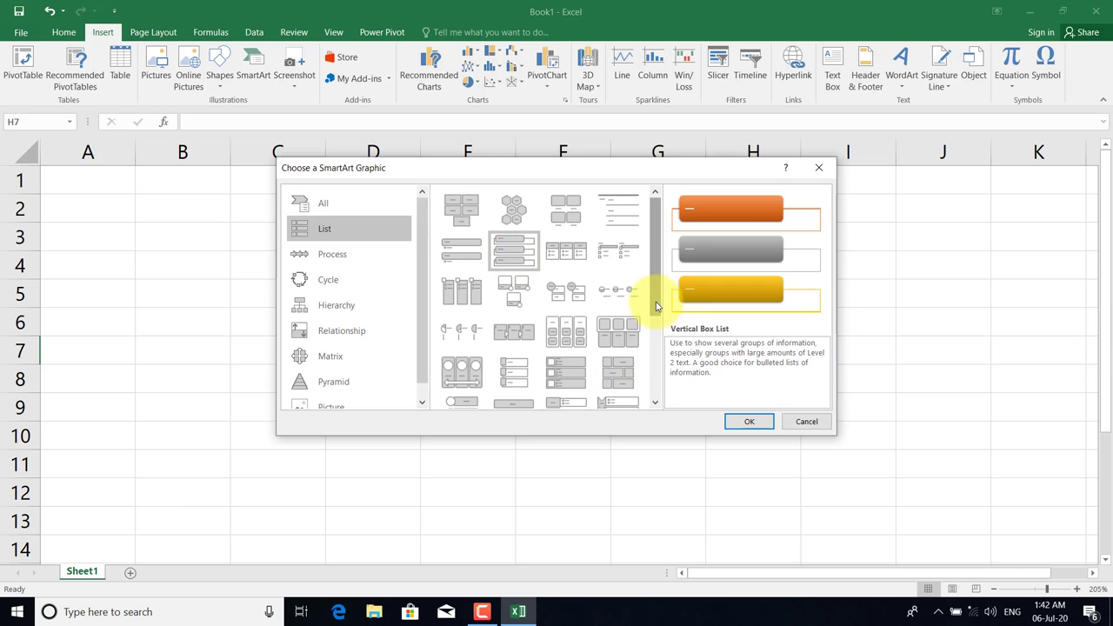
mouse_move(654, 300)
mouse_down()
mouse_move(663, 329)
mouse_move(658, 287)
mouse_up()
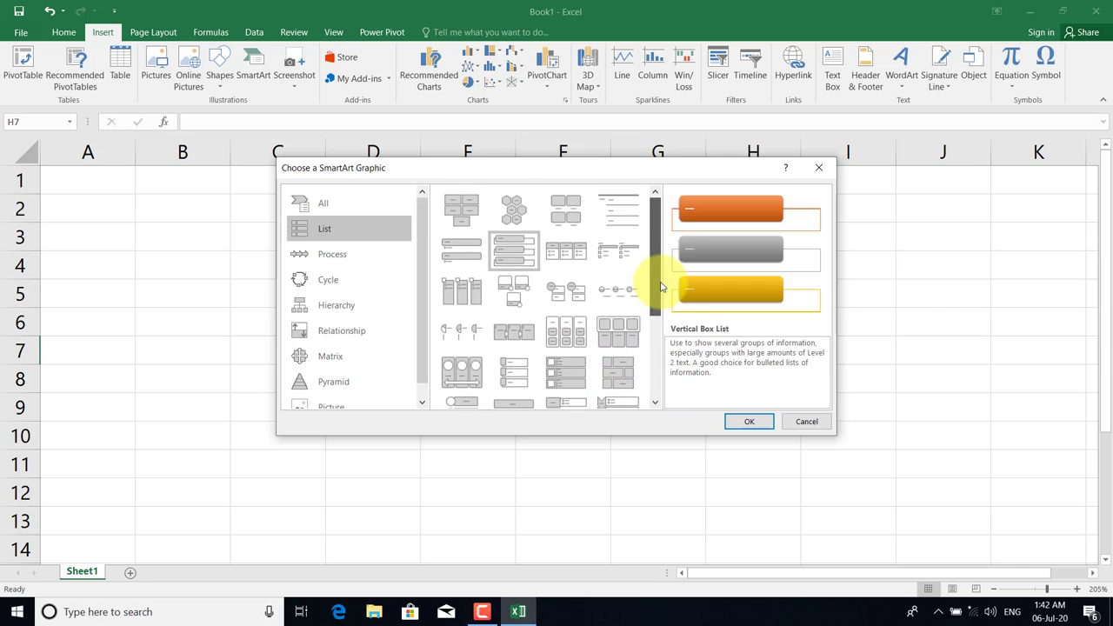
click(744, 430)
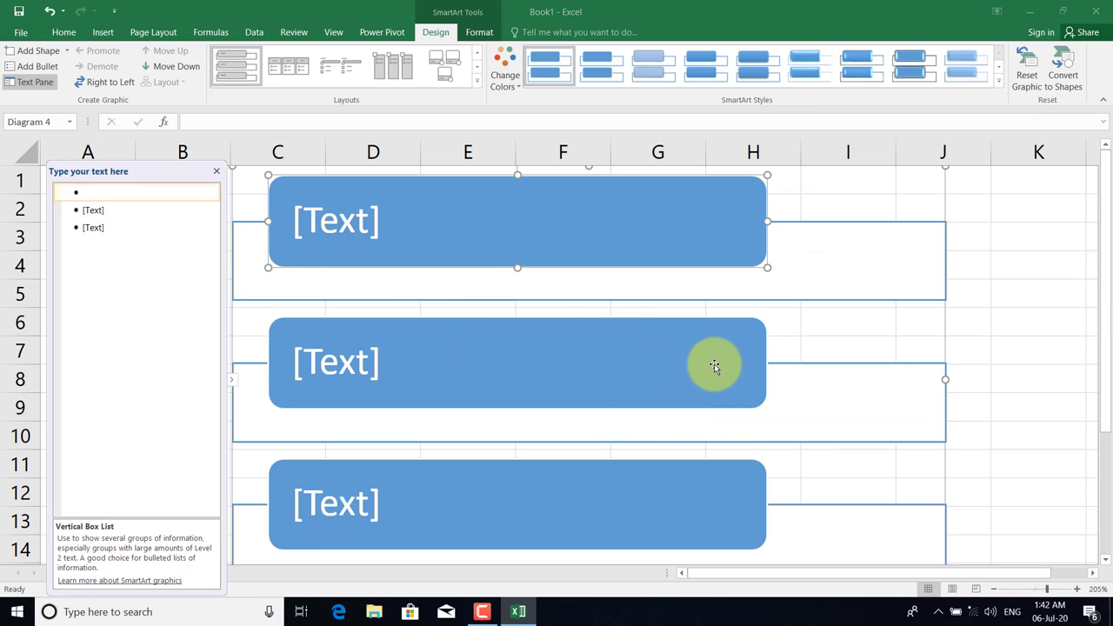
Move the Vertical Box List diagram right and down to span columns F–M, rows 4–19.
click(999, 343)
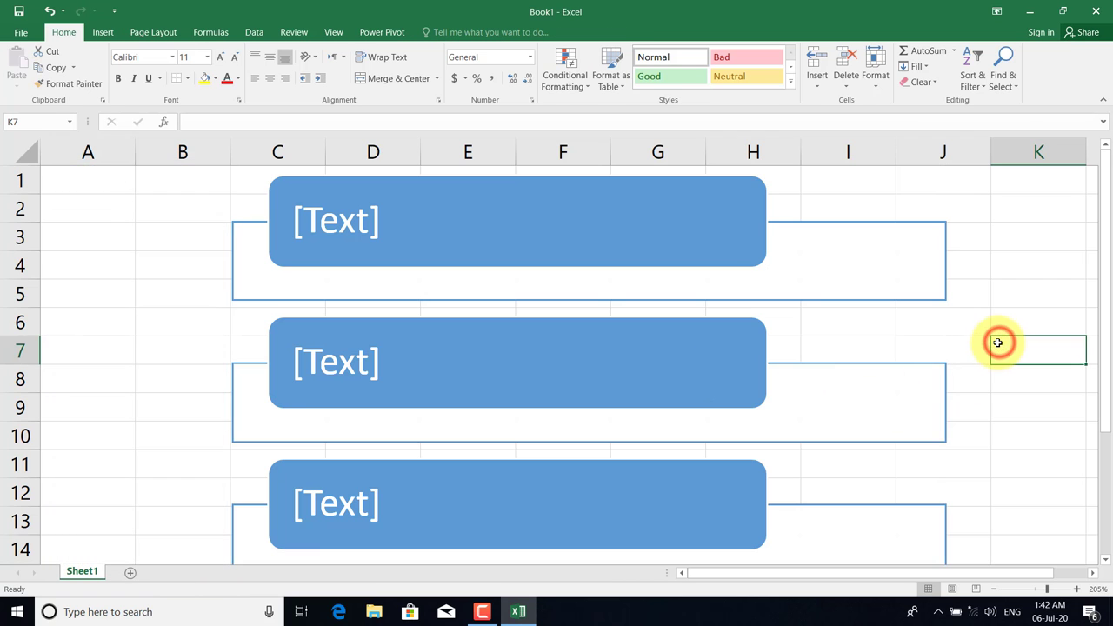
scroll(993, 340, down, 3)
scroll(988, 343, down, 2)
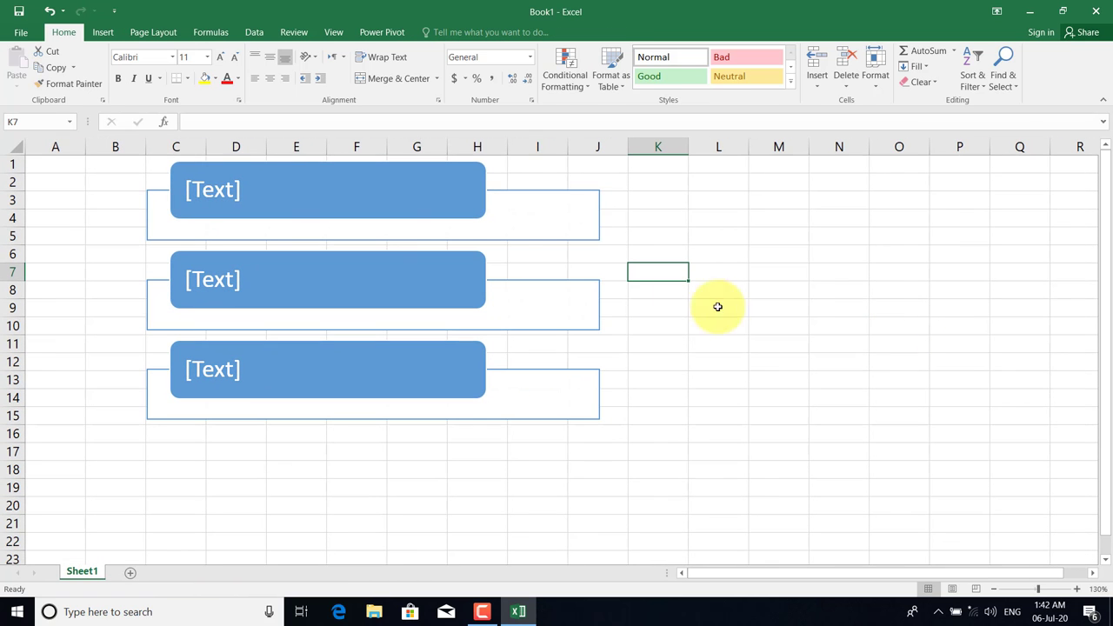
click(154, 203)
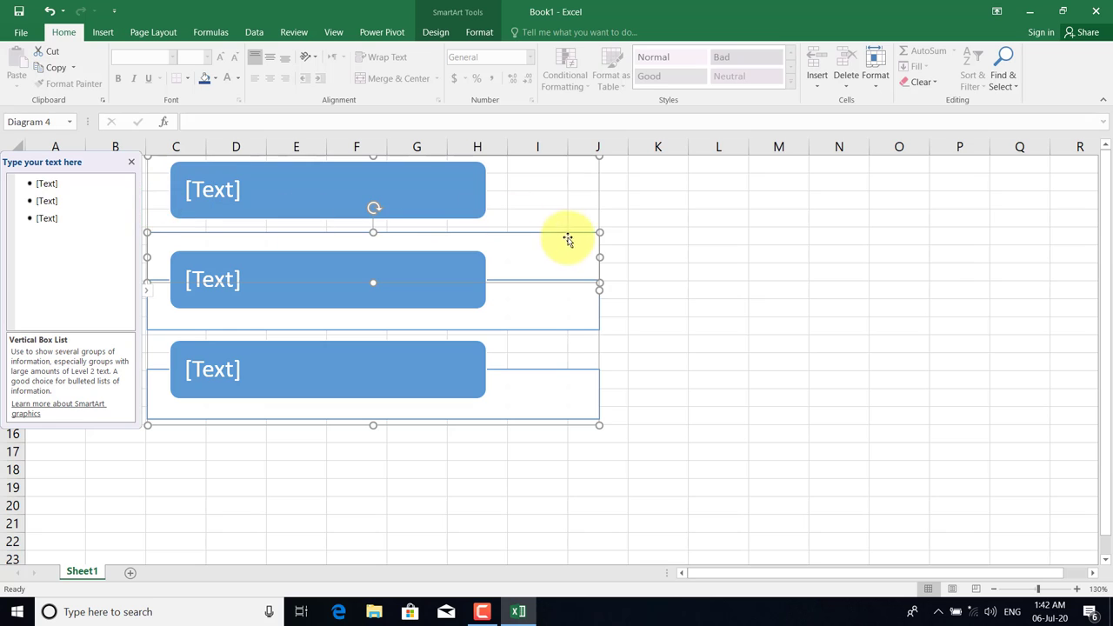
drag(599, 211, 784, 280)
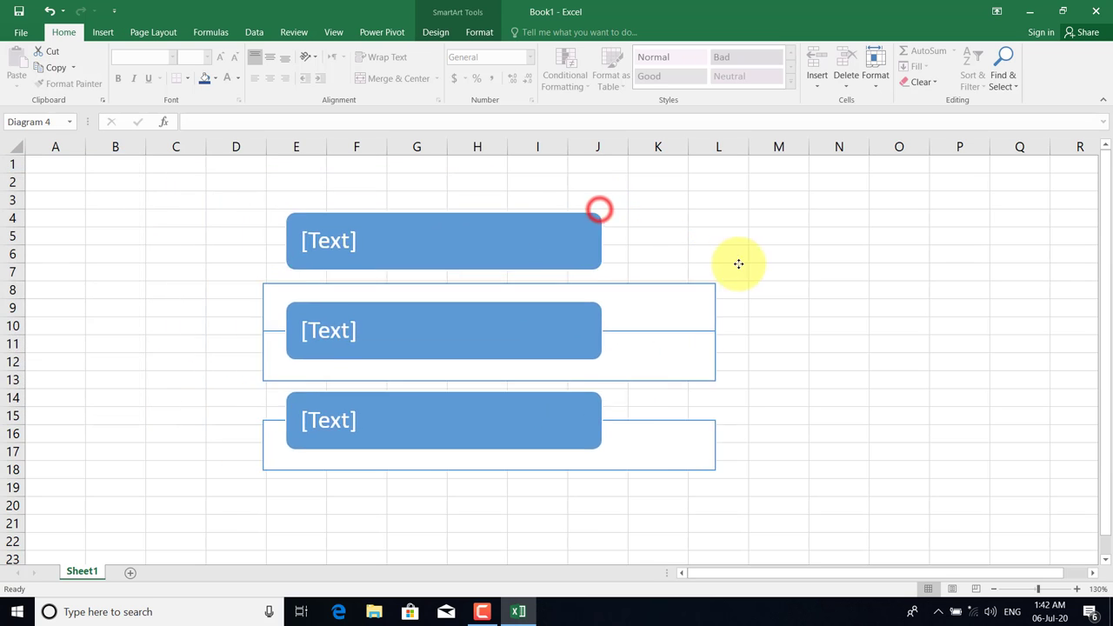
click(248, 236)
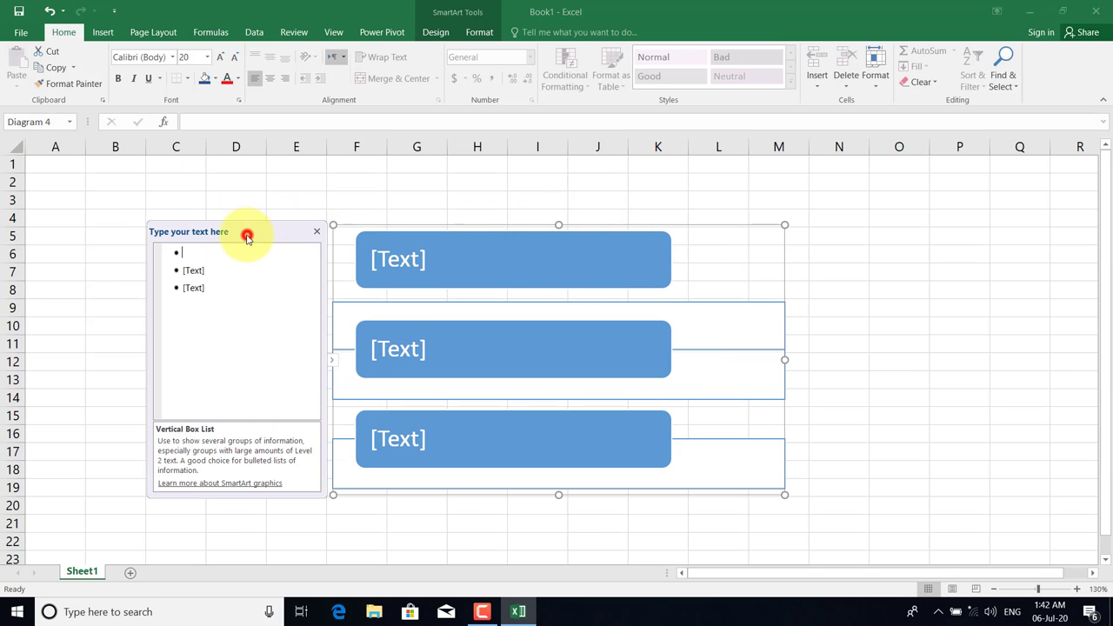
click(436, 32)
click(479, 33)
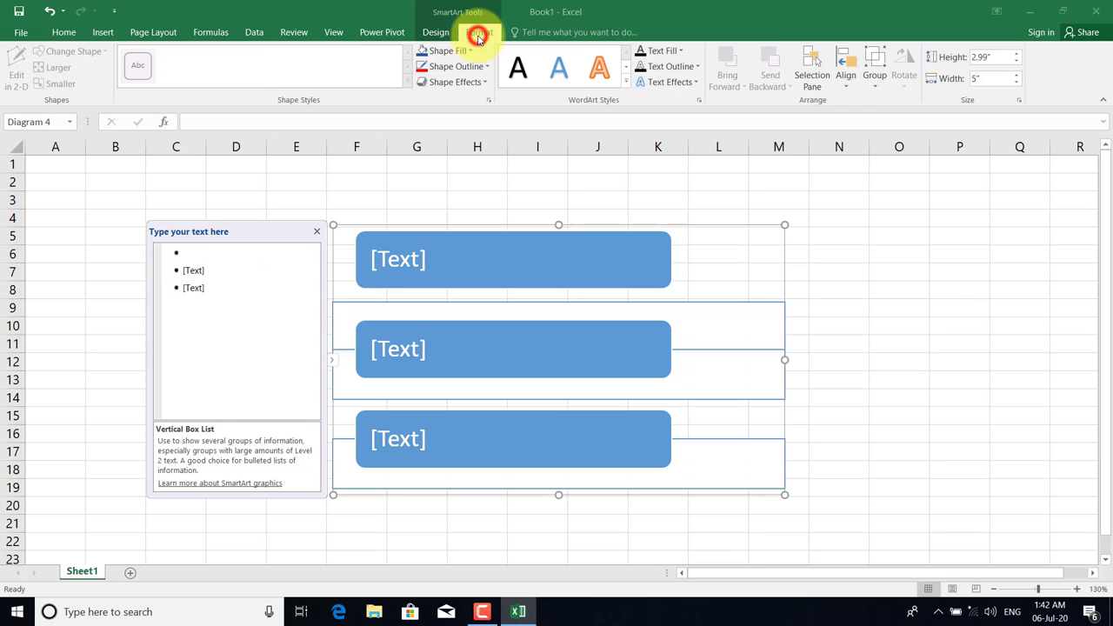
click(438, 32)
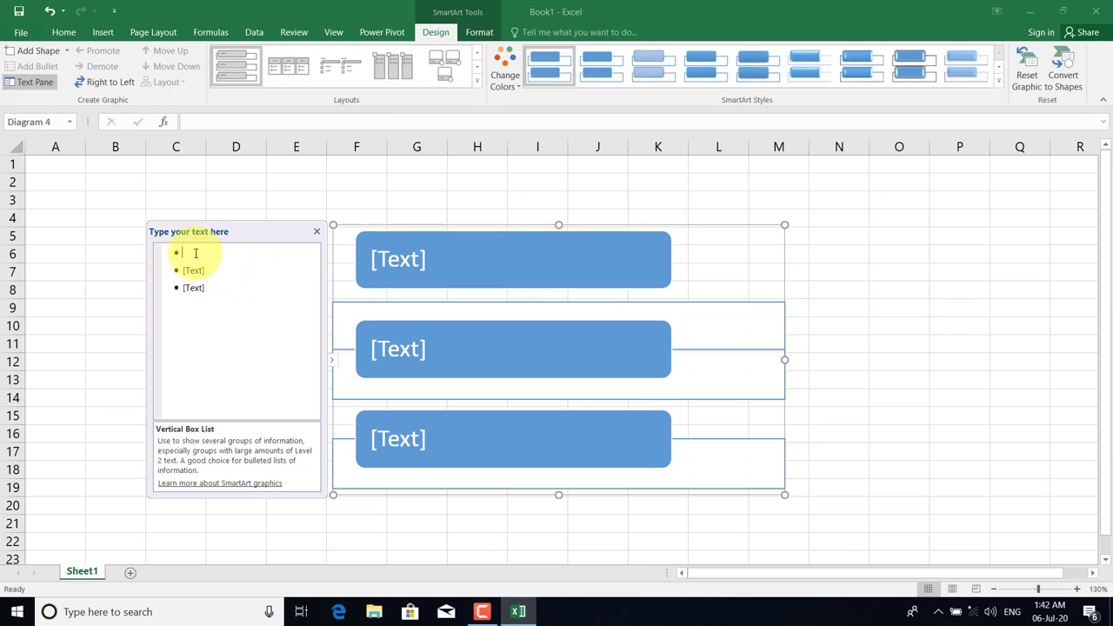
Correct the title to VUSAF COURSES and add the Morning courses bullet in the Text Pane.
click(195, 252)
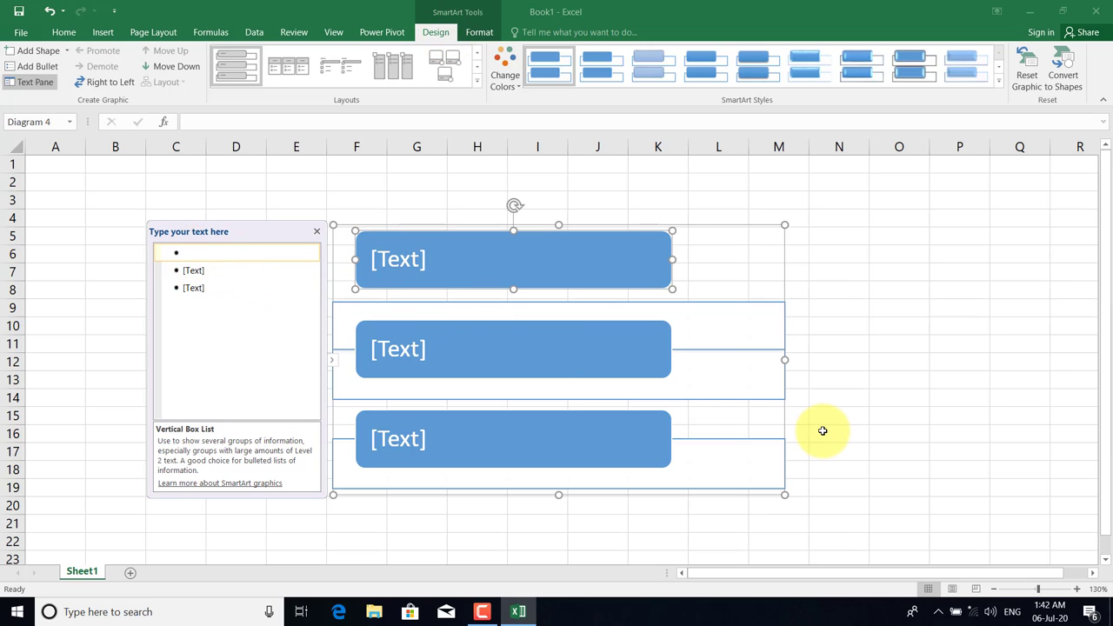
text(M)
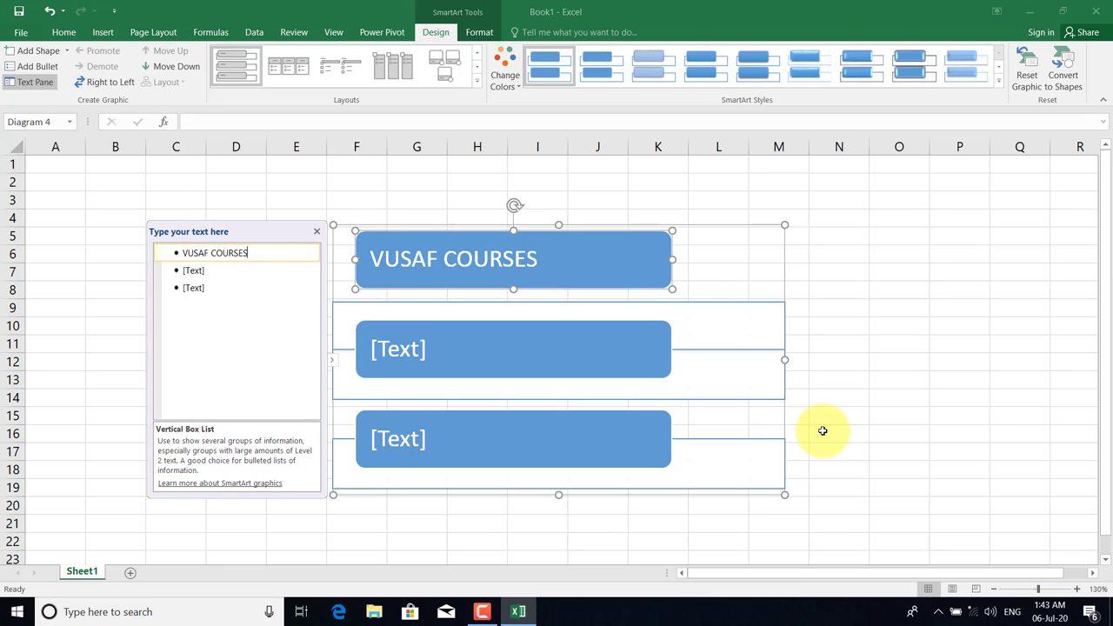
click(218, 269)
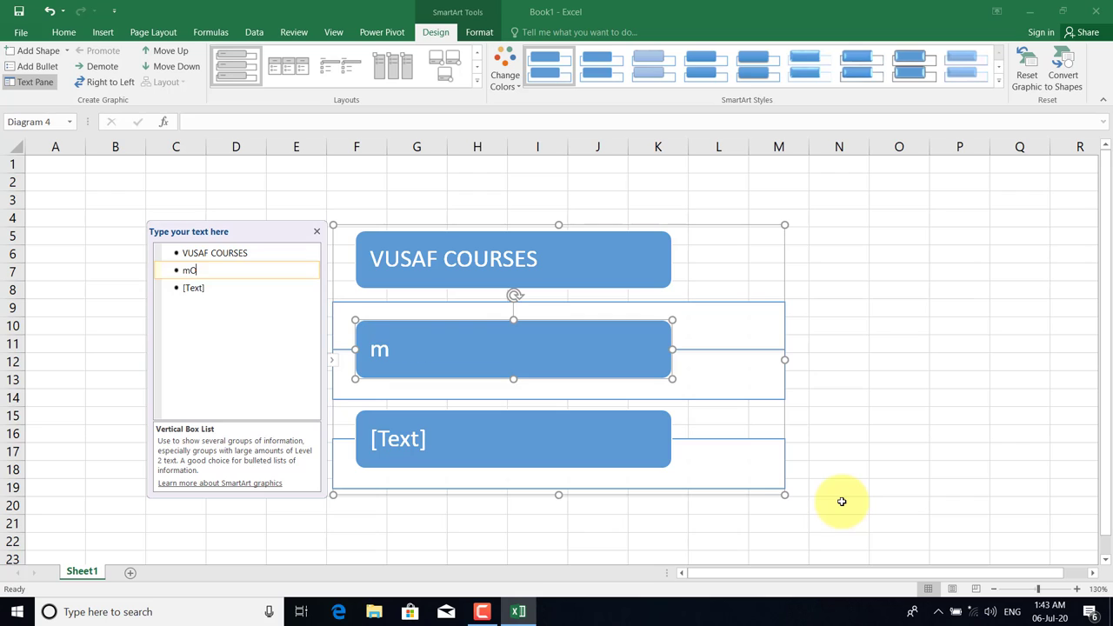
key(BackSpace)
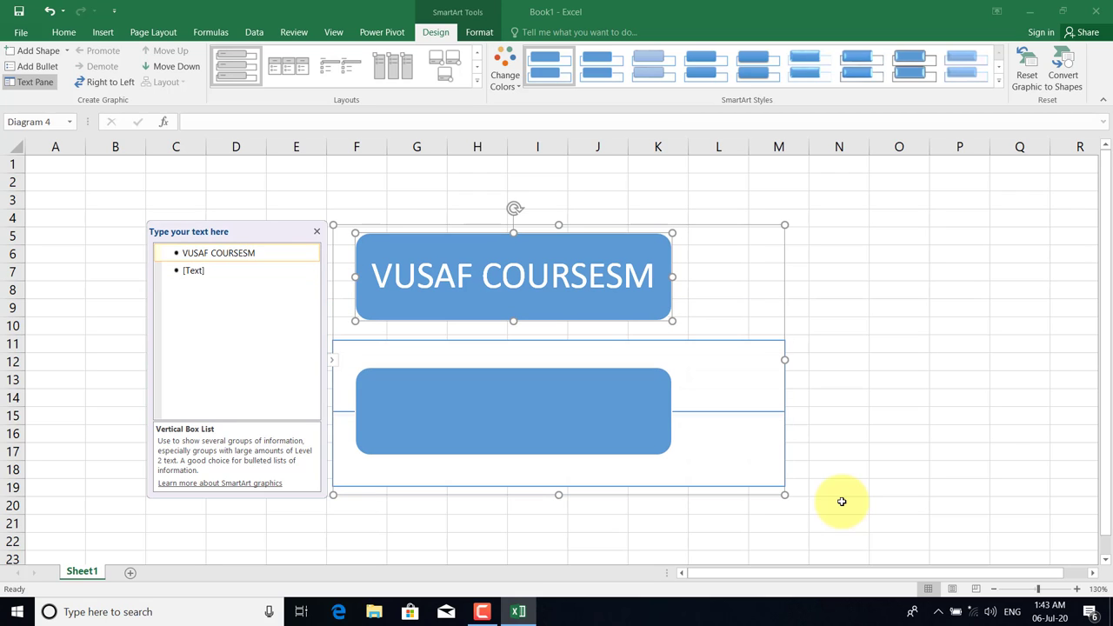
text(o)
key(BackSpace)
key(BackSpace)
key(Return)
text(Morning courses)
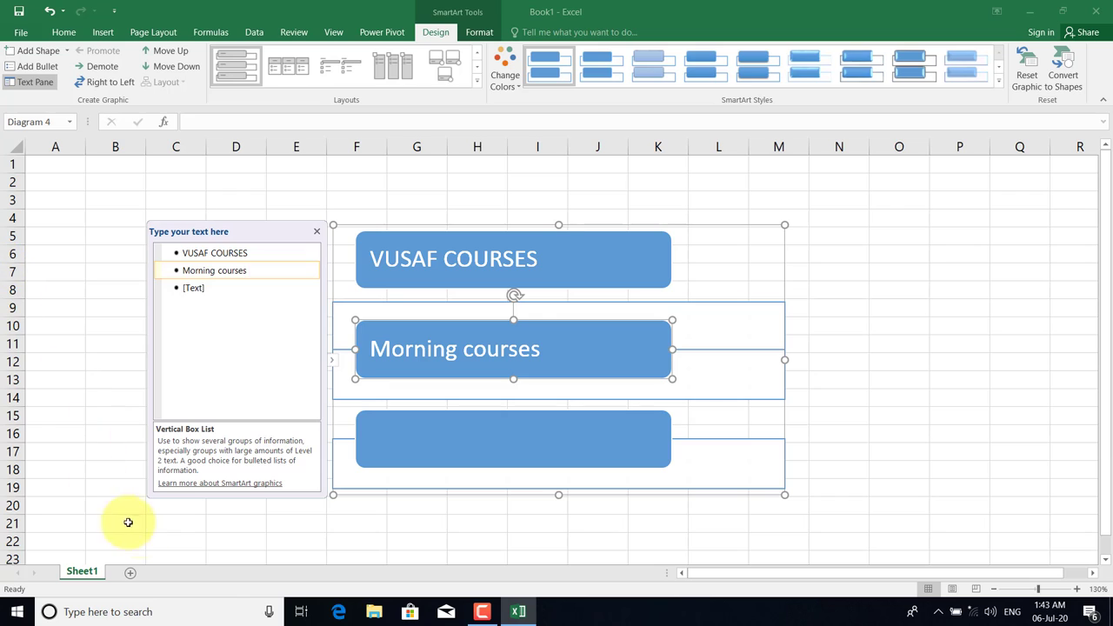
Add Dari and Enlish as indented sub-items under Morning courses.
key(Return)
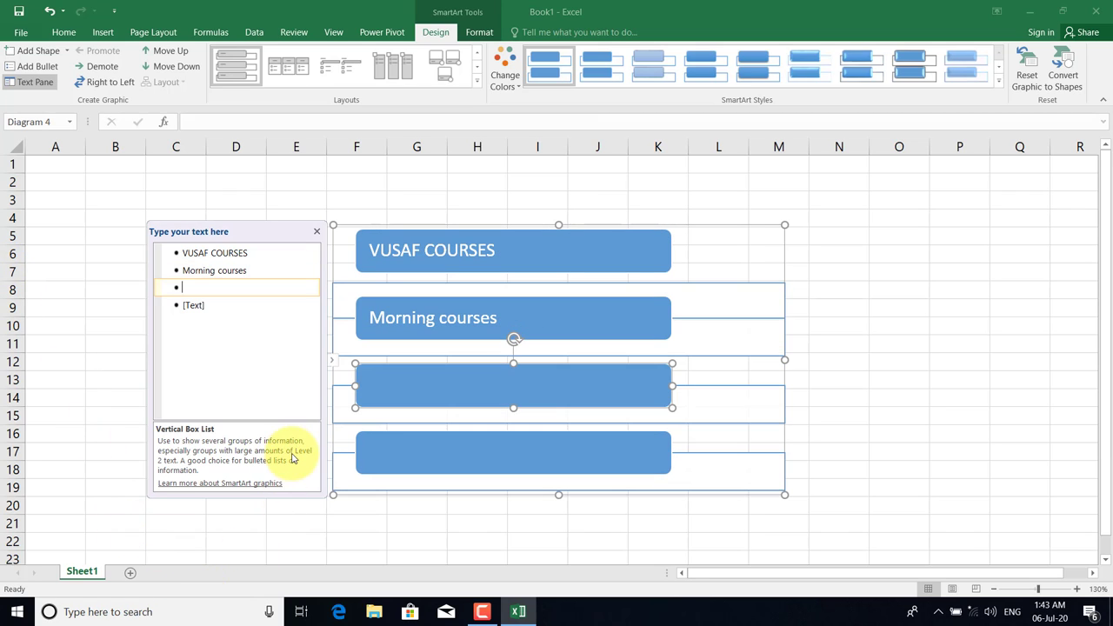
key(Tab)
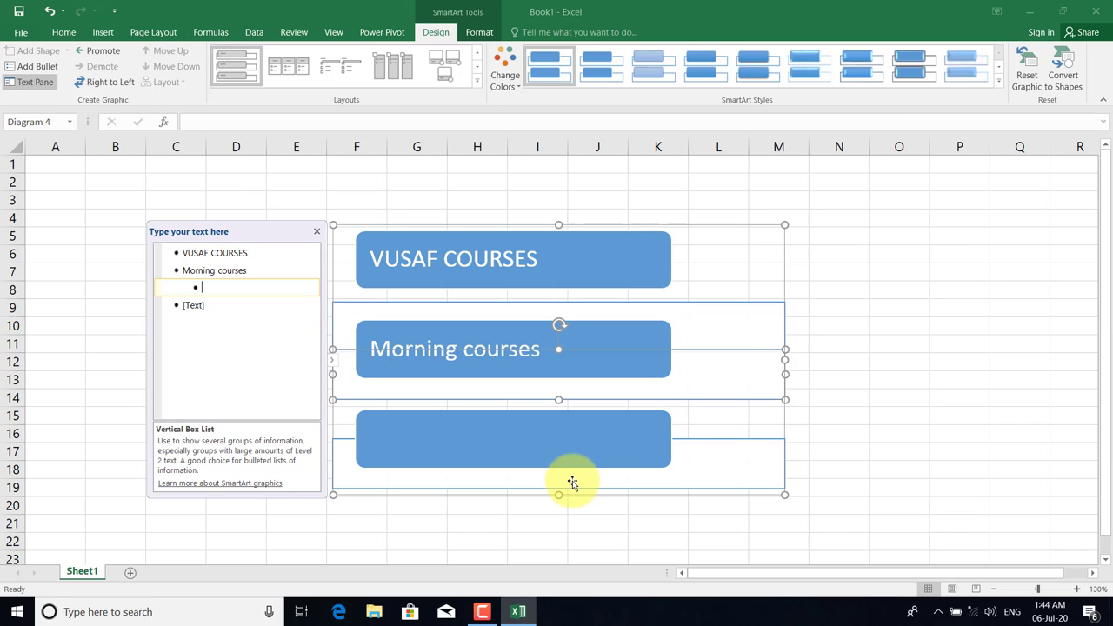
text(Dari)
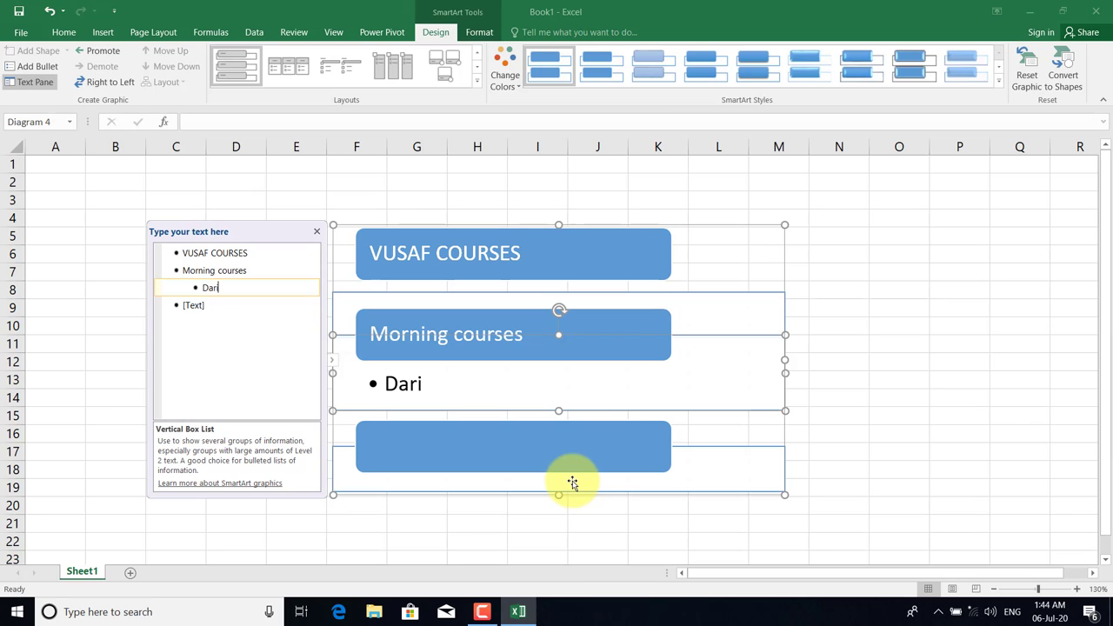
key(Return)
text(Enlish)
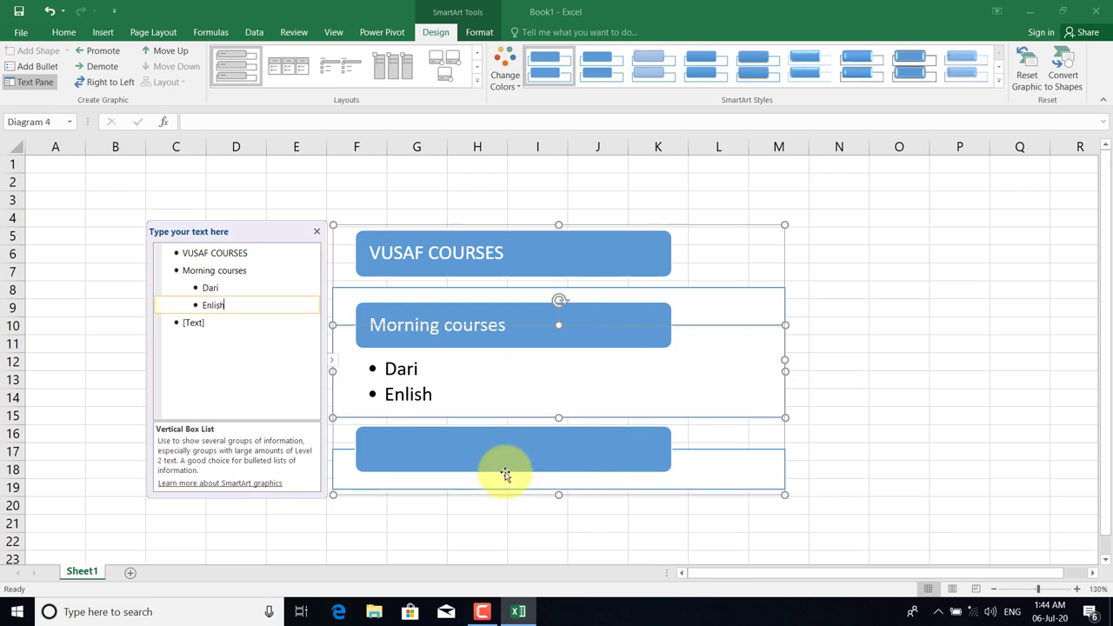
Add After noon courses with indented sub-items Computer, Turkey and Urdu.
click(209, 321)
text(After noon courses)
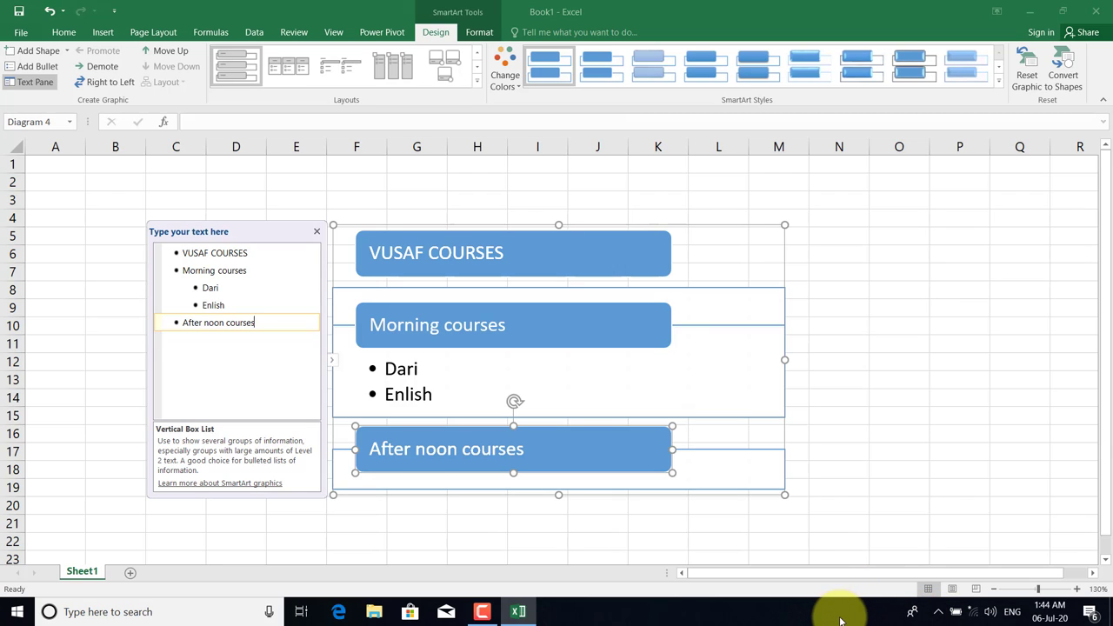
key(Return)
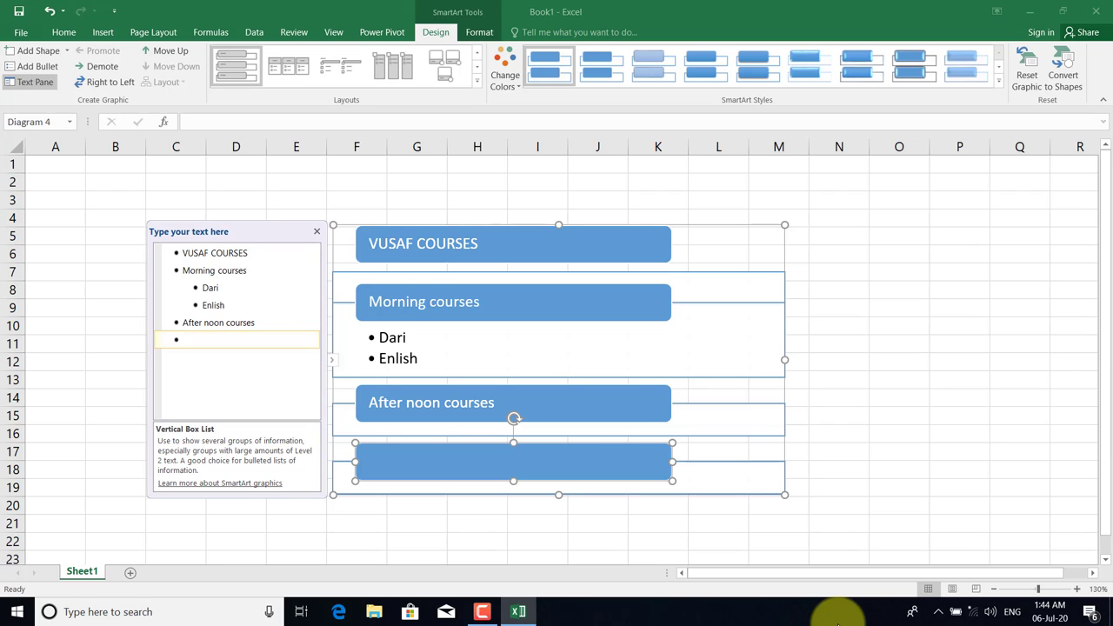
key(Tab)
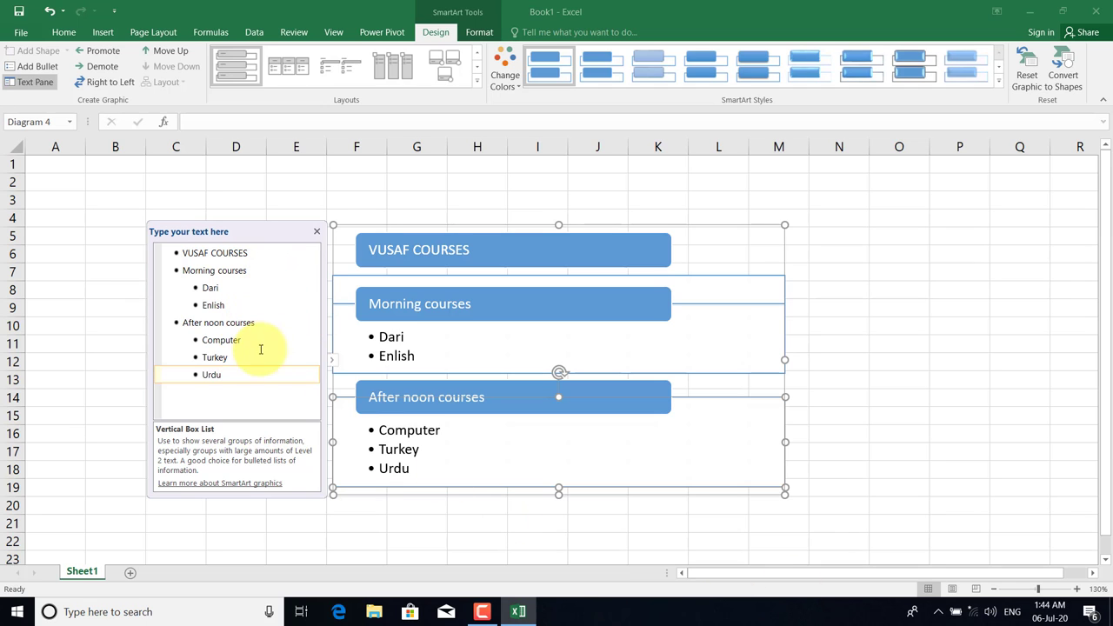
Try the Bending Picture Accent List layout, then settle on Grouped List for the course diagram.
click(899, 327)
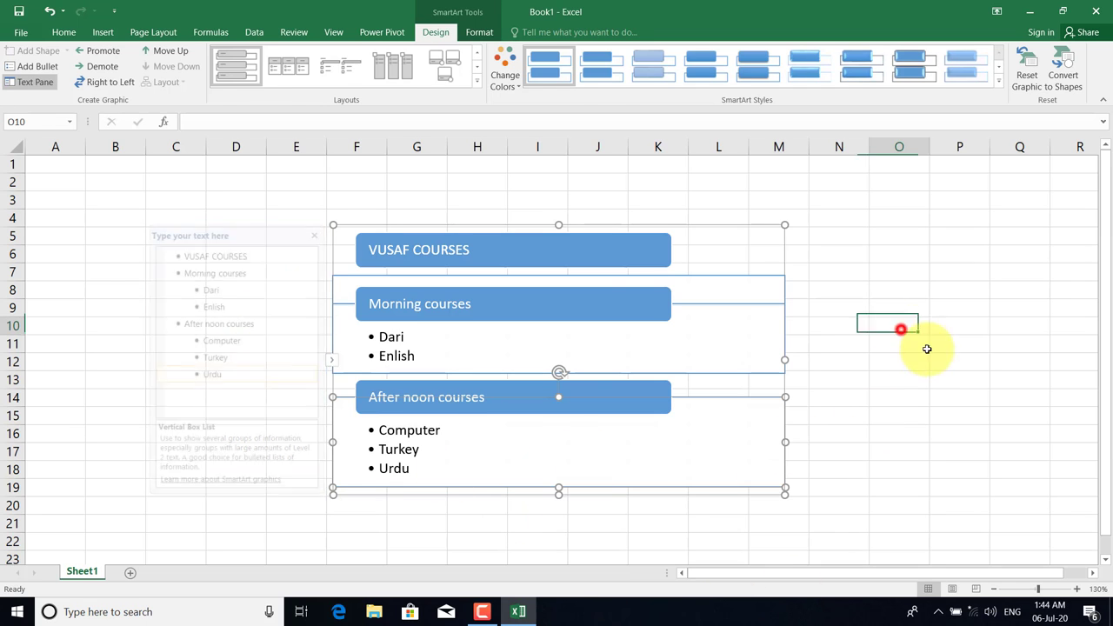
click(348, 278)
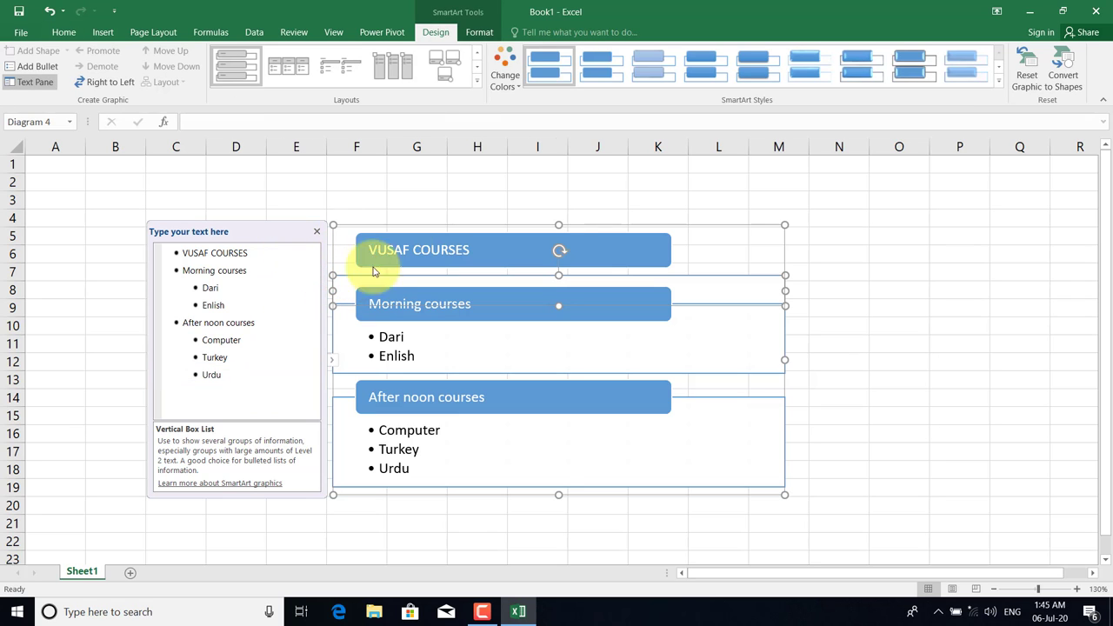
click(477, 84)
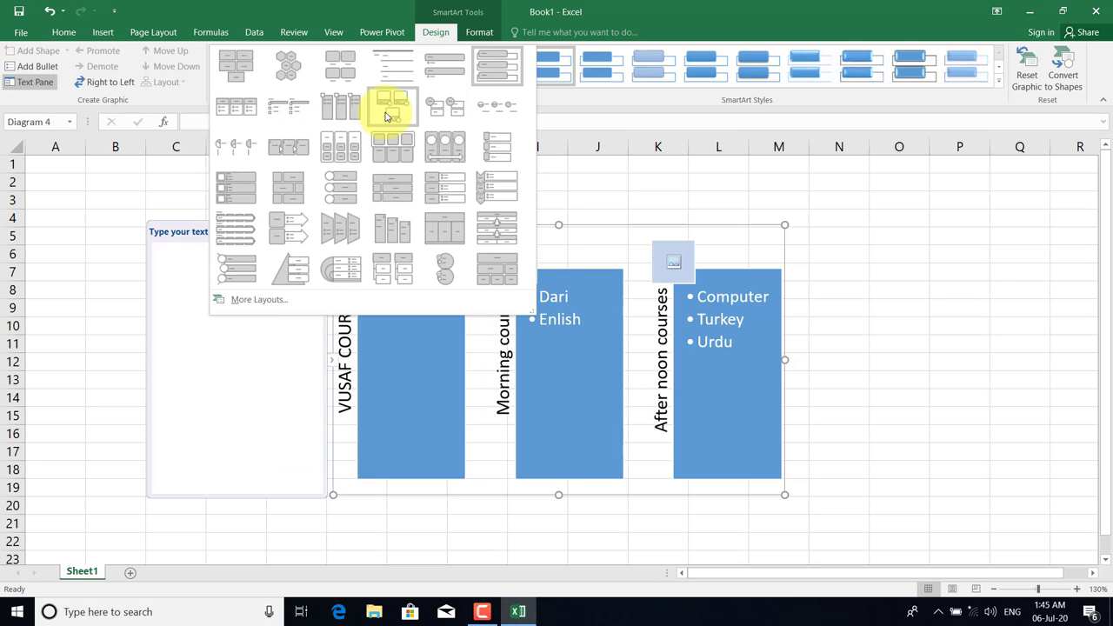
click(387, 116)
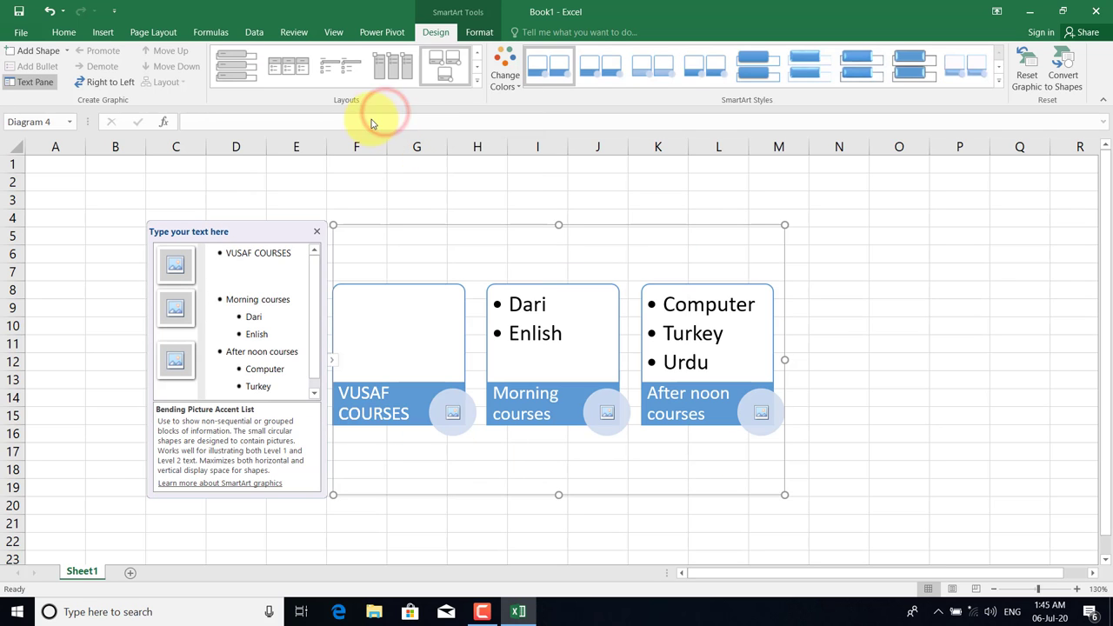
click(478, 83)
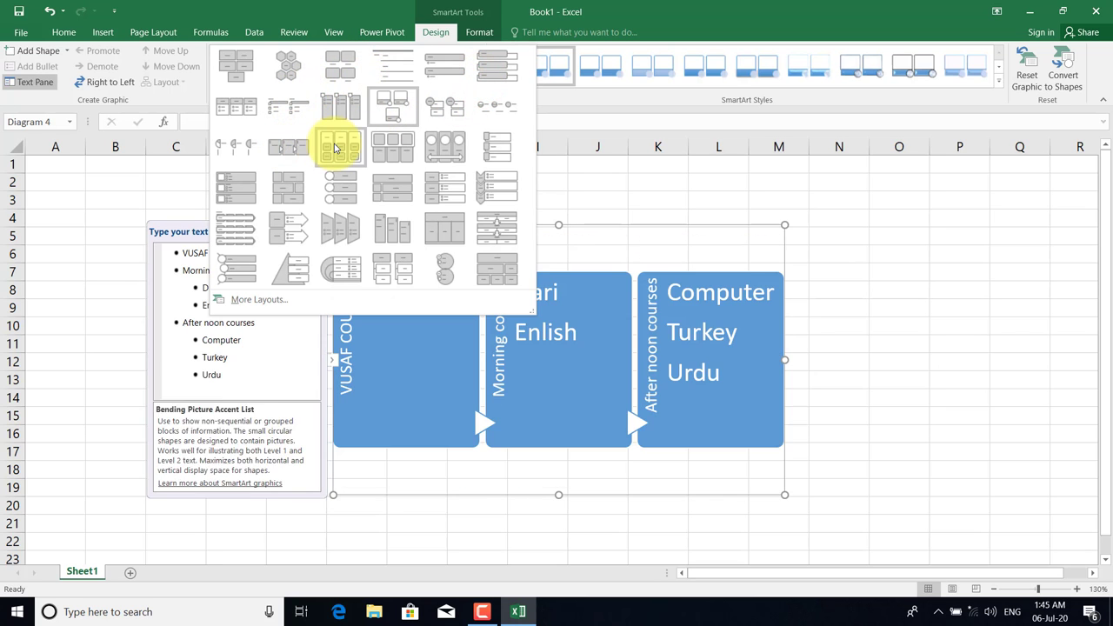
click(335, 148)
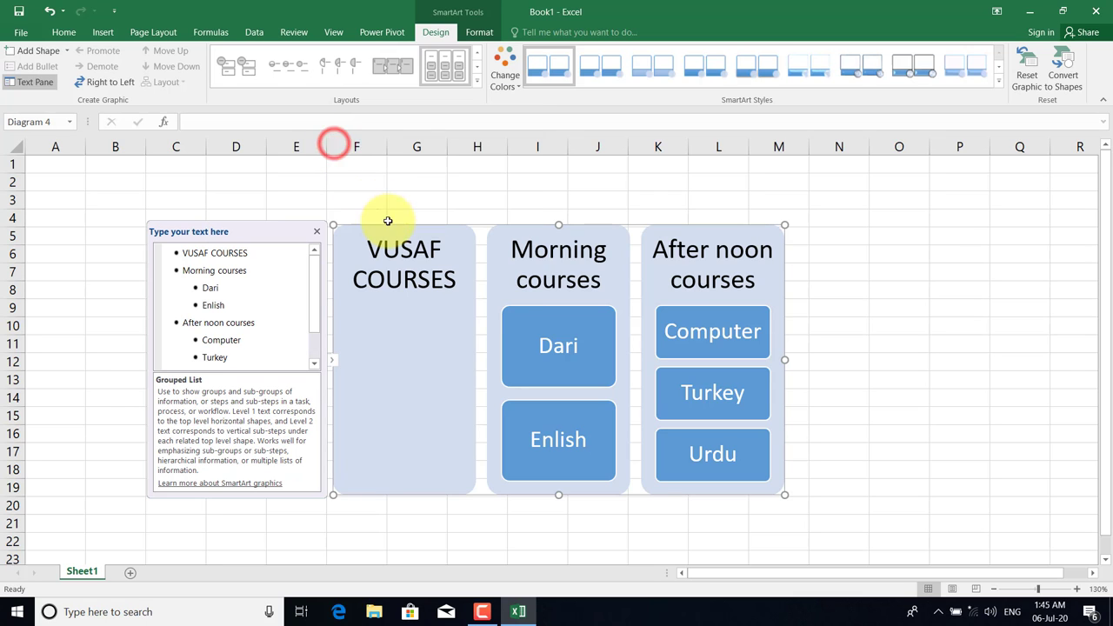
Apply the first Colorful colour scheme and the Cartoon 3-D SmartArt style.
click(503, 70)
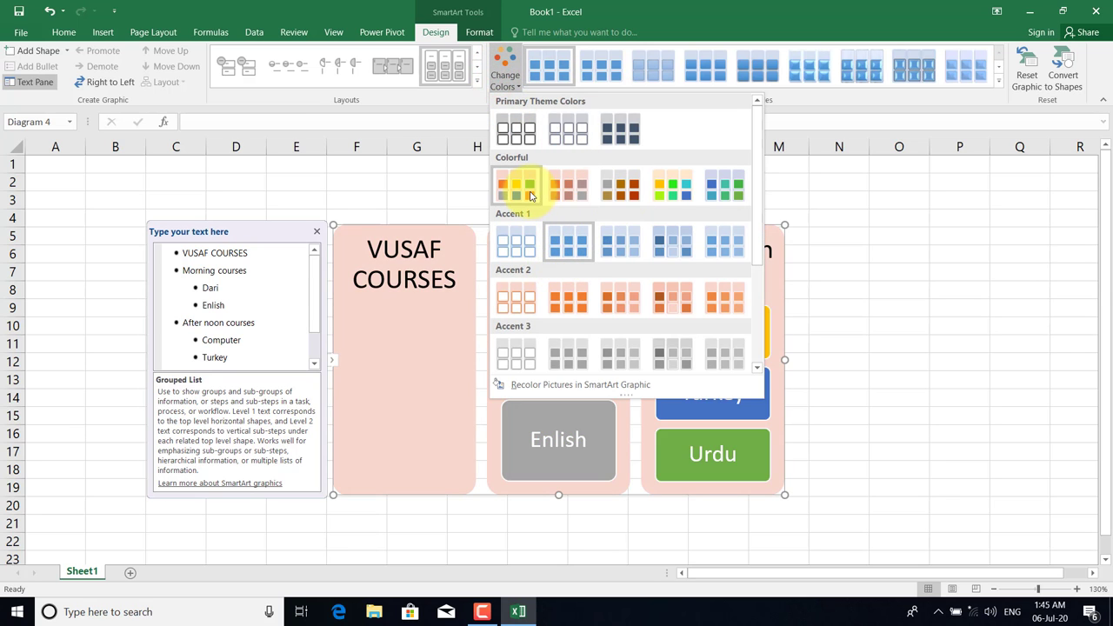
click(528, 190)
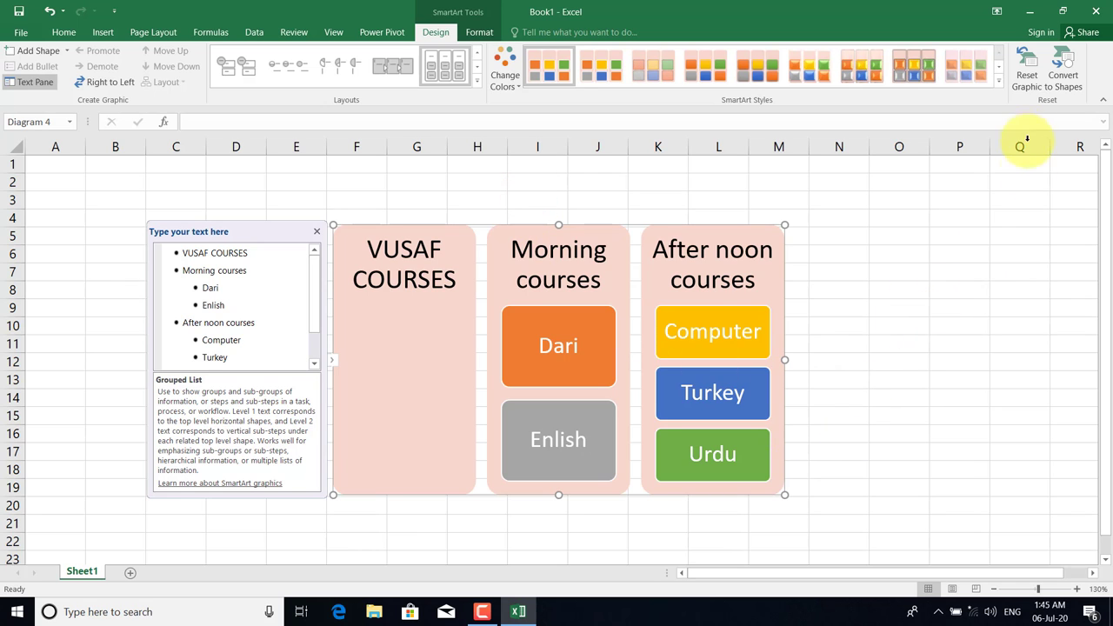
click(998, 83)
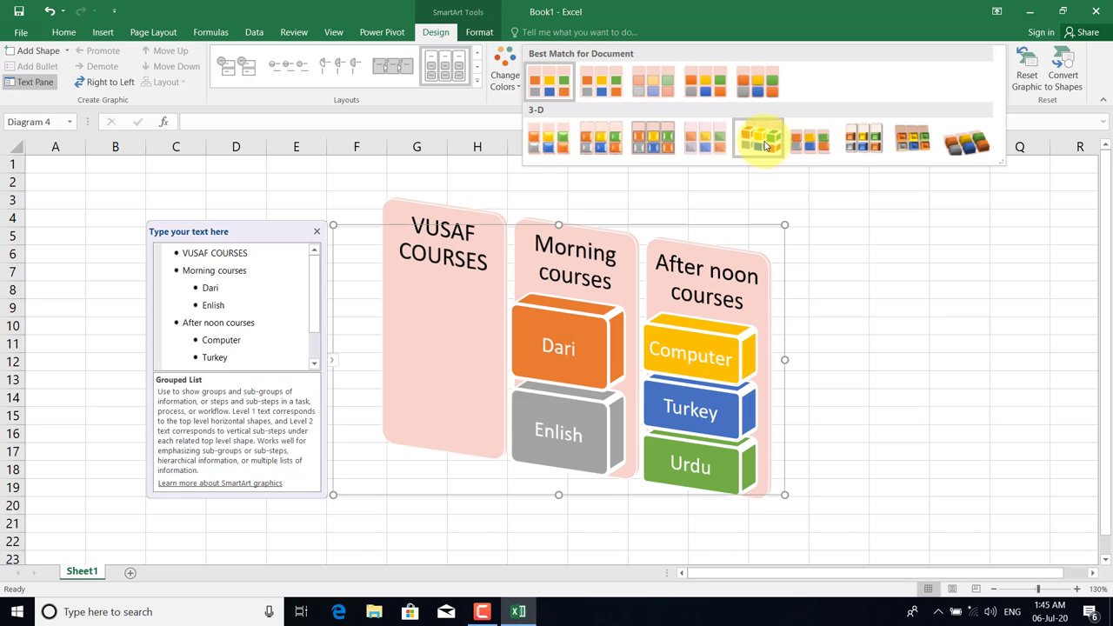
click(675, 148)
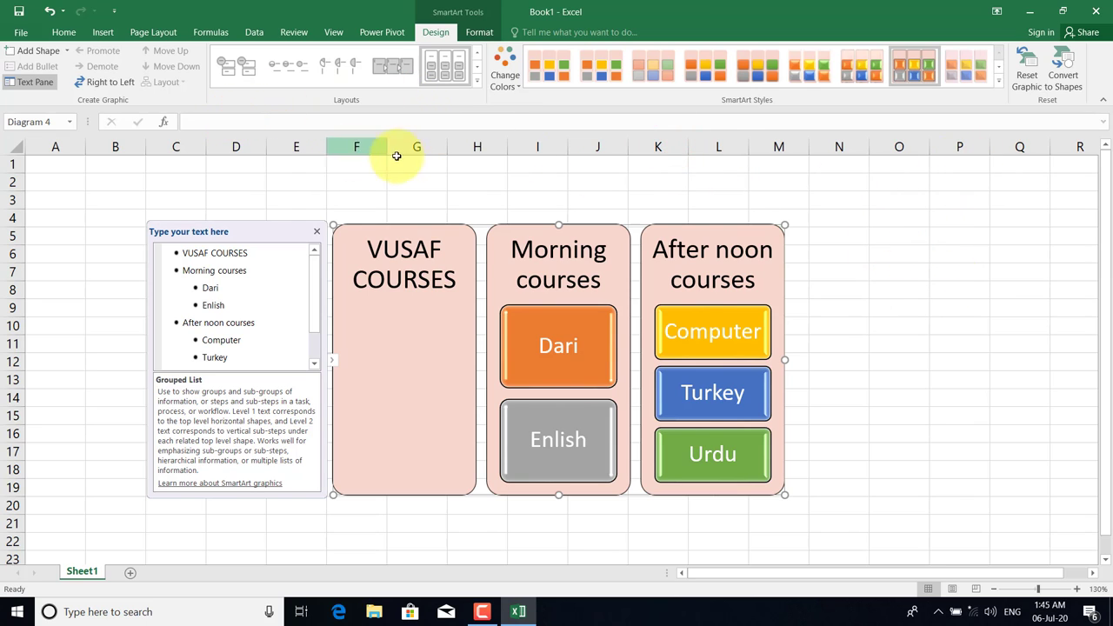
Switch to the blue, teal and green scheme and a tilted 3-D perspective style, nudging the diagram.
click(505, 86)
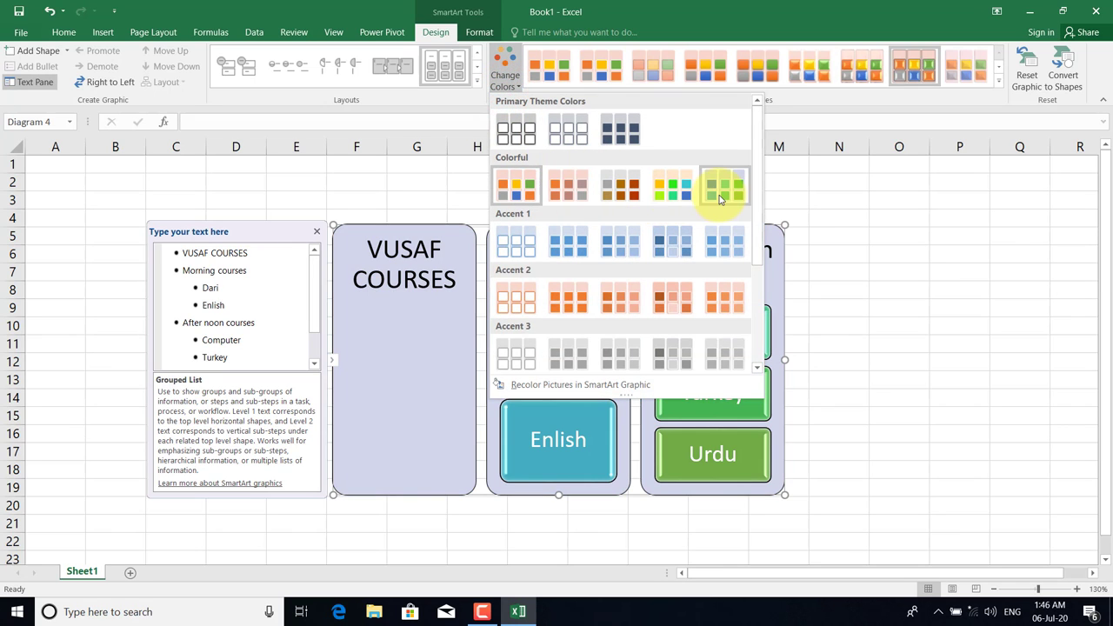
click(719, 191)
click(998, 81)
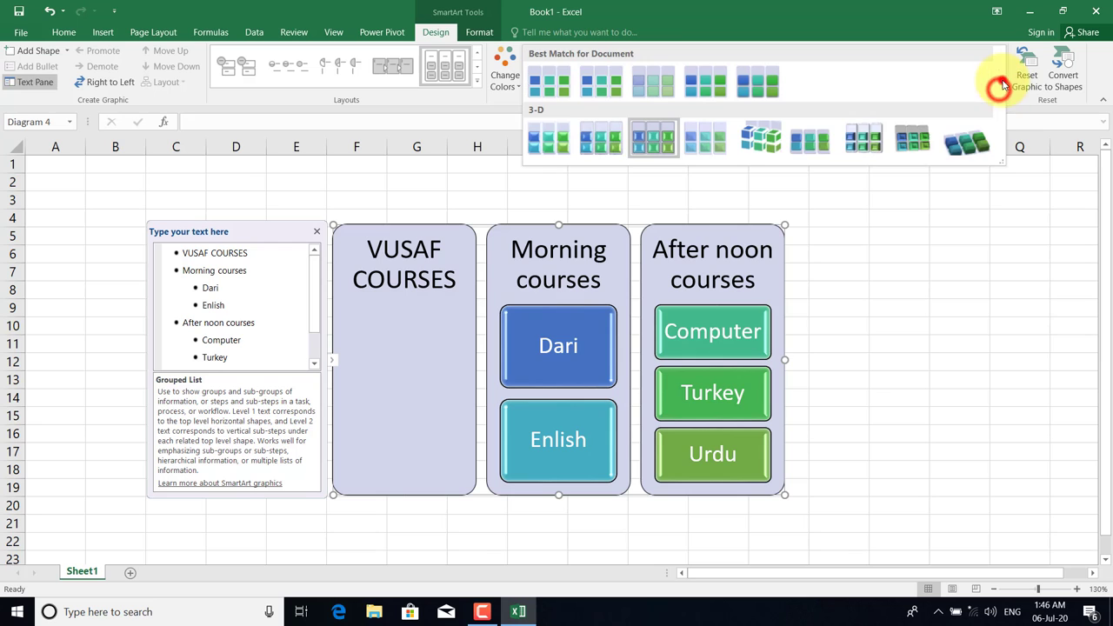
click(959, 141)
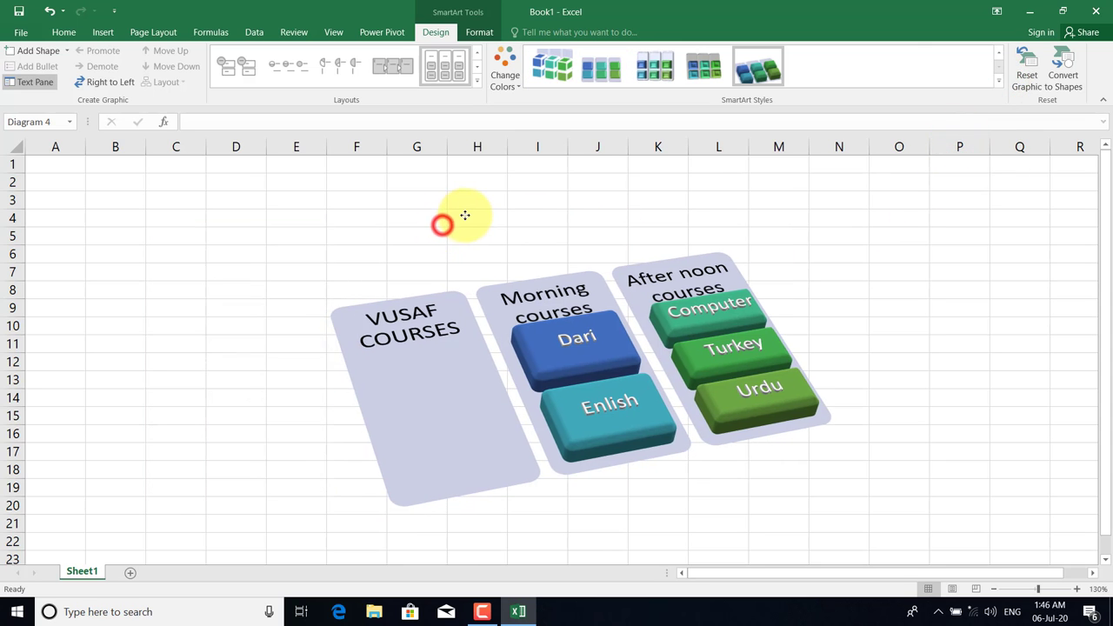
drag(441, 231, 464, 220)
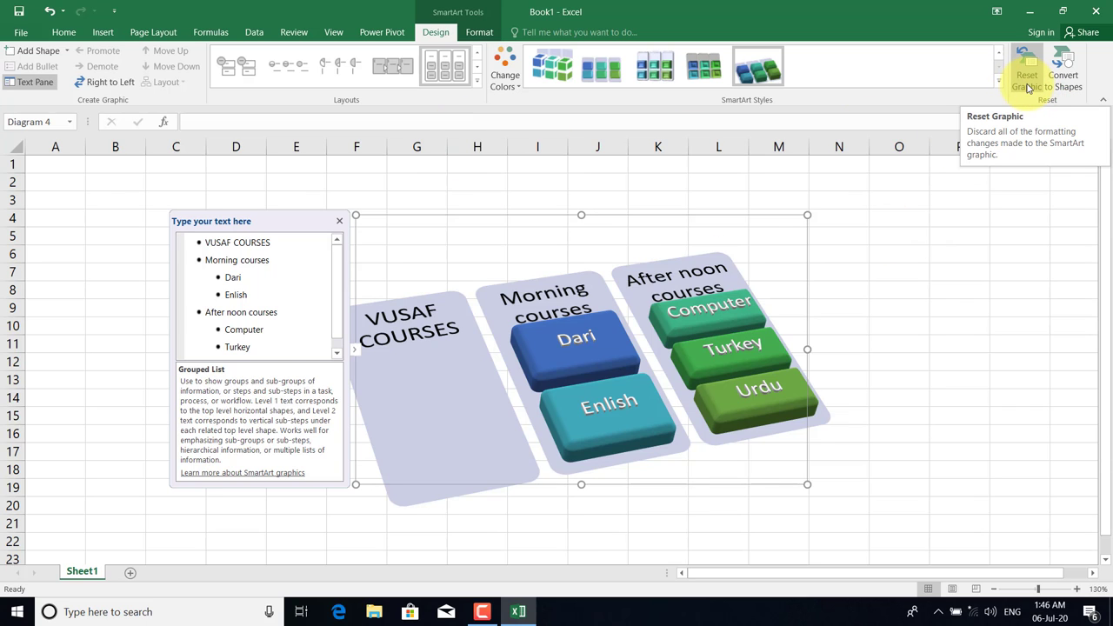
Reset the graphic and reapply the tilted 3-D perspective SmartArt style.
click(1027, 90)
click(1027, 83)
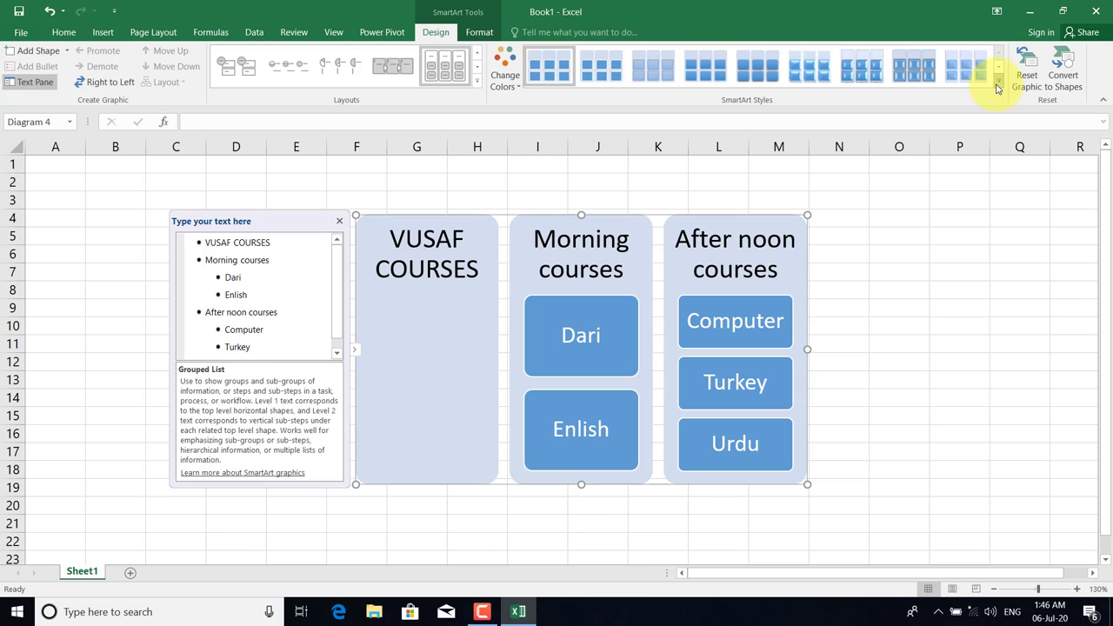
click(482, 611)
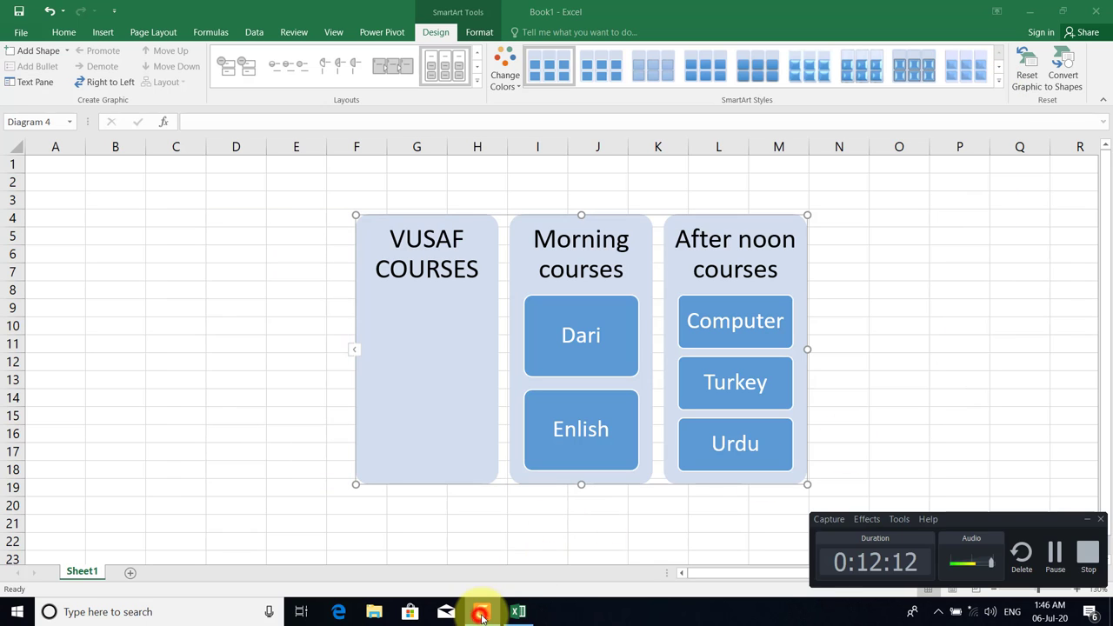
click(1055, 554)
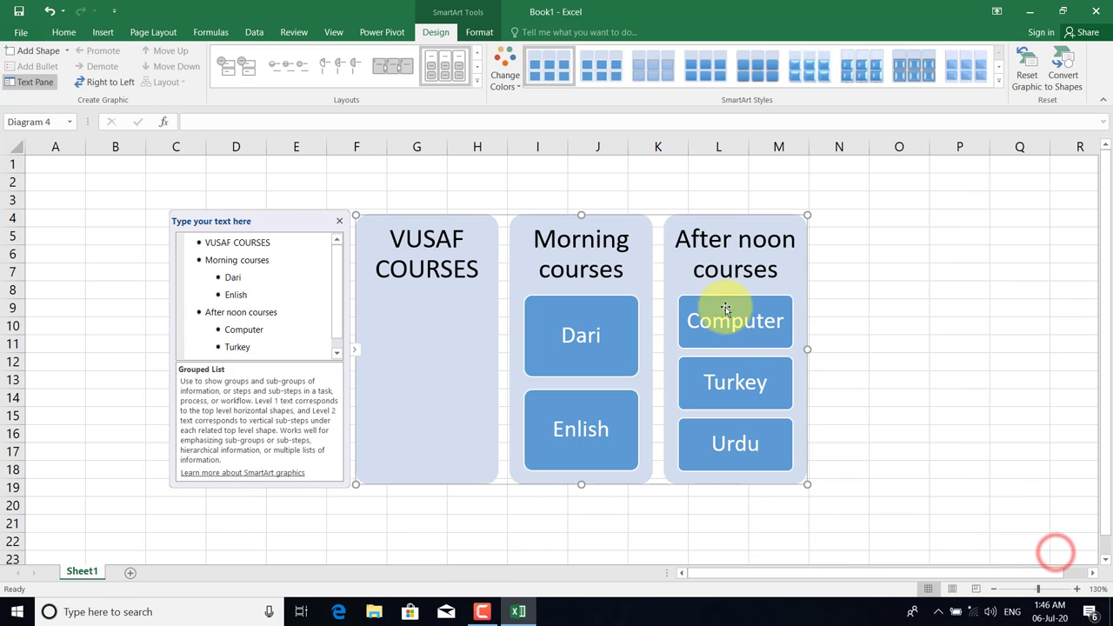
click(996, 85)
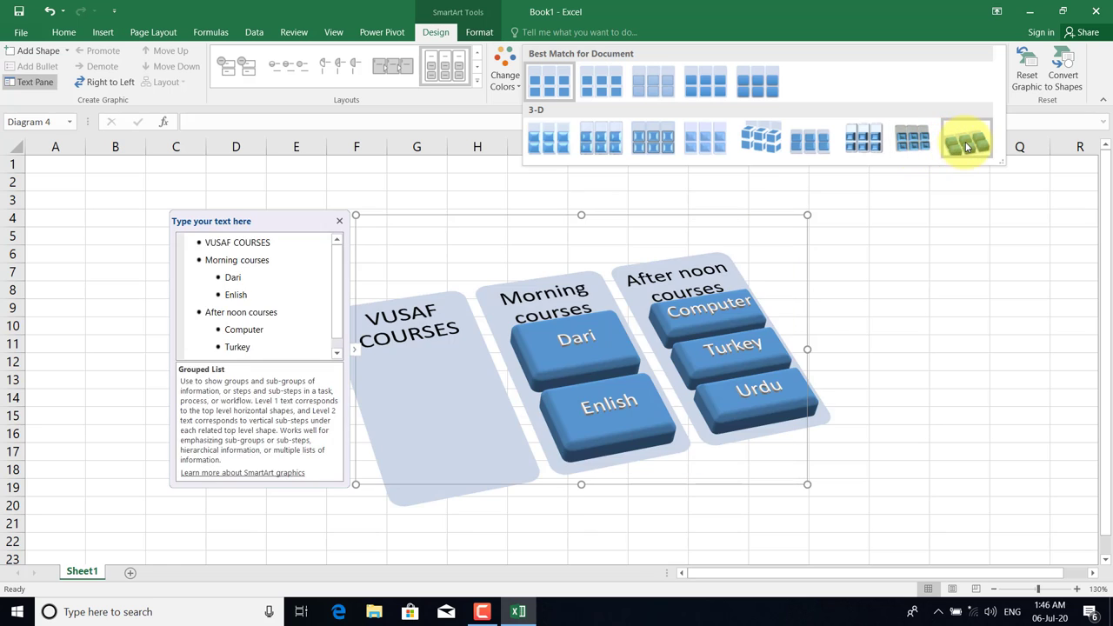
click(968, 146)
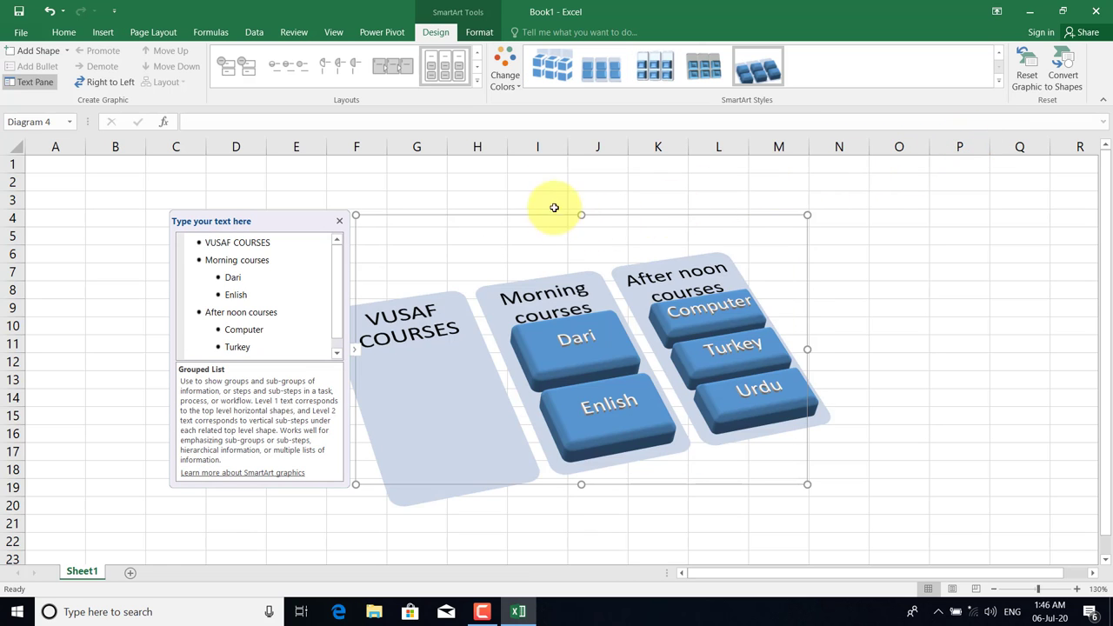
Try a green and blue Colorful scheme, then apply the orange and brown one.
click(505, 78)
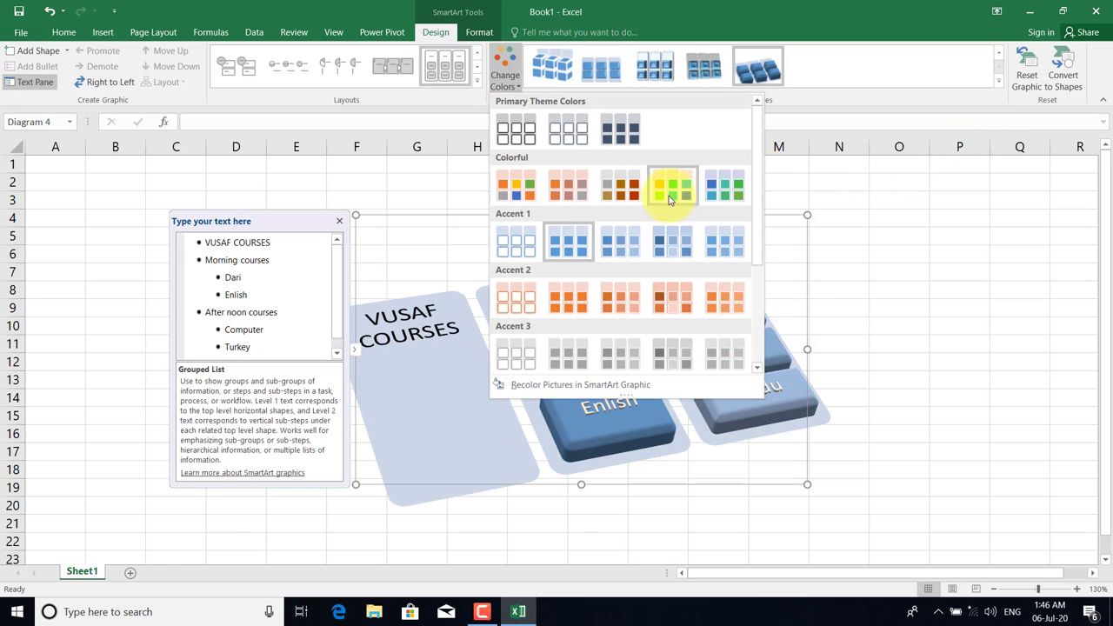
click(730, 196)
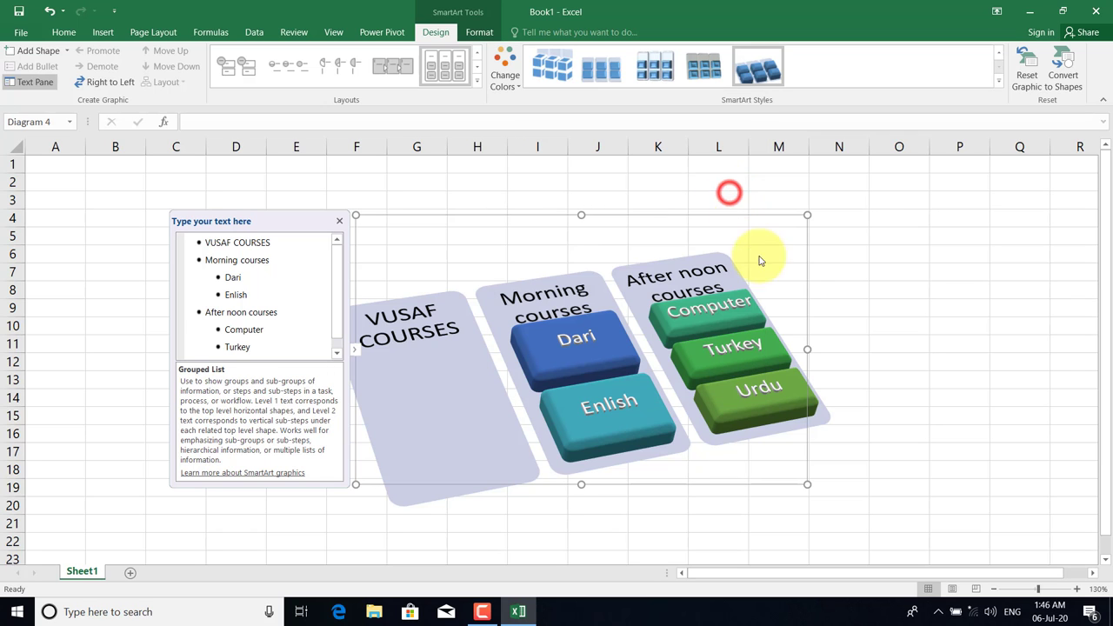
click(504, 76)
click(620, 185)
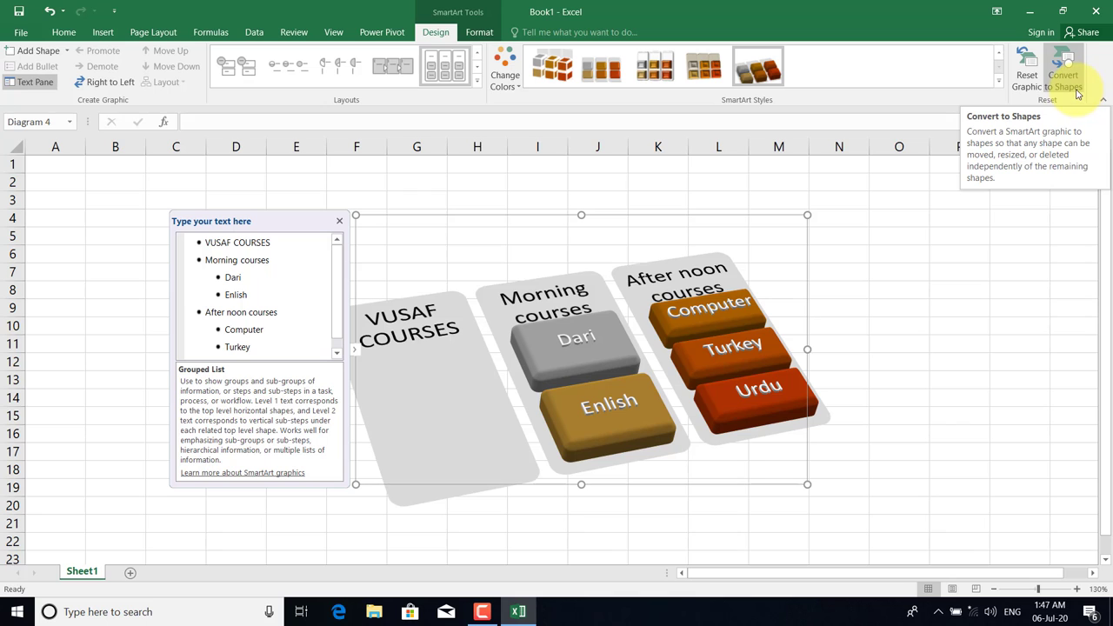
Fill the diagram background light green and give it an outline colour.
click(479, 33)
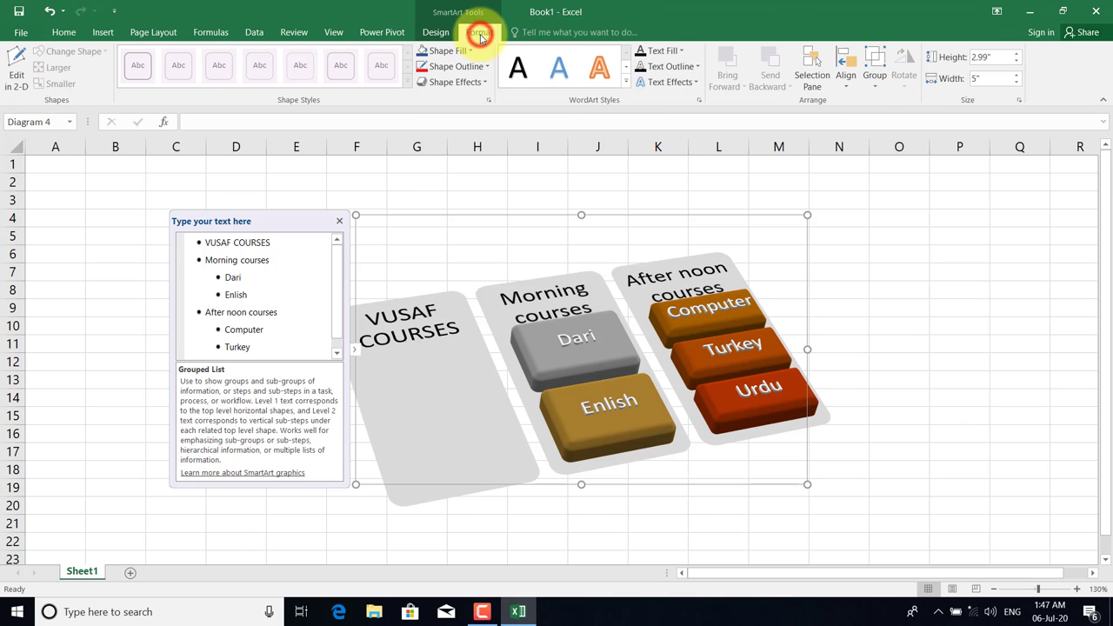
click(470, 51)
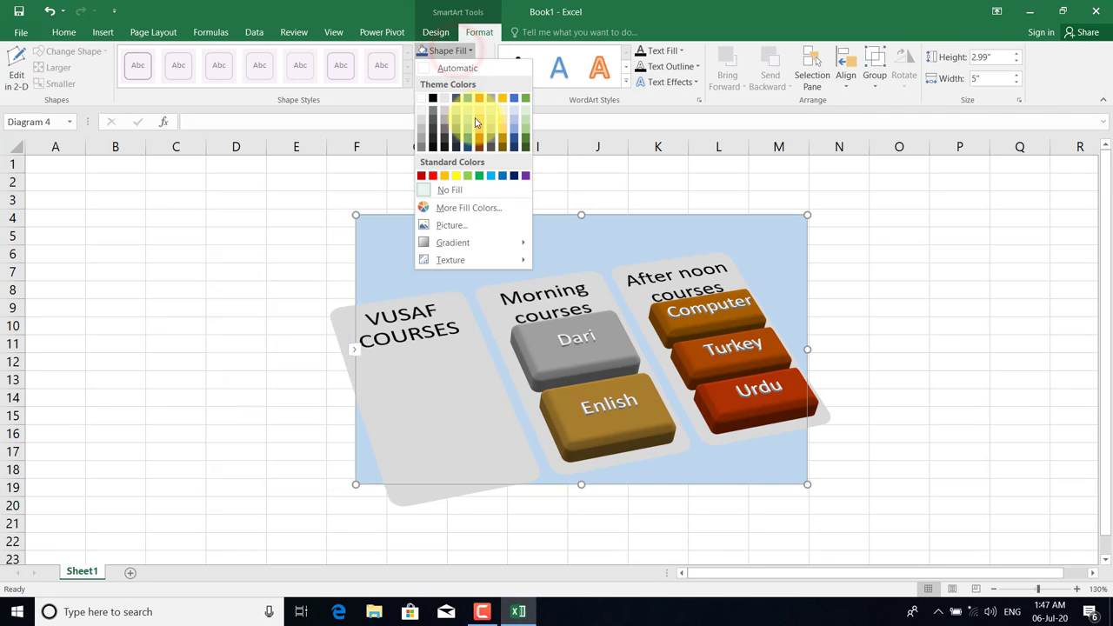
click(526, 131)
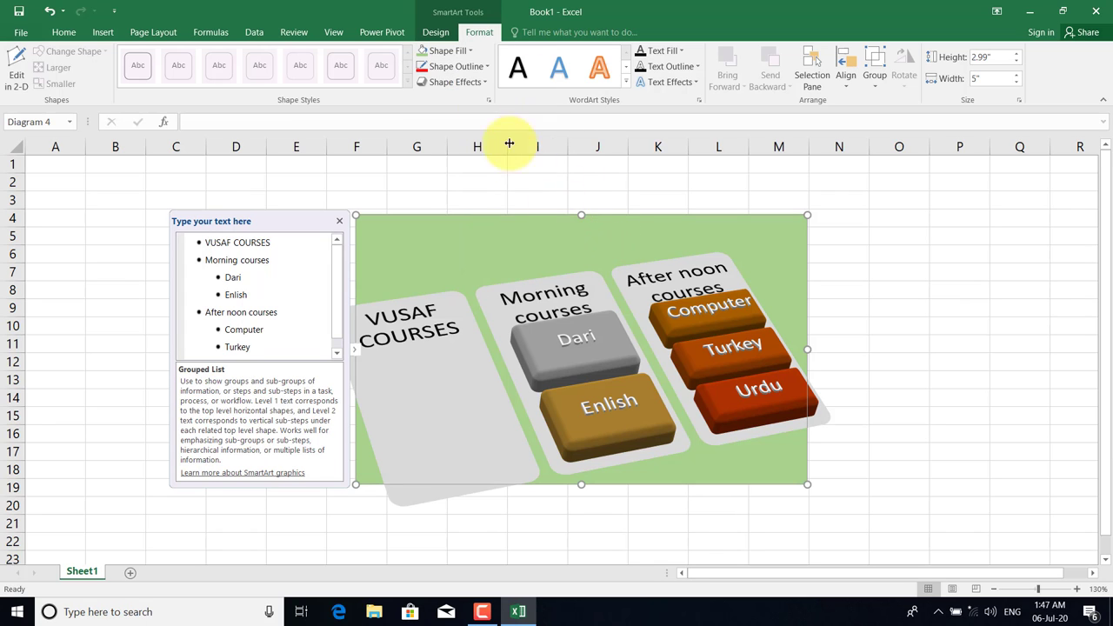
click(471, 67)
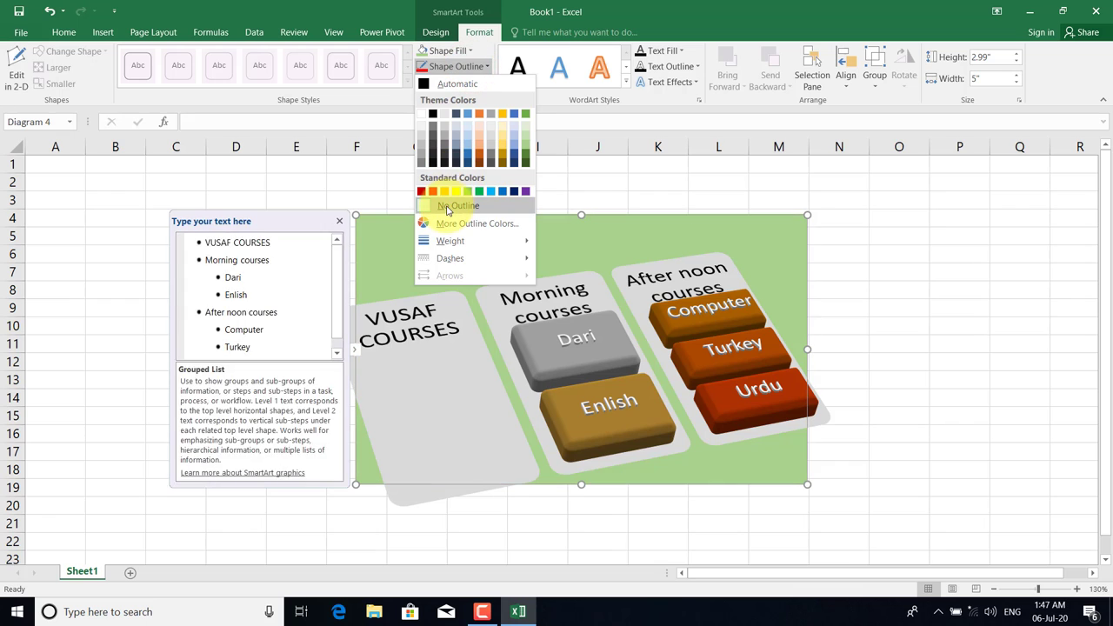
click(454, 146)
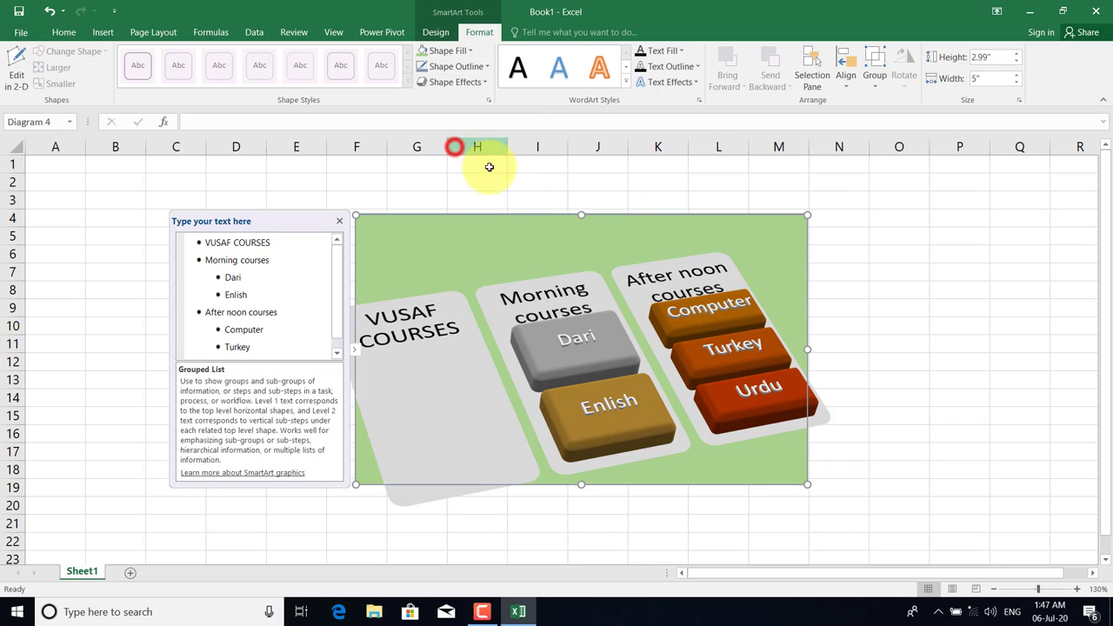
Restyle the diagram text with an outlined orange WordArt style and a text fill colour.
click(624, 81)
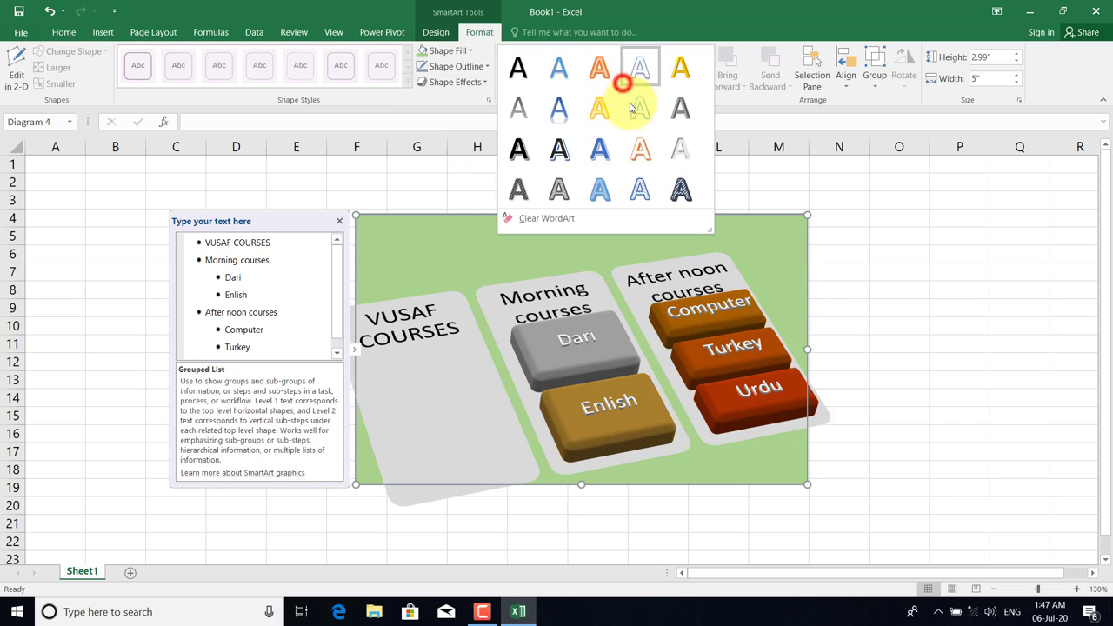
click(440, 223)
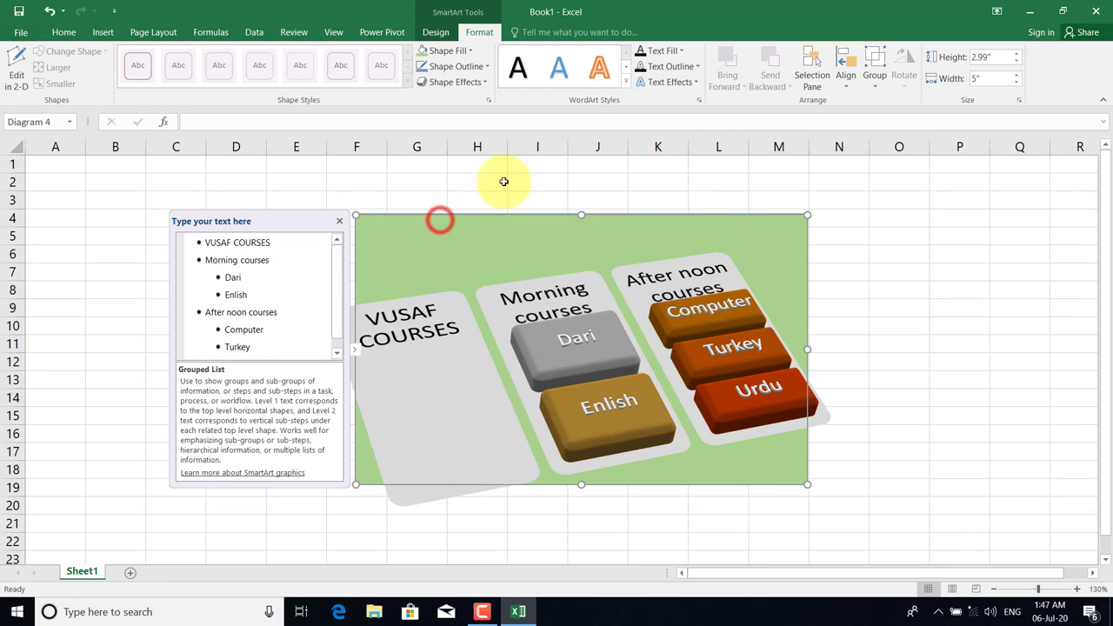
click(626, 82)
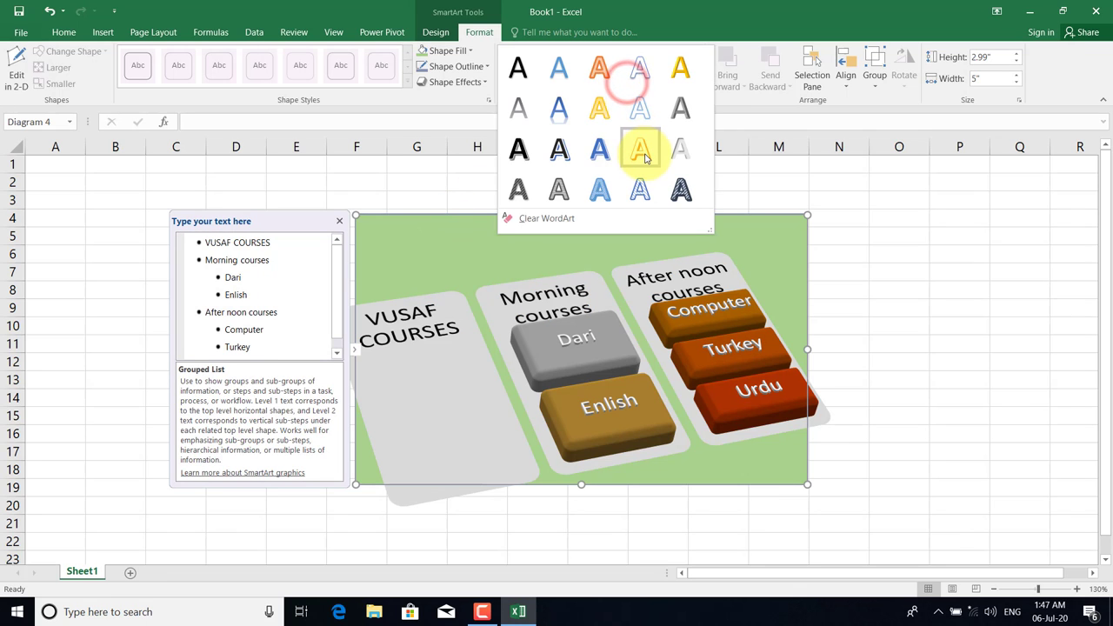
click(653, 159)
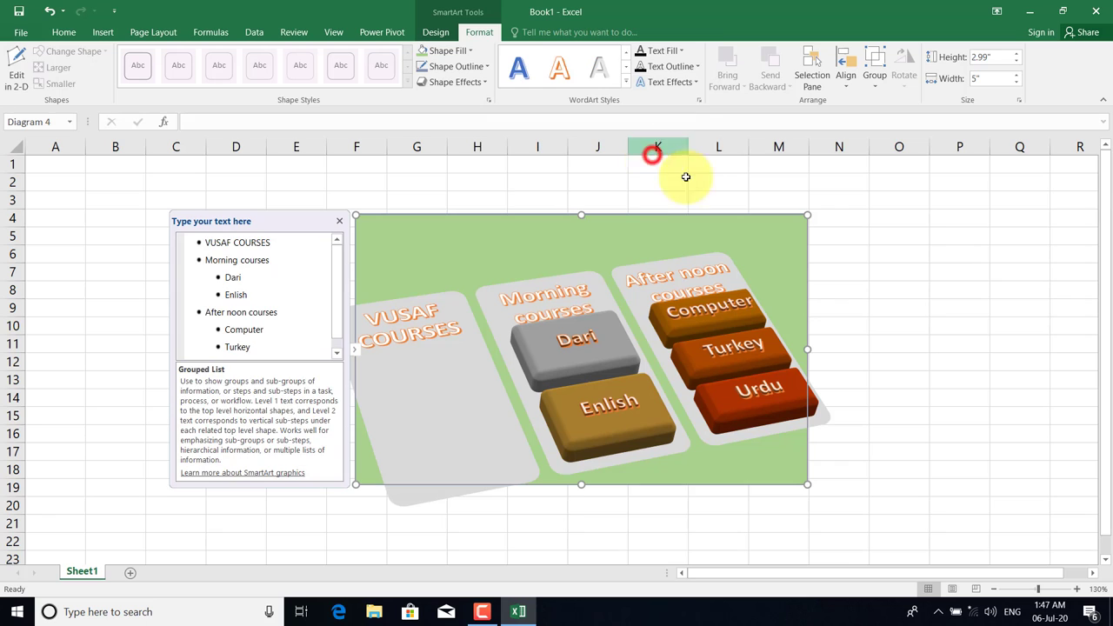
click(681, 51)
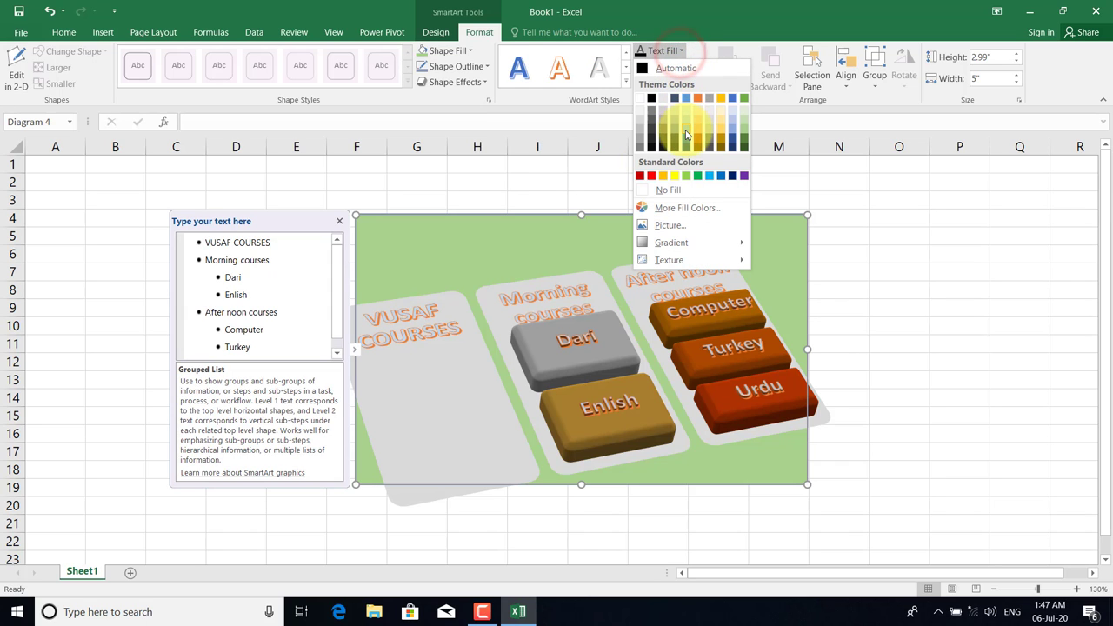
click(685, 134)
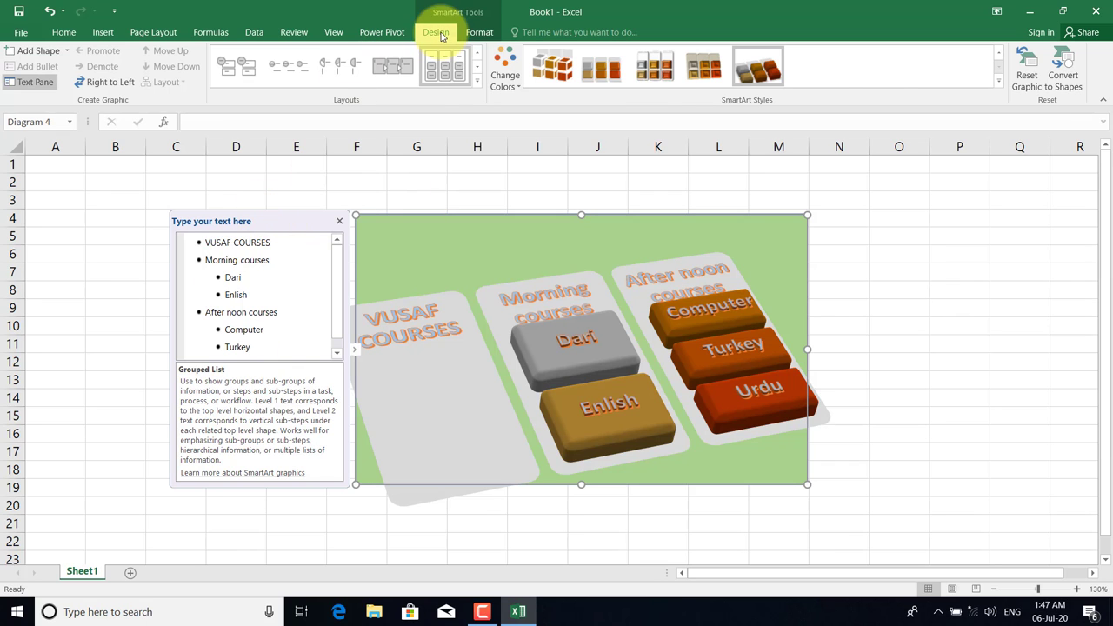
click(477, 32)
click(441, 32)
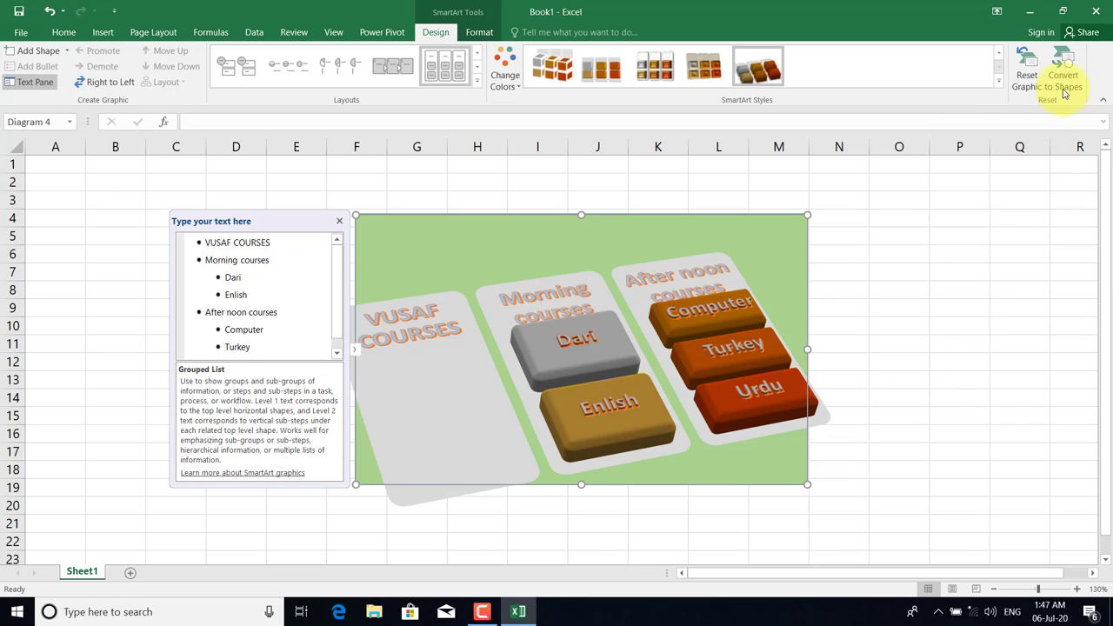
click(103, 32)
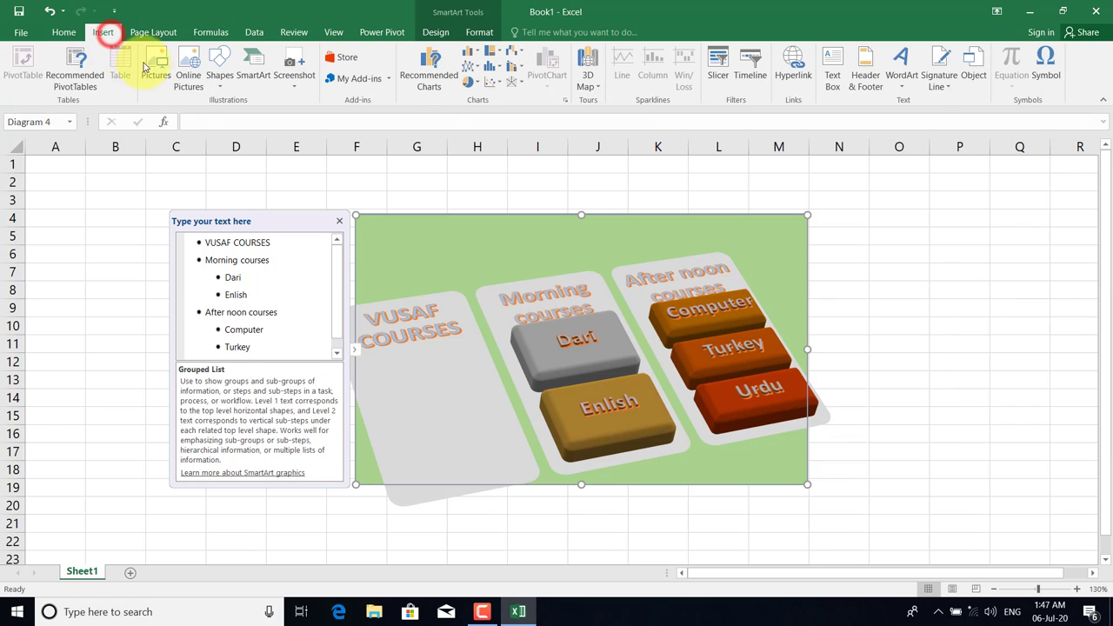
click(220, 80)
click(221, 85)
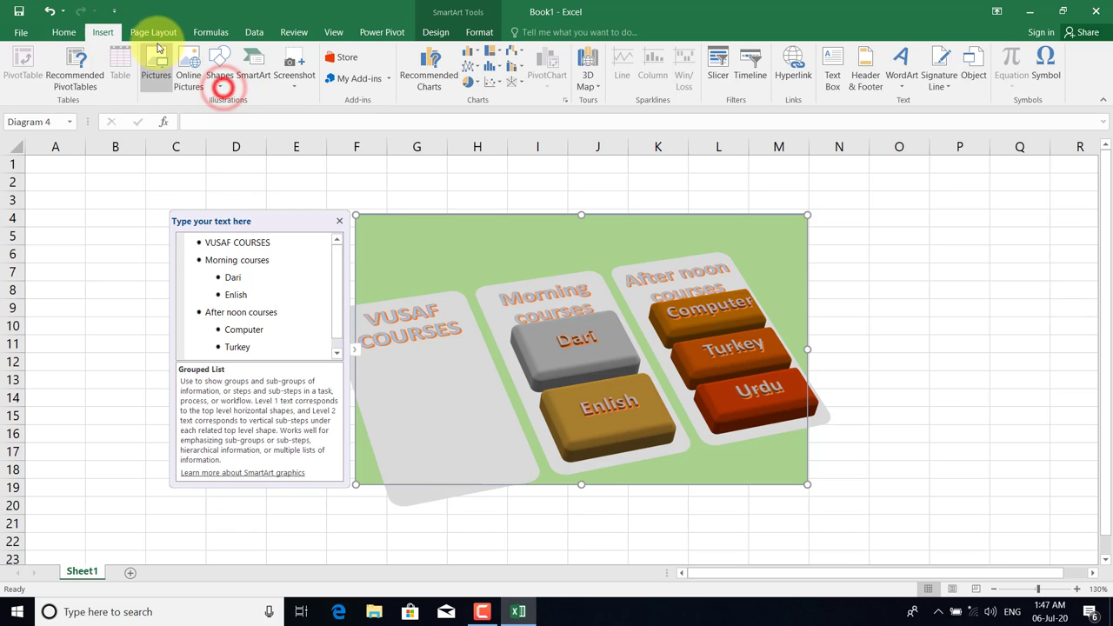
click(65, 32)
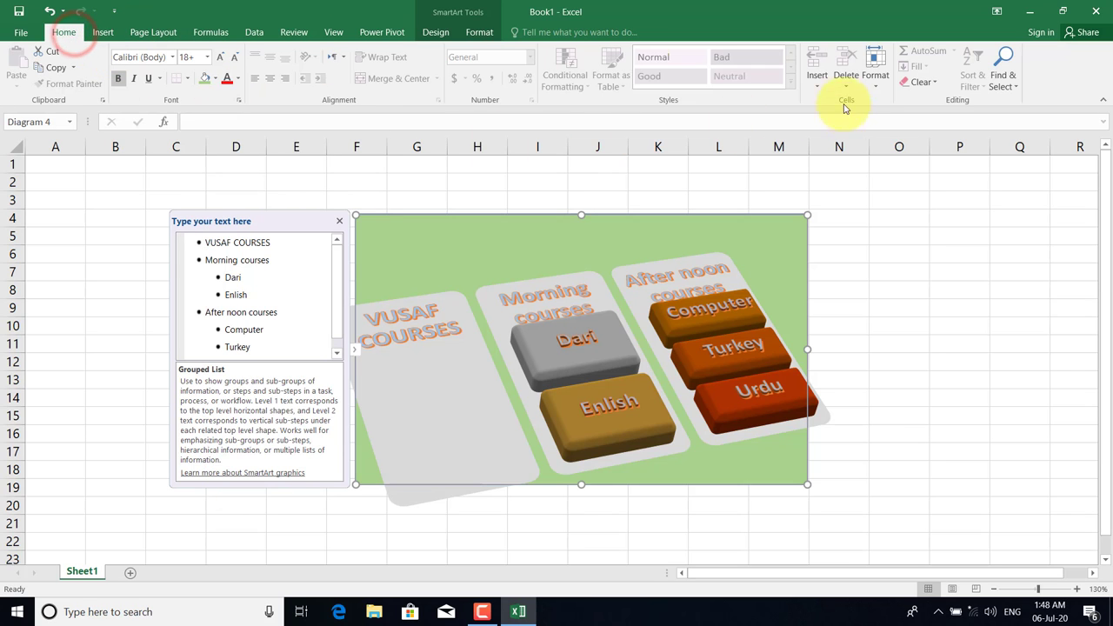
click(102, 32)
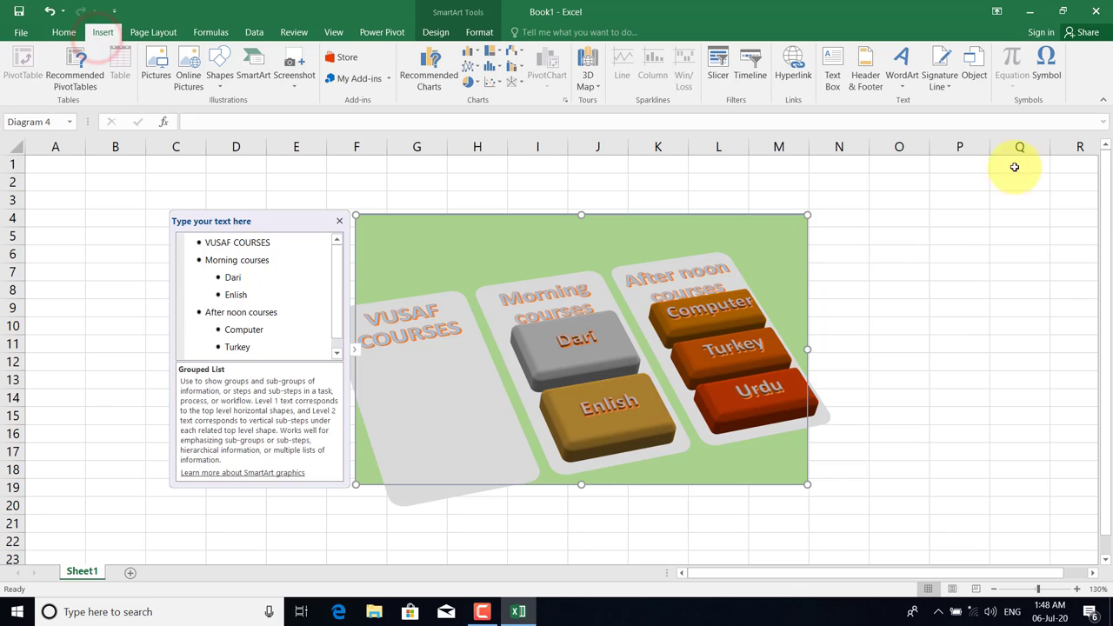
click(436, 32)
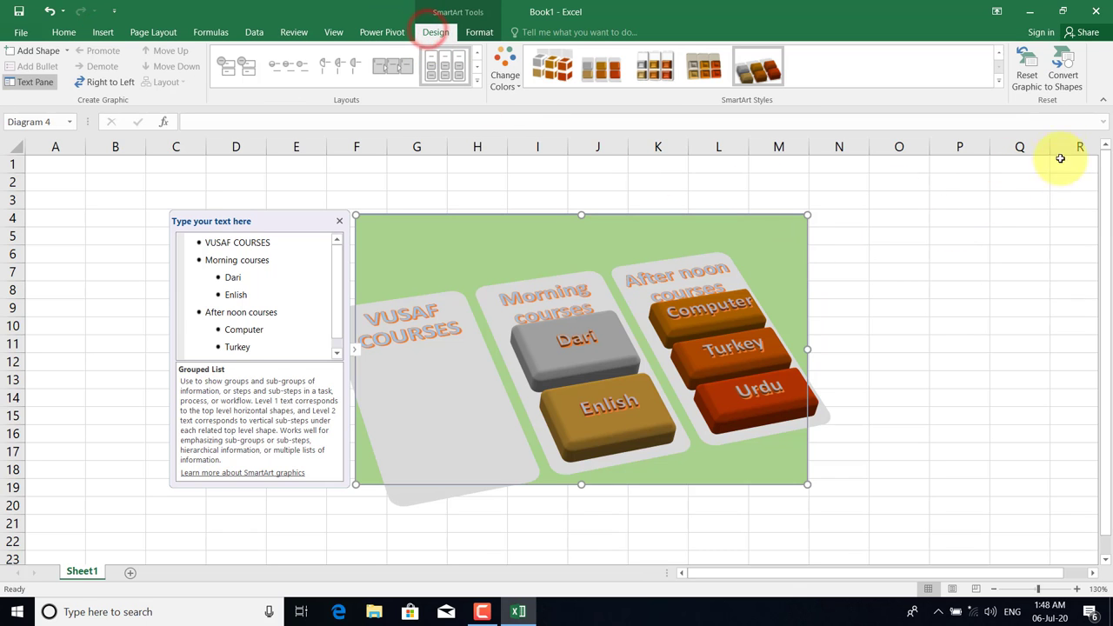
Convert the diagram to grouped shapes, shift it left, and fill it dark blue-grey.
click(1073, 78)
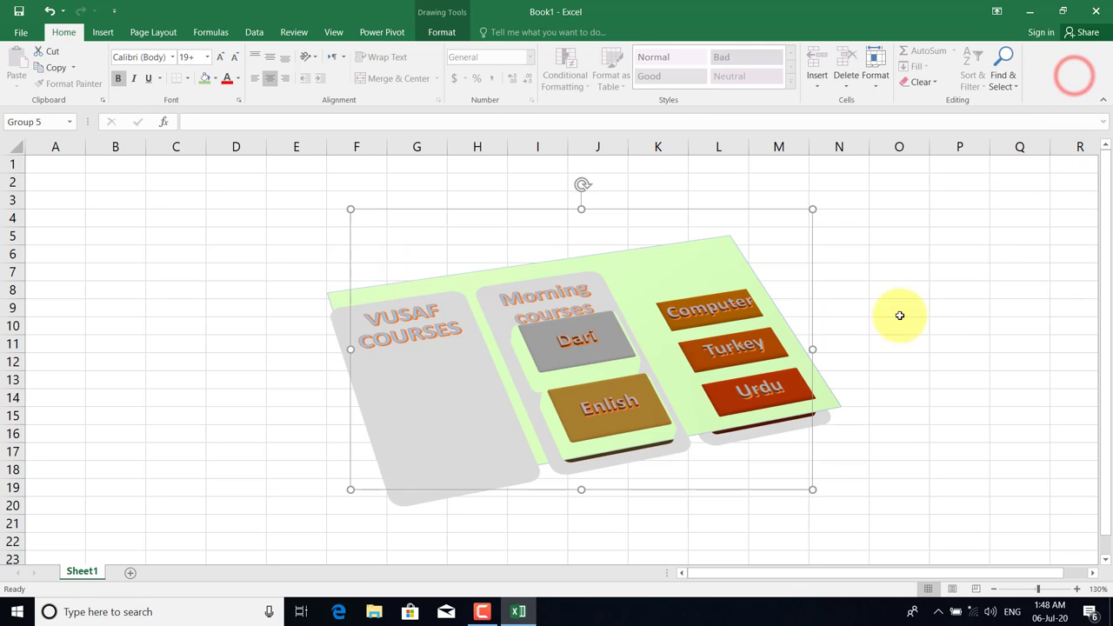
click(954, 357)
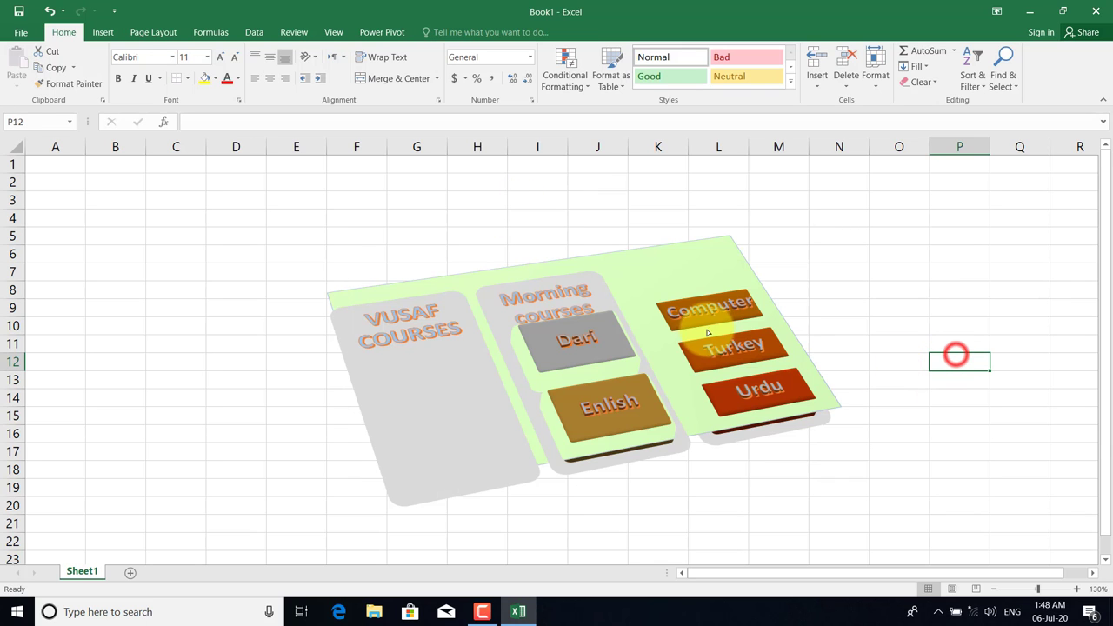
click(637, 275)
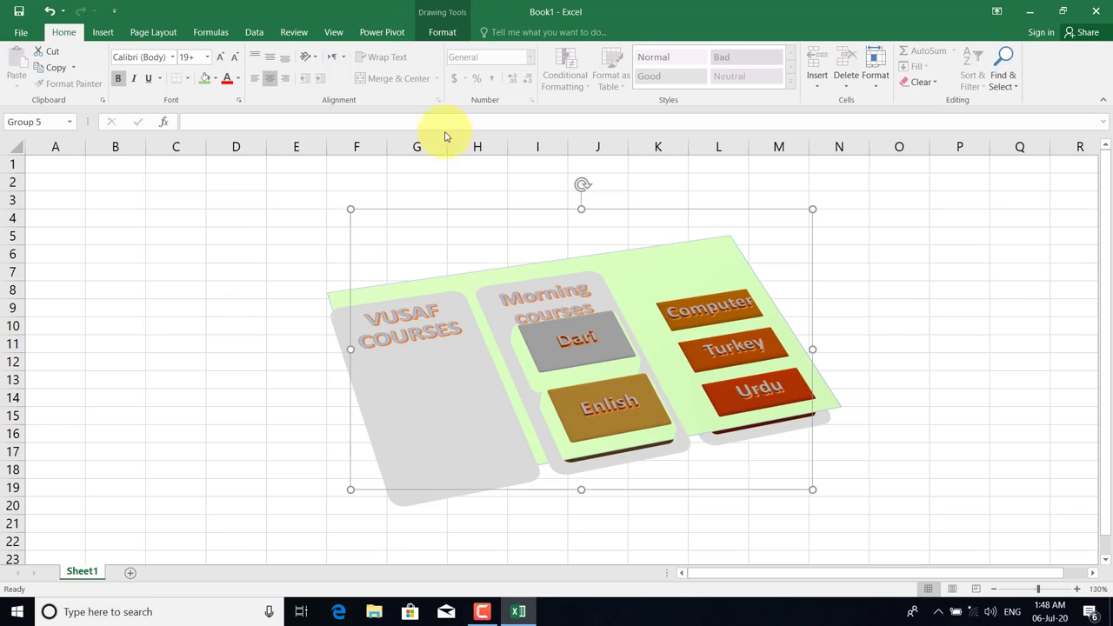
drag(520, 211, 469, 222)
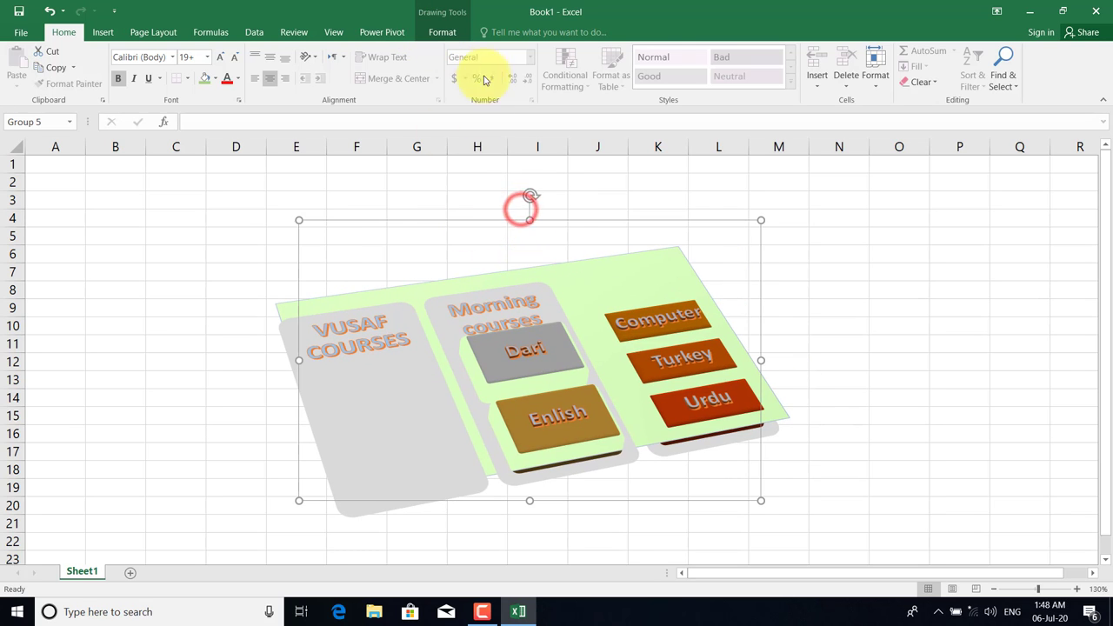
click(443, 35)
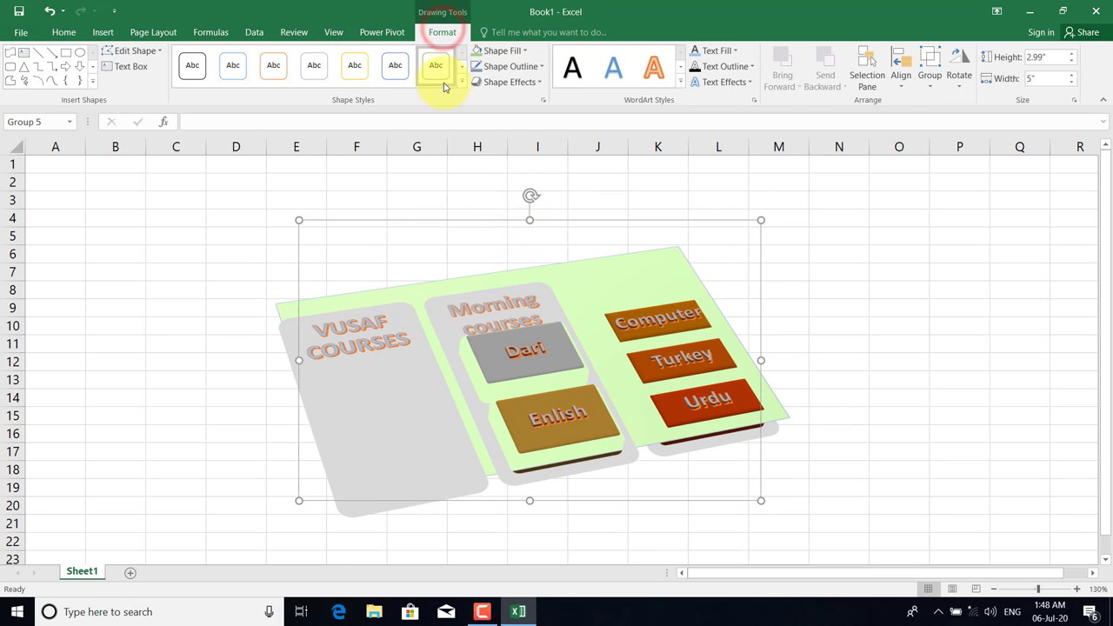
click(525, 52)
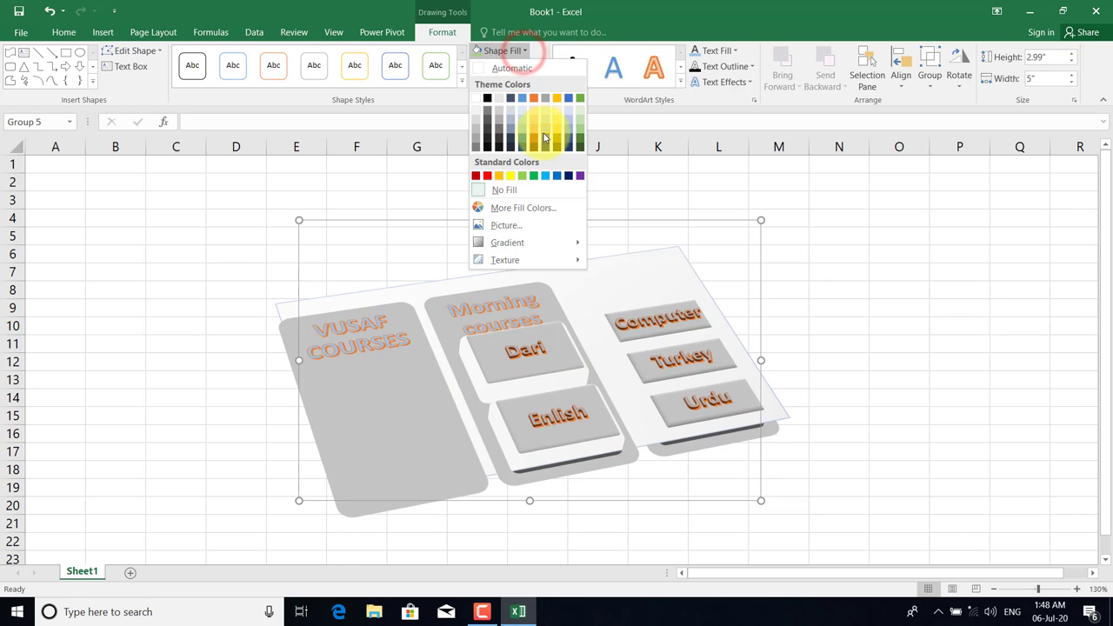
click(512, 134)
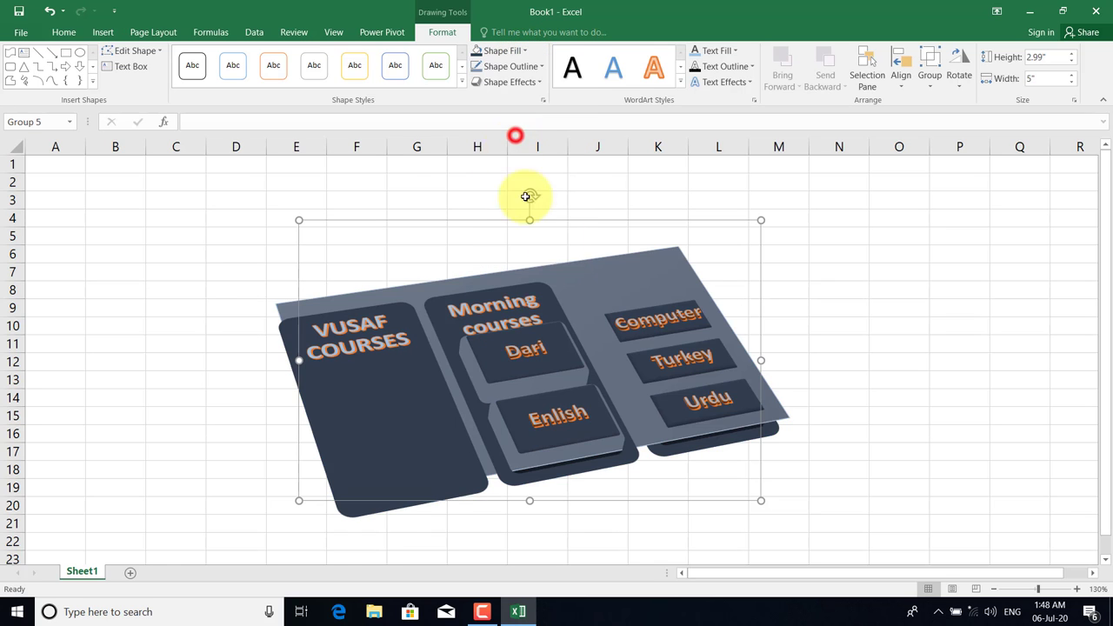
Select the whole grouped course graphic and delete it from the sheet.
click(846, 324)
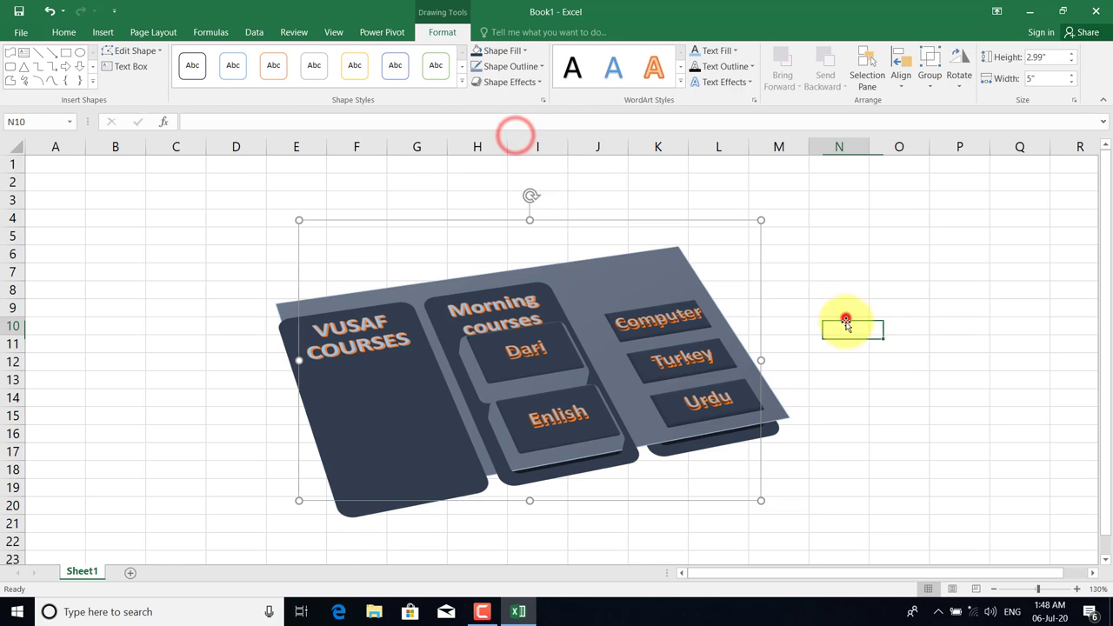
click(103, 32)
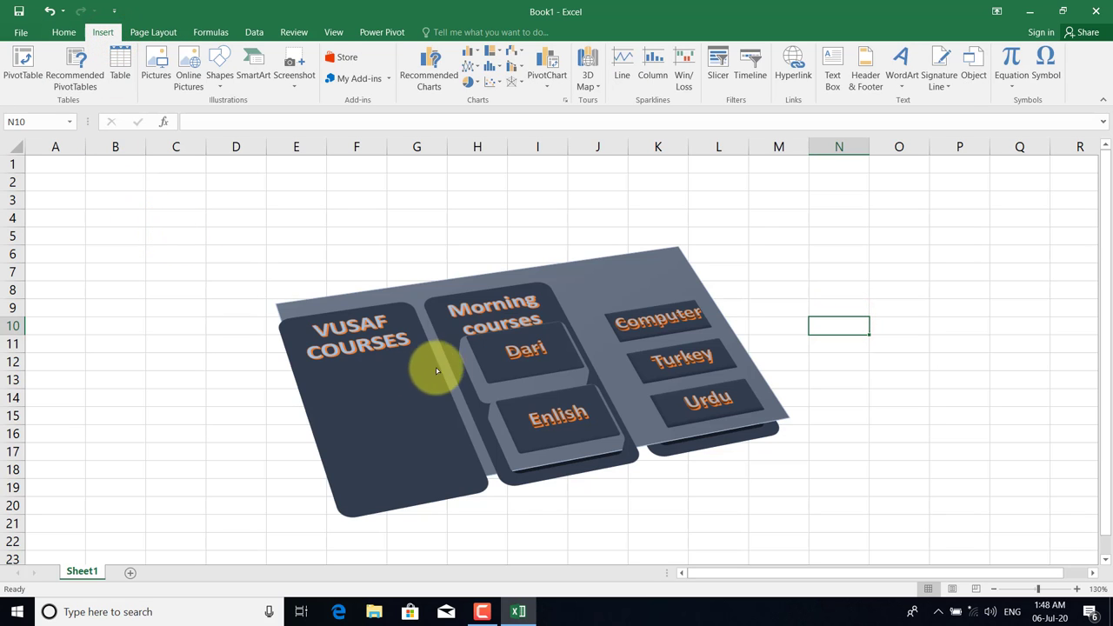
click(480, 342)
click(628, 290)
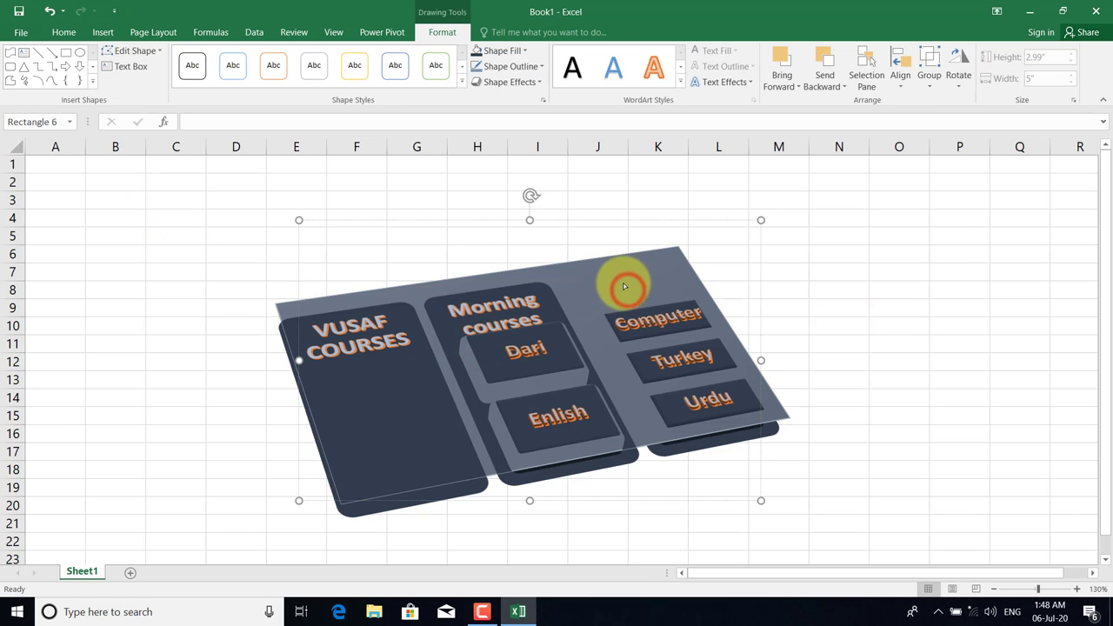
click(488, 240)
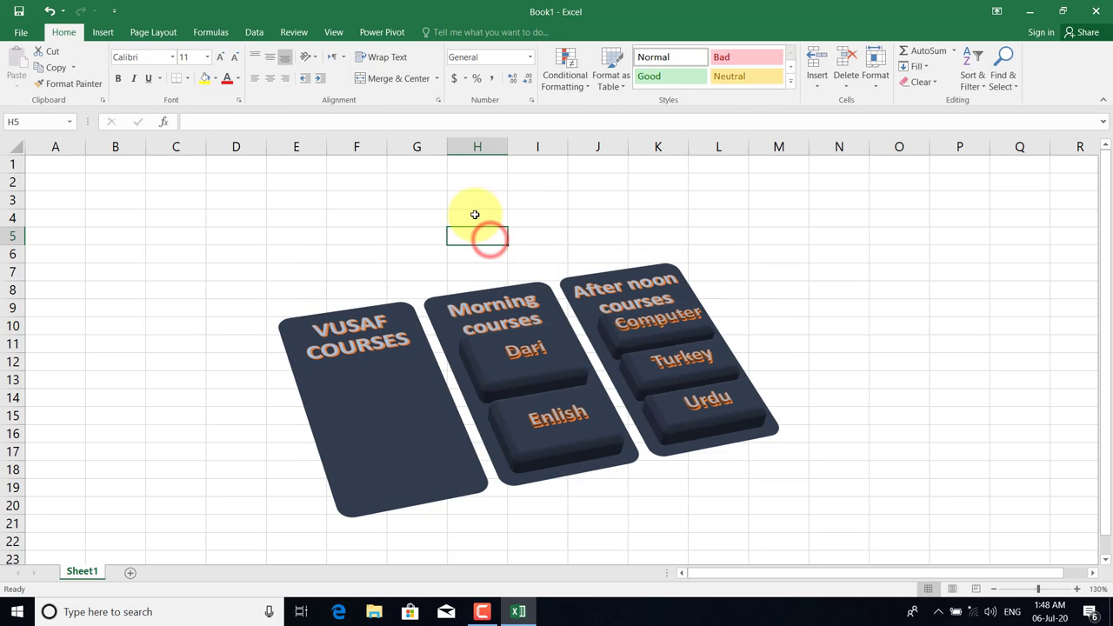
click(465, 221)
click(445, 335)
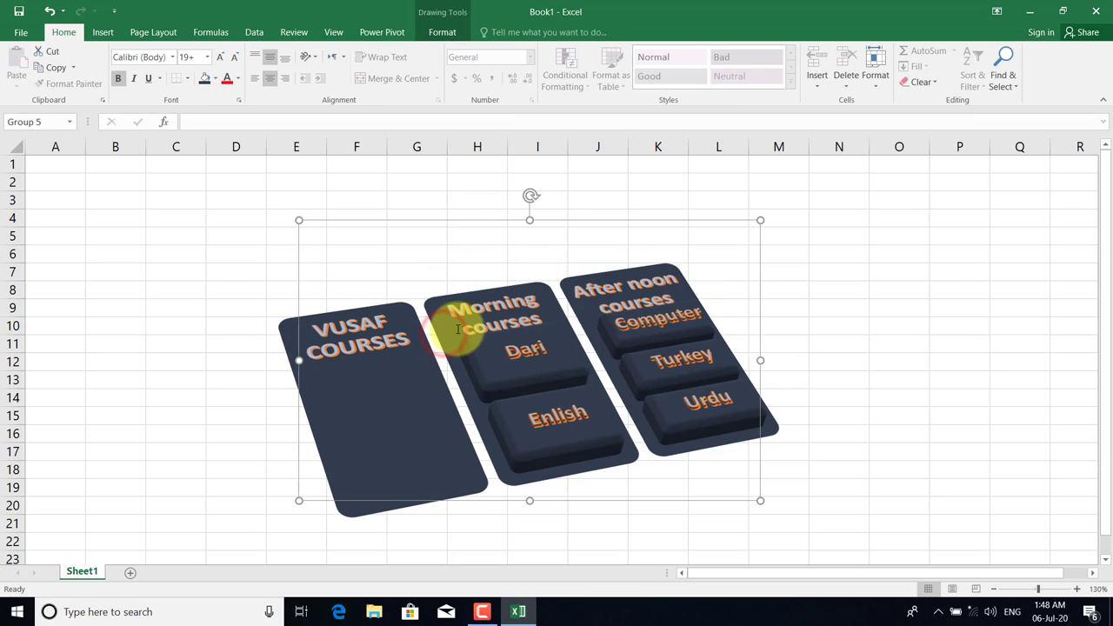
key(Delete)
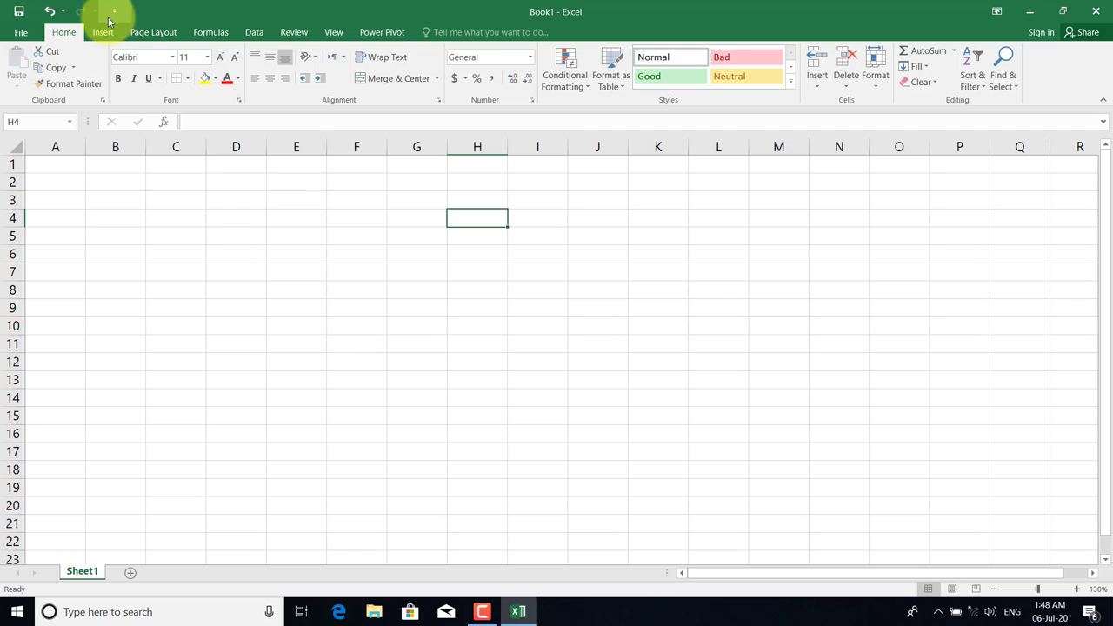
Minimise the empty Excel workbook to reveal the Windows desktop.
click(103, 34)
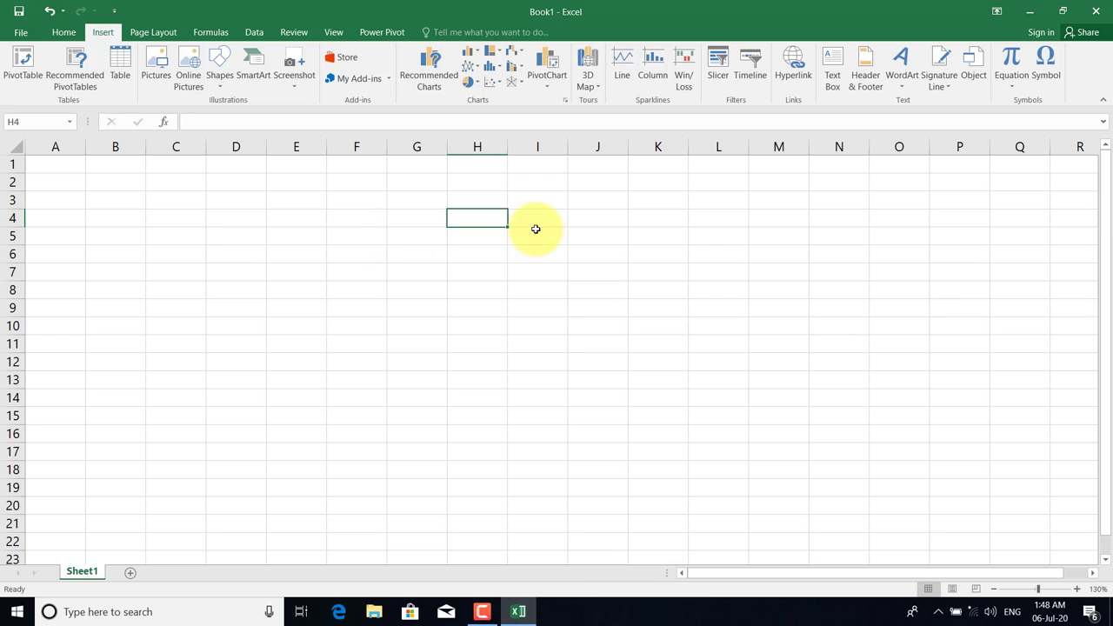
click(1029, 12)
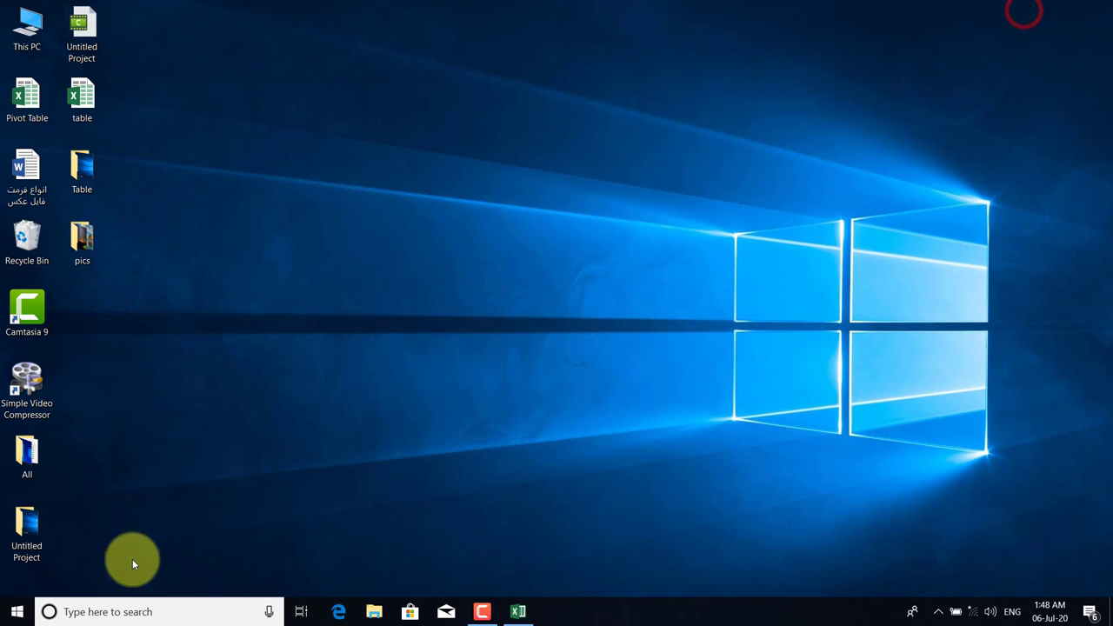
Search the Start menu for 'word' and launch Word 2016.
click(9, 614)
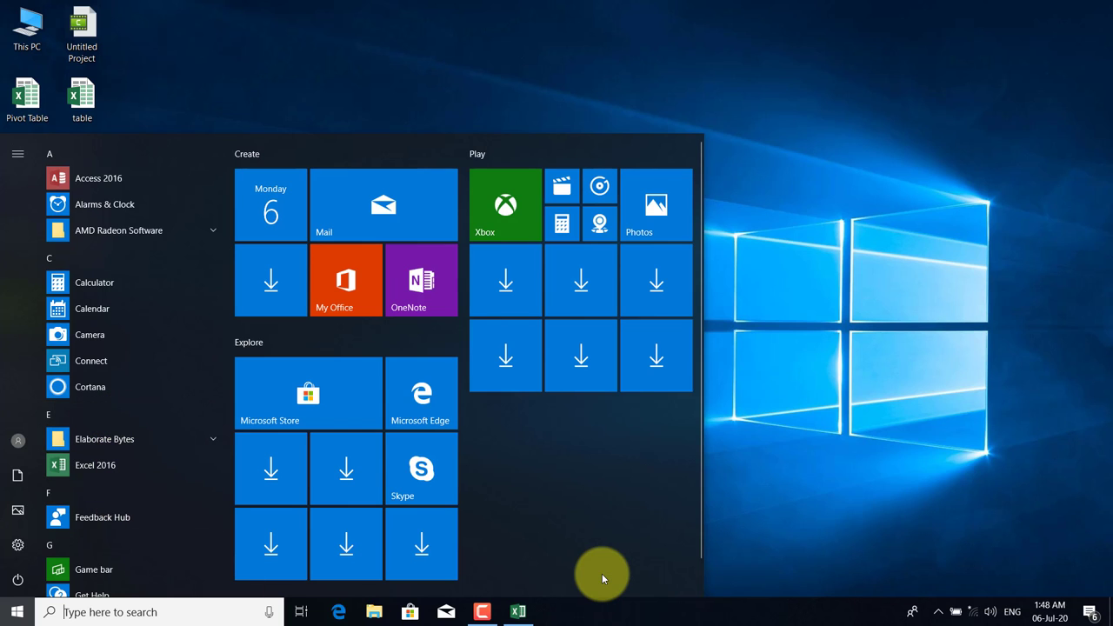
text(word)
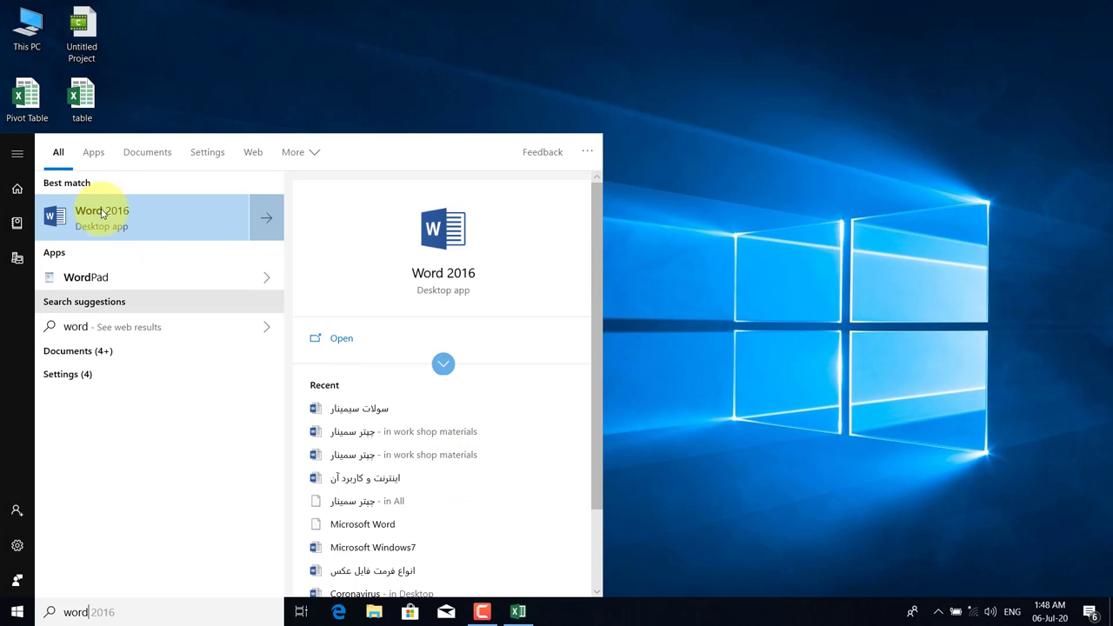
click(80, 209)
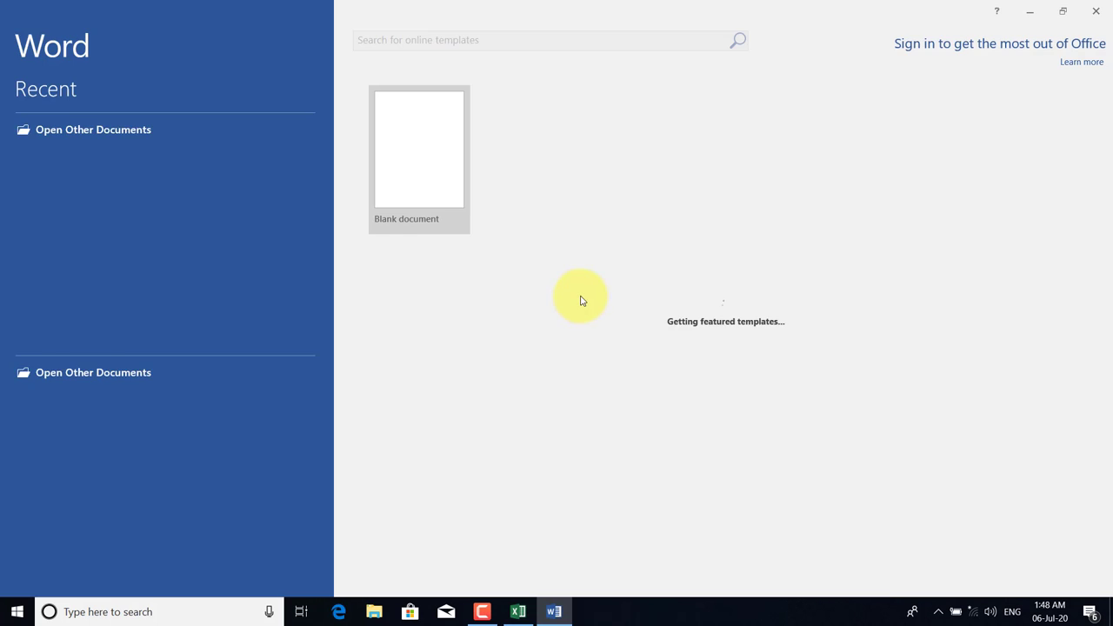
Create a blank Word document, then switch back to Excel's Book1.
click(397, 153)
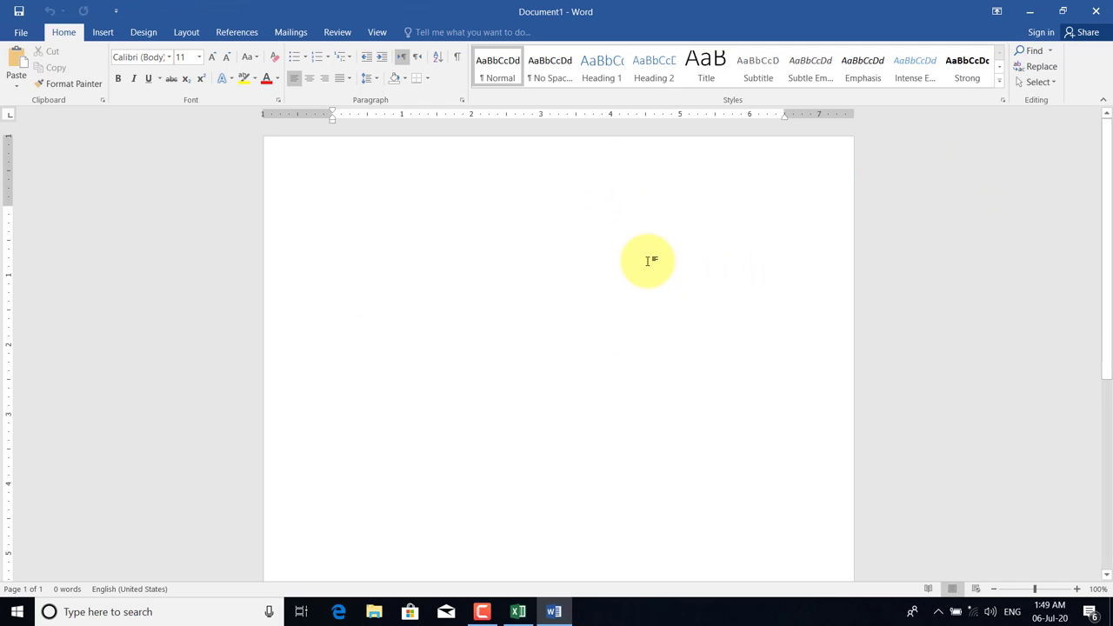
click(519, 612)
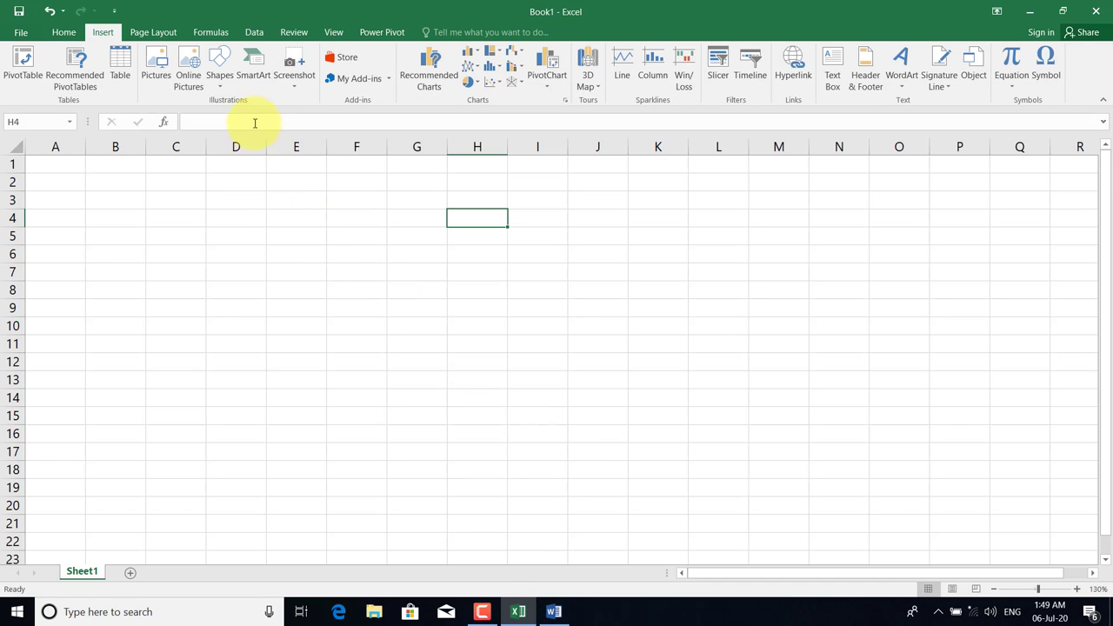
click(291, 73)
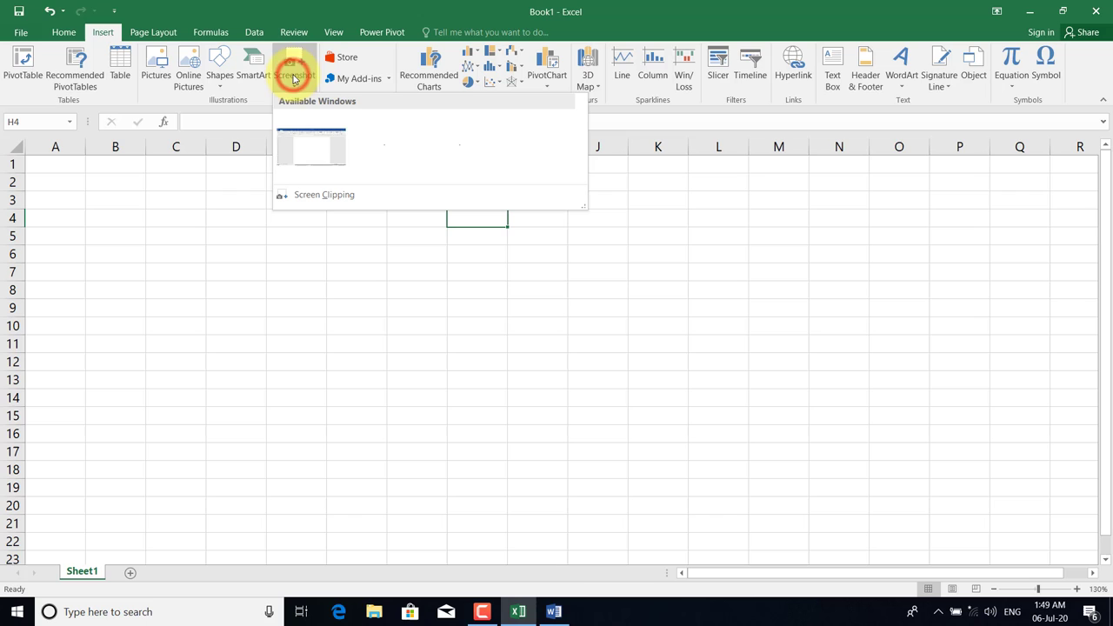
click(302, 152)
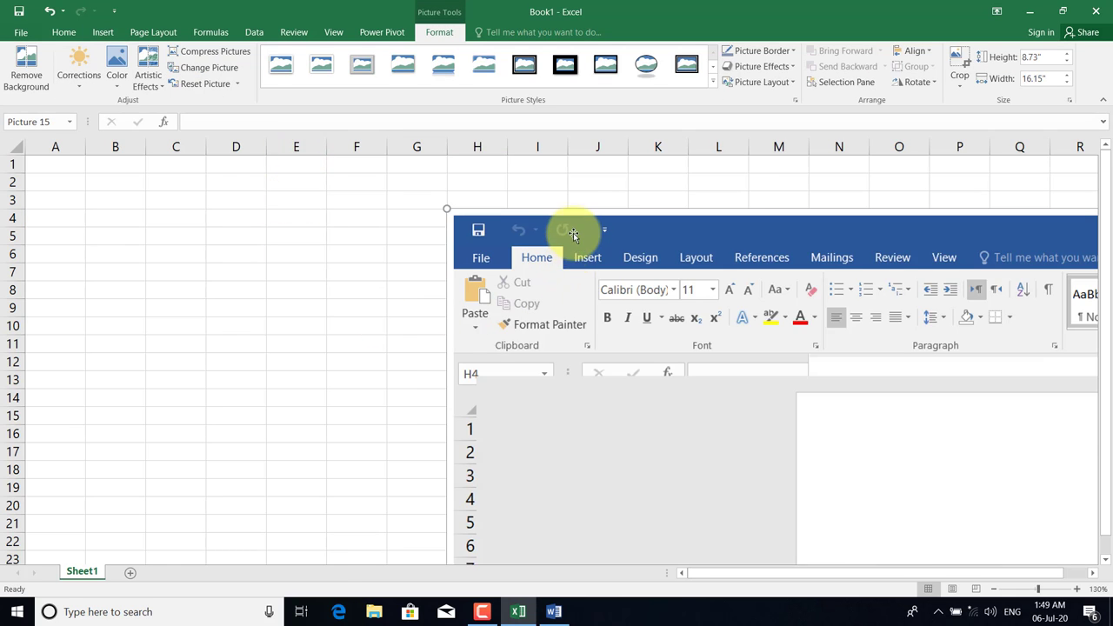
mouse_move(573, 235)
mouse_down()
mouse_move(427, 206)
mouse_move(298, 142)
mouse_up()
key(Escape)
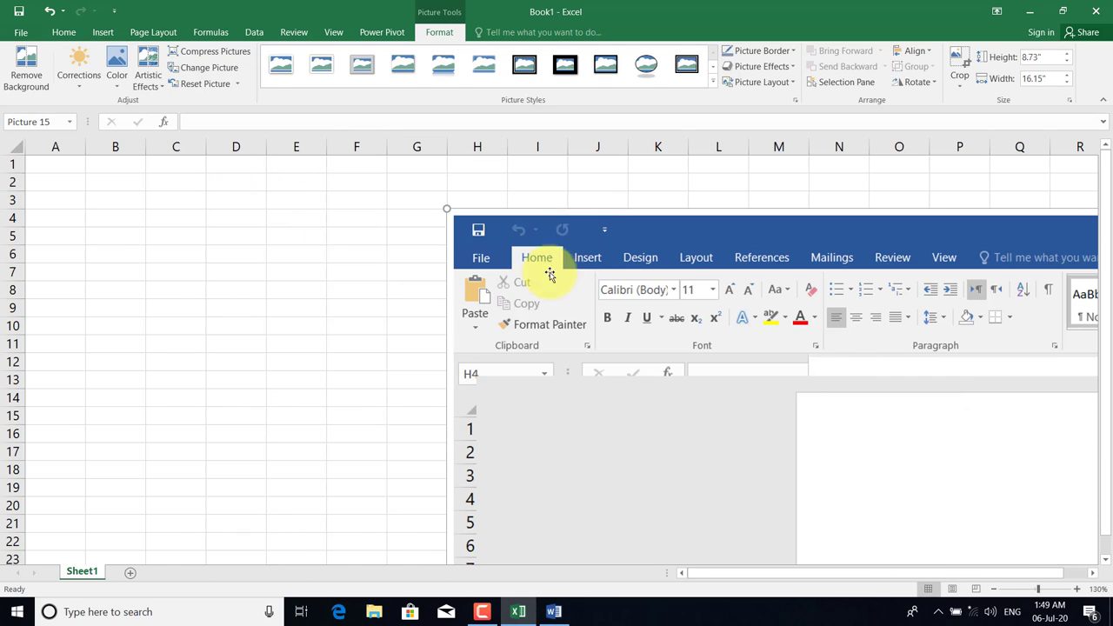
drag(618, 237, 395, 239)
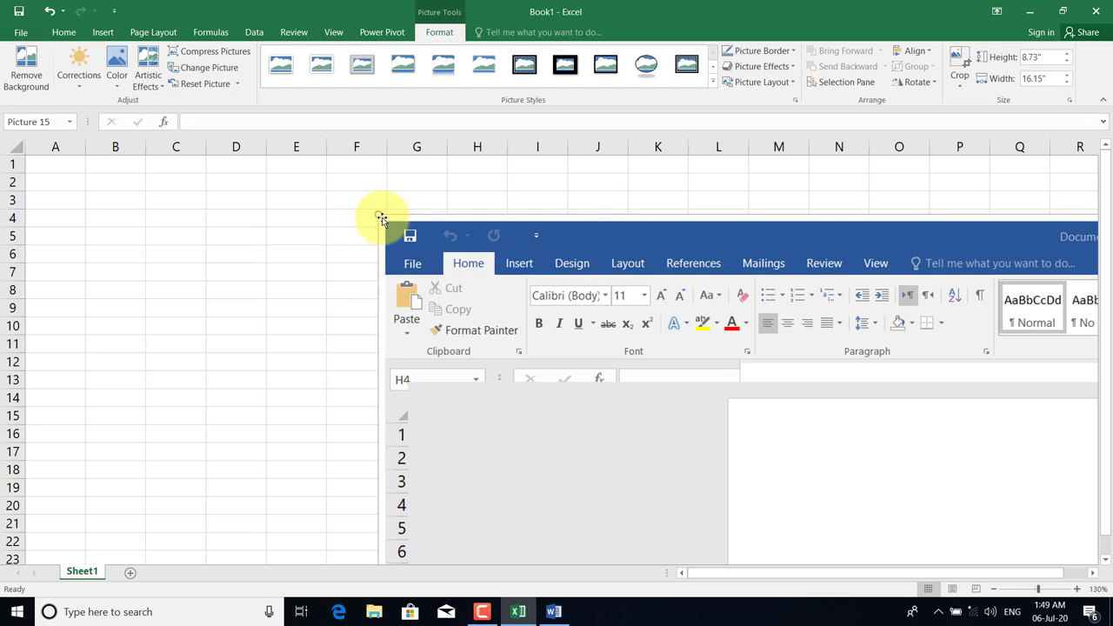
drag(379, 216, 715, 397)
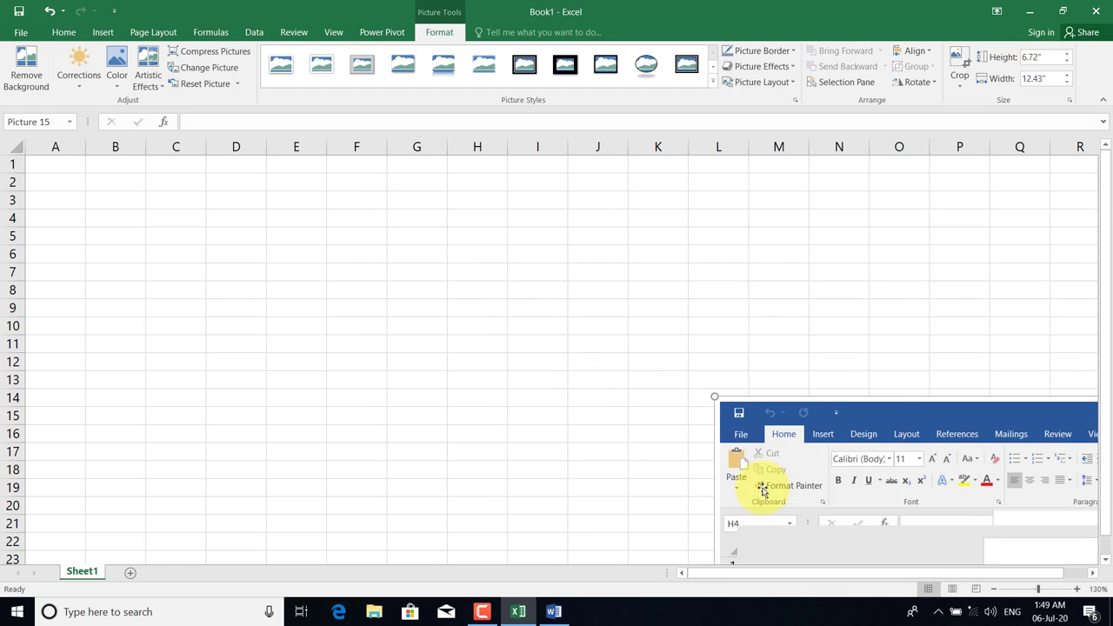
mouse_move(976, 418)
mouse_down()
mouse_move(484, 186)
mouse_move(301, 150)
mouse_up()
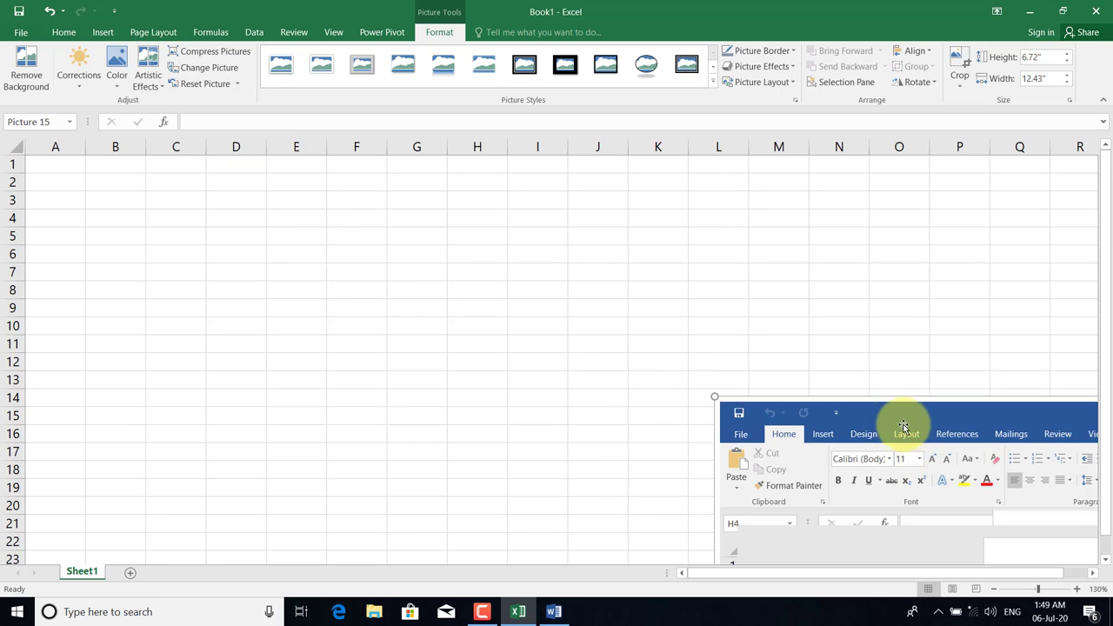
drag(902, 427, 397, 218)
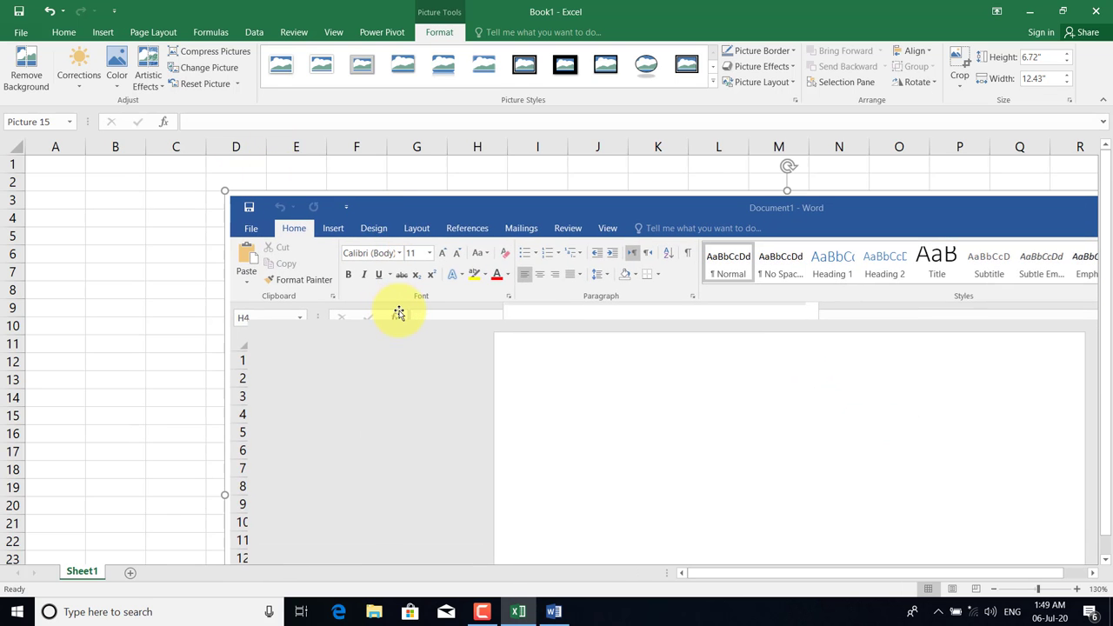
key(Delete)
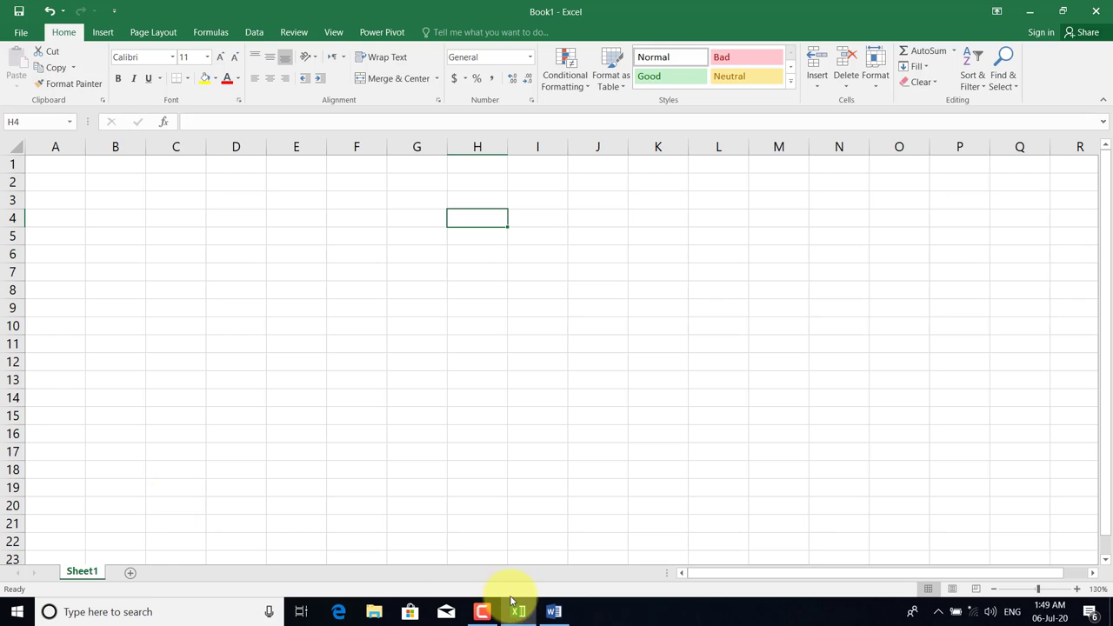
click(537, 618)
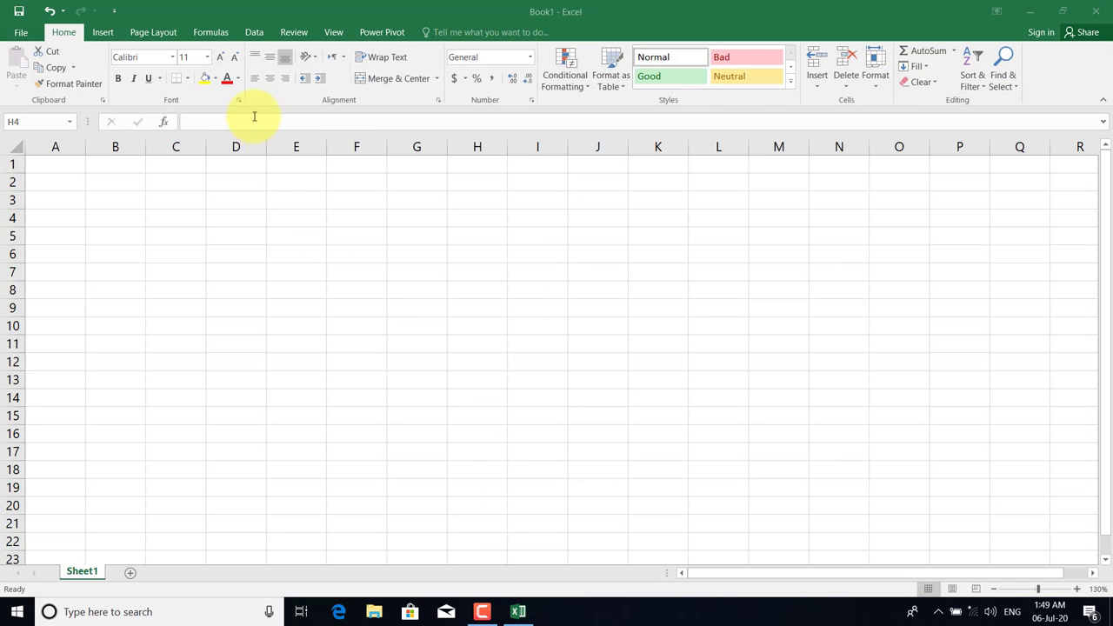
click(92, 33)
click(98, 33)
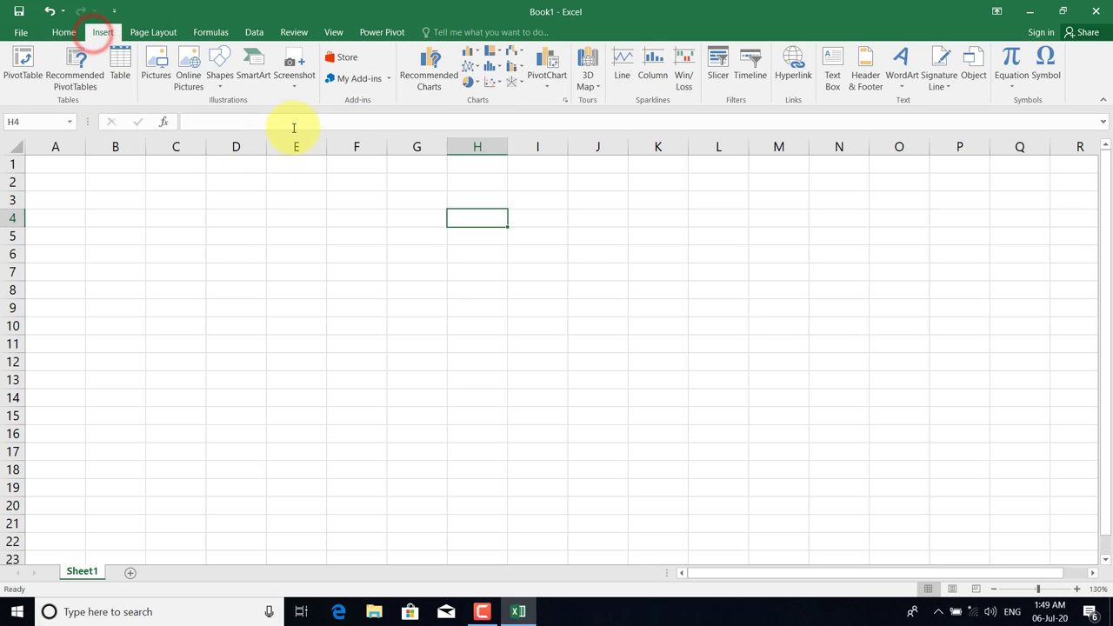
click(292, 87)
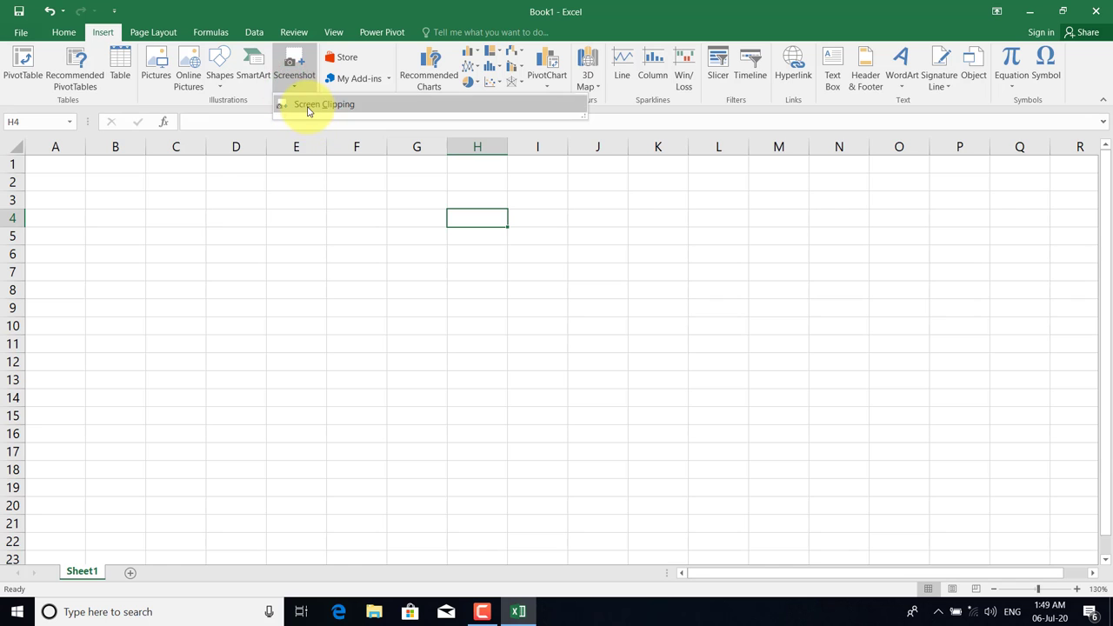
click(305, 104)
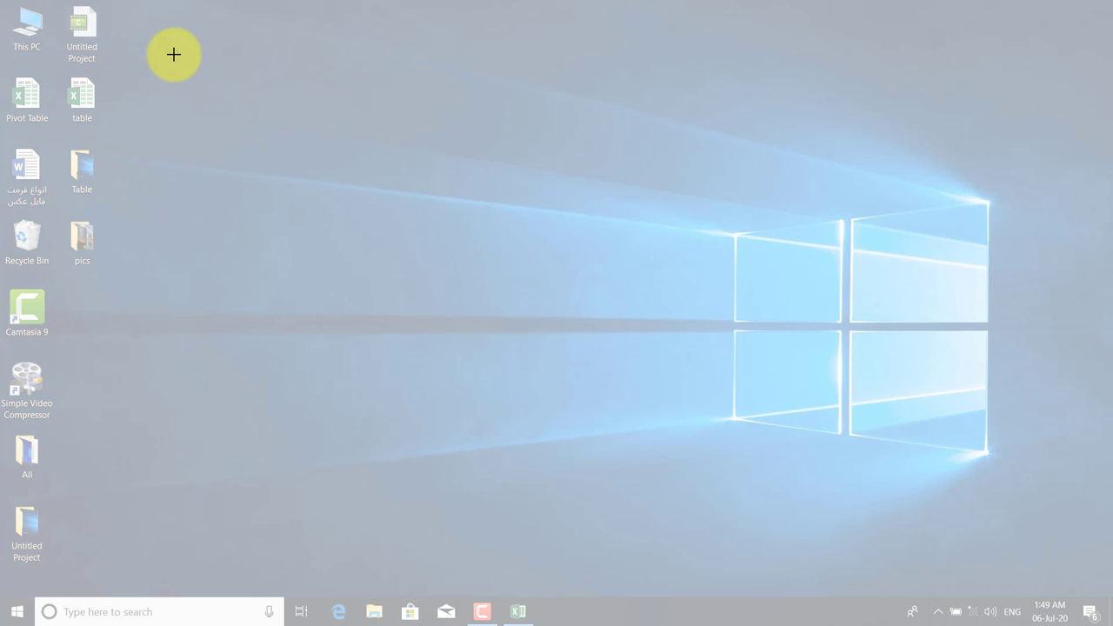
drag(172, 47, 892, 466)
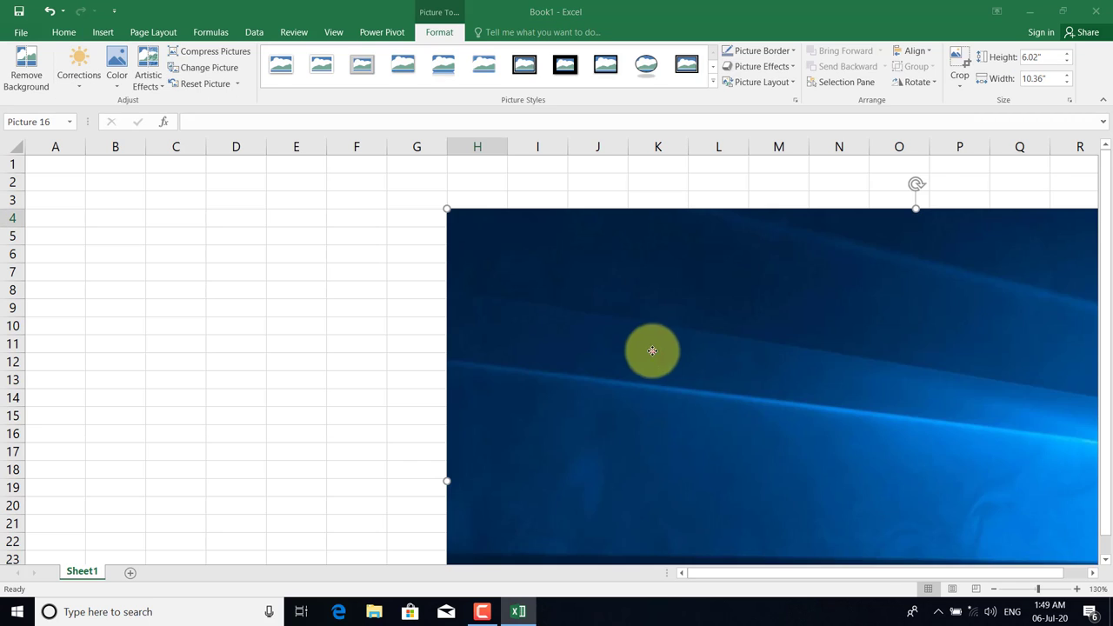
drag(652, 351, 338, 271)
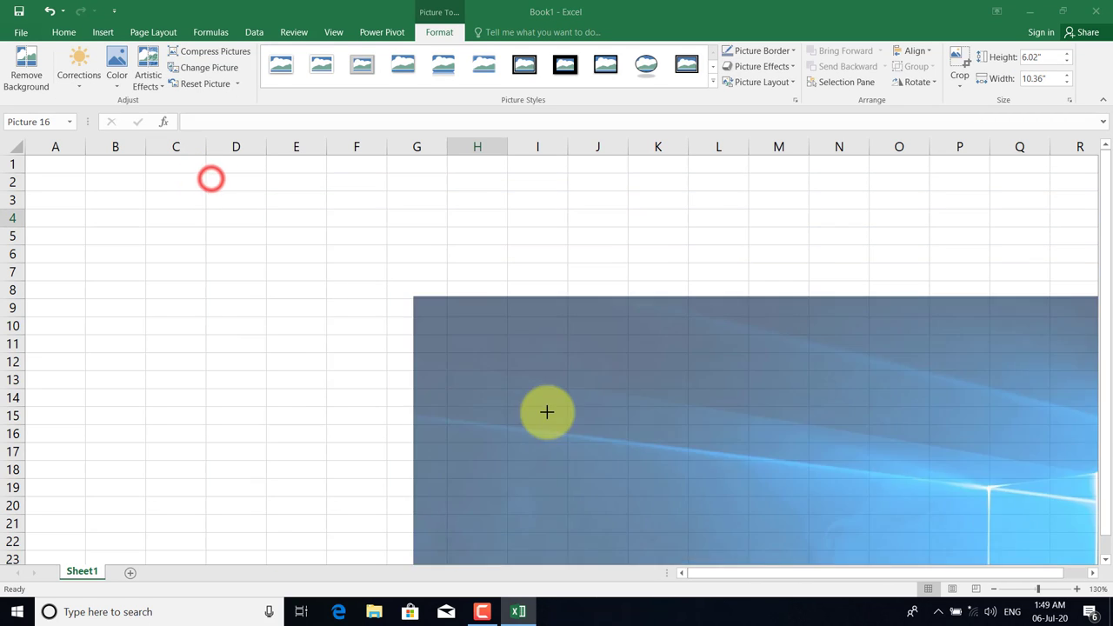
drag(212, 178, 586, 400)
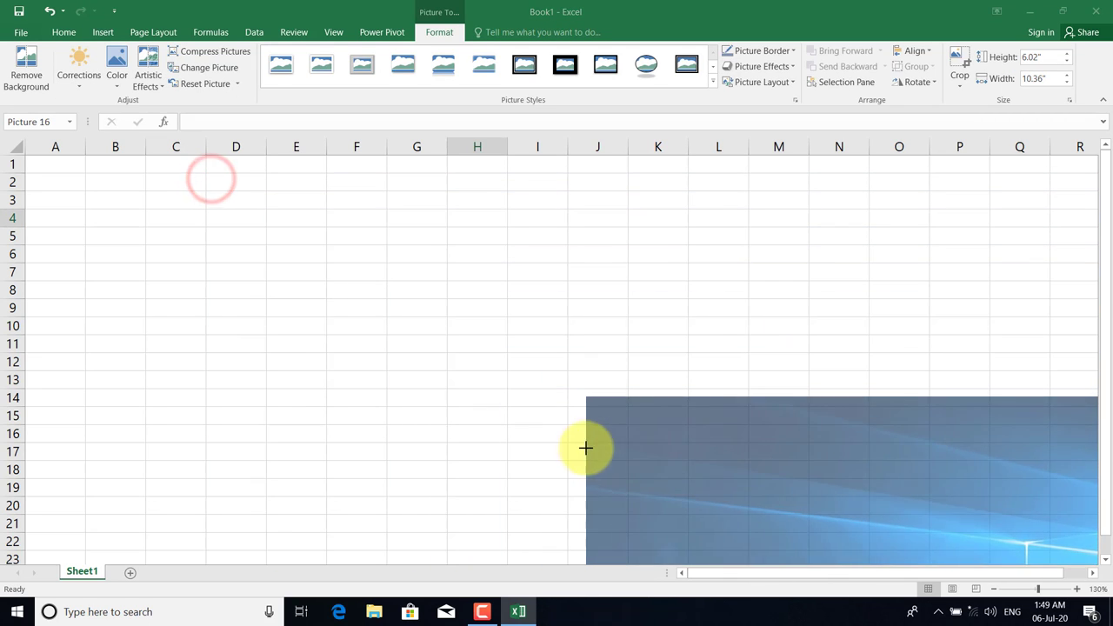
mouse_move(759, 479)
mouse_down()
mouse_move(384, 305)
mouse_move(367, 286)
mouse_up()
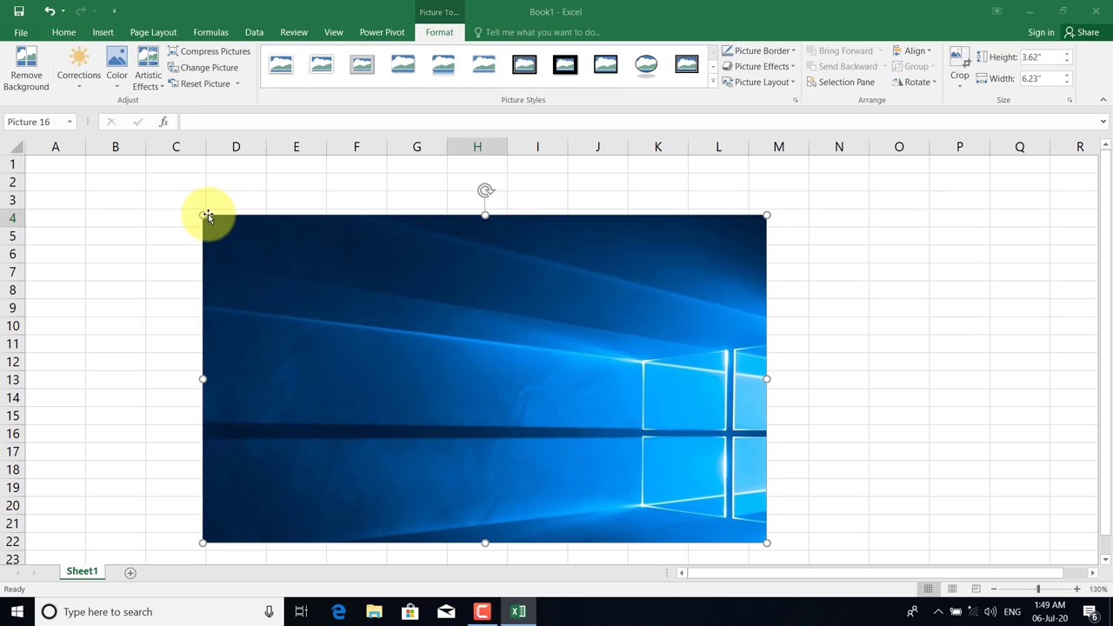
drag(202, 217, 311, 278)
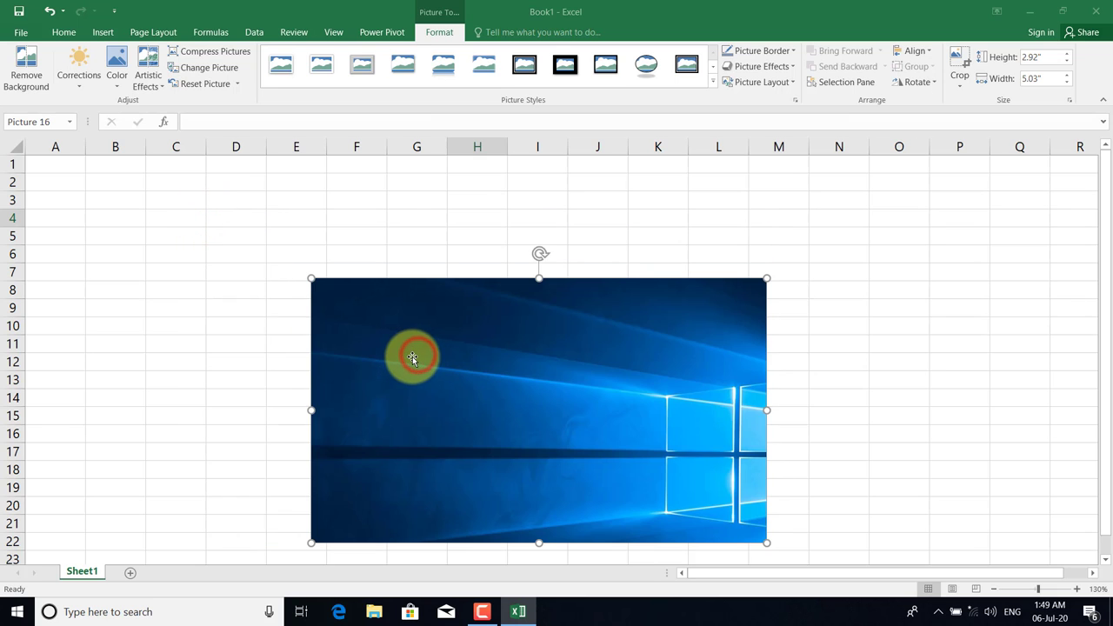
key(Delete)
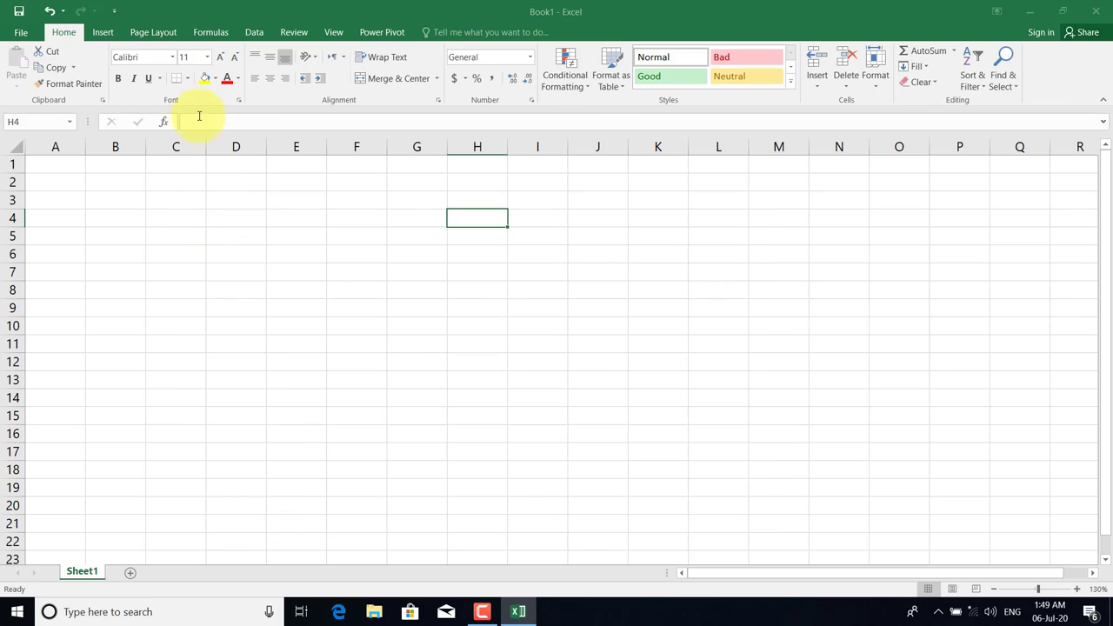
click(97, 31)
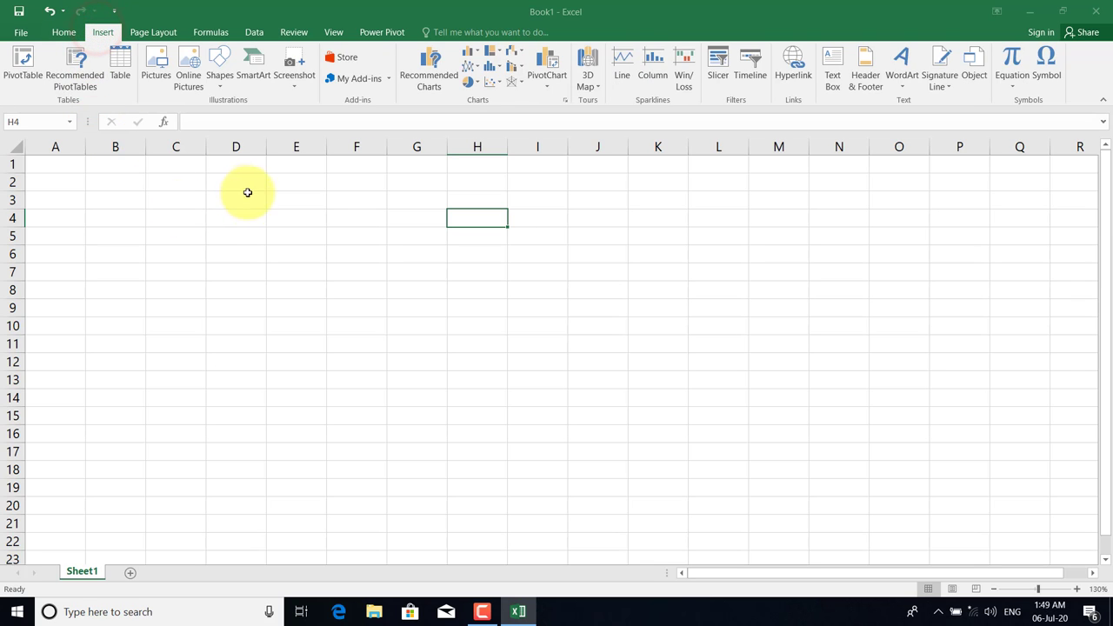
click(389, 78)
click(391, 78)
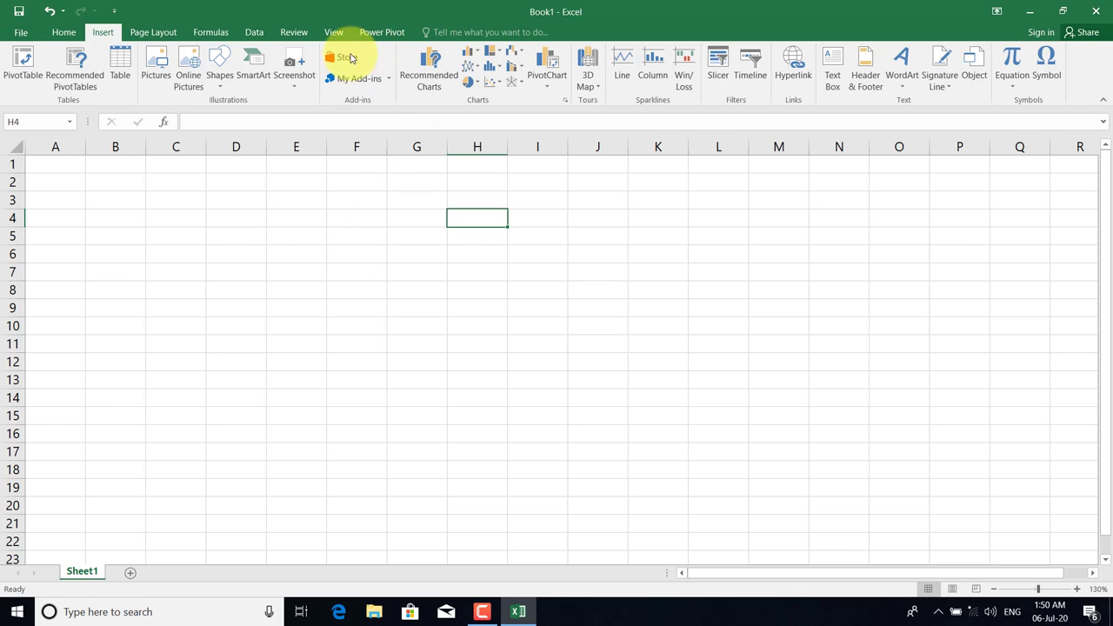
click(388, 80)
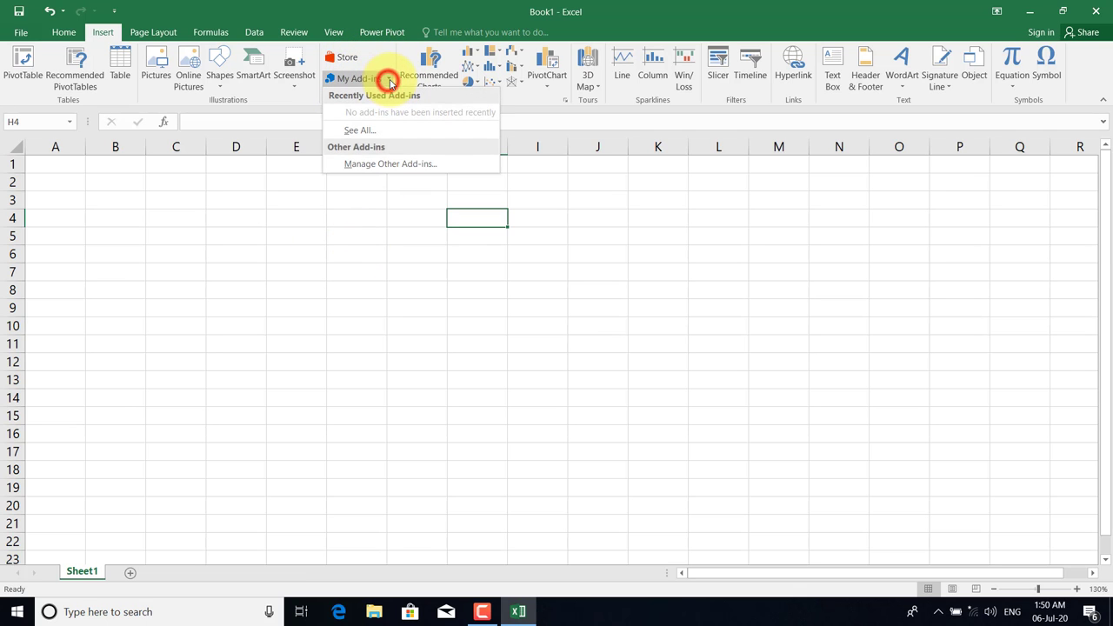
click(389, 80)
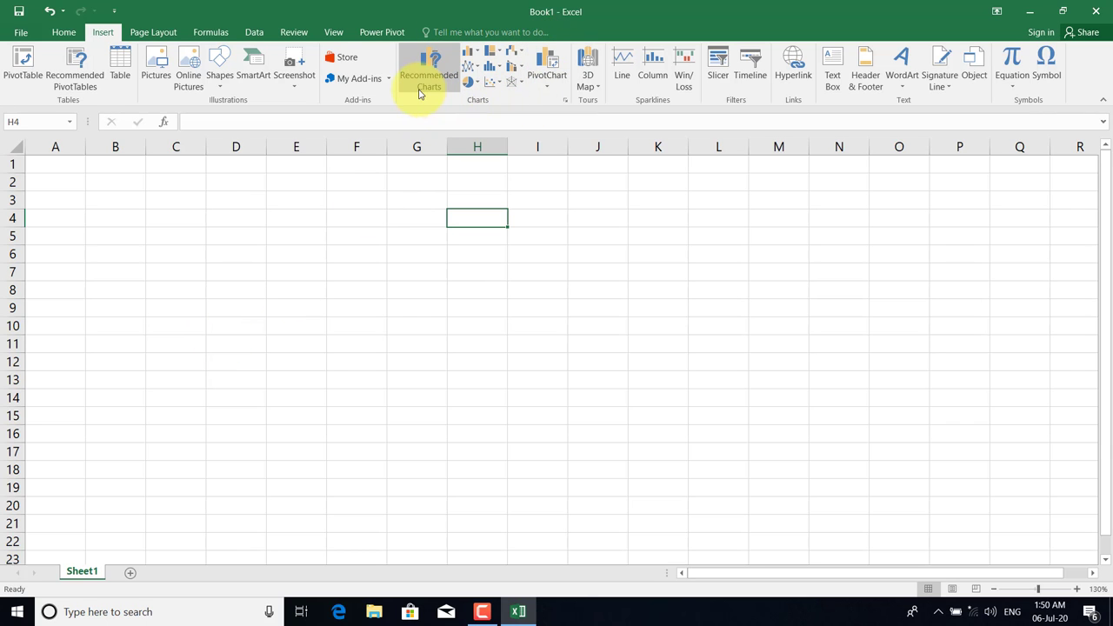
click(373, 255)
Enter headers Products and Sales in C4:D4 and CPU, Monitor, Mouse, Keyboard in C5:C8.
click(235, 253)
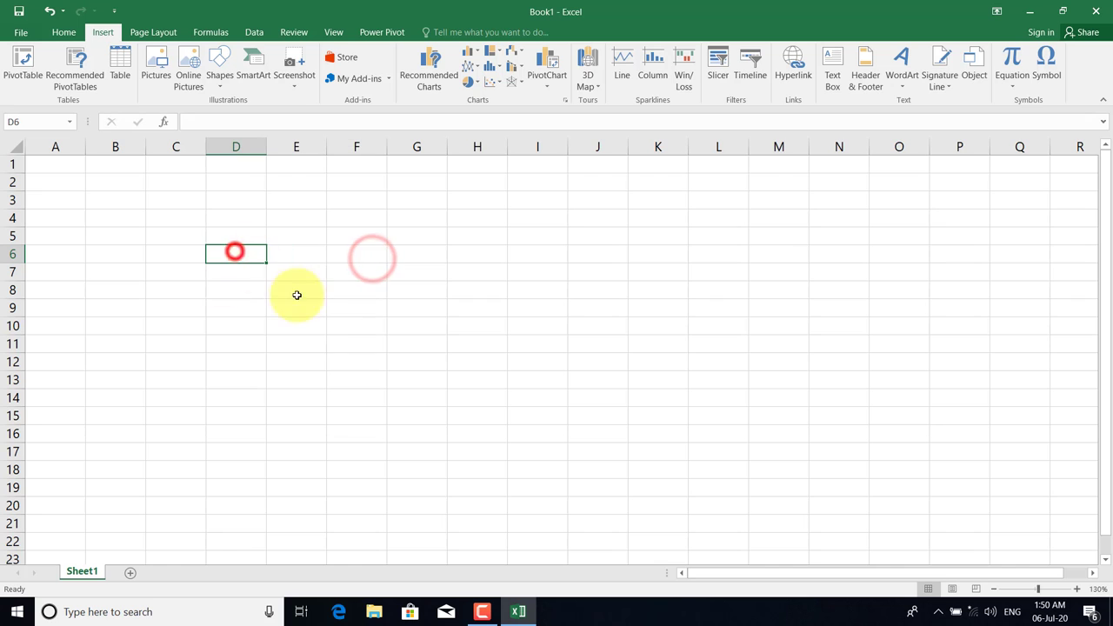
ctrl+scroll(347, 293, up, 3)
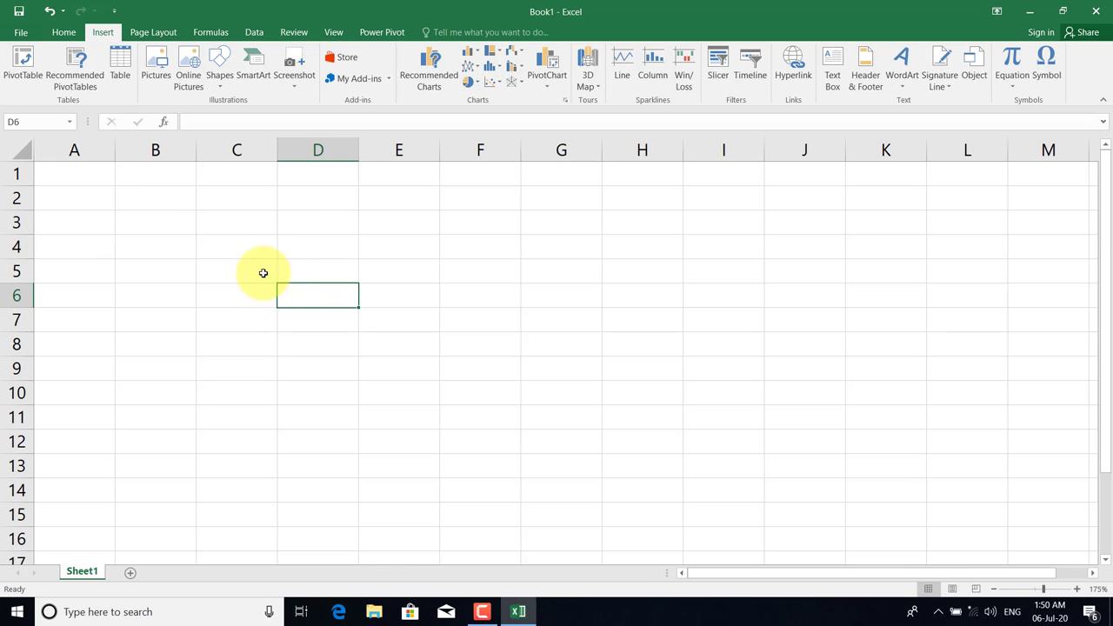
click(225, 252)
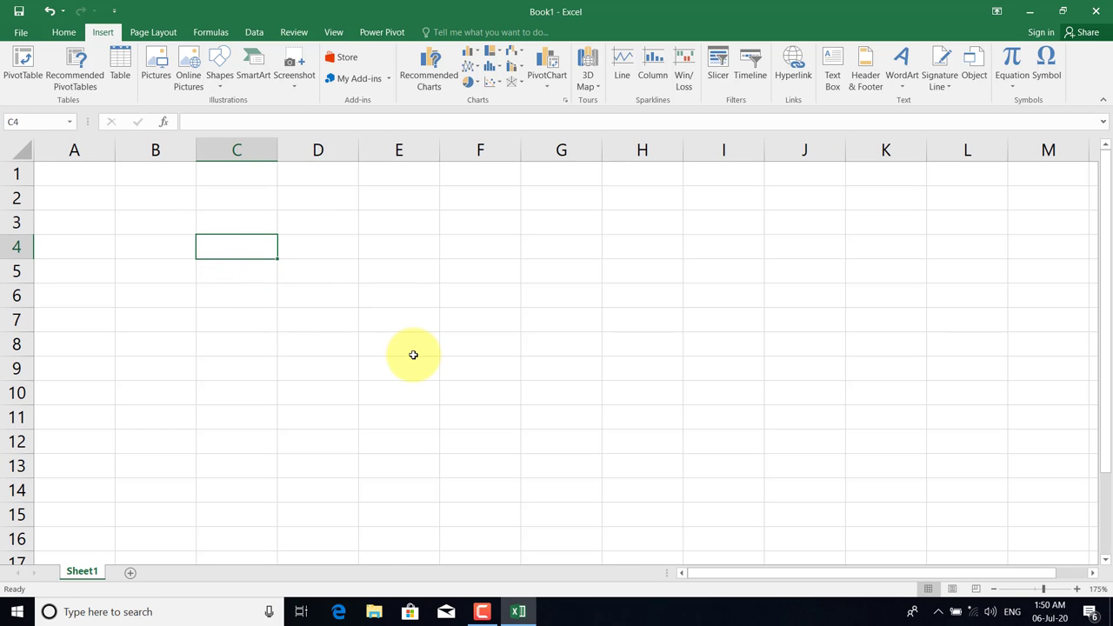
text(Products)
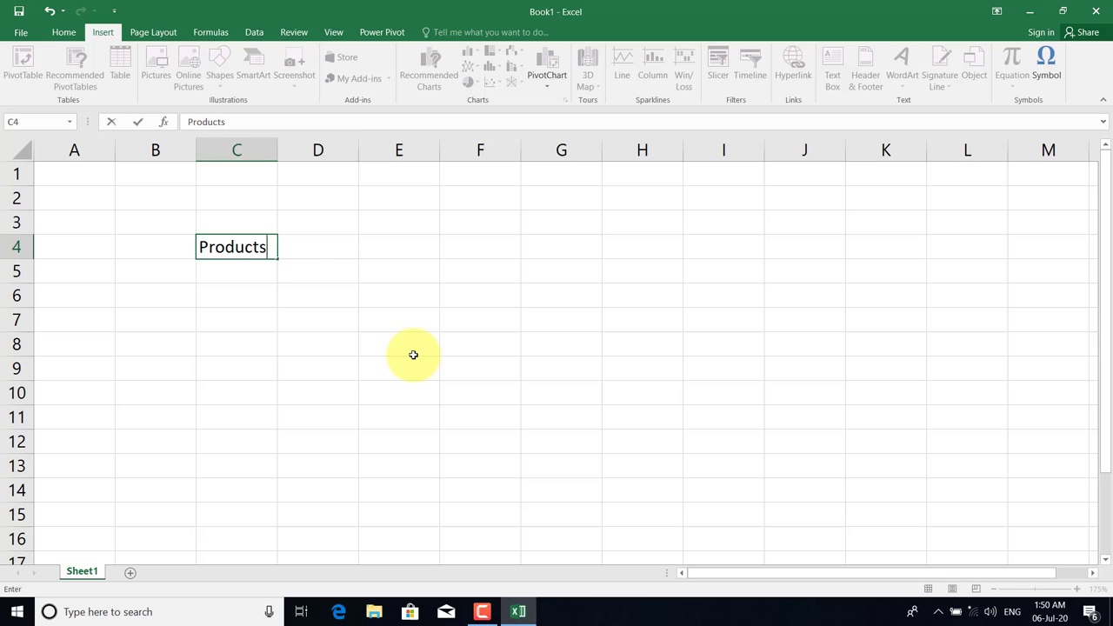
key(Tab)
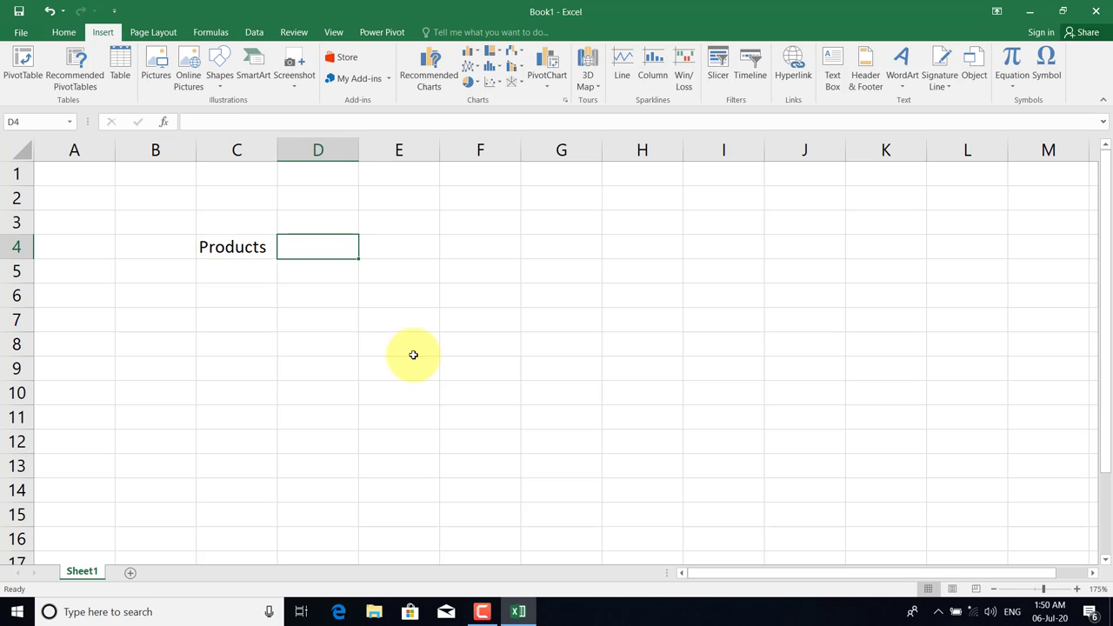
text(Sales)
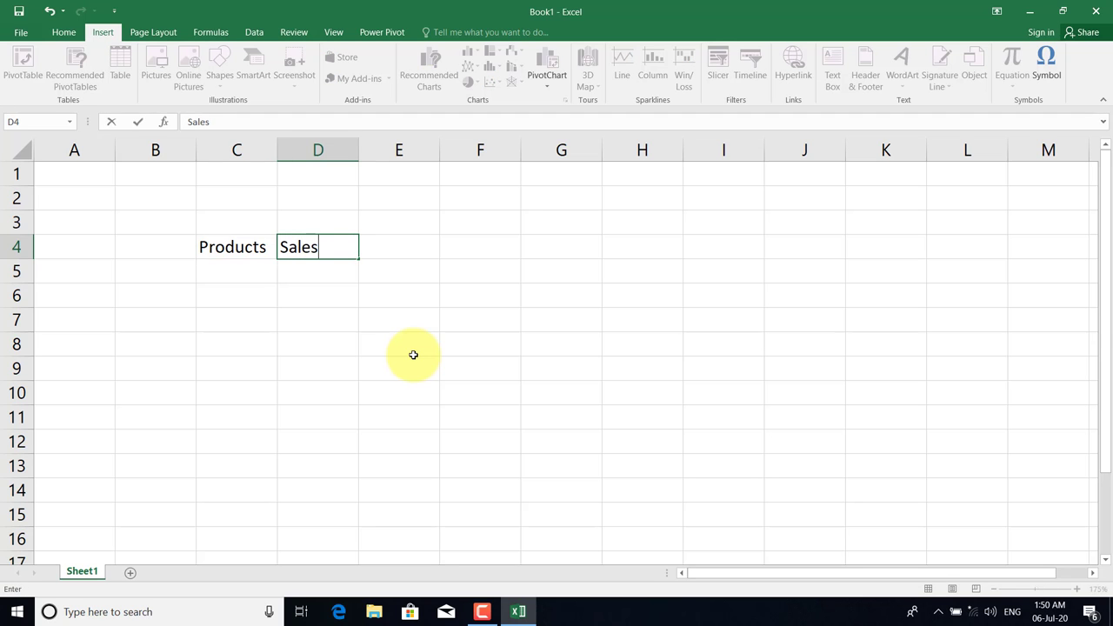
key(Return)
key(Left)
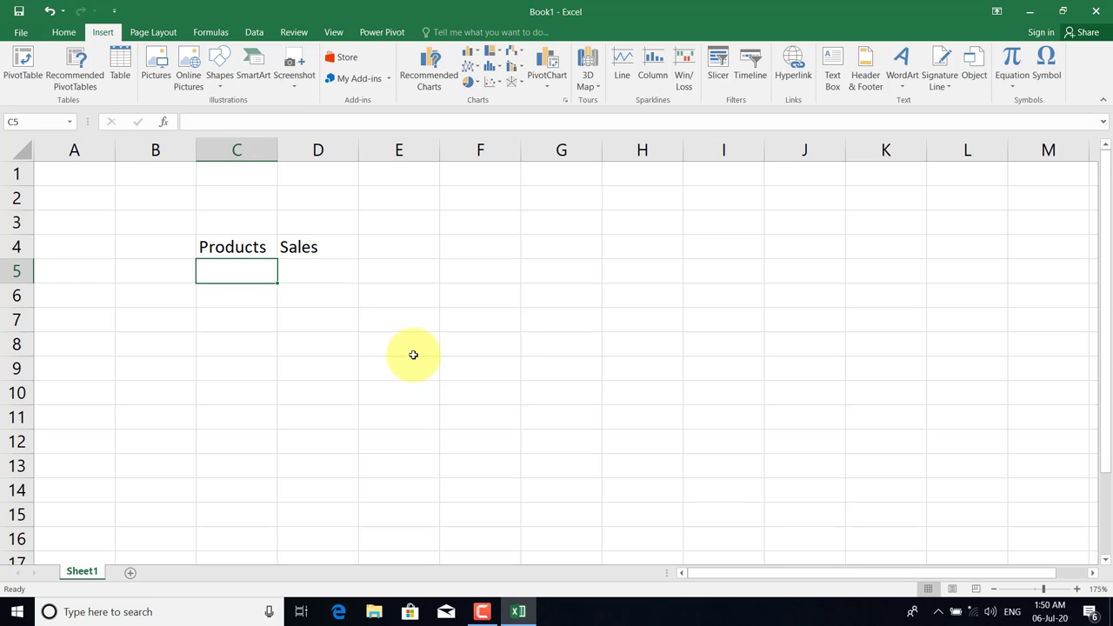
text(CPU)
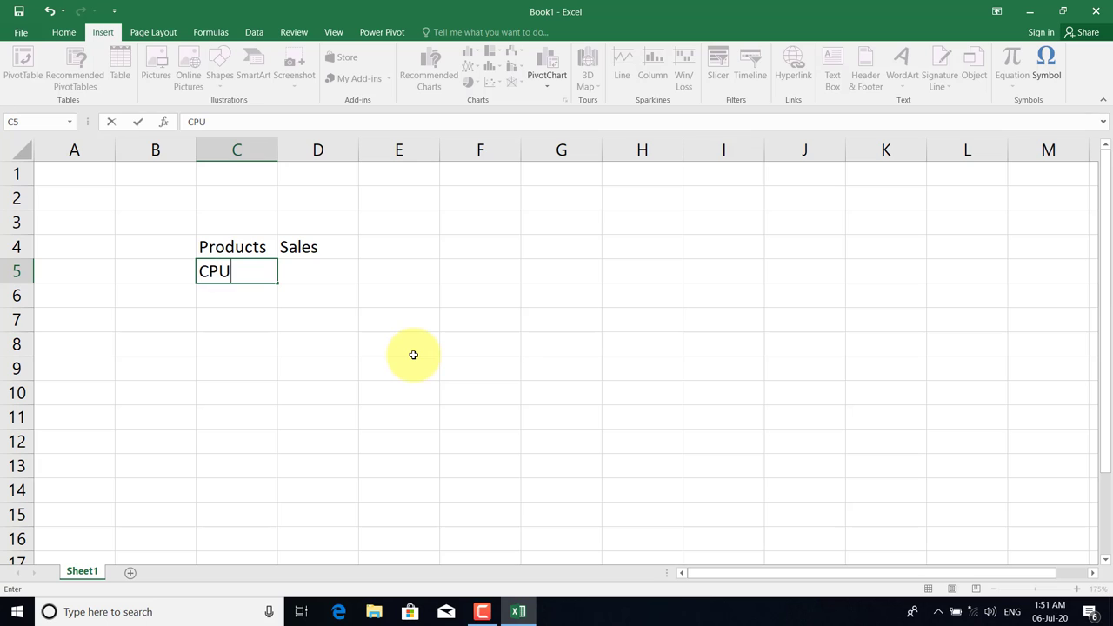
key(Return)
text(Monitor)
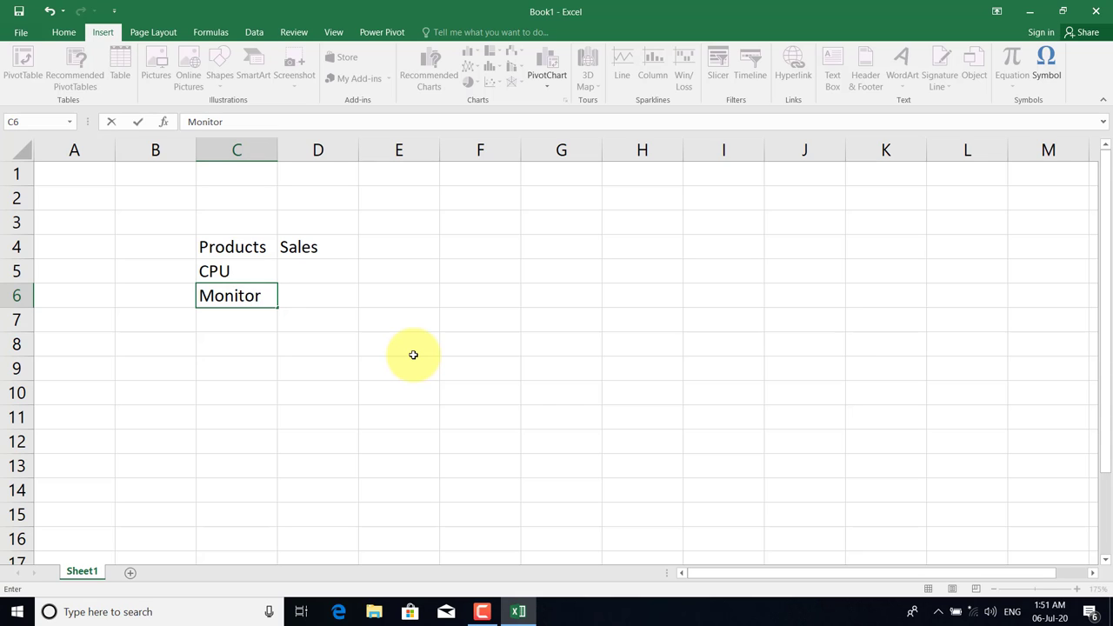
key(Return)
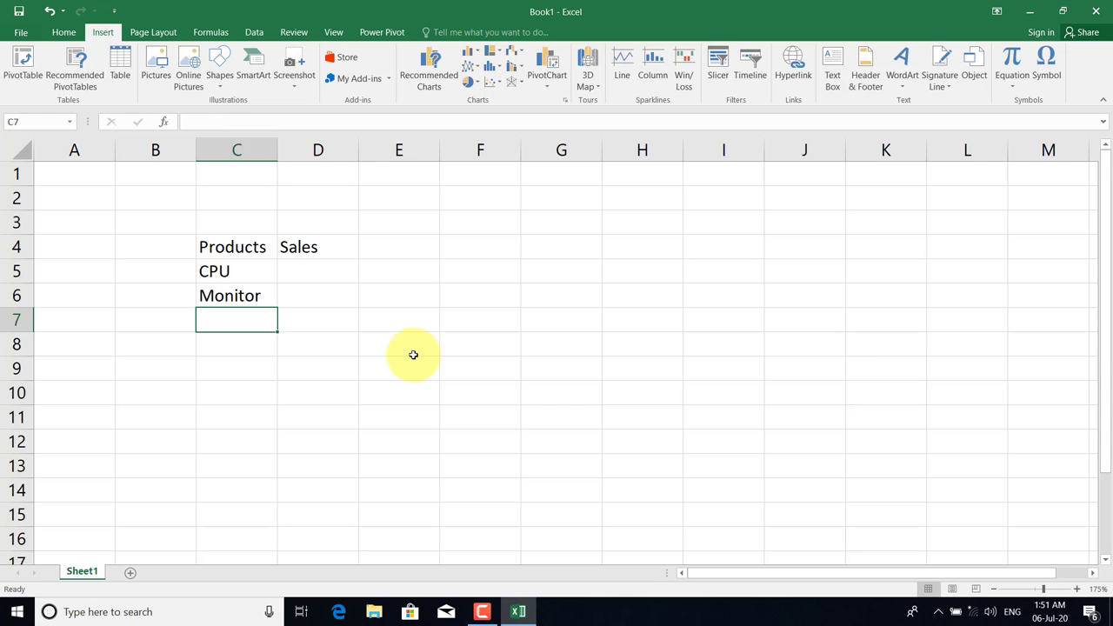
text(m)
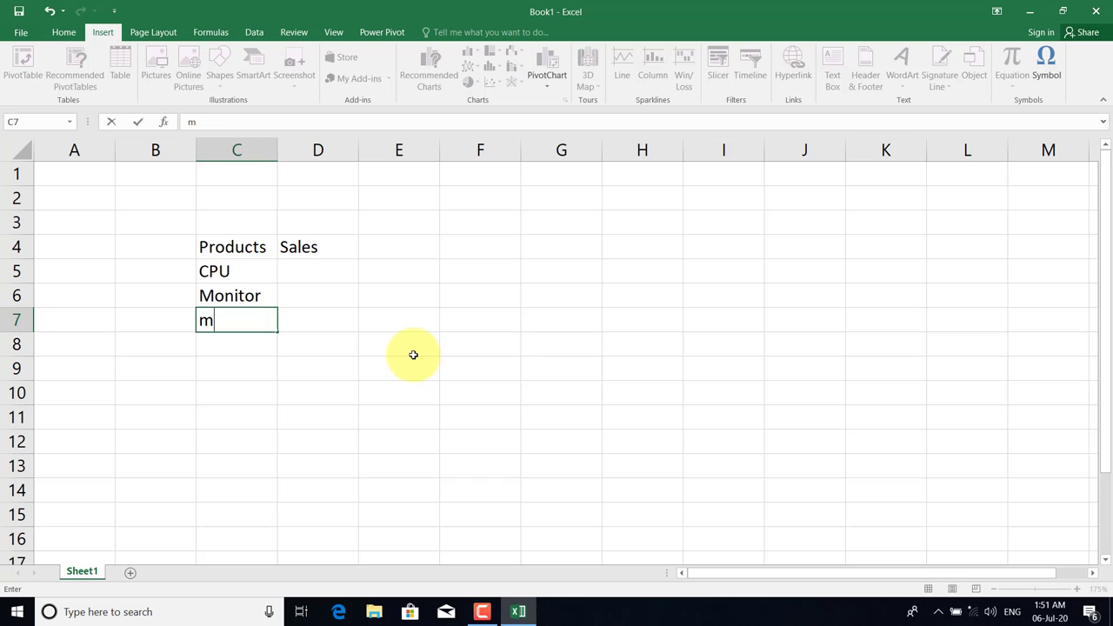
text(Mouse)
key(Return)
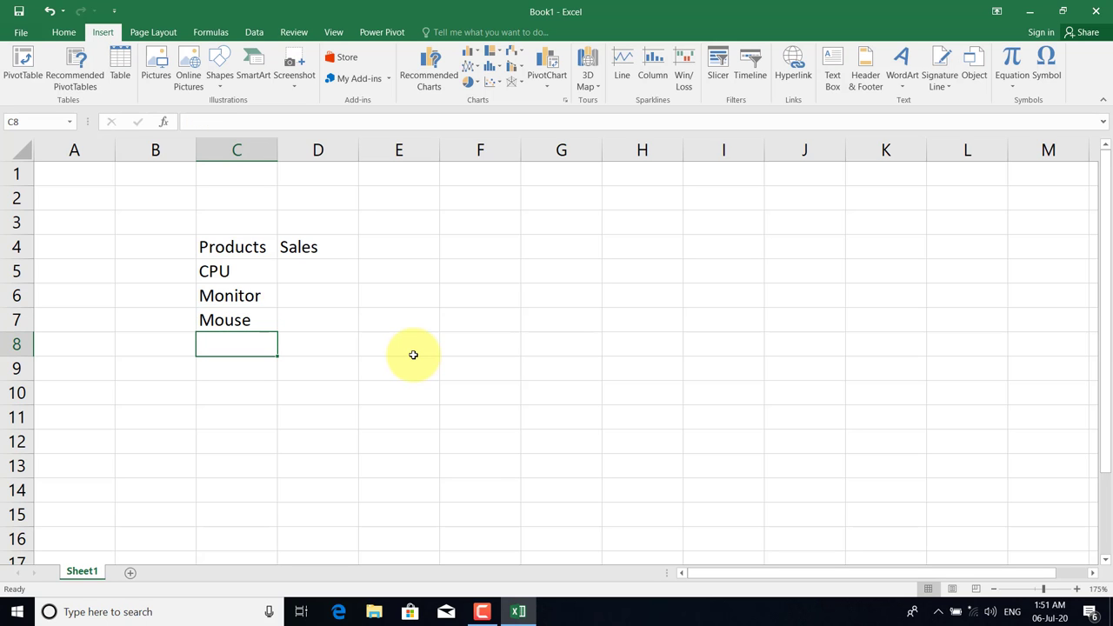
text(Keyboard)
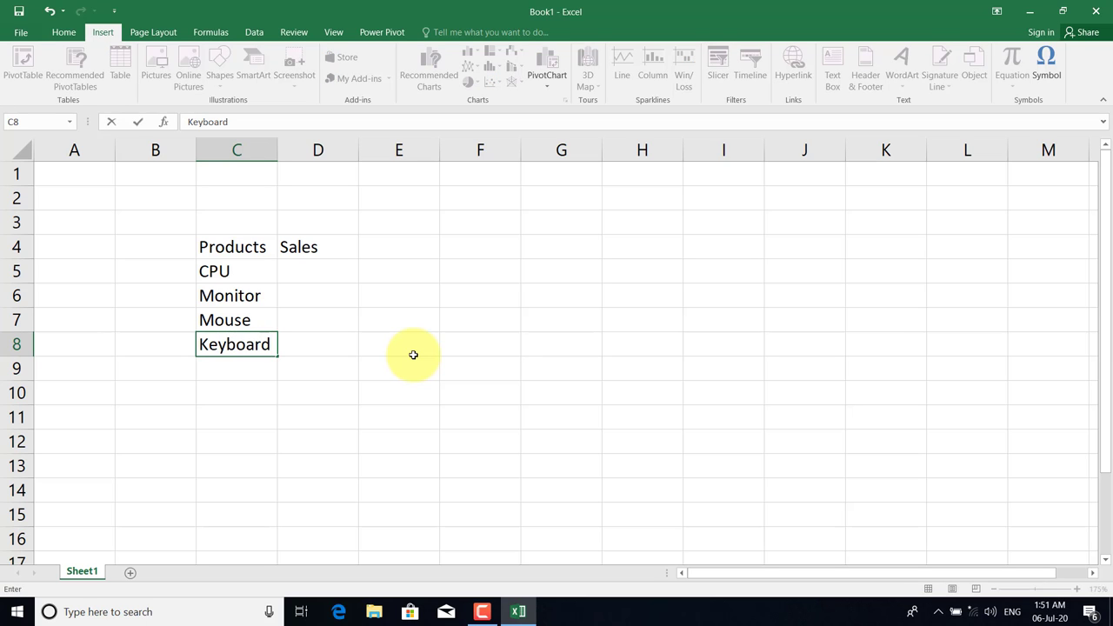
key(Tab)
Enter sales figures 4500, 6300, 4200 and 3800 in D5:D8.
key(Up)
key(Up)
key(Up)
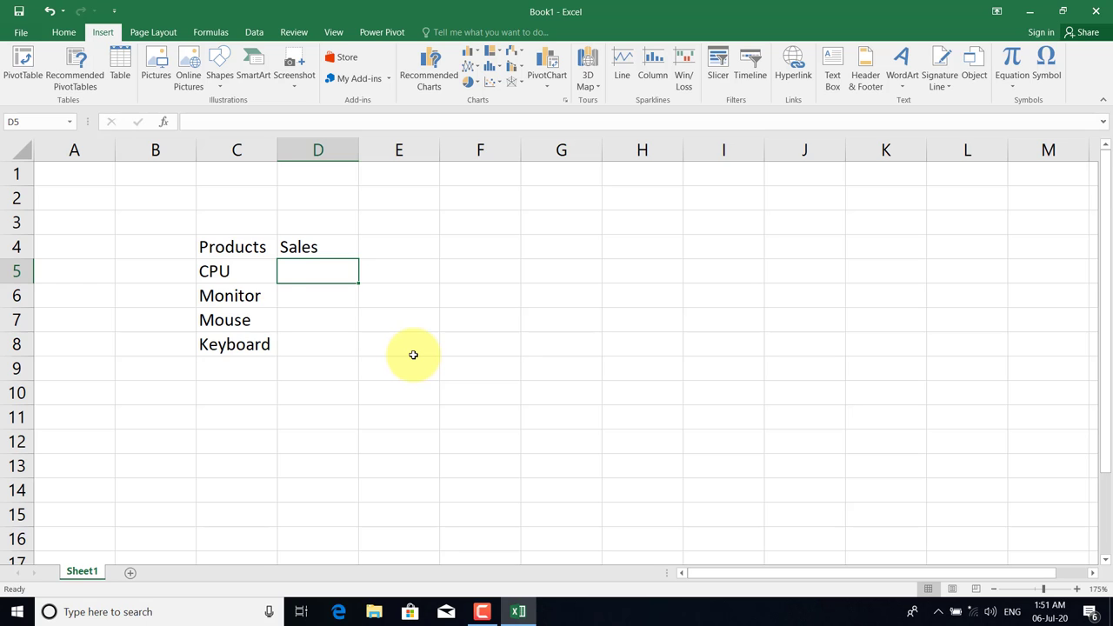
text(4500)
key(ctrl+Return)
key(Down)
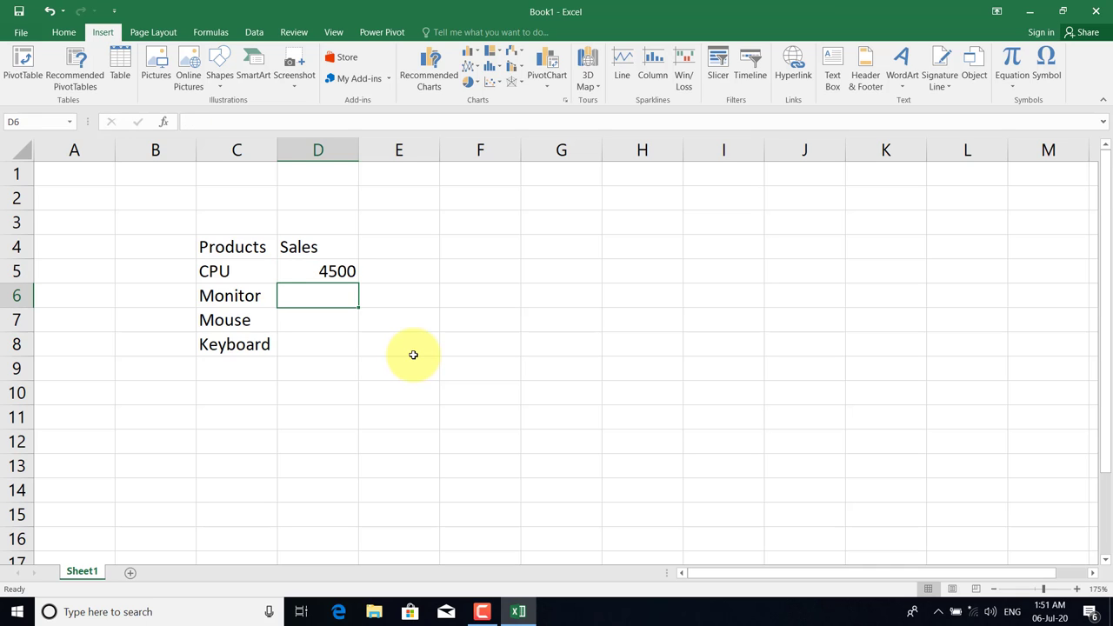
text(8)
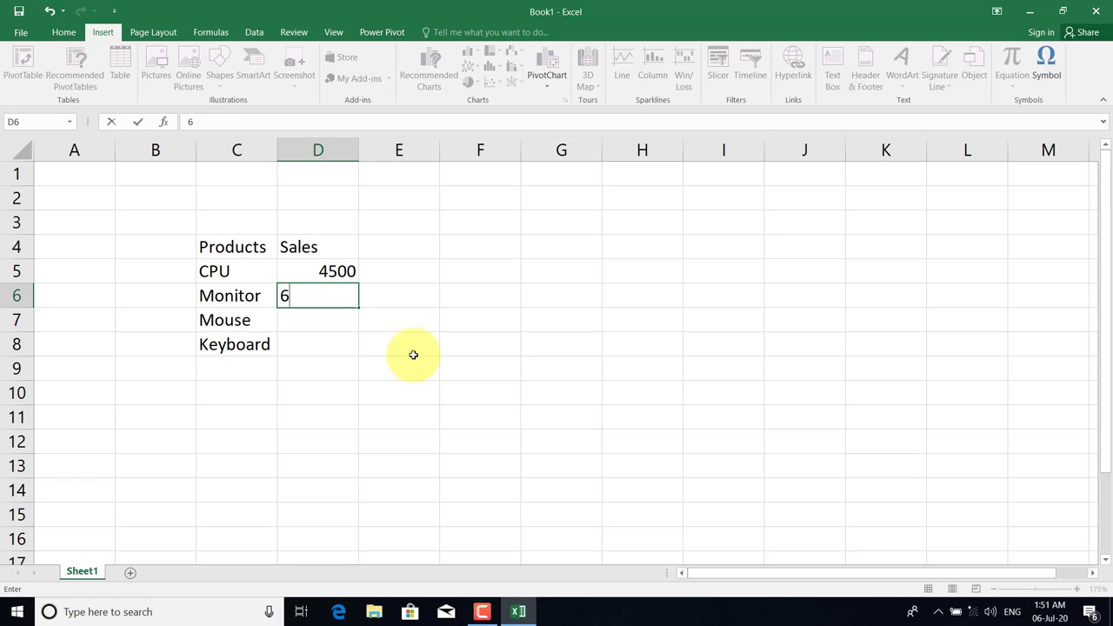
text(300)
key(Return)
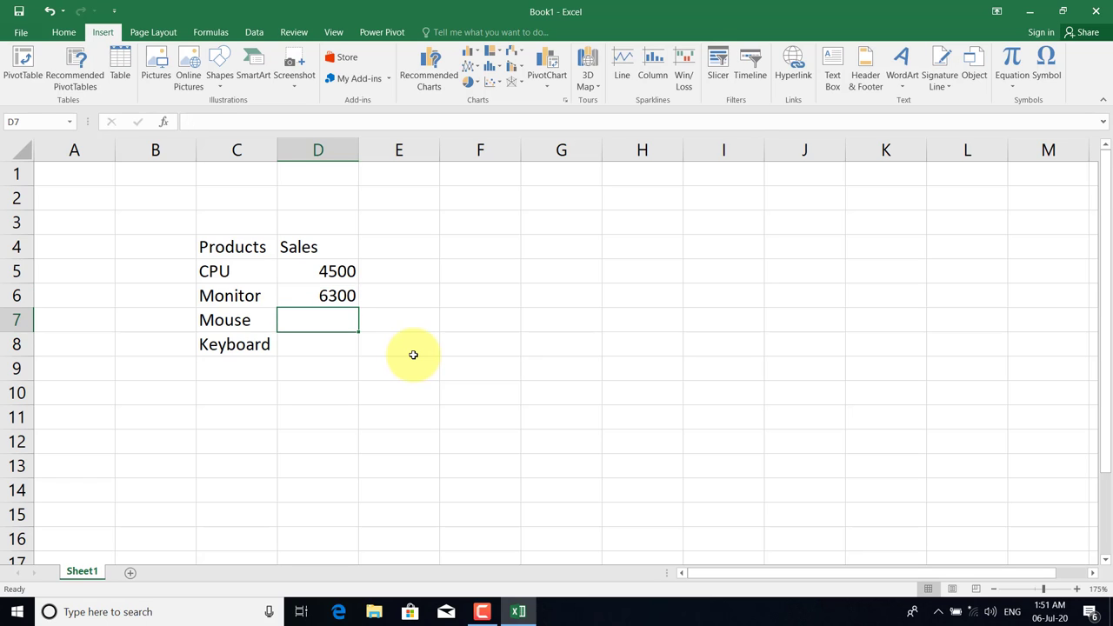
text(4200)
key(Return)
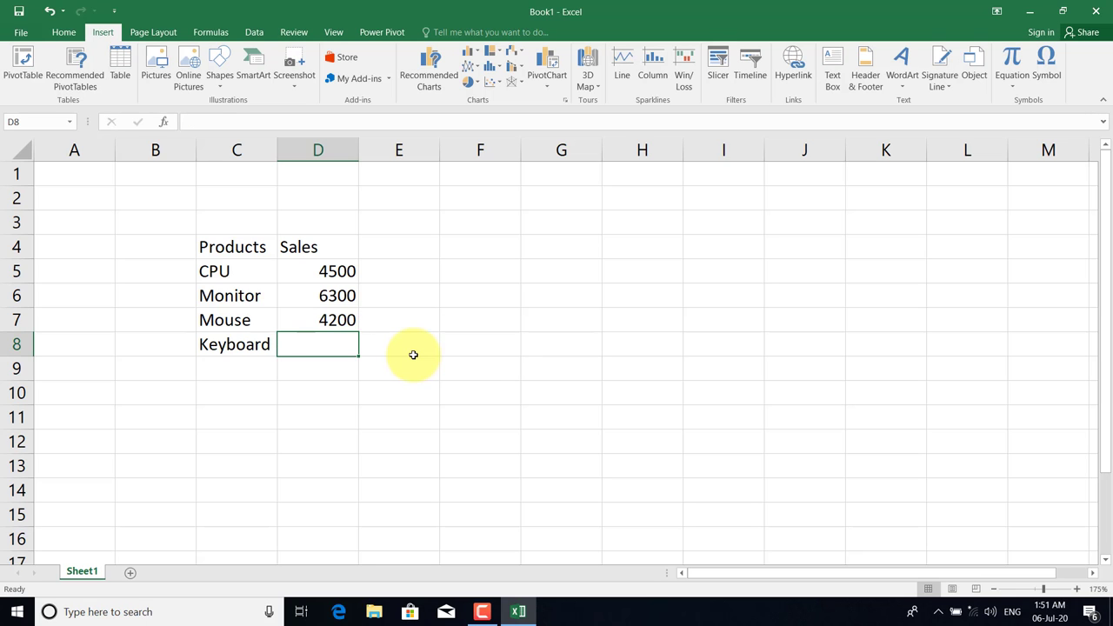
text(3800)
key(Return)
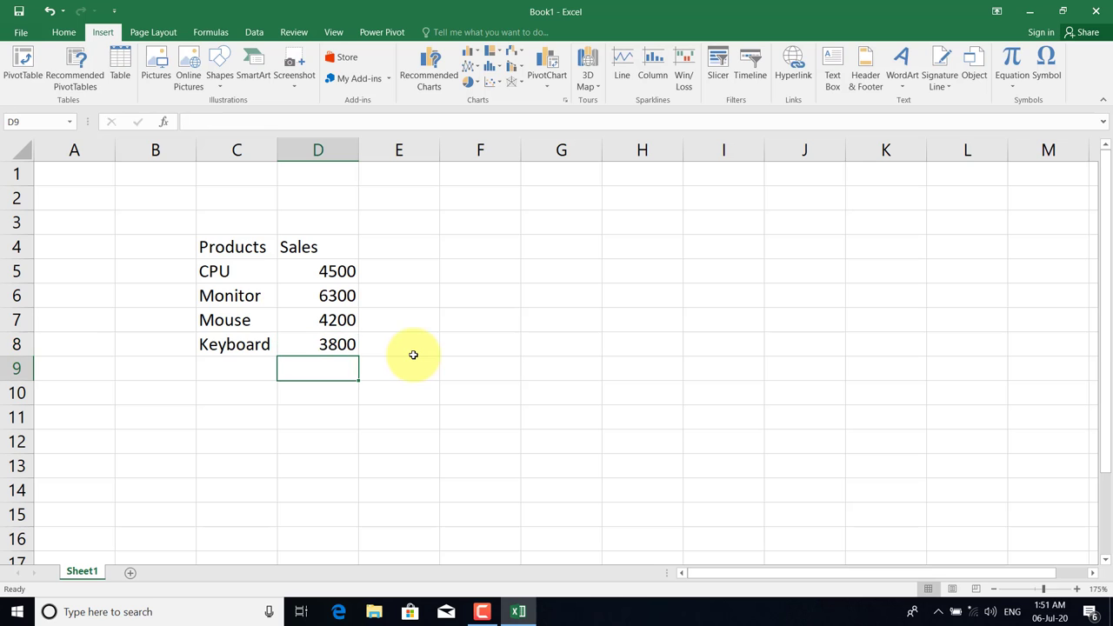
Select the Products/Sales table C4:D8 several times, then clear the selection.
click(426, 276)
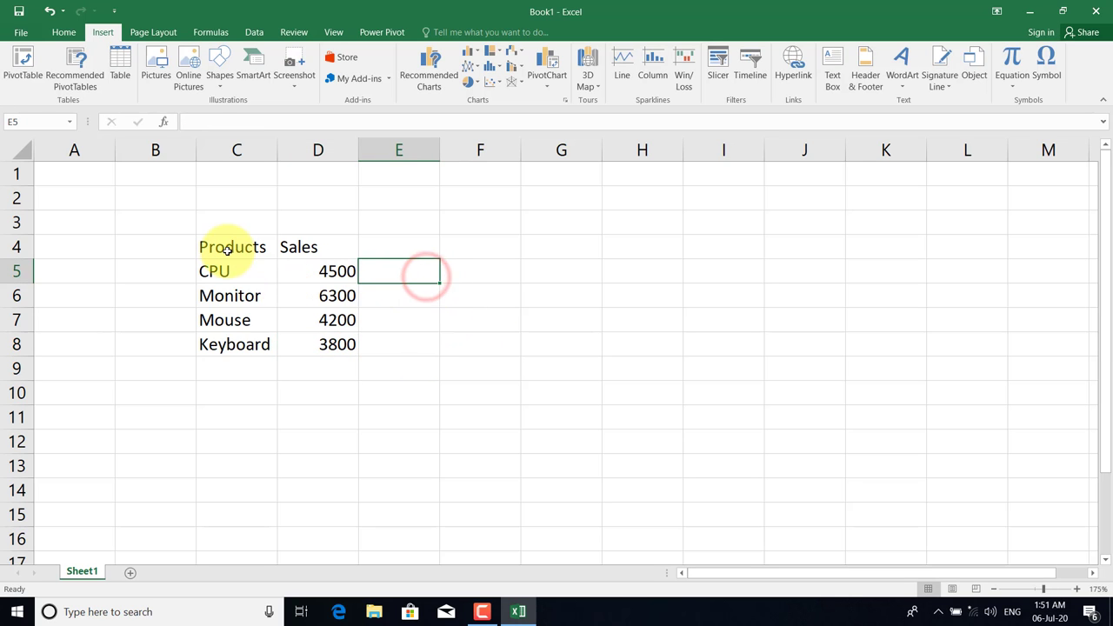
drag(218, 247, 348, 346)
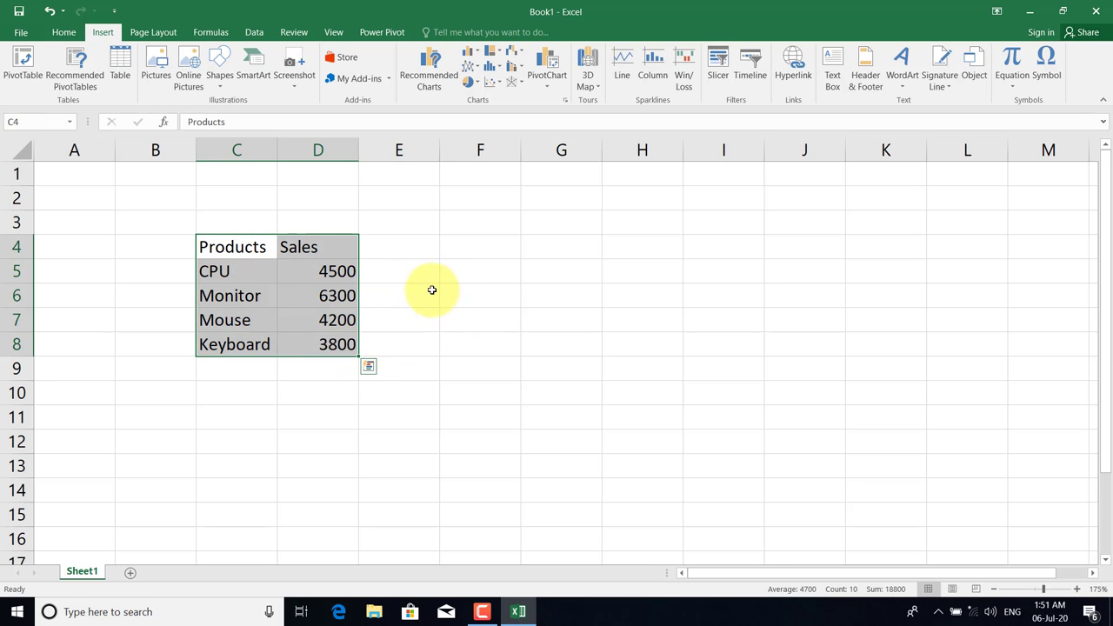
click(298, 247)
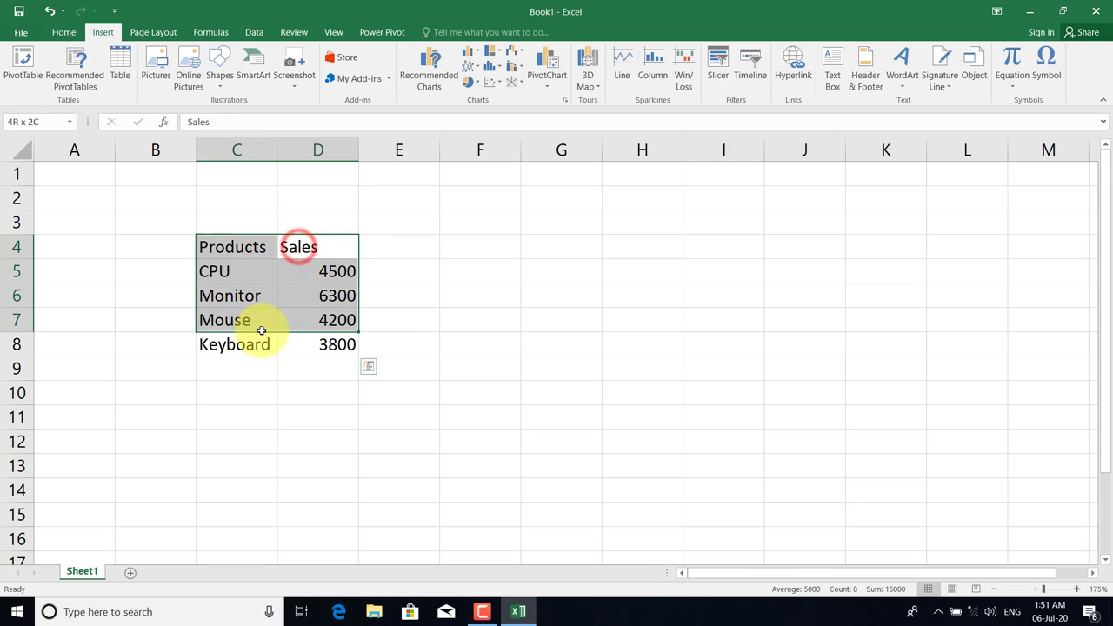
drag(298, 273, 240, 344)
drag(233, 249, 335, 346)
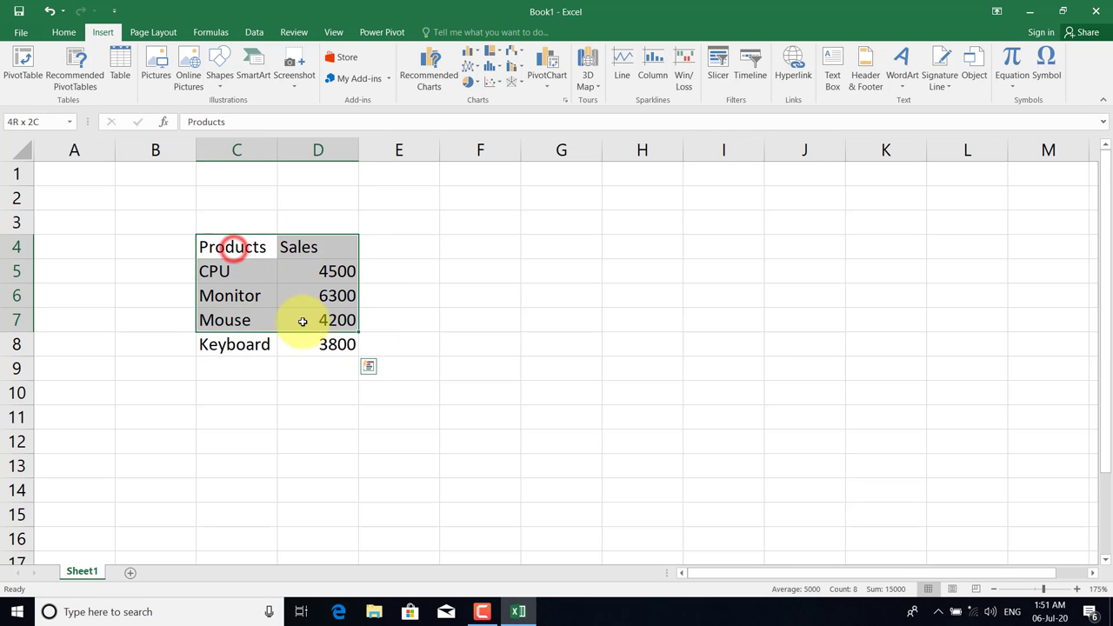
click(428, 256)
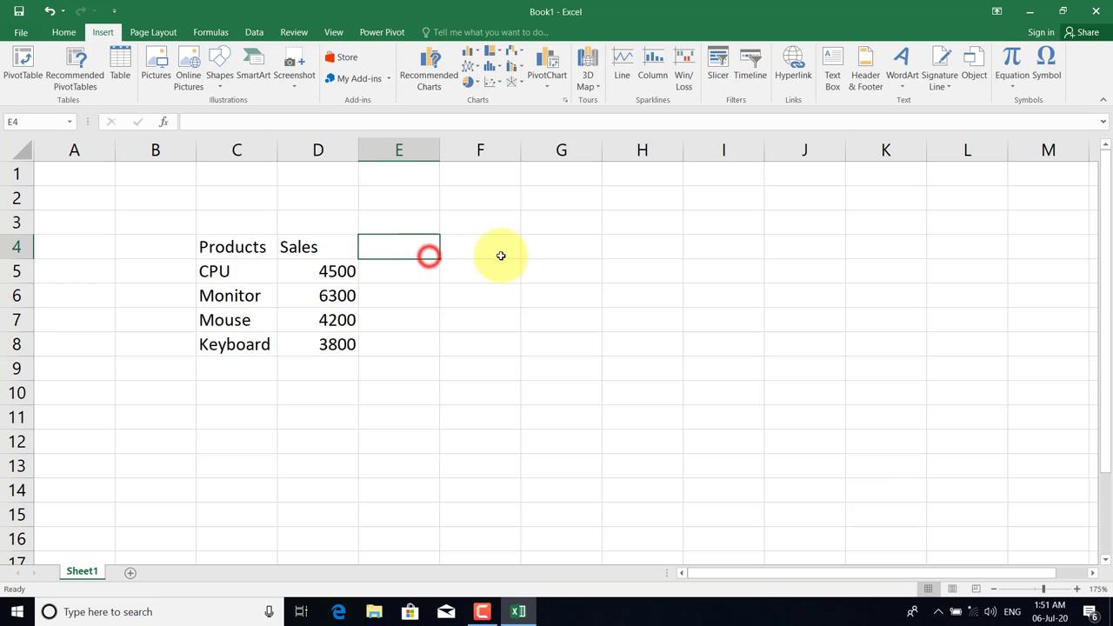
Select empty cell G4, to the right of the table, as the chart's spot.
click(499, 253)
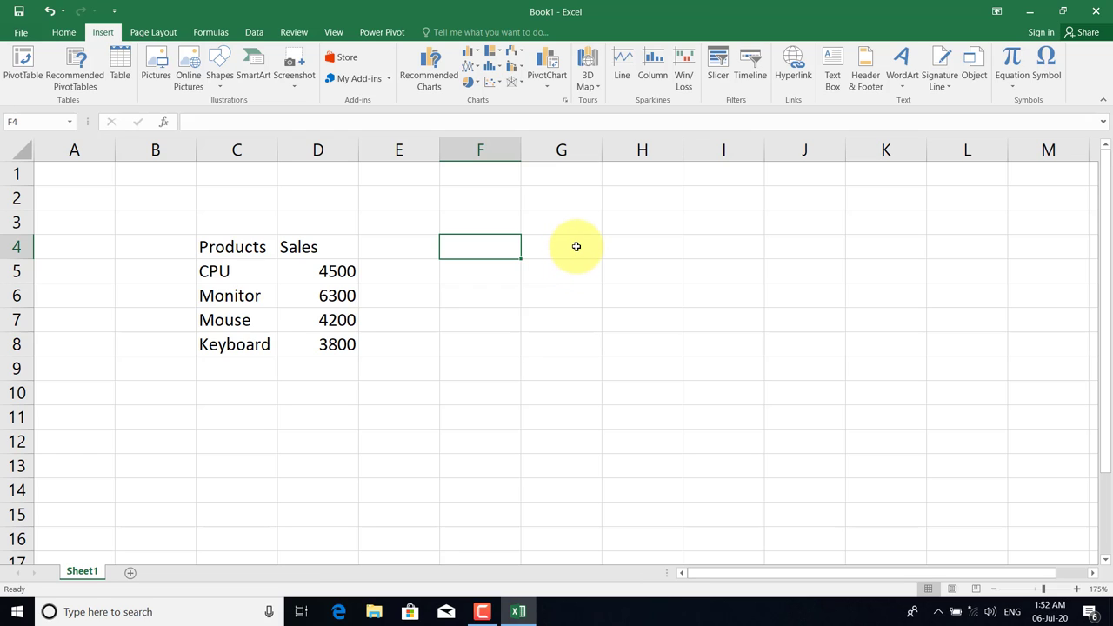
click(576, 247)
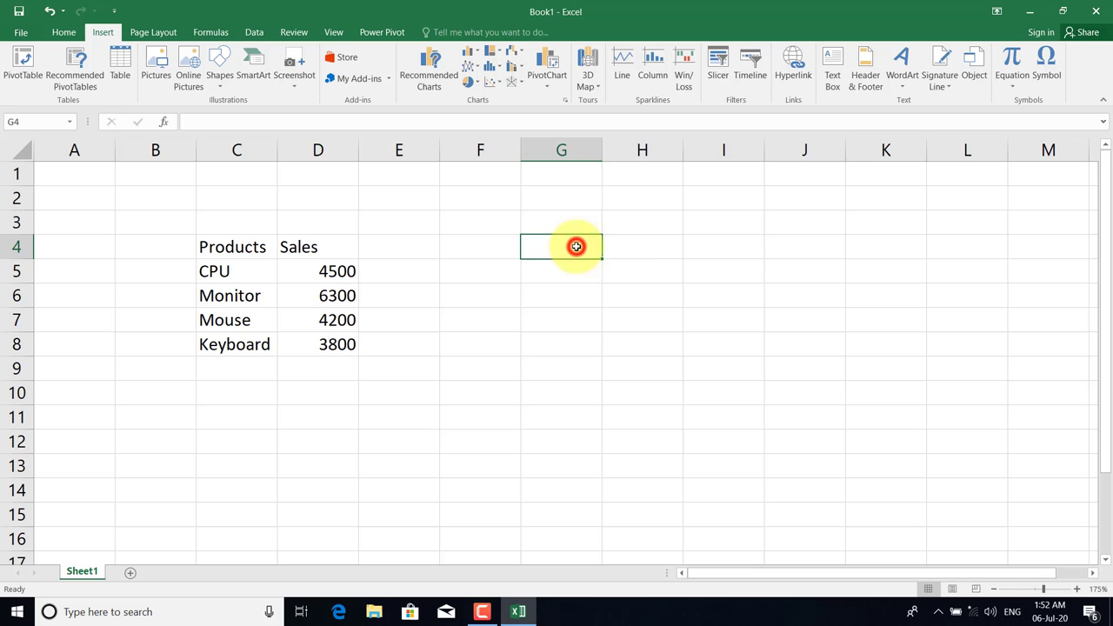
click(621, 249)
click(600, 280)
click(559, 253)
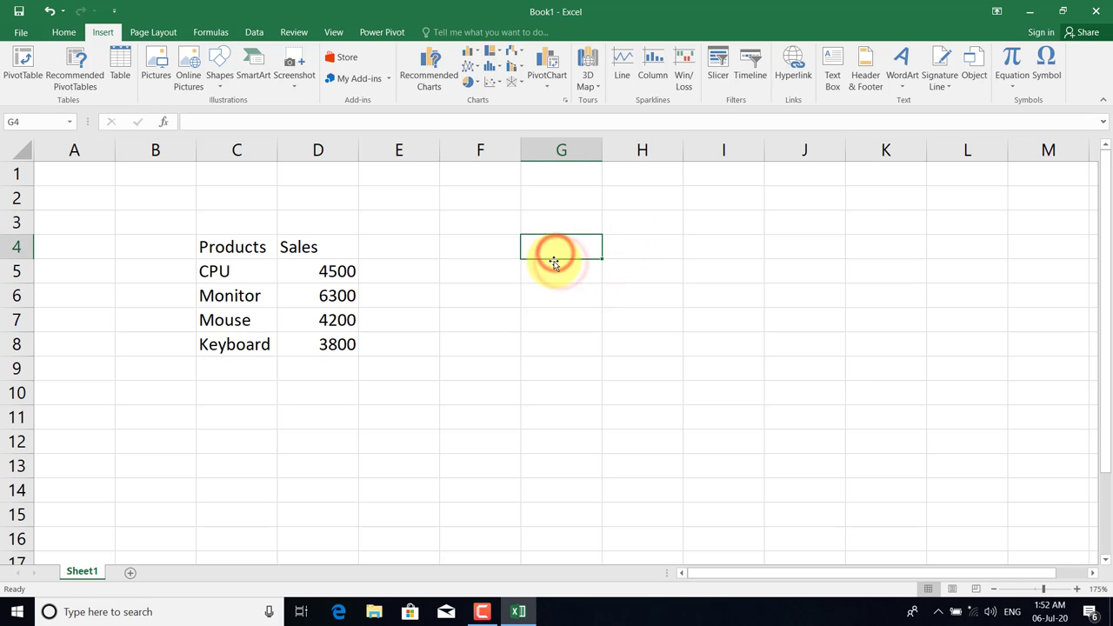
After browsing the chart galleries, insert a Clustered Column chart, shrink it, and place it over G4:L12.
click(474, 51)
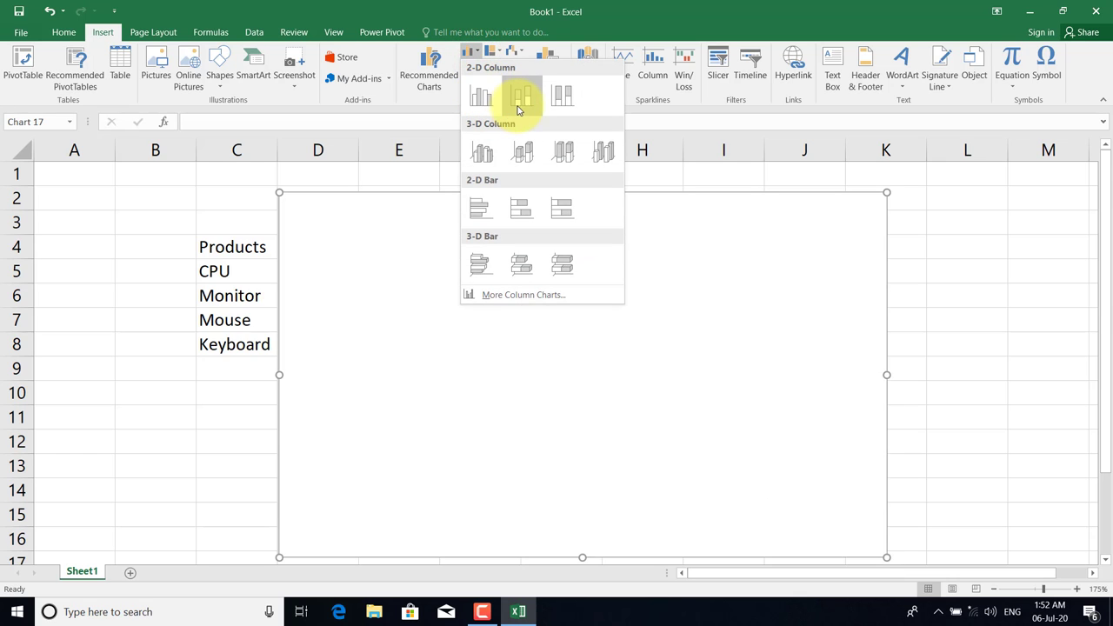
click(514, 51)
click(515, 52)
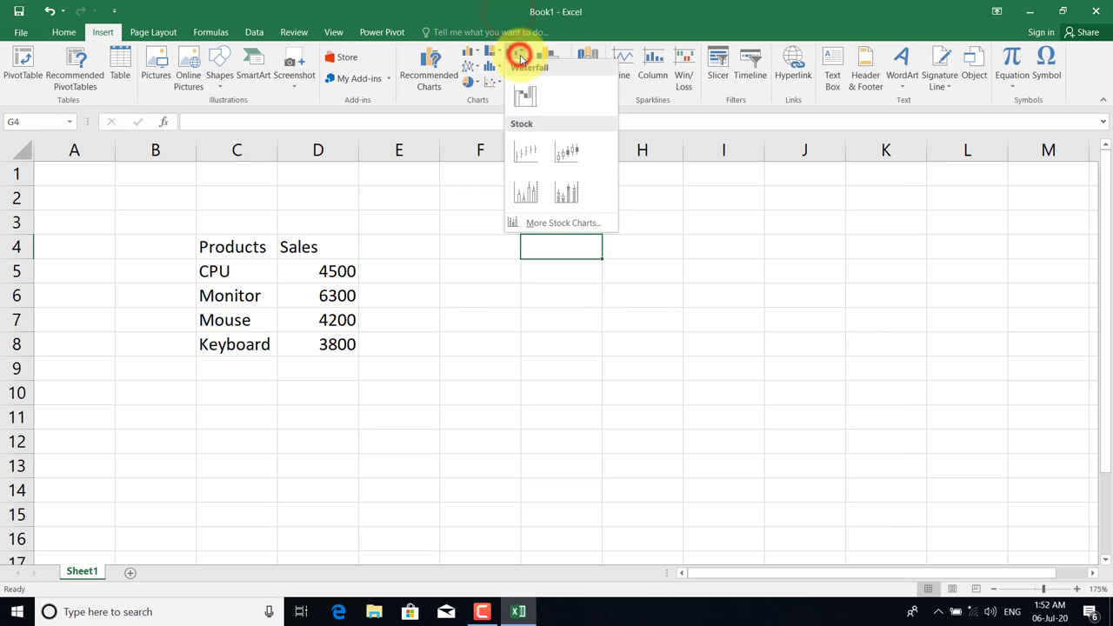
click(496, 49)
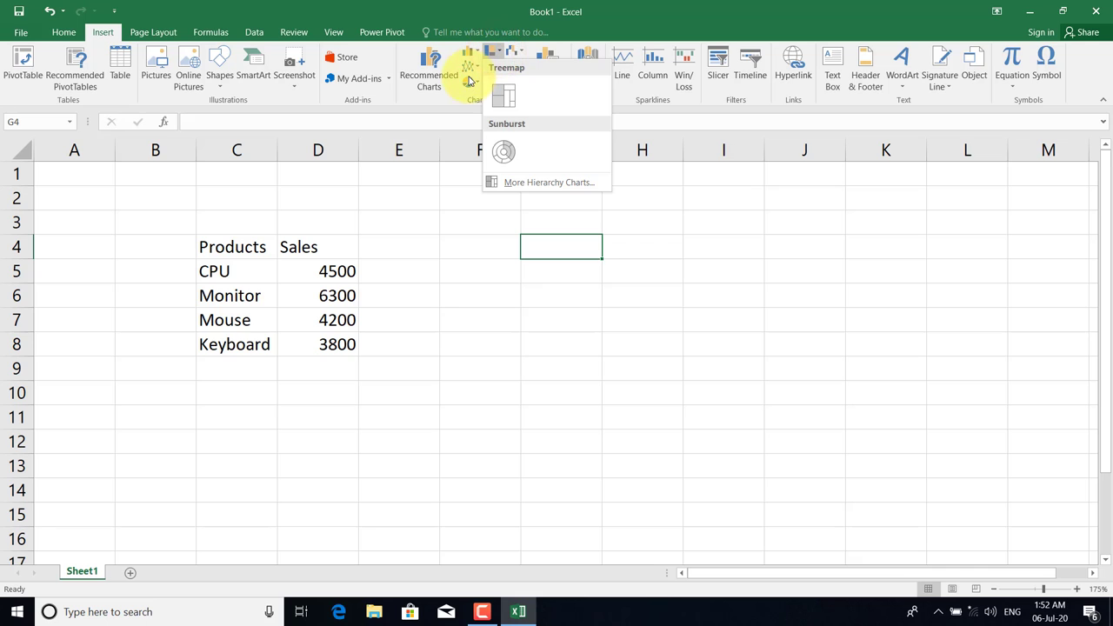
click(471, 82)
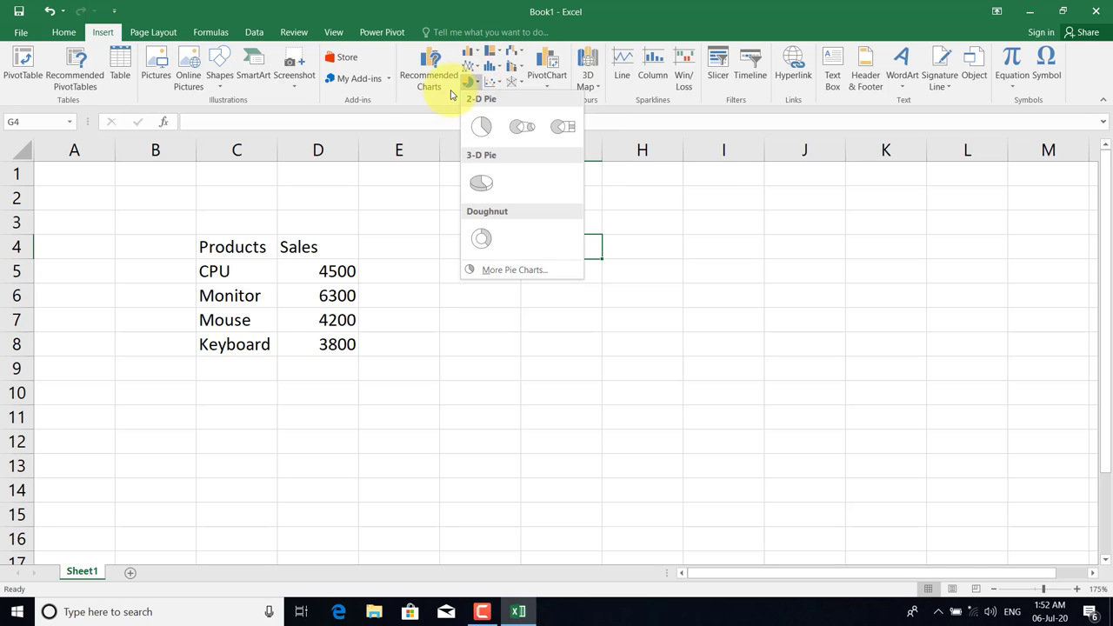
click(470, 51)
click(470, 52)
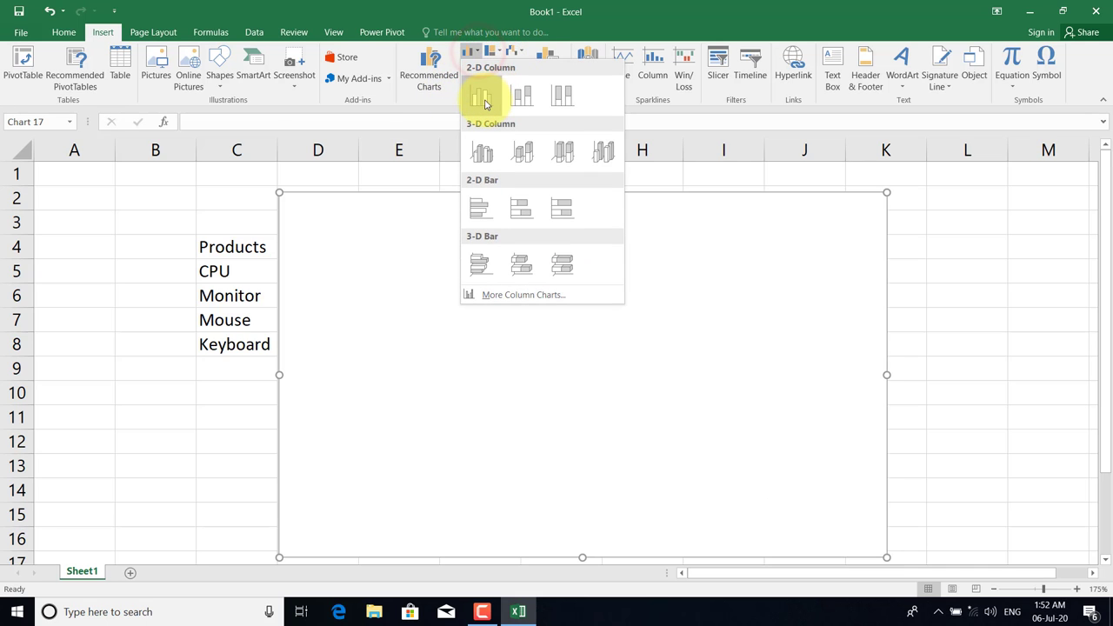
click(484, 100)
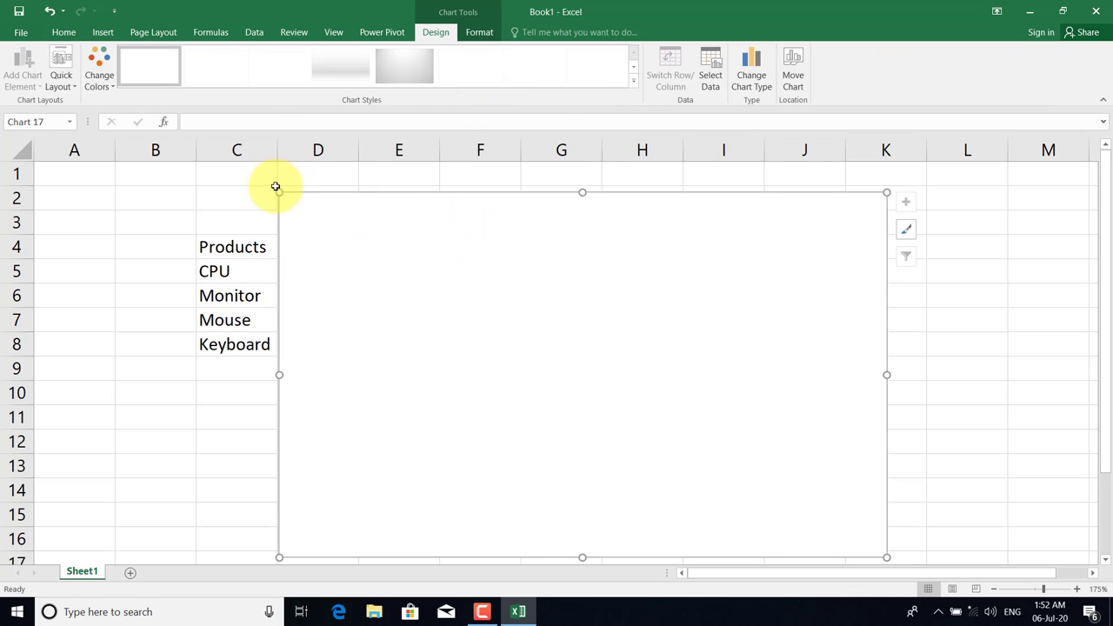
drag(277, 195, 492, 360)
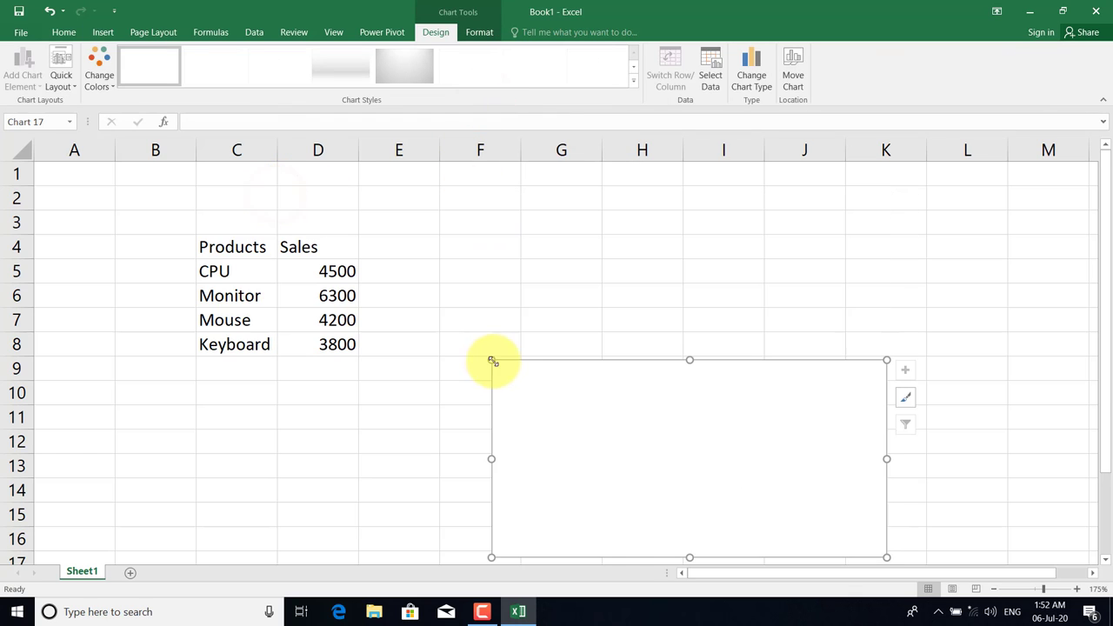
drag(566, 369, 621, 242)
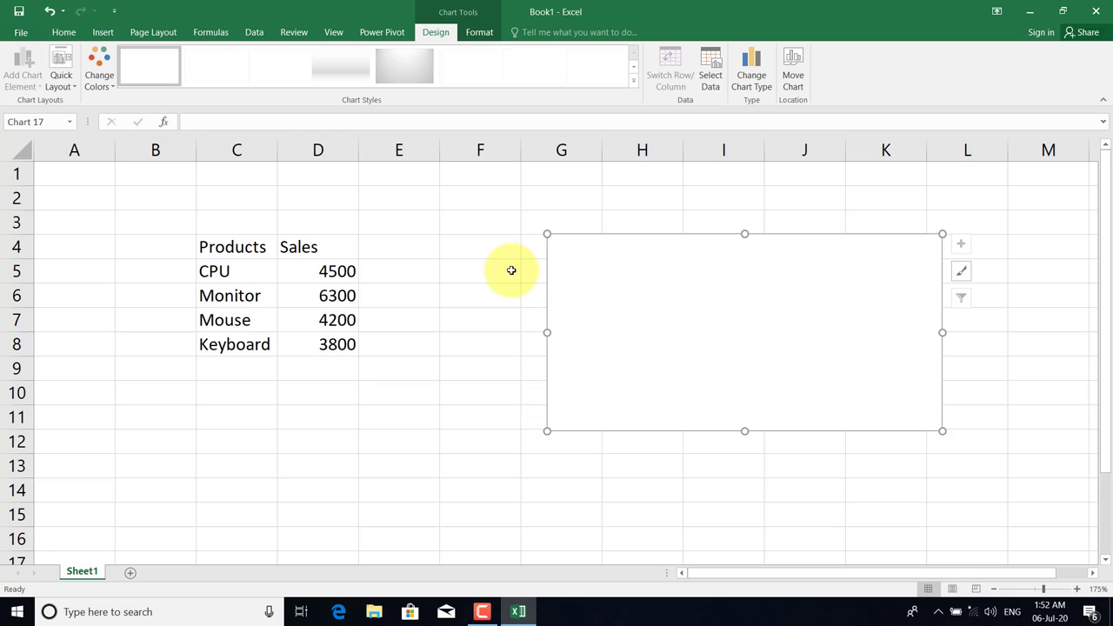
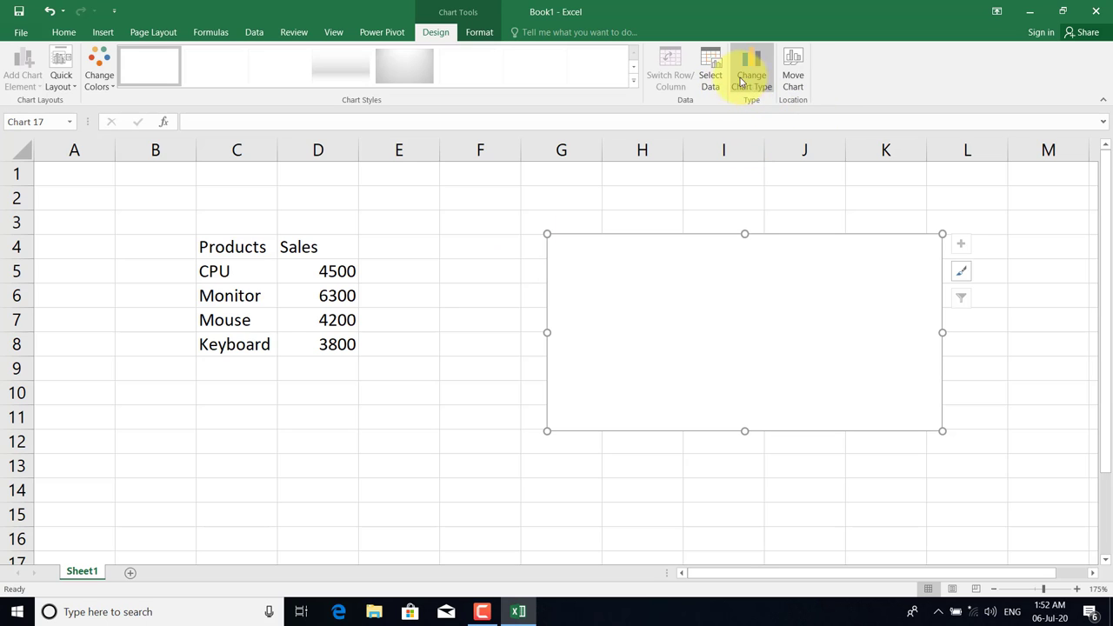
Add a chart series named from D4 with values D5:D8.
click(709, 77)
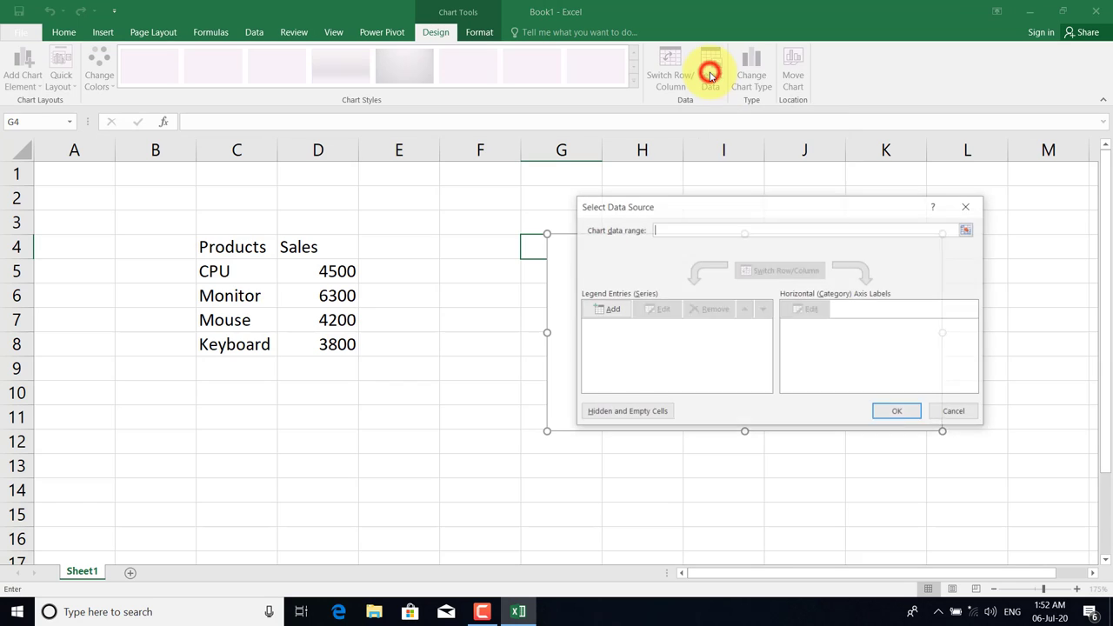
drag(710, 211, 689, 209)
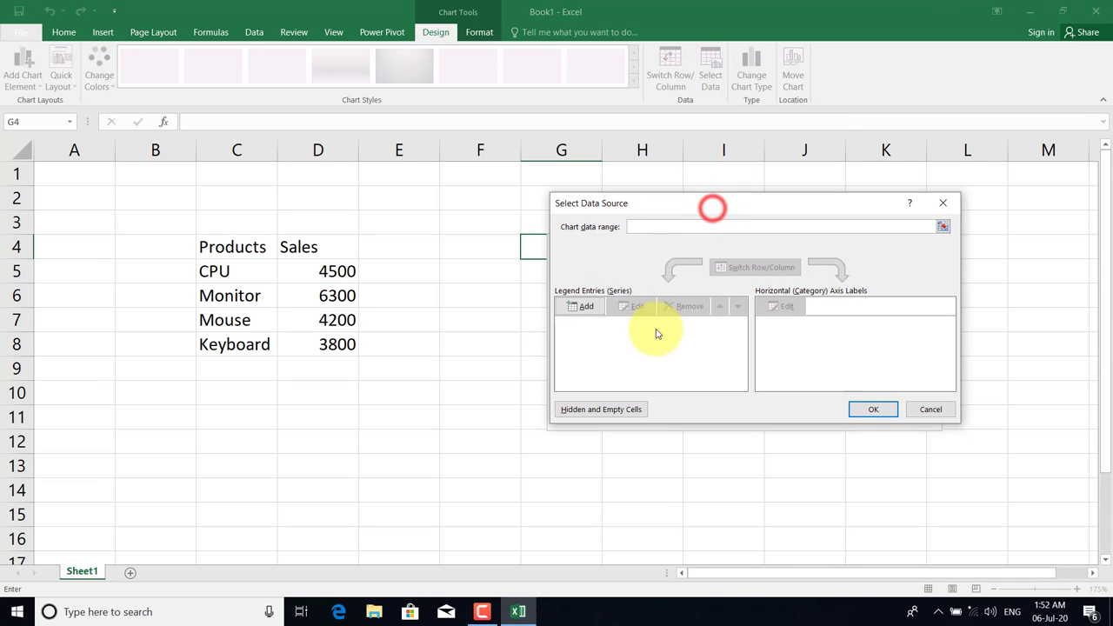
click(595, 311)
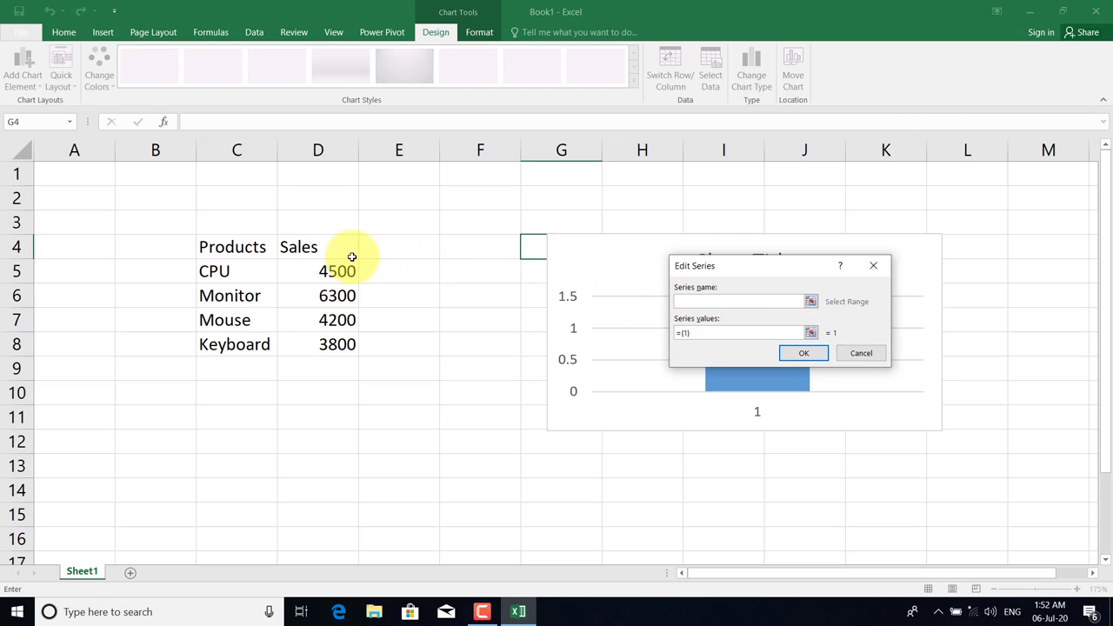
click(318, 247)
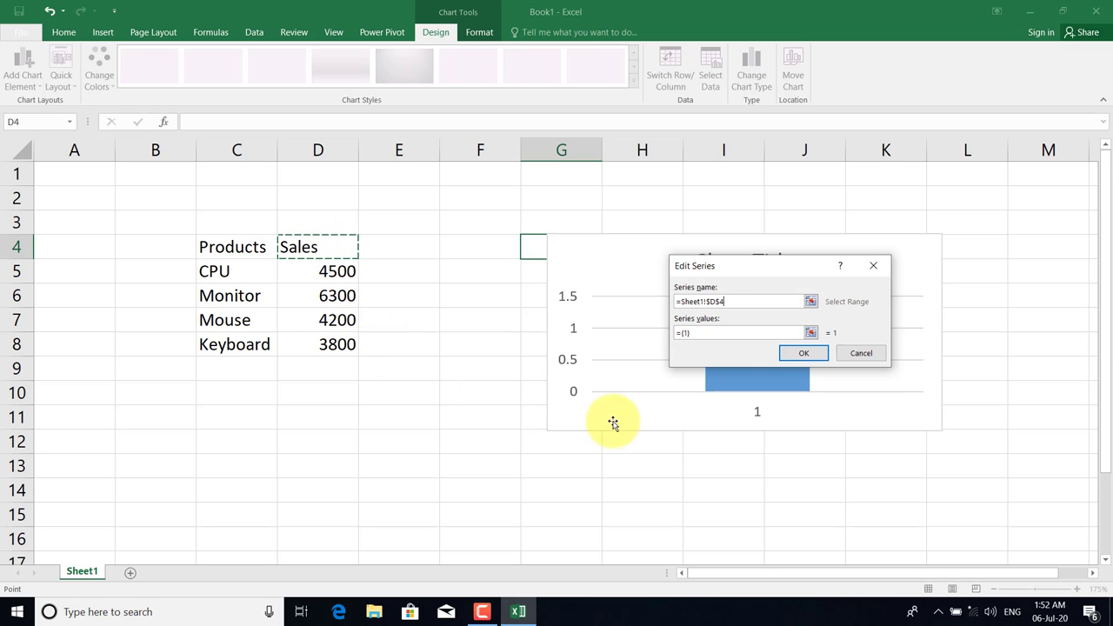
click(708, 339)
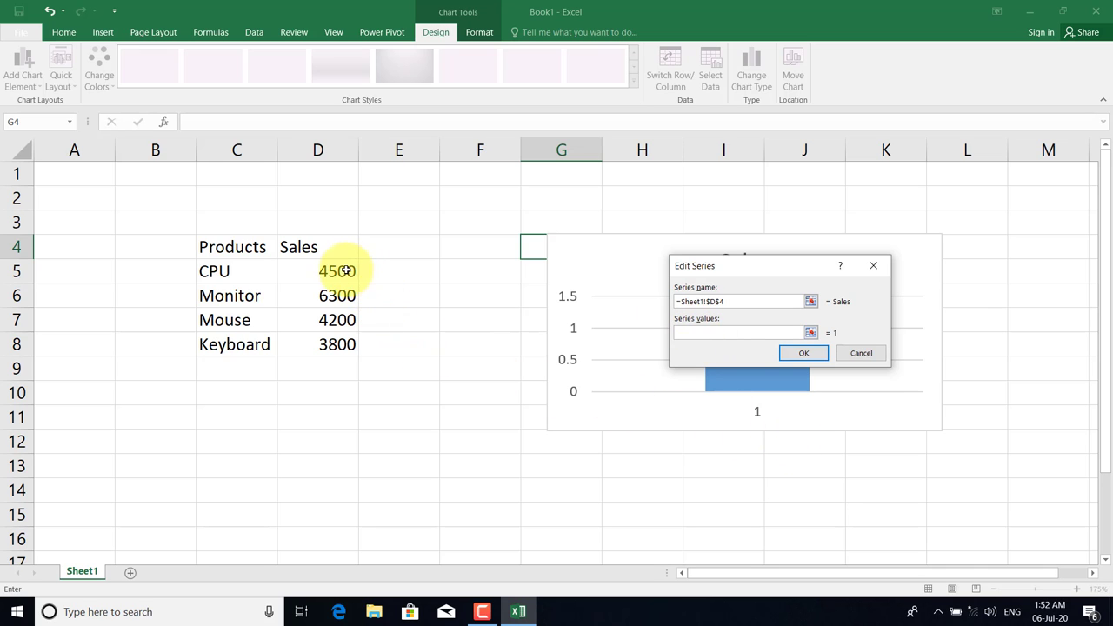
drag(346, 271, 326, 343)
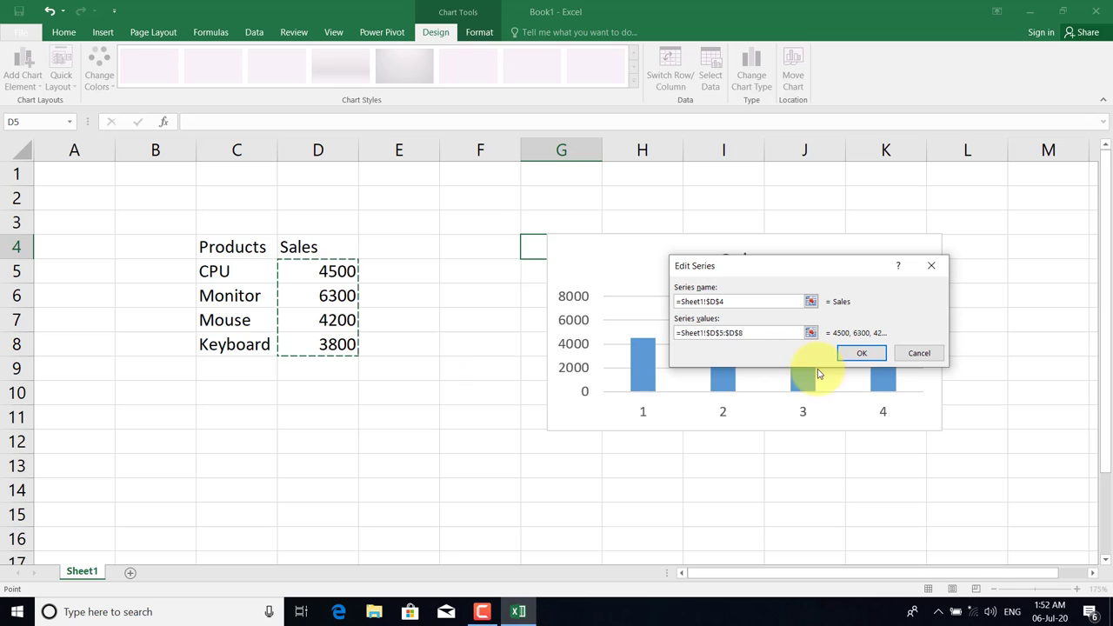
click(858, 355)
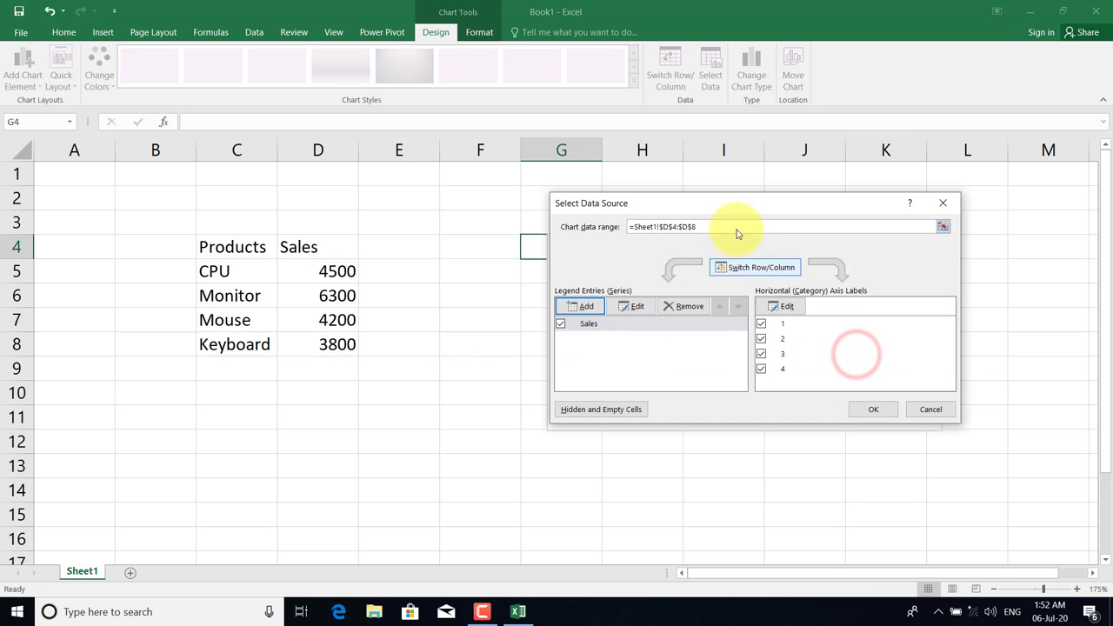
Use C5:C8 (CPU, Monitor, Mouse, Keyboard) as the horizontal axis labels and apply the changes.
mouse_move(726, 205)
mouse_down()
mouse_move(377, 301)
mouse_move(256, 203)
mouse_move(844, 266)
mouse_move(809, 135)
mouse_up()
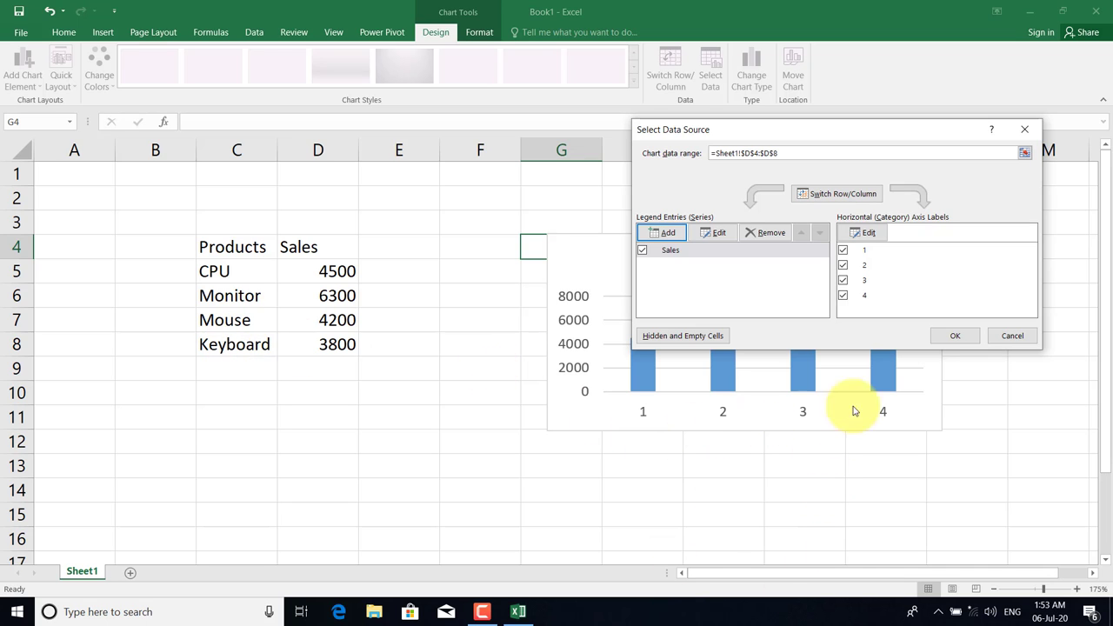
click(867, 233)
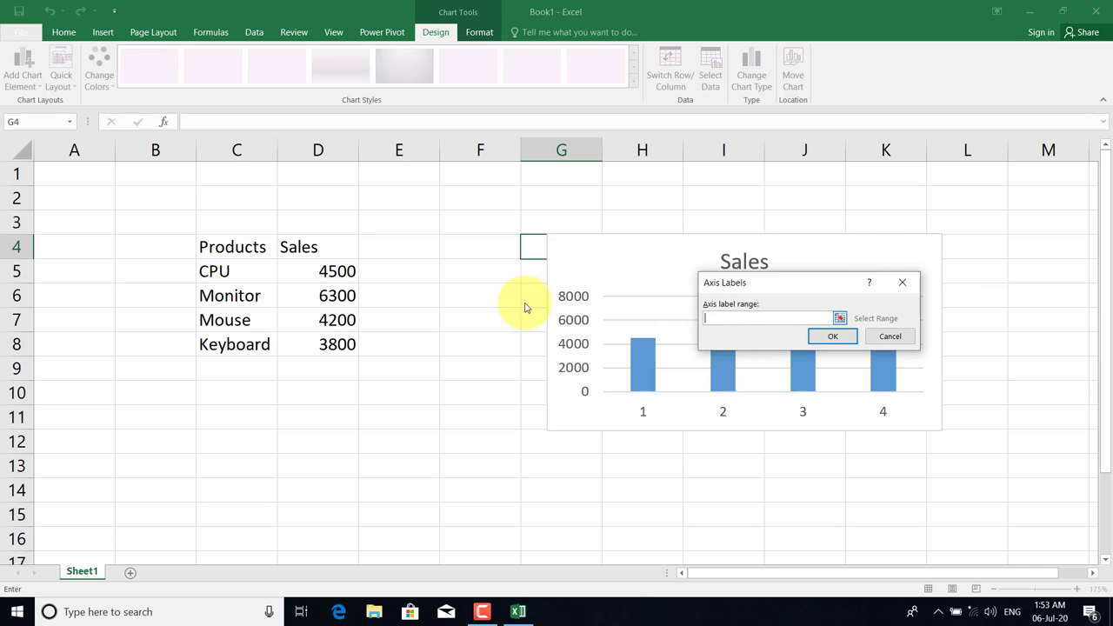
drag(252, 271, 232, 346)
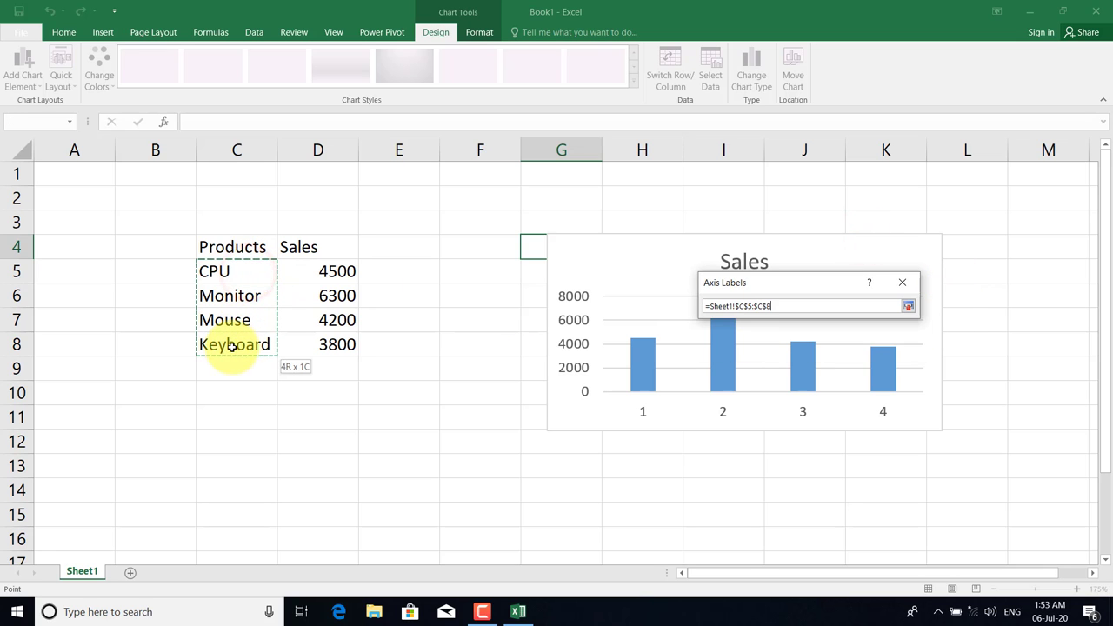
click(886, 336)
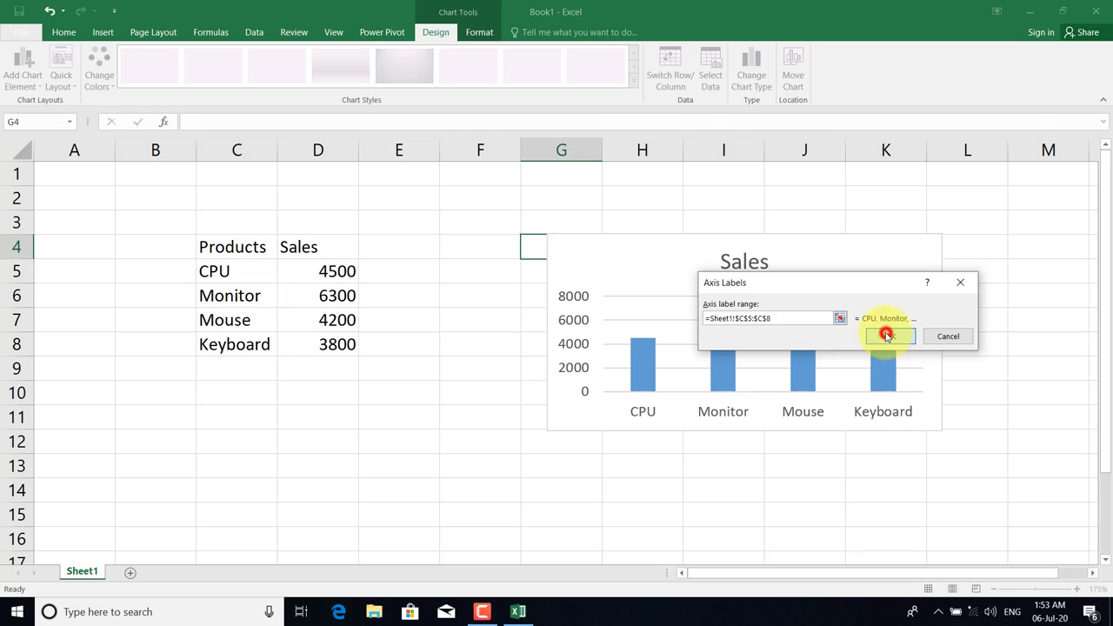
click(950, 336)
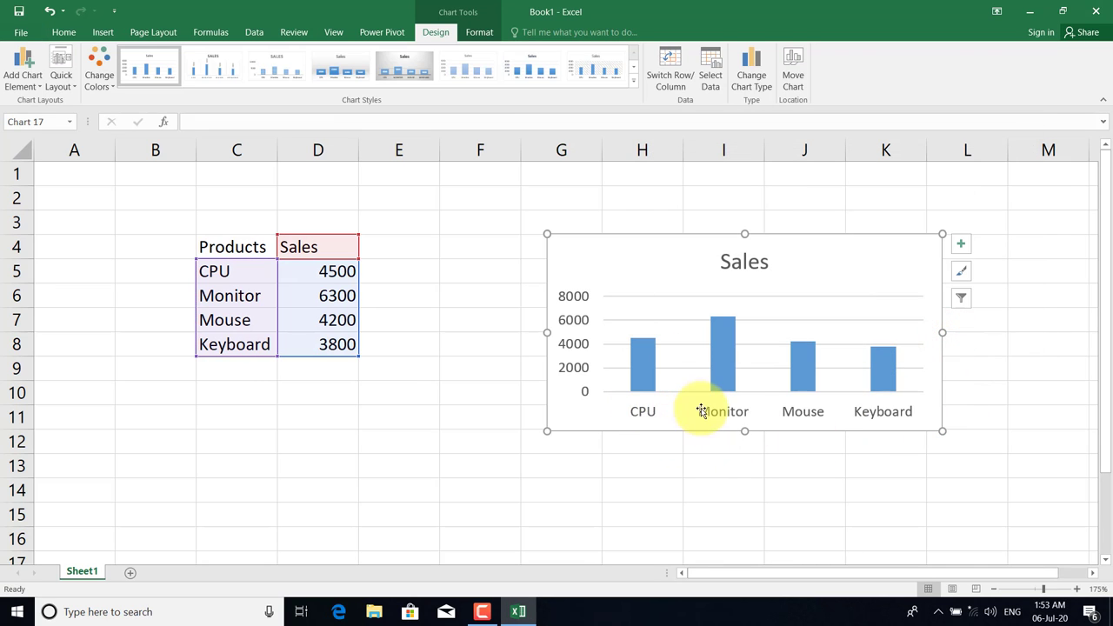
Add data labels 4500, 6300, 4200 and 3800 to the Sales columns.
right_click(721, 353)
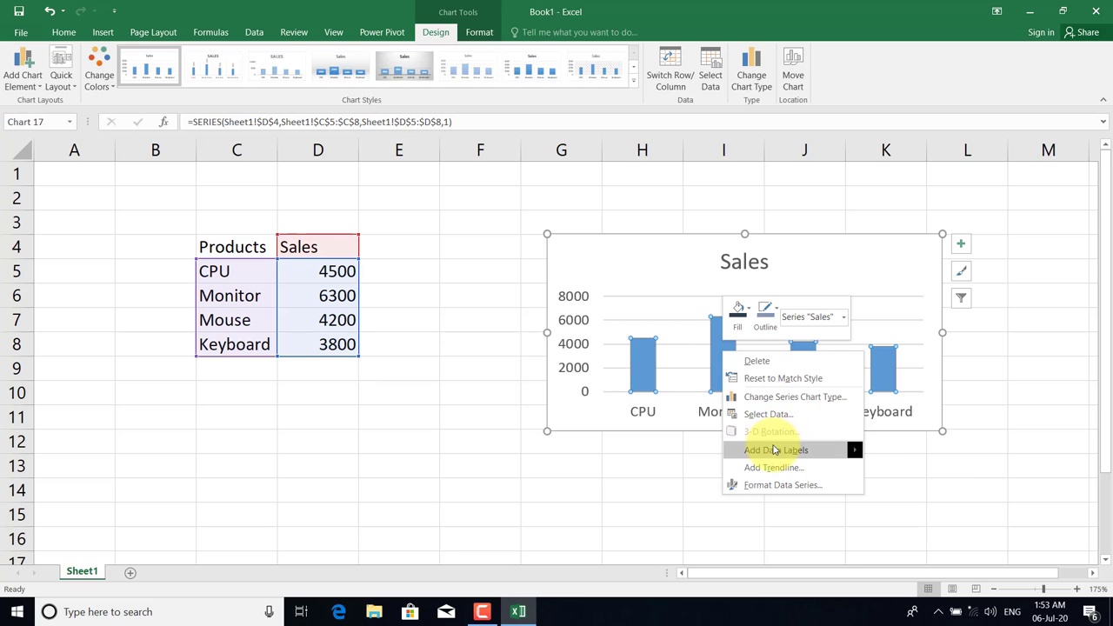
mouse_move(776, 450)
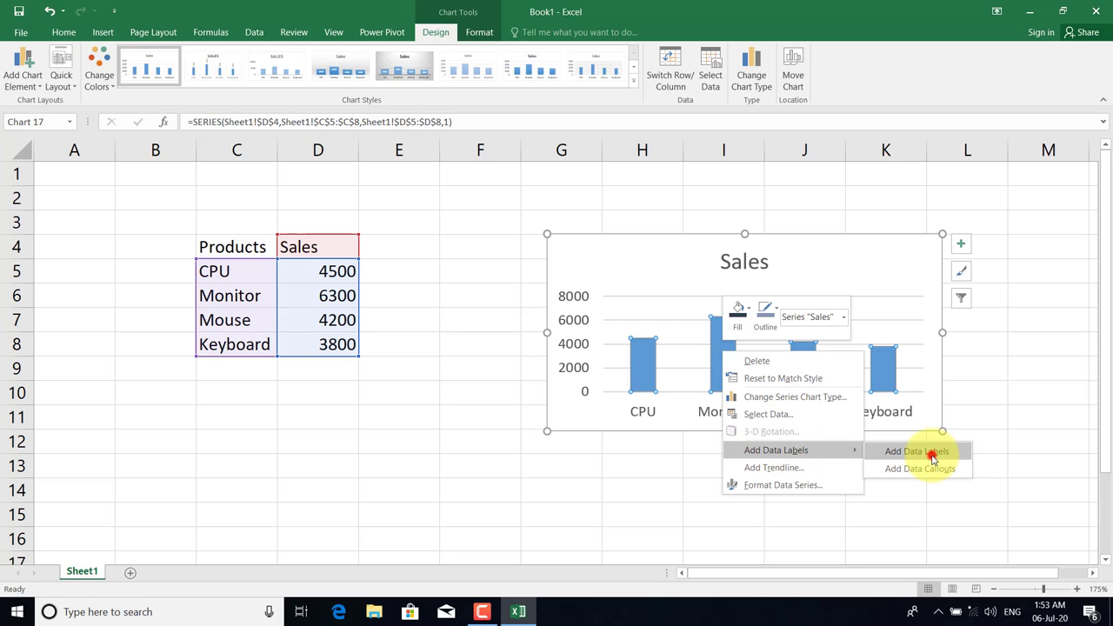
click(933, 459)
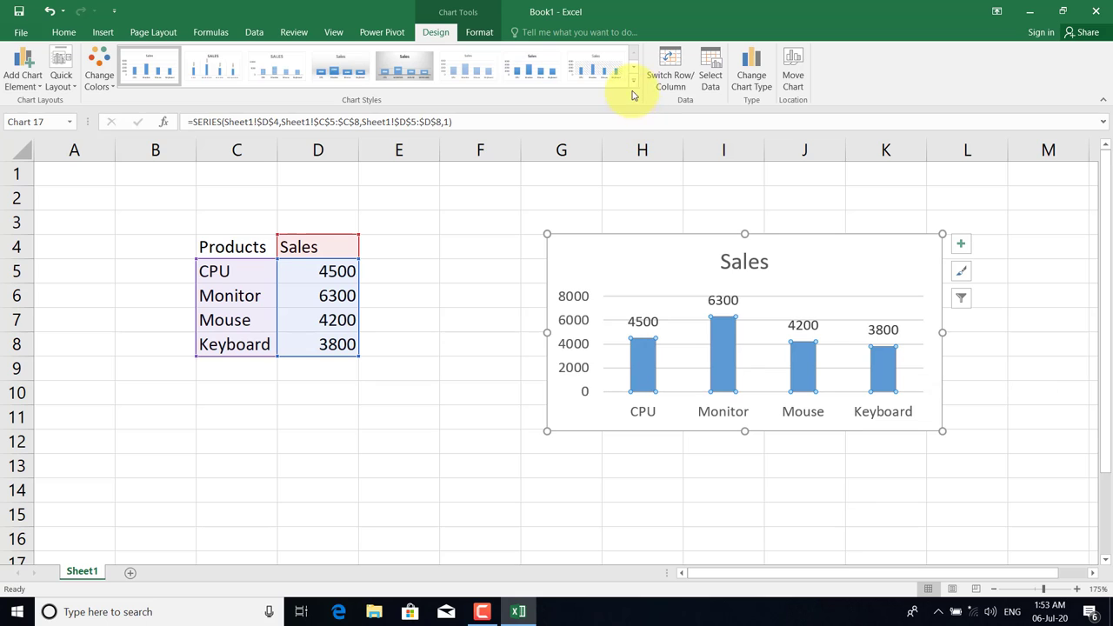
click(685, 85)
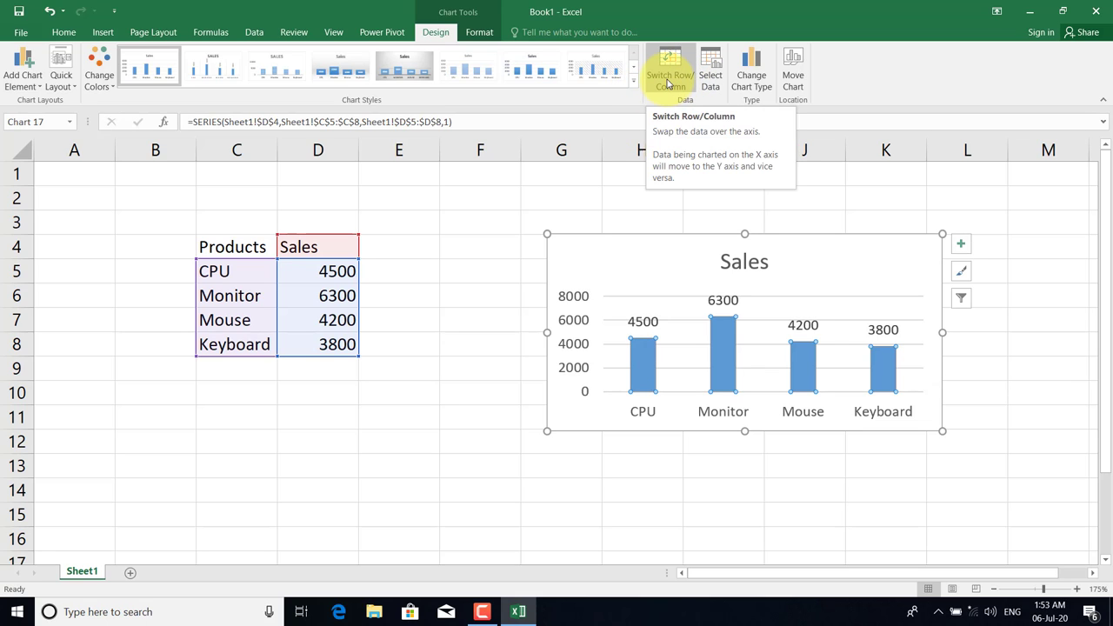
click(675, 80)
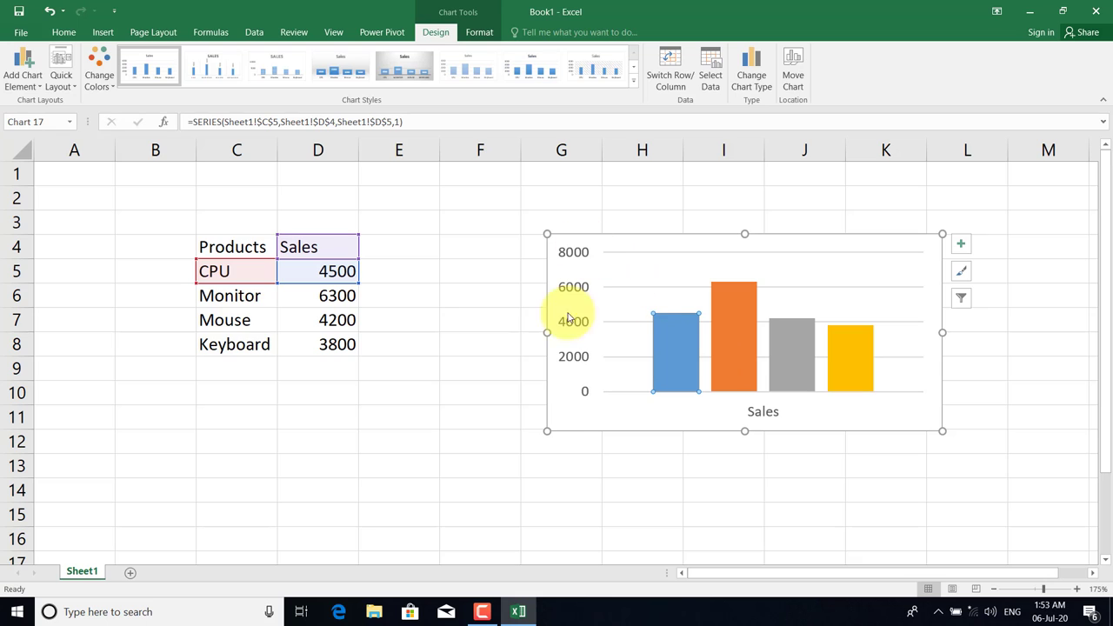
click(679, 74)
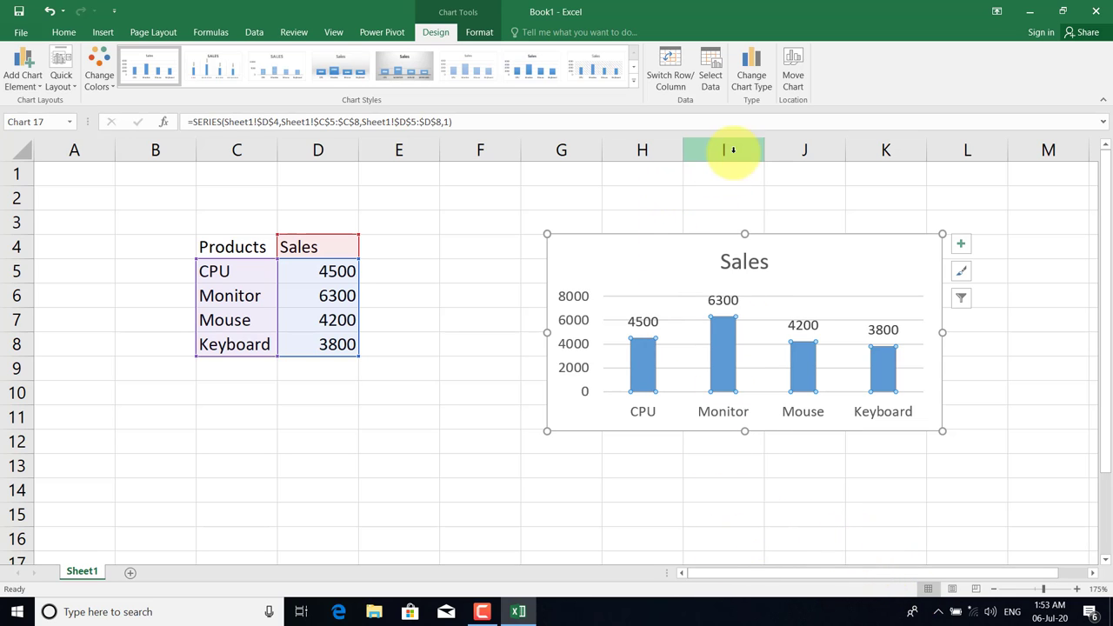
Change the chart type to the single-group Clustered Bar layout.
click(756, 80)
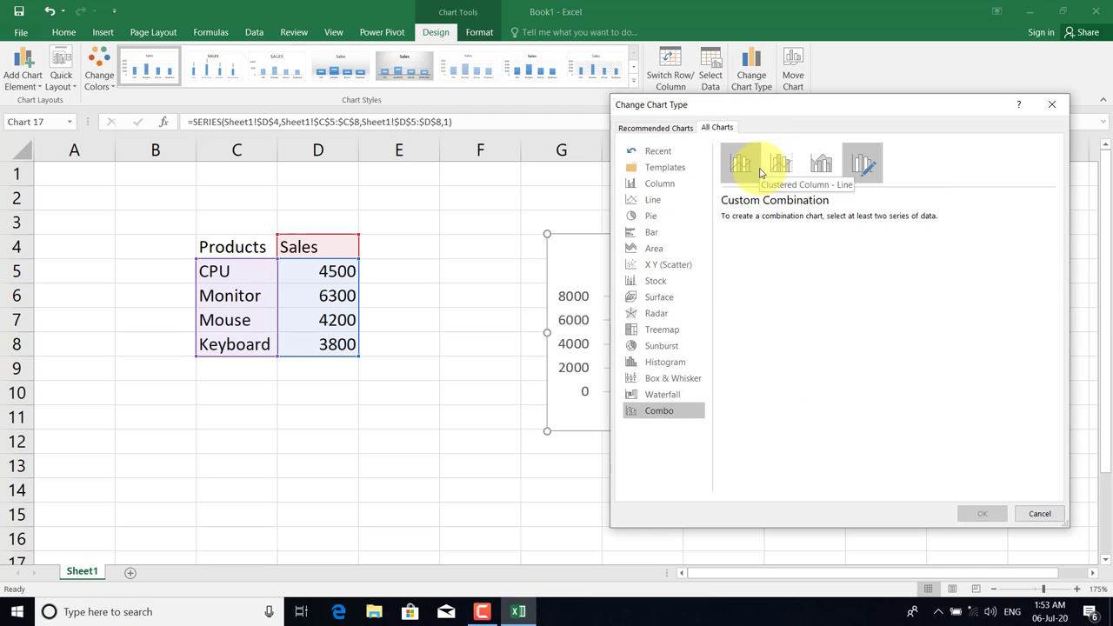
click(661, 184)
click(644, 252)
click(650, 281)
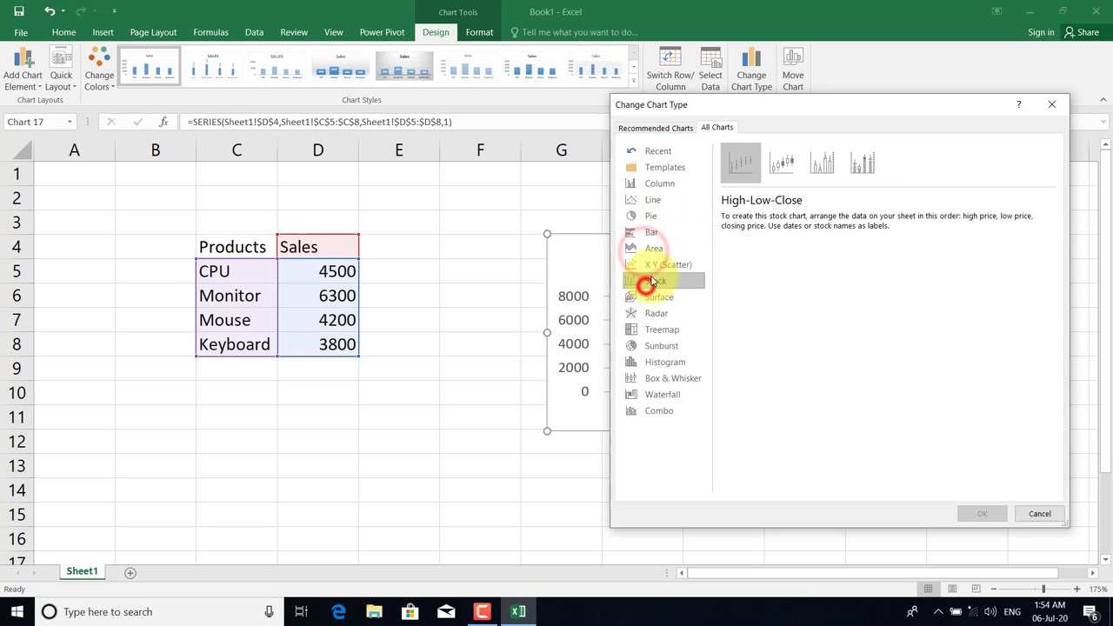
click(651, 248)
click(654, 230)
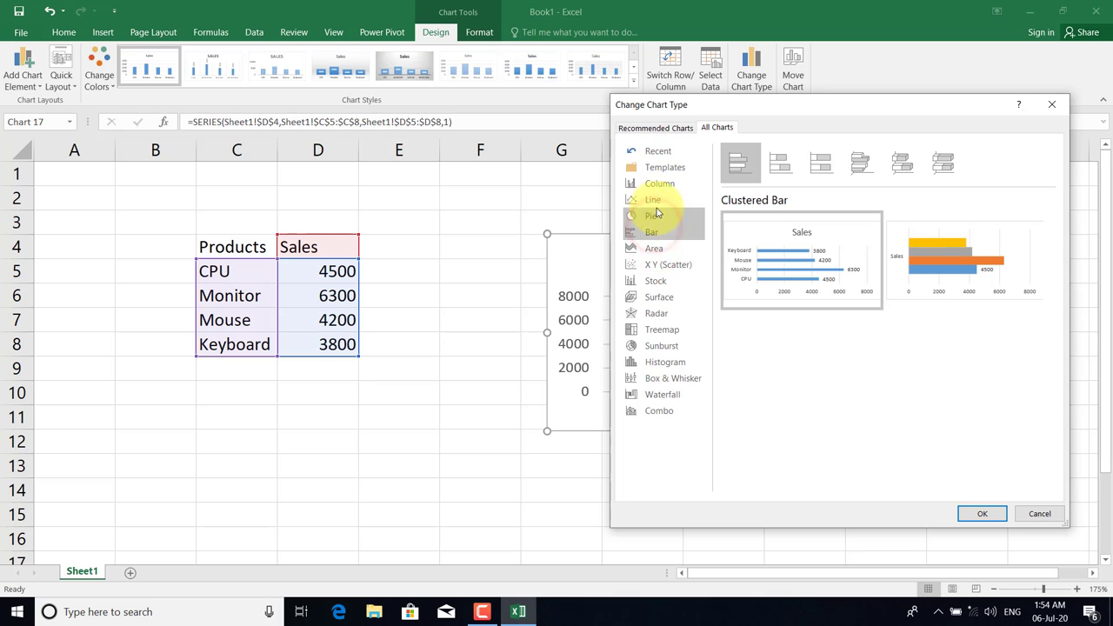
mouse_move(739, 163)
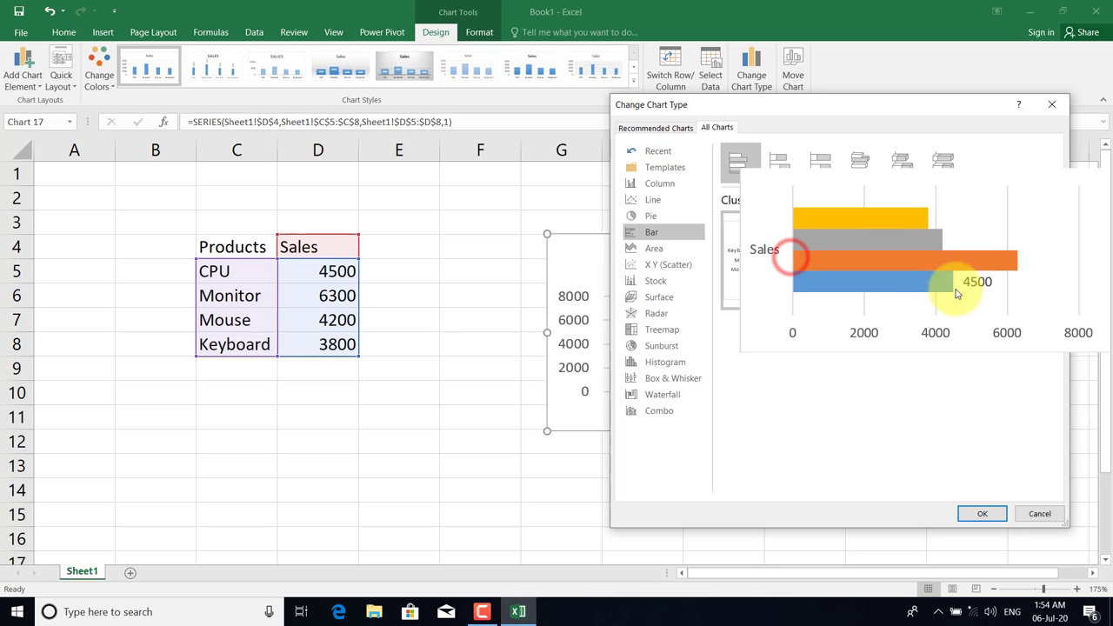
click(944, 264)
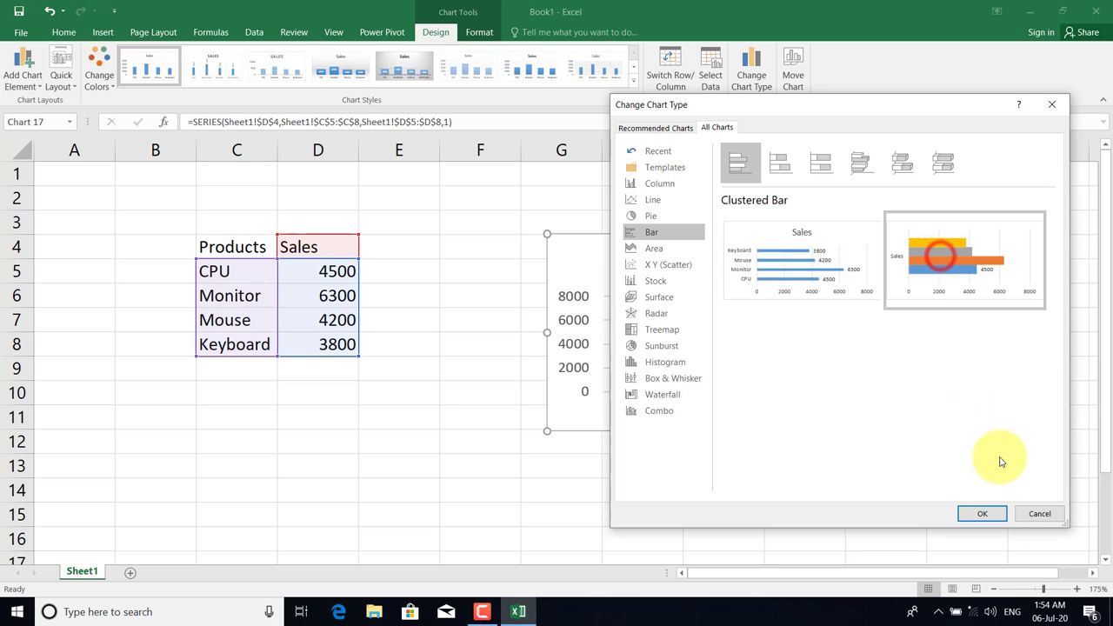
click(979, 517)
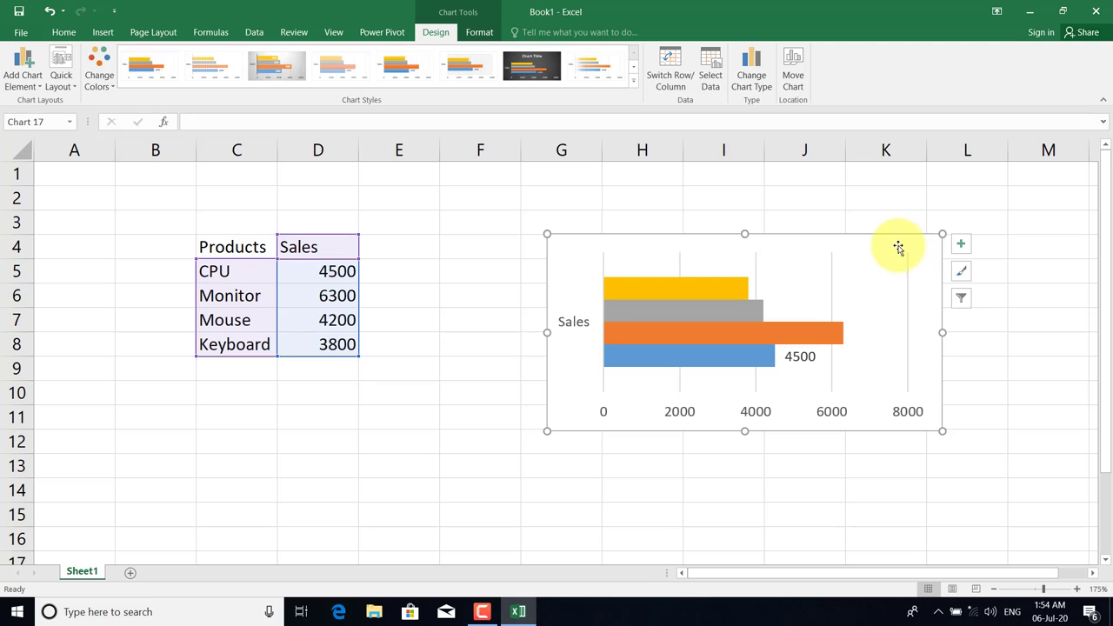
Undo the bar chart, then try a grey gradient chart style and another colour scheme.
key(ctrl+z)
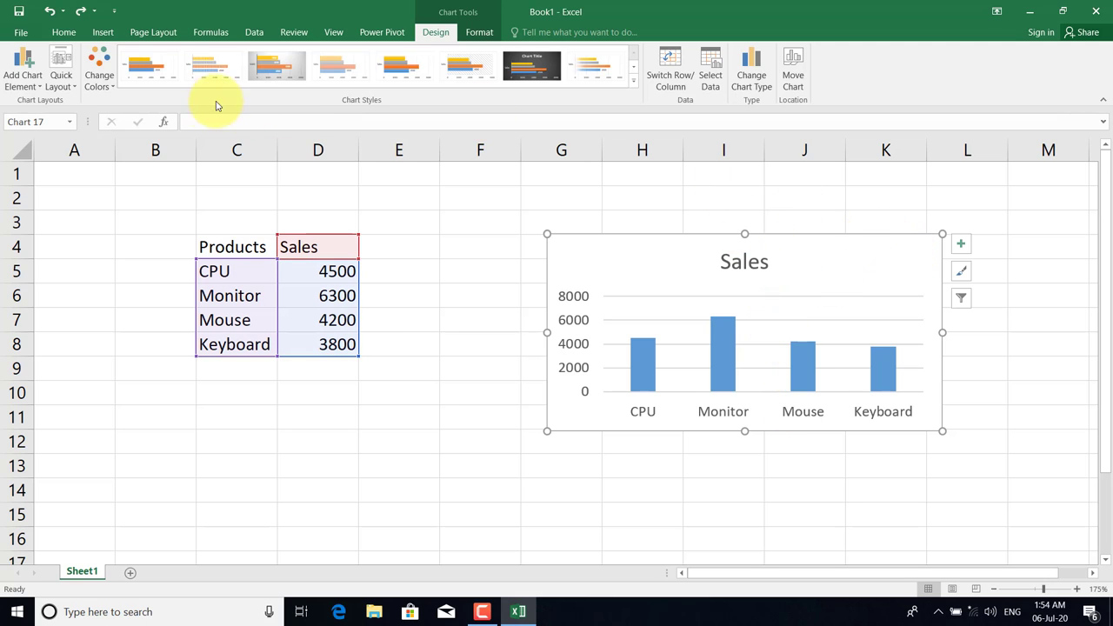
click(104, 83)
click(104, 83)
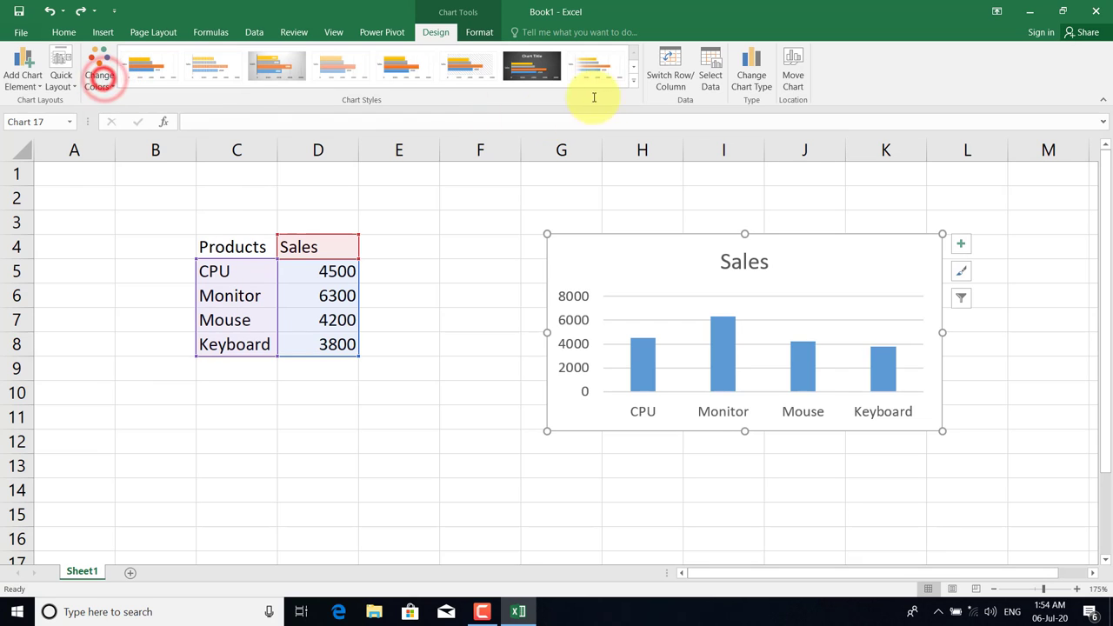
click(634, 80)
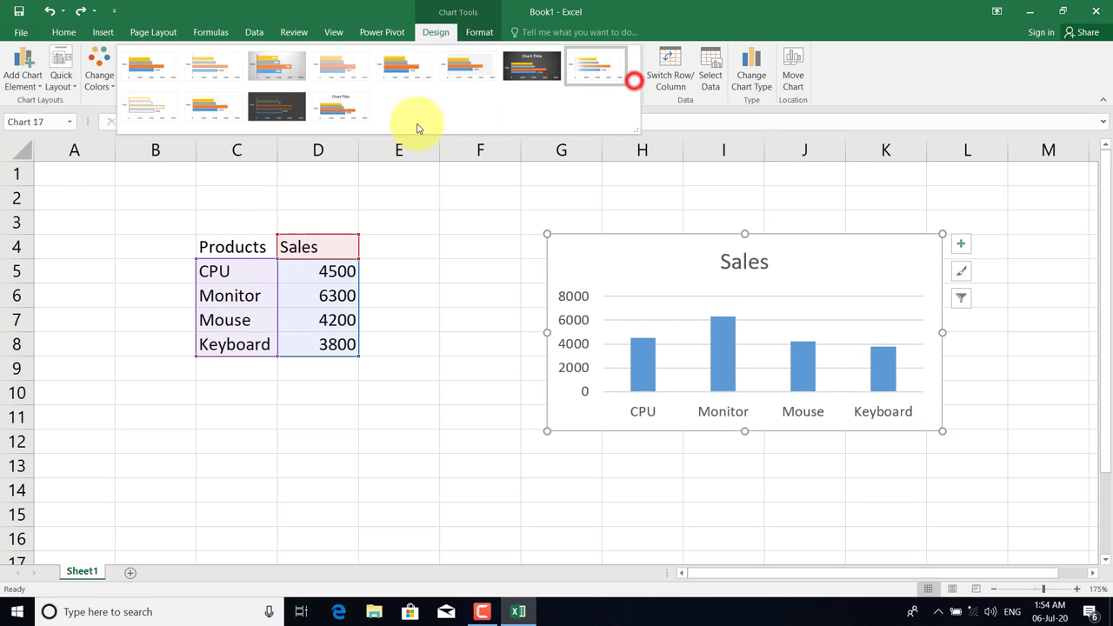
click(257, 69)
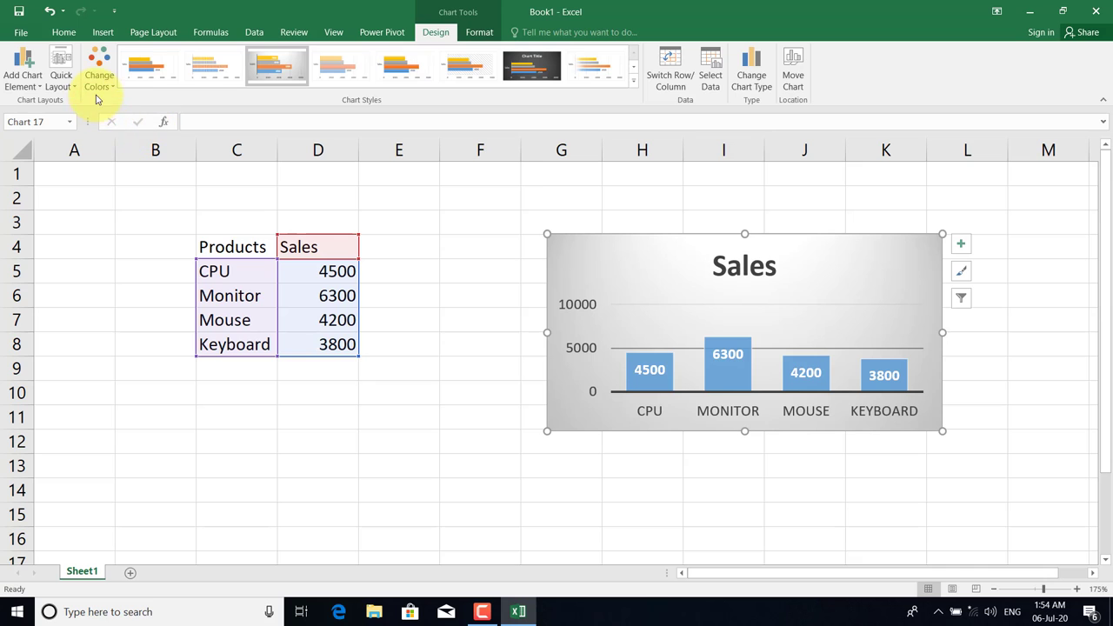
click(101, 88)
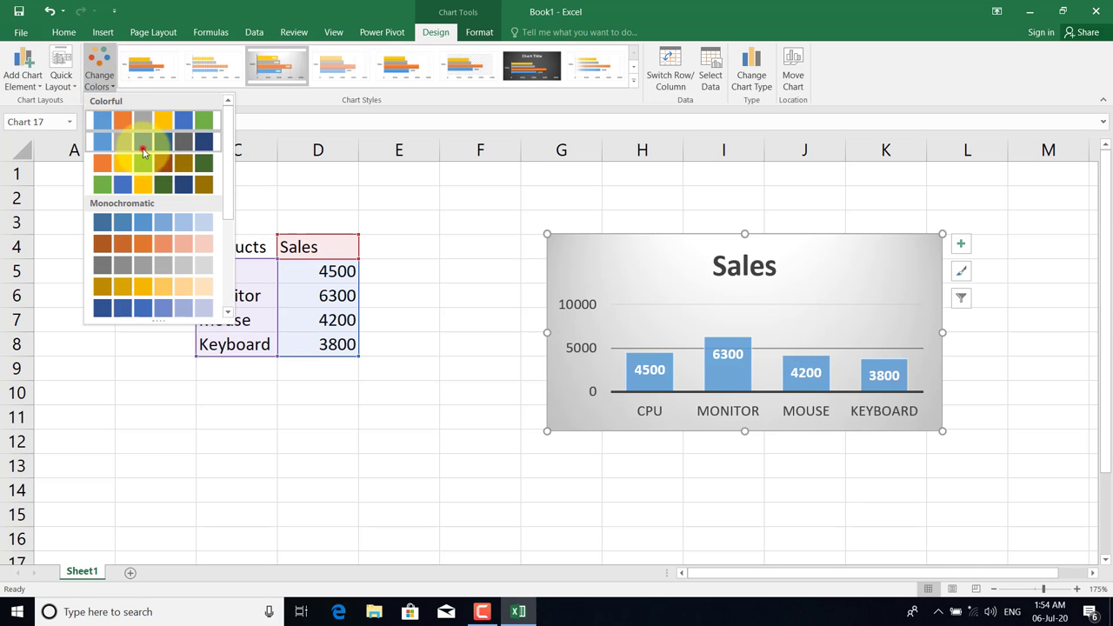
click(143, 146)
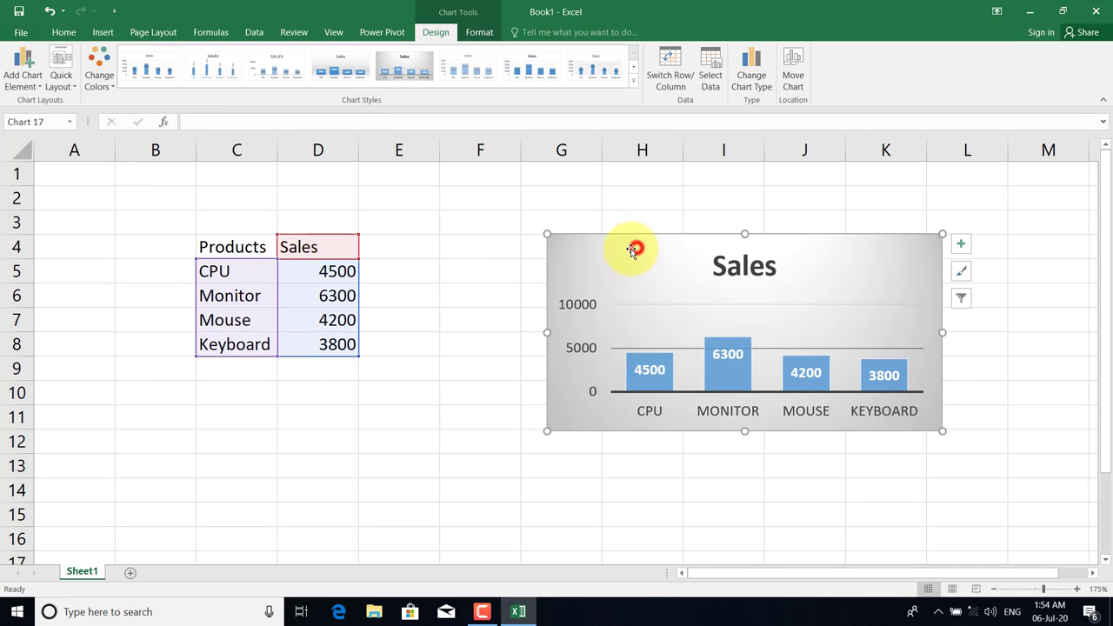
Recolour the chart with the orange colour set and apply a hatched-background style.
click(293, 68)
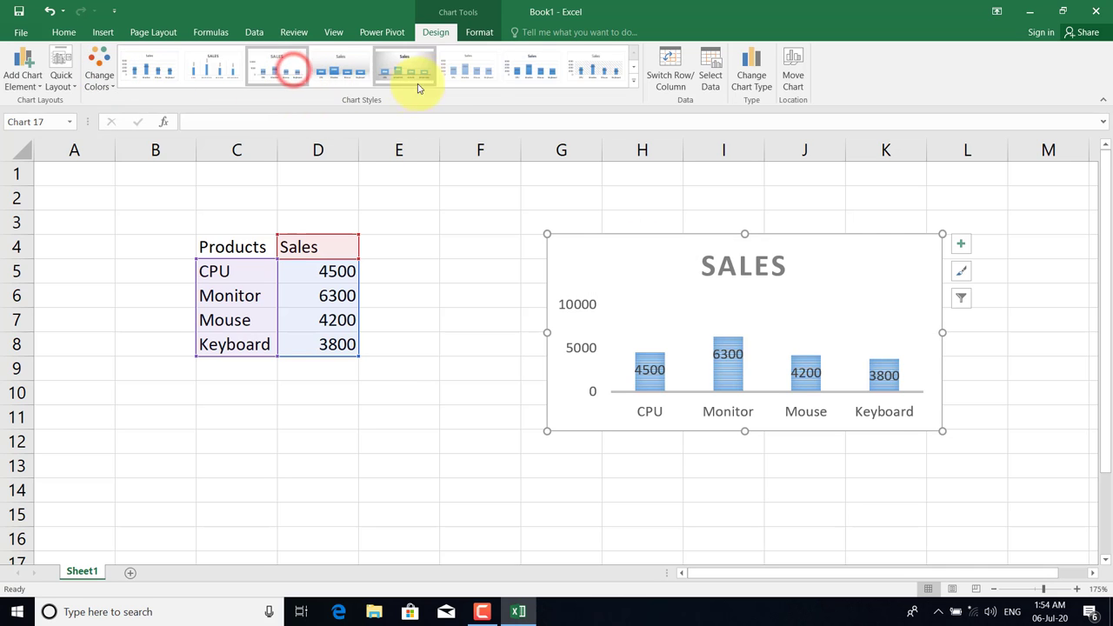
click(445, 73)
click(99, 77)
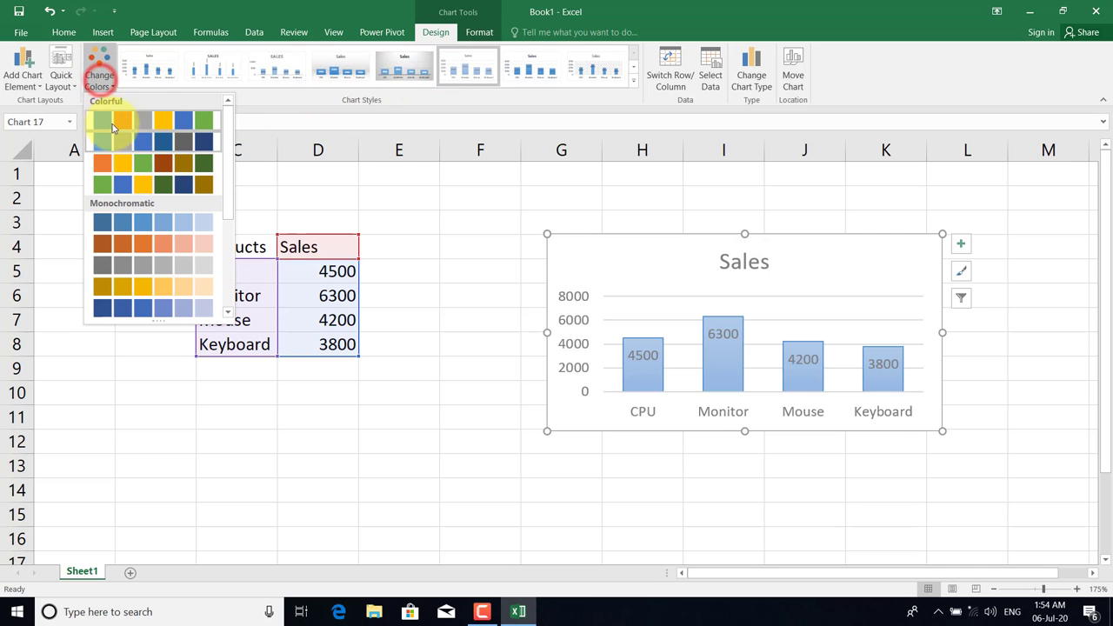
click(131, 171)
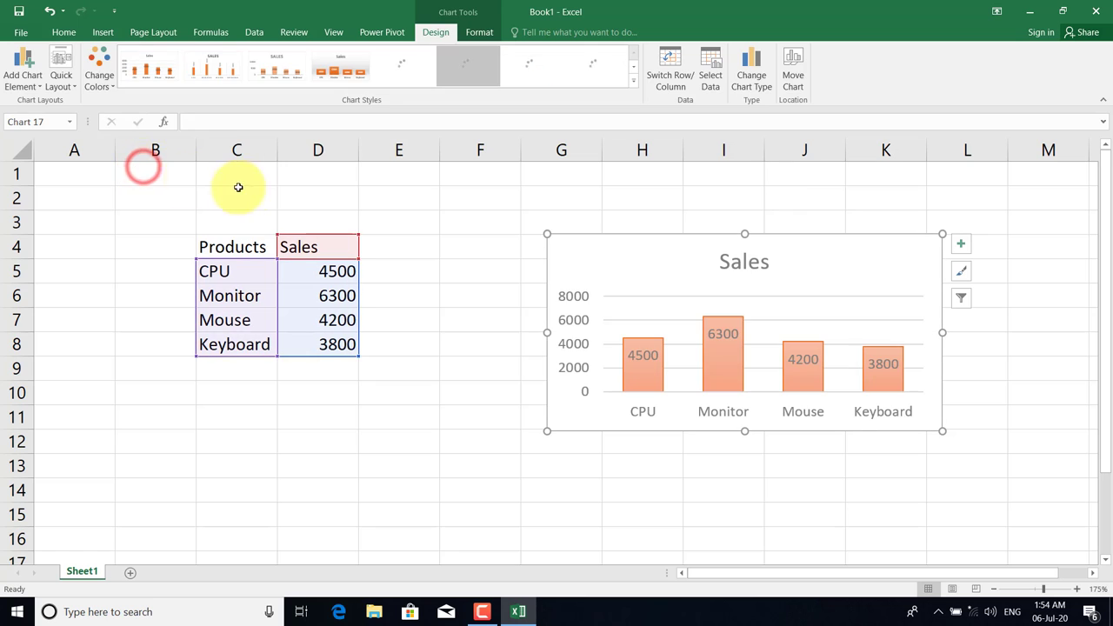
click(526, 68)
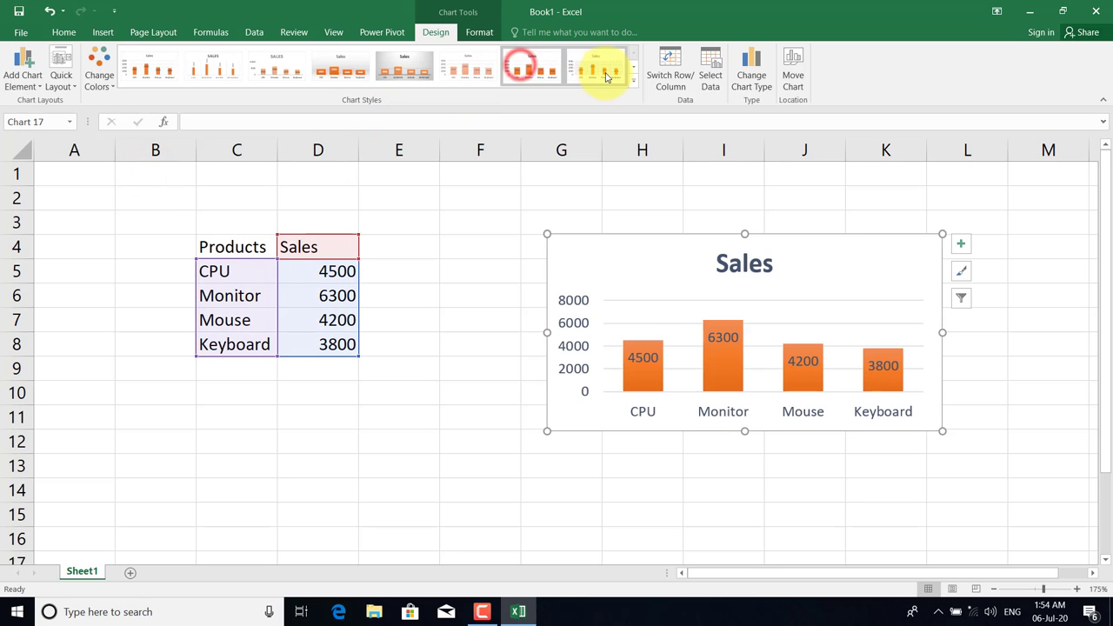
click(600, 70)
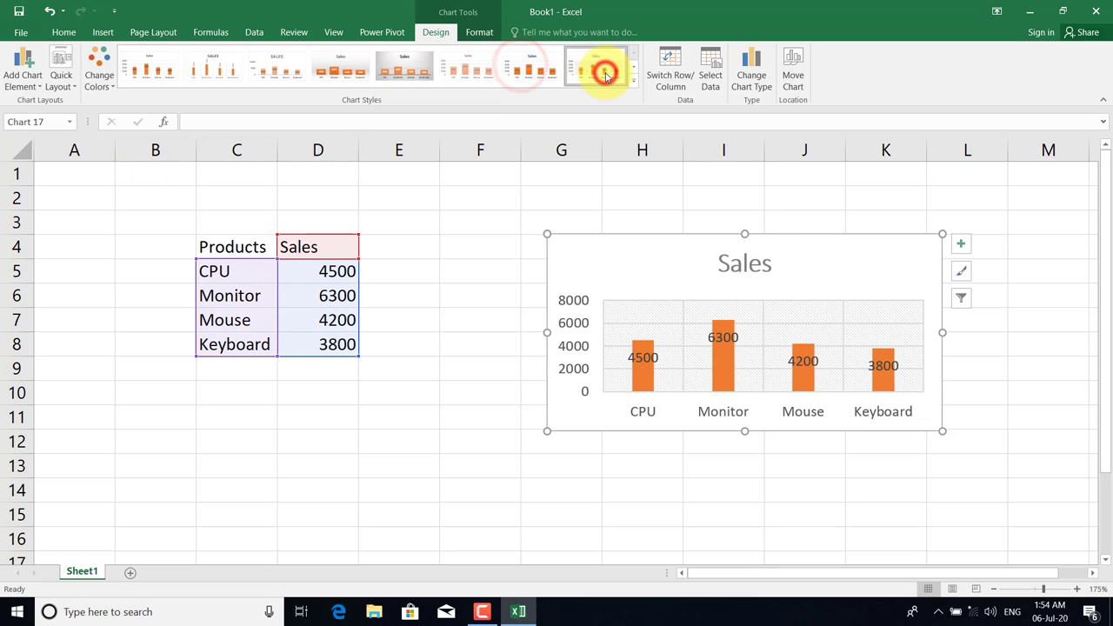
Apply a quick layout with the legend under the title, values above columns and no value axis.
click(59, 87)
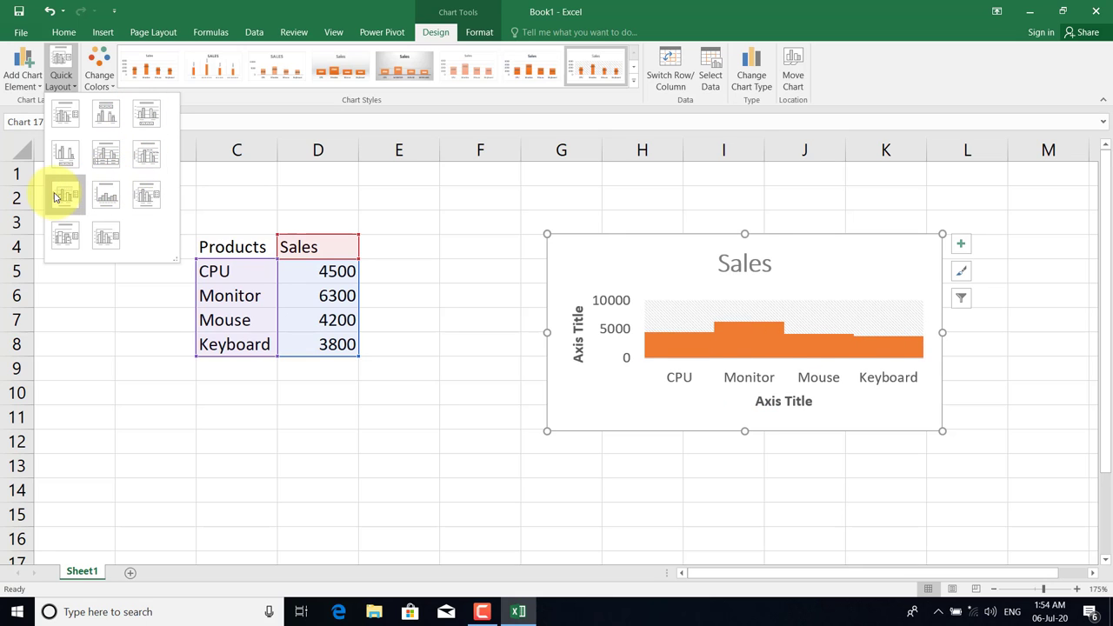
click(102, 118)
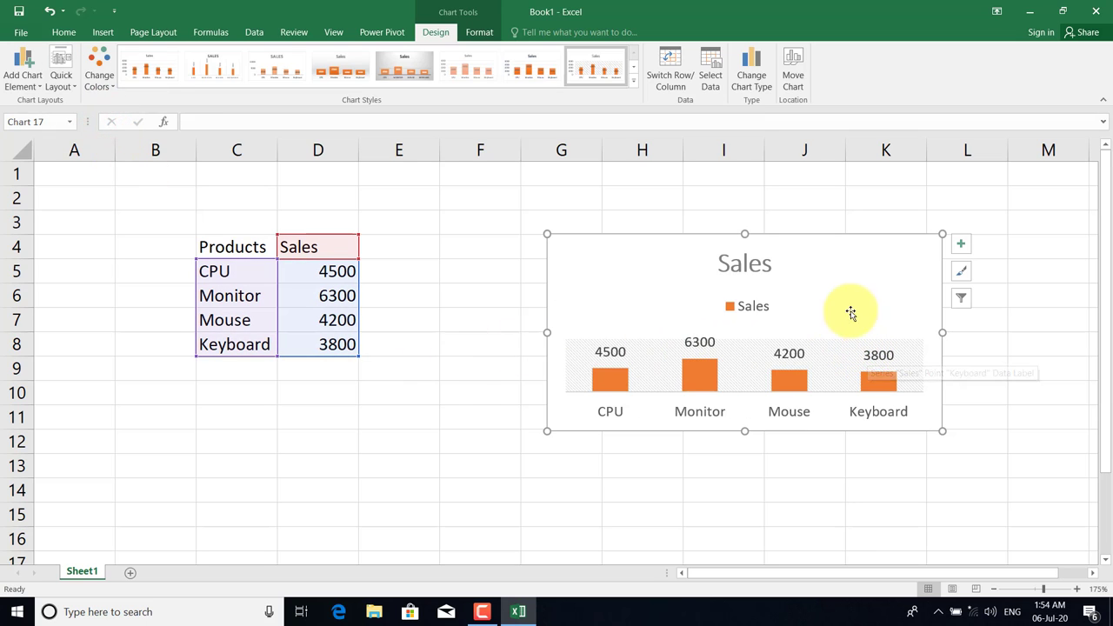
click(866, 275)
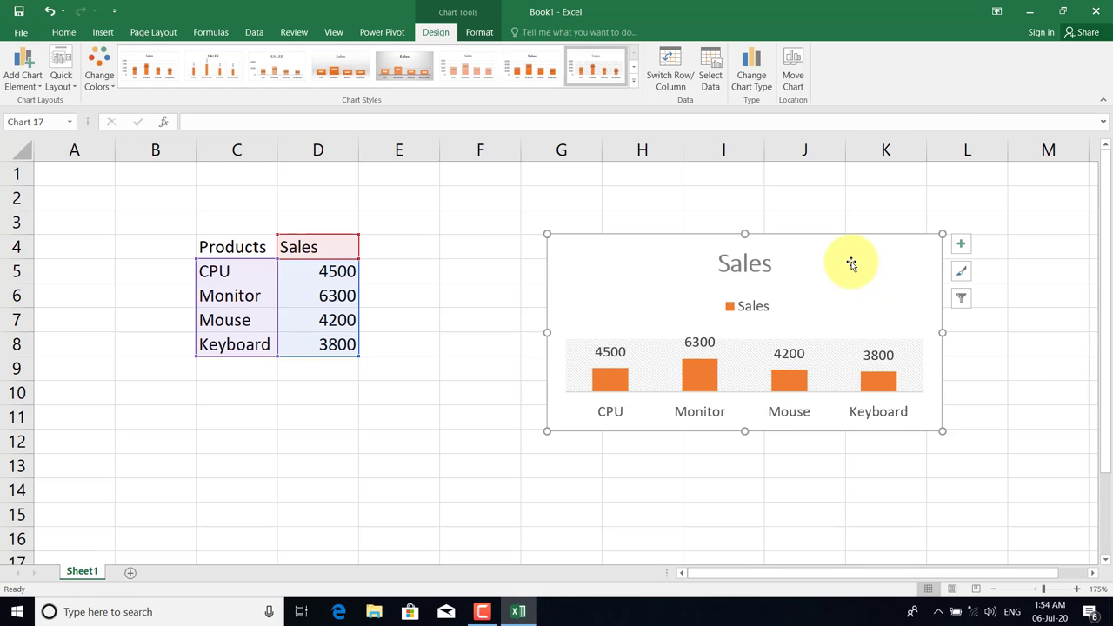
Delete the styled chart and insert a clustered column chart from C4:D8.
key(Delete)
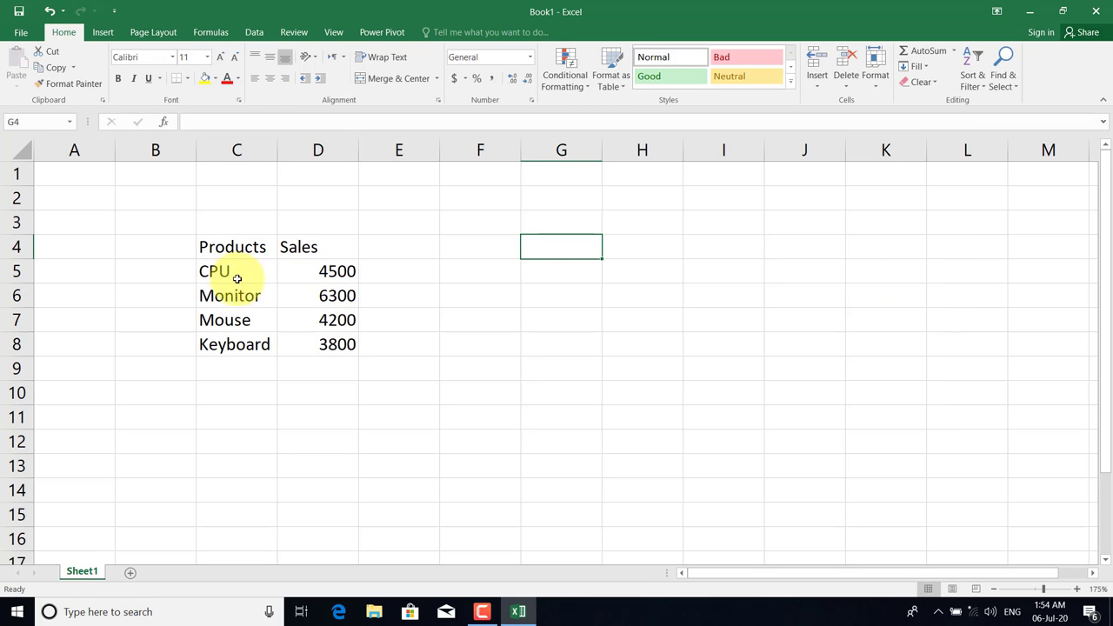
drag(239, 247, 311, 348)
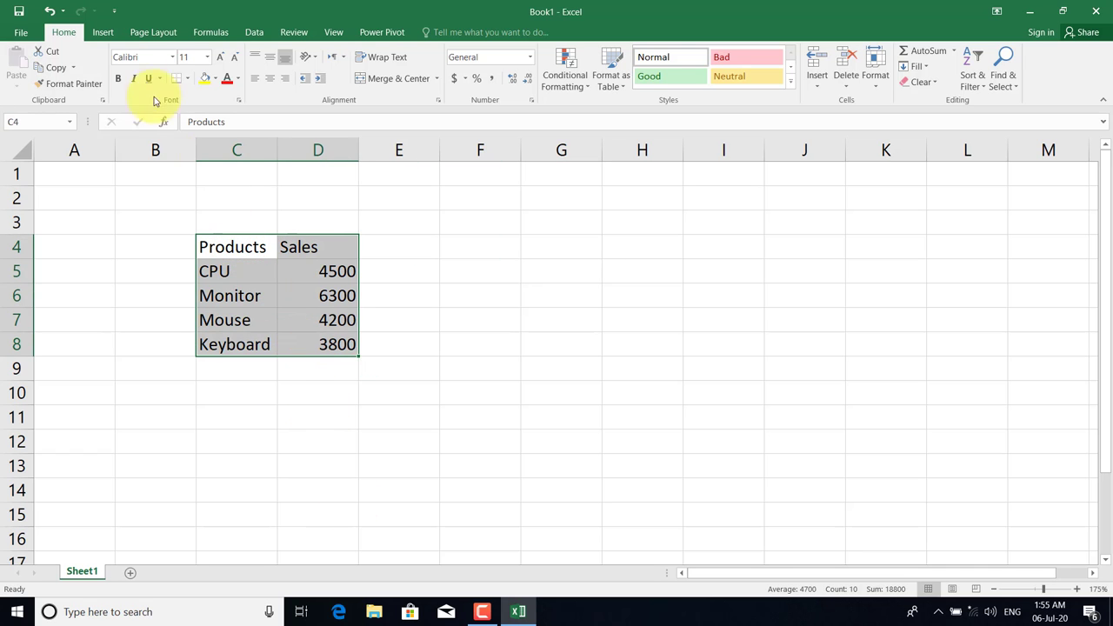
click(102, 32)
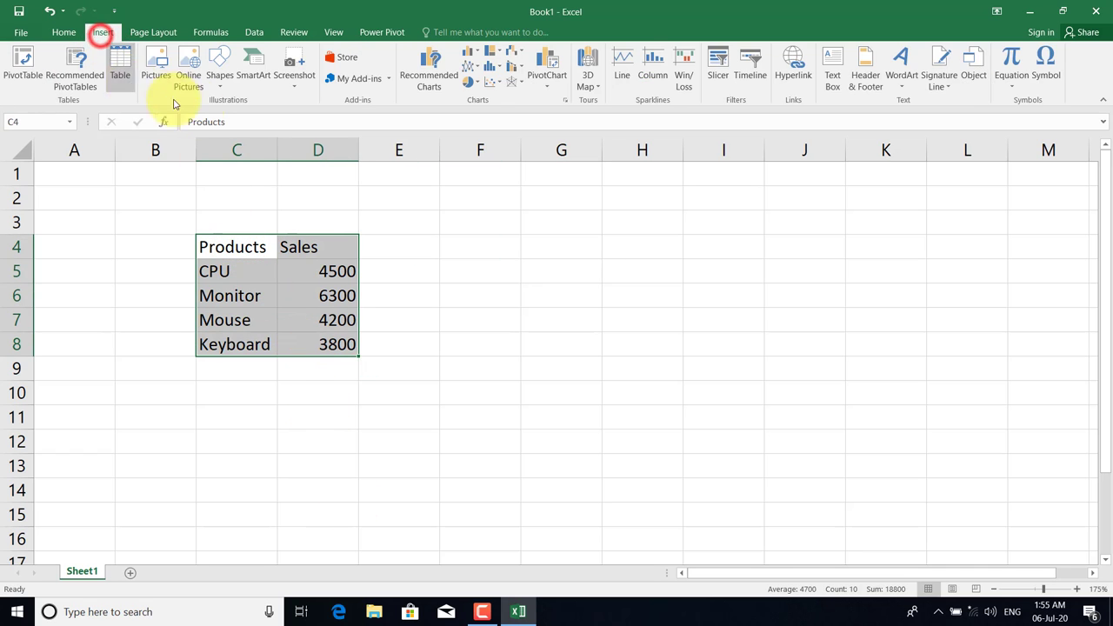
click(470, 51)
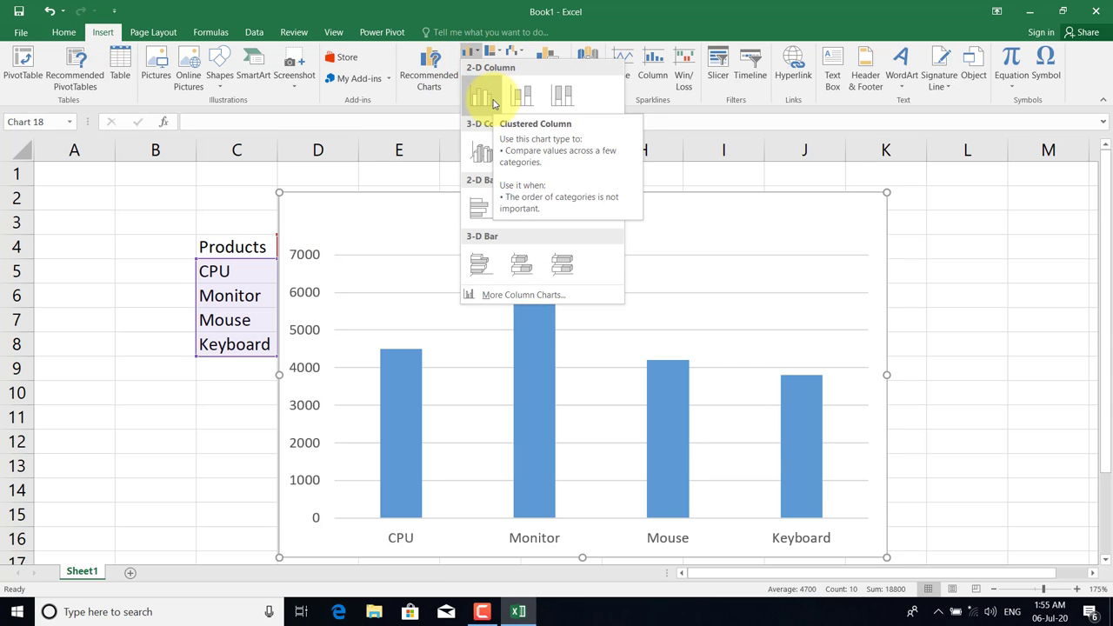
click(491, 99)
Move the new chart off the table and shrink it to sit beside it.
drag(507, 229, 625, 201)
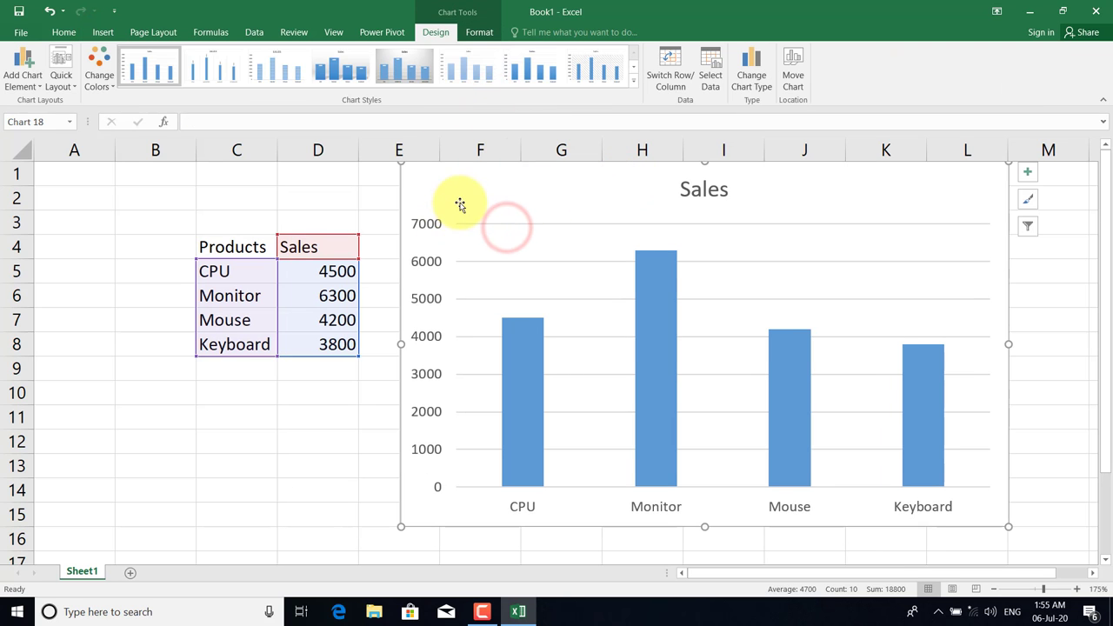
drag(455, 199, 448, 234)
mouse_move(396, 201)
mouse_down()
mouse_move(581, 360)
mouse_move(551, 224)
mouse_up()
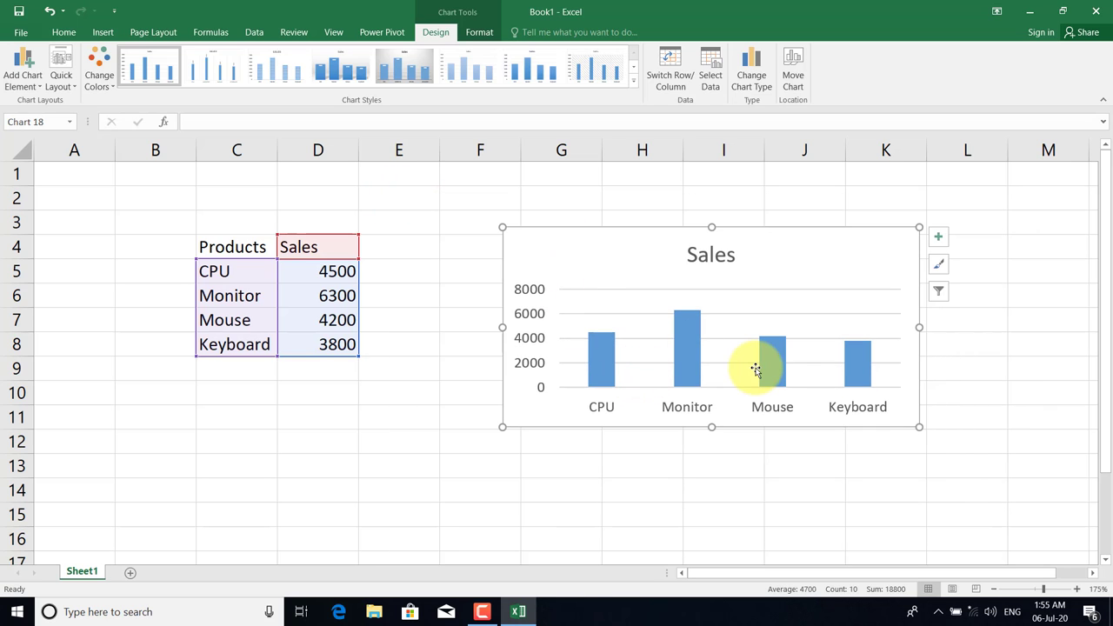
Apply the orange colour set and a bold-title gradient-bar style to the new chart.
click(99, 71)
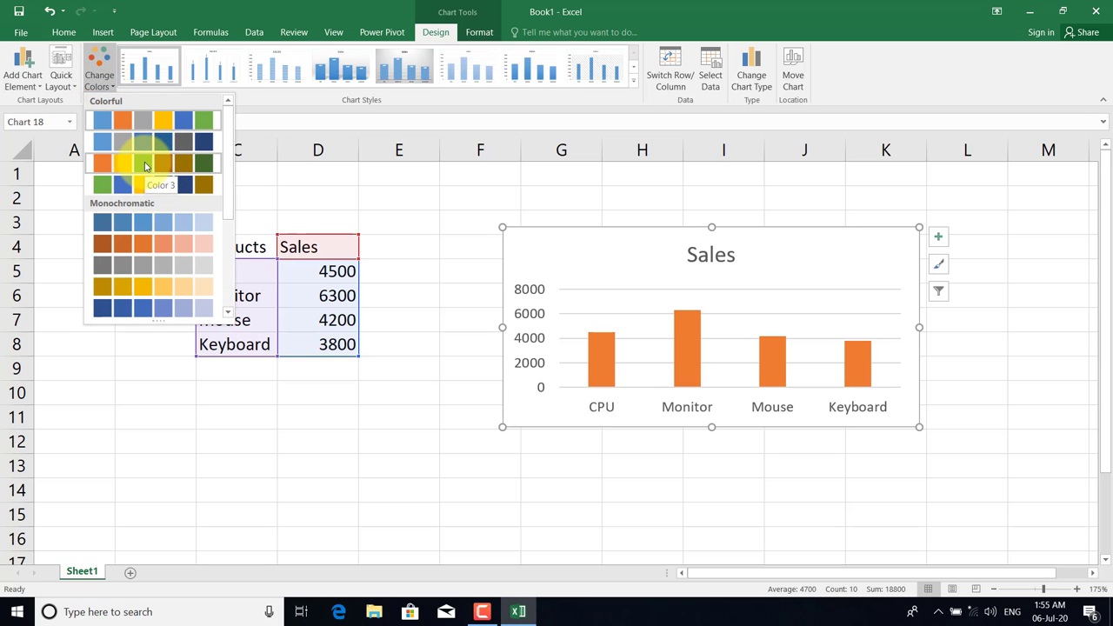
click(146, 165)
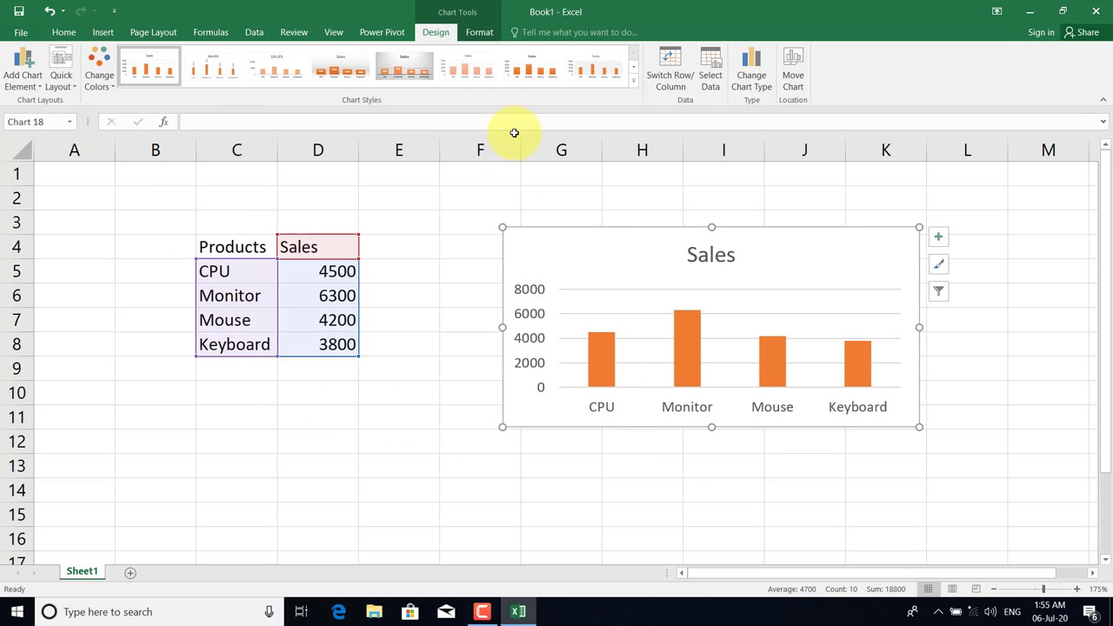
click(539, 81)
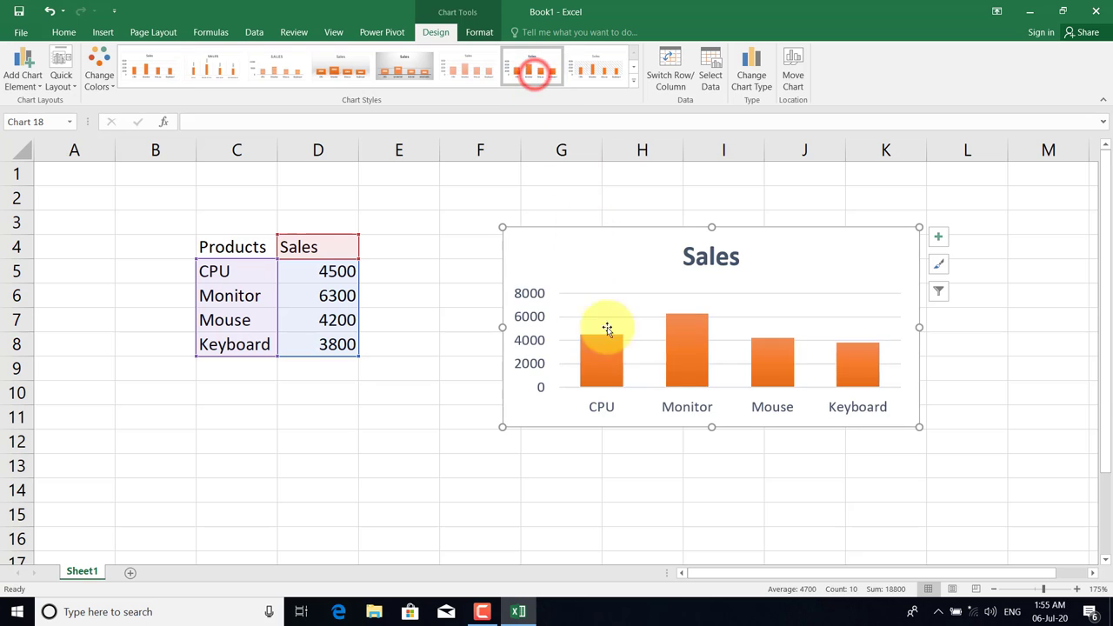
Add value labels to the Sales bars and nudge the chart slightly right.
click(687, 350)
right_click(684, 350)
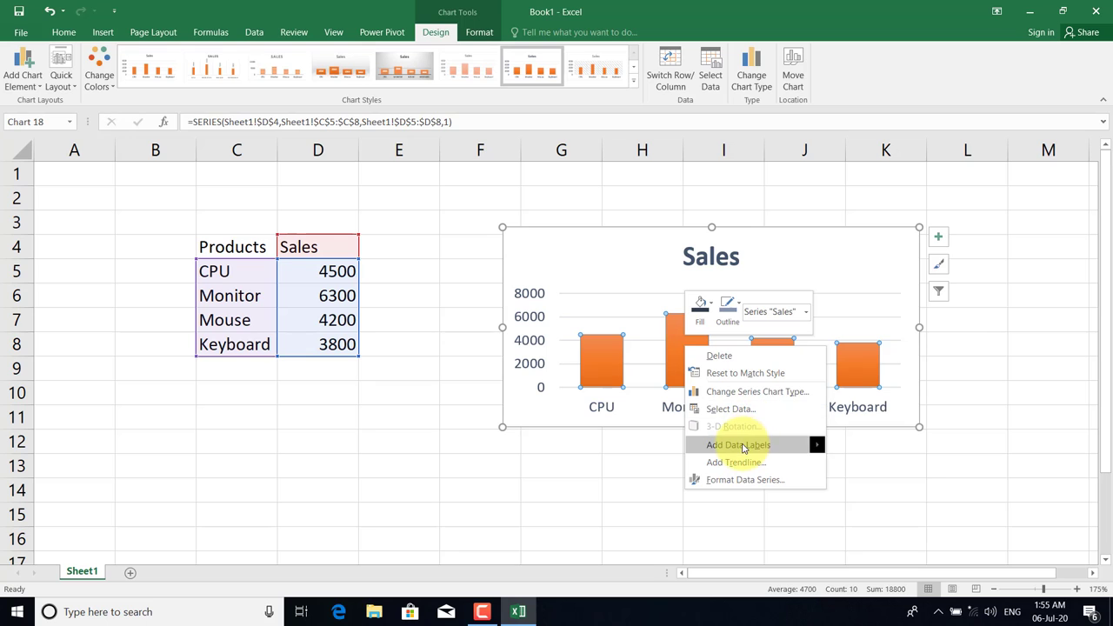
mouse_move(738, 444)
click(874, 445)
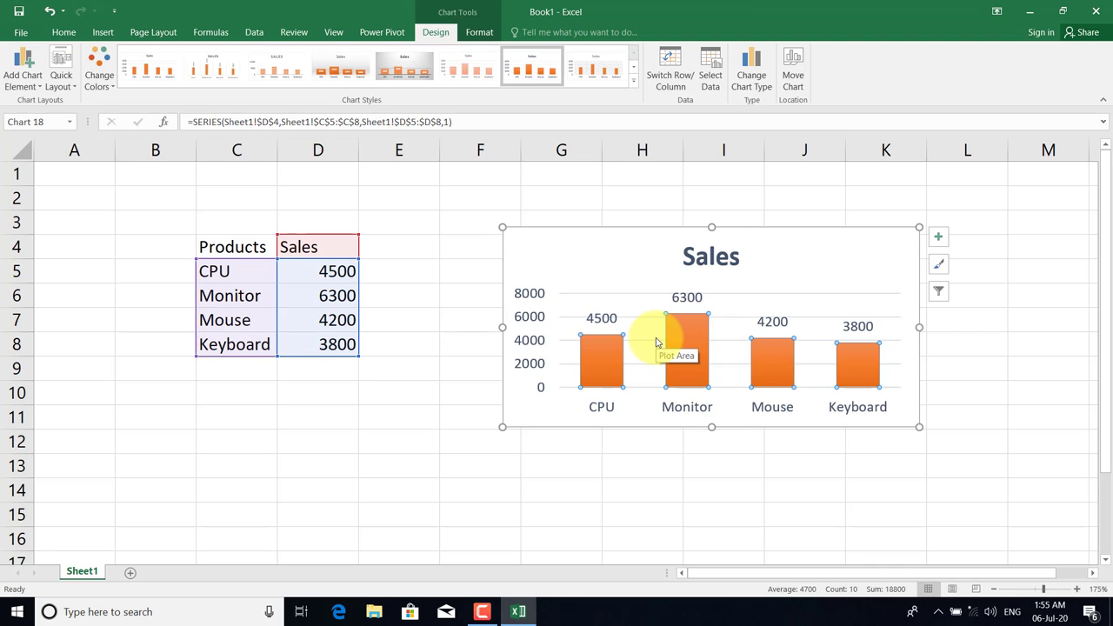
click(623, 246)
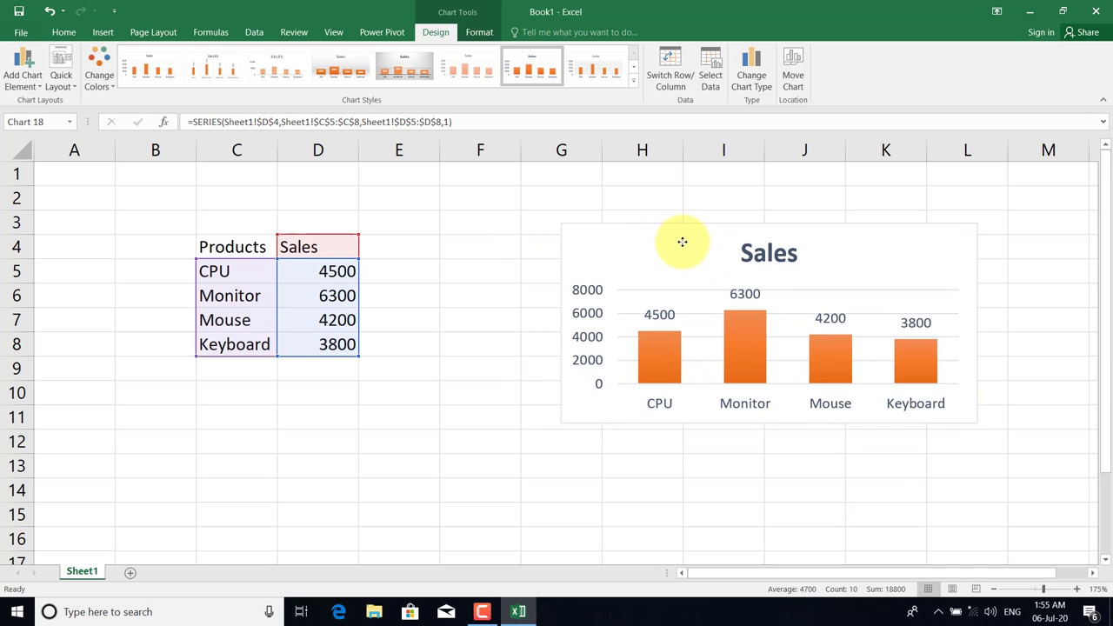
drag(640, 259, 698, 255)
click(392, 249)
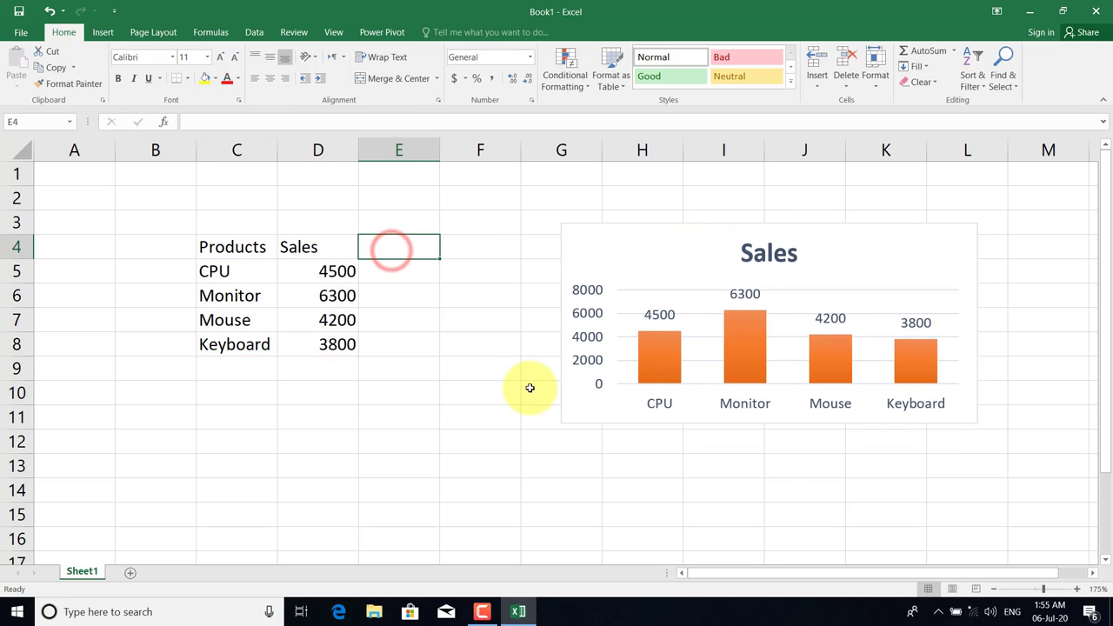
Head column E 'Budget' and enter 1100 as the CPU budget.
text(b)
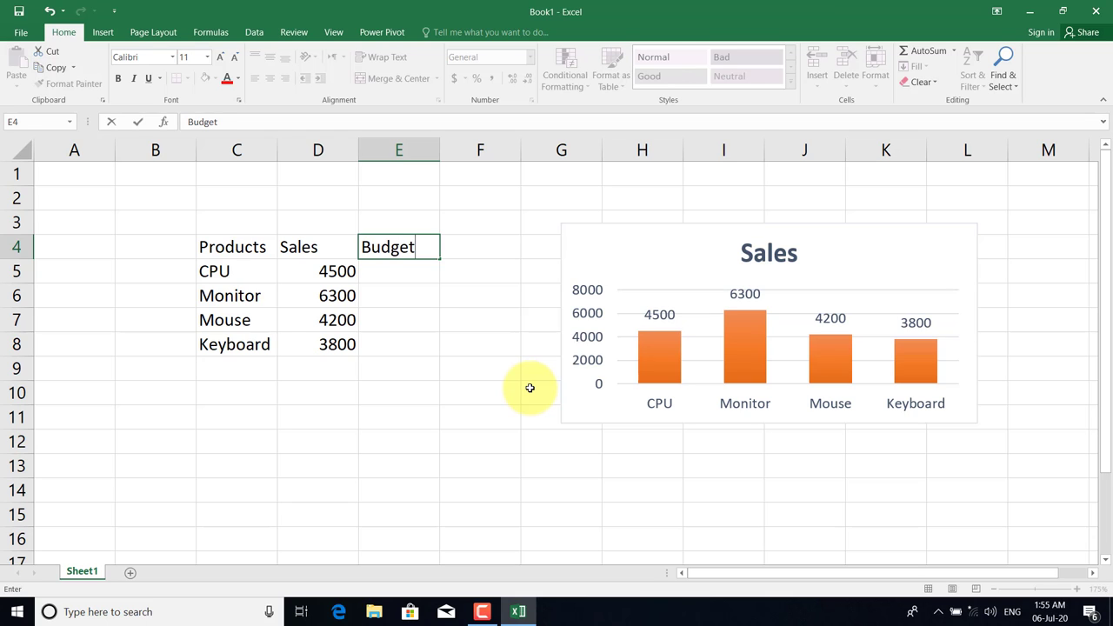
click(387, 266)
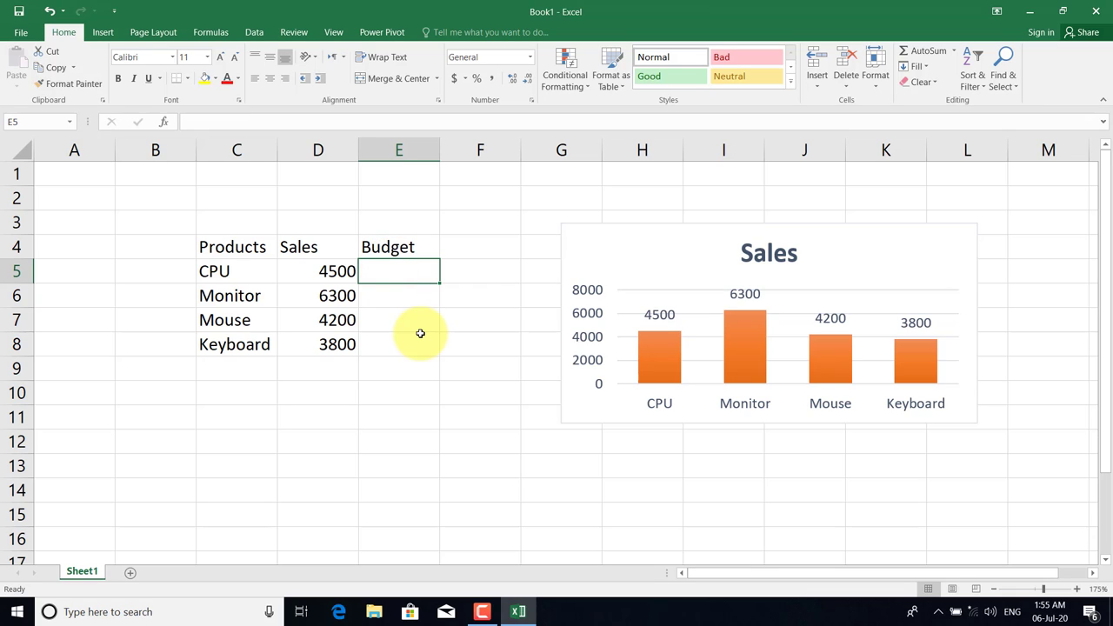
text(100)
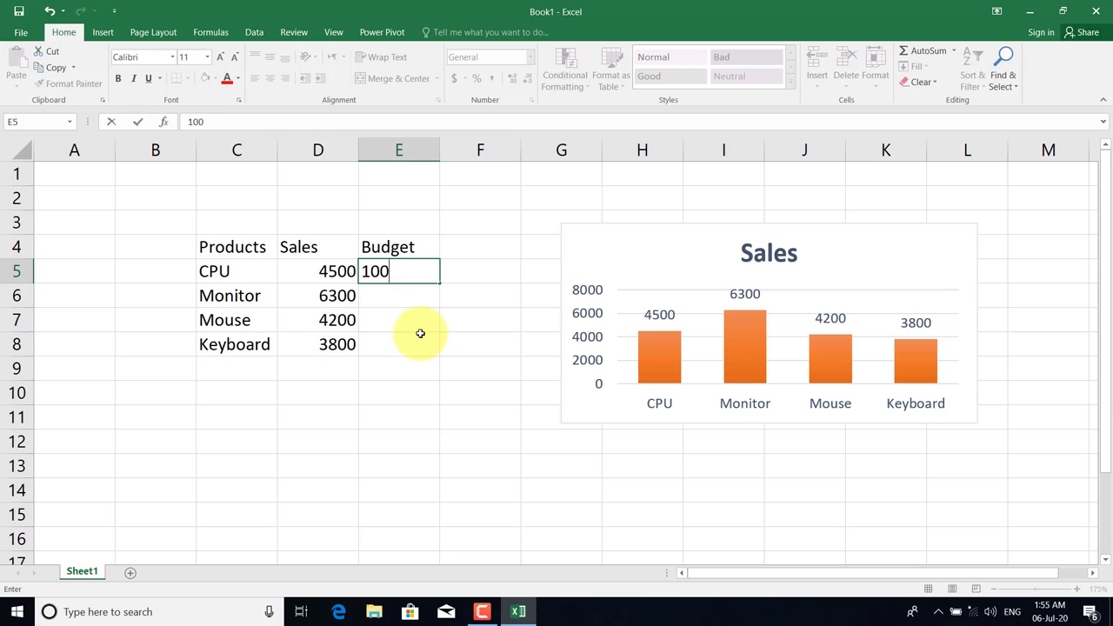
key(Return)
key(Up)
text(11)
key(Return)
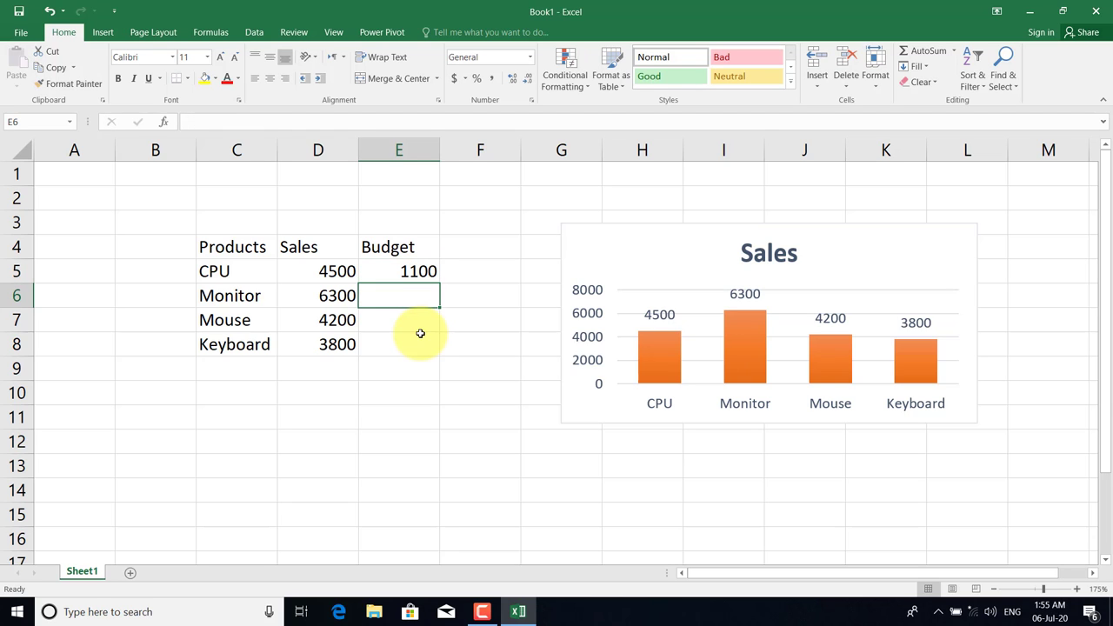
Enter budgets 1320, 1800 and 1500 for Monitor, Mouse and Keyboard.
text(1320)
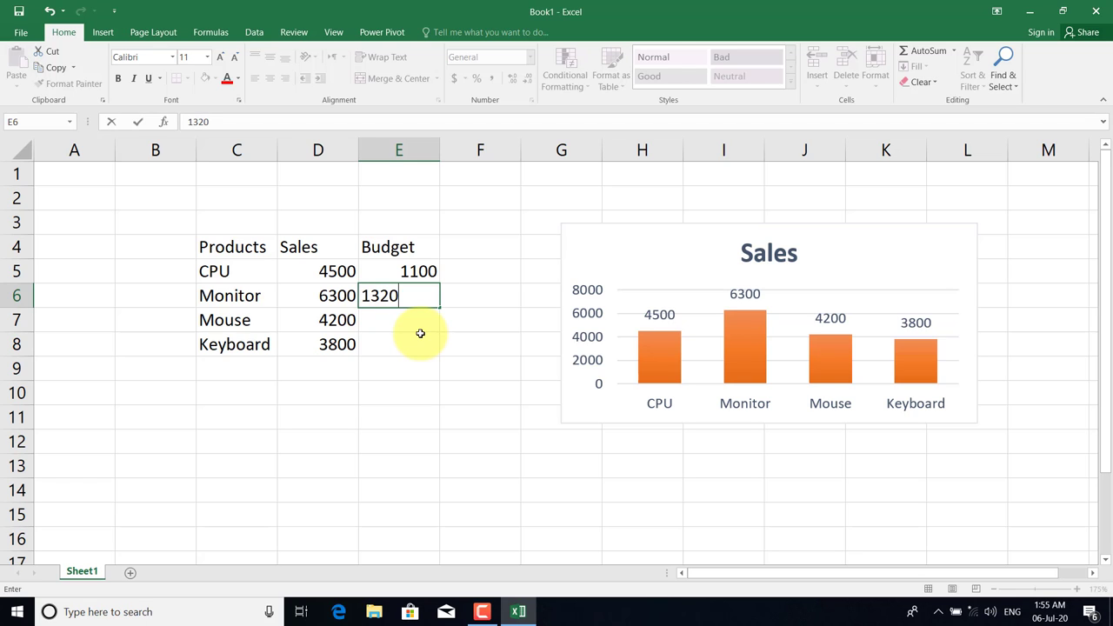
key(Return)
text(1800)
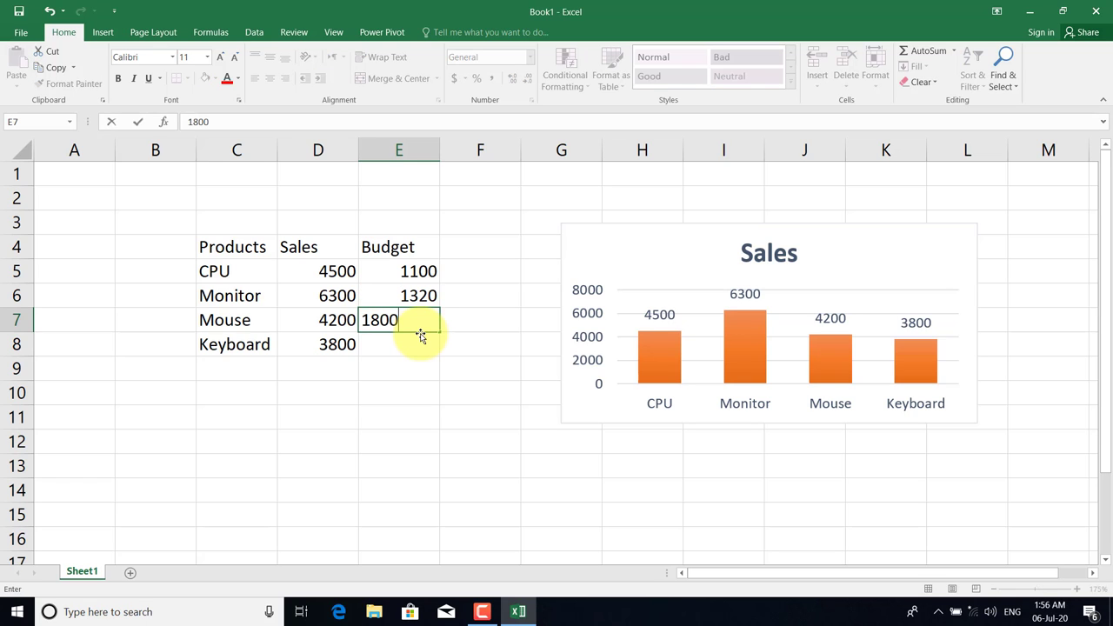
key(Return)
text(1500)
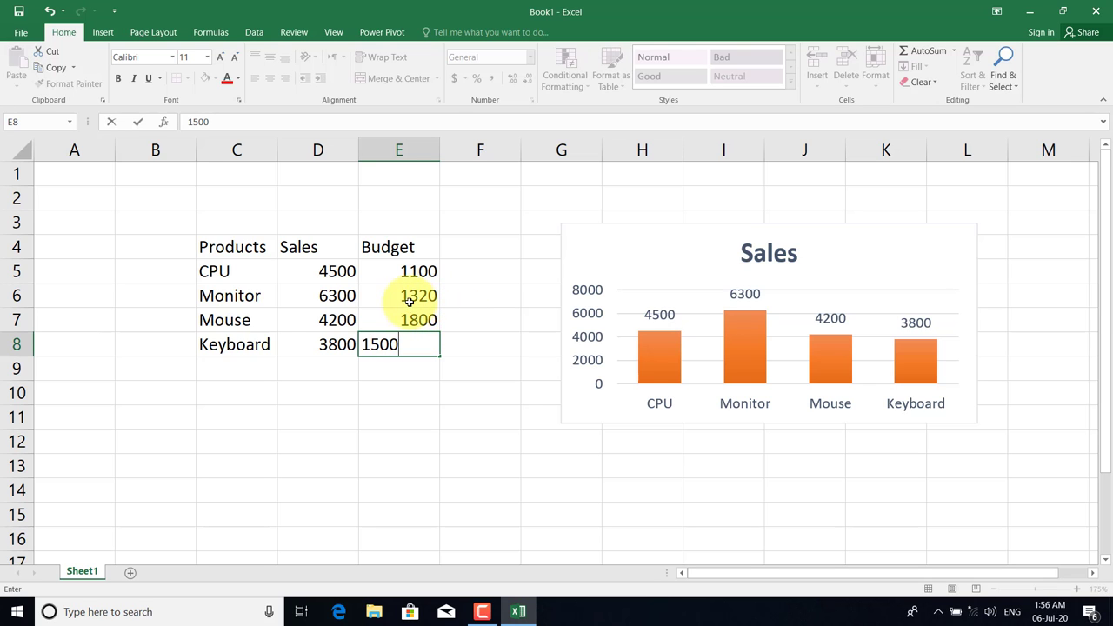
click(409, 296)
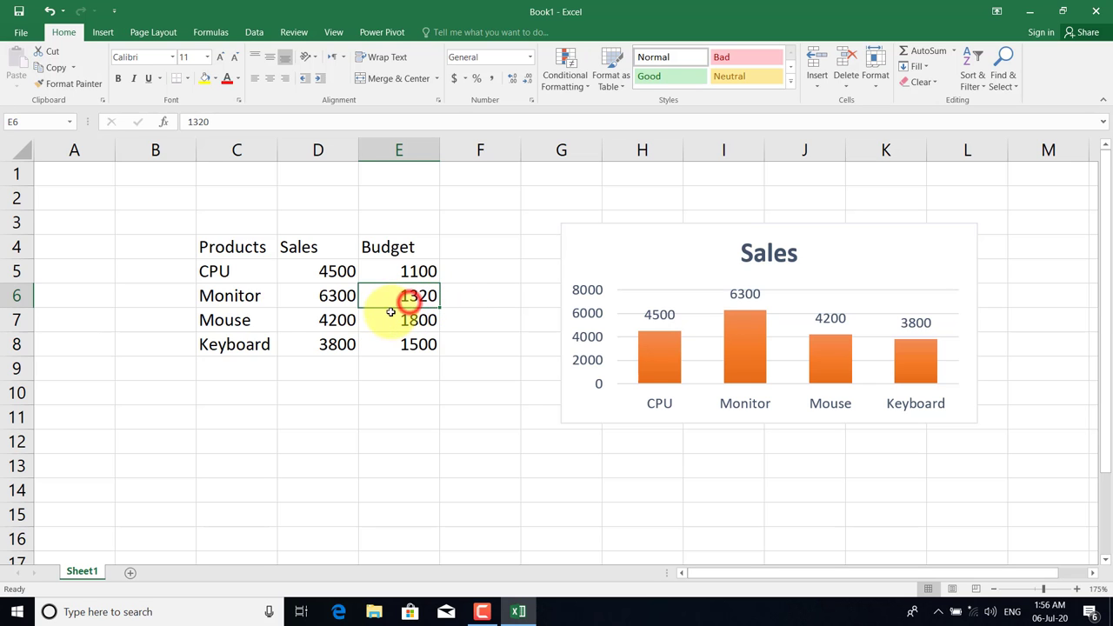
click(322, 280)
Extend the chart's source range to include the Budget column, adding Budget bars.
click(656, 244)
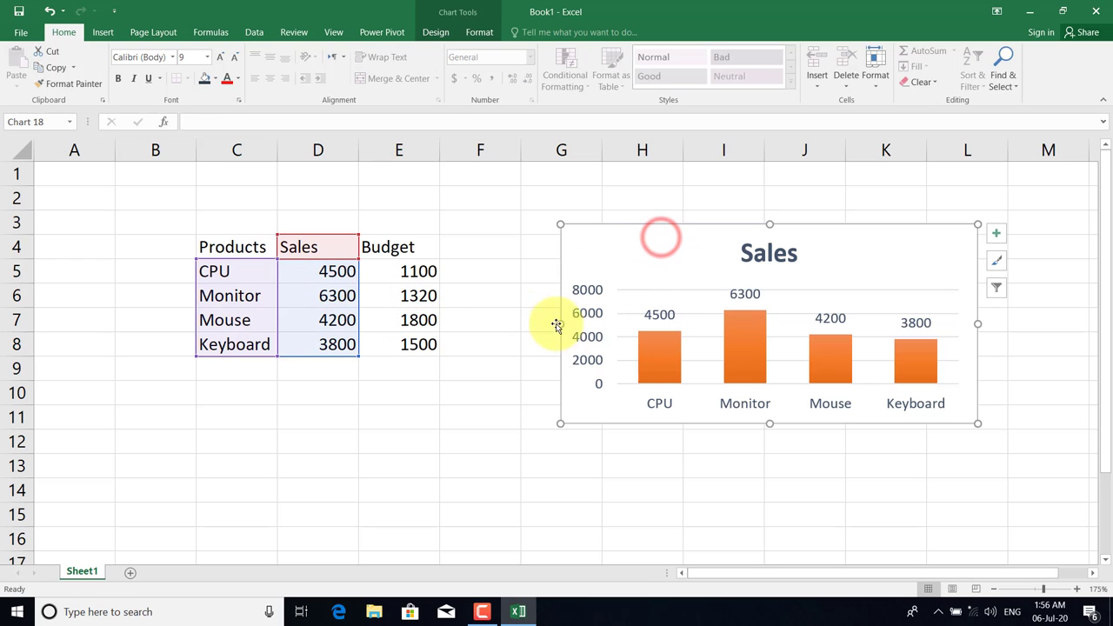
click(669, 364)
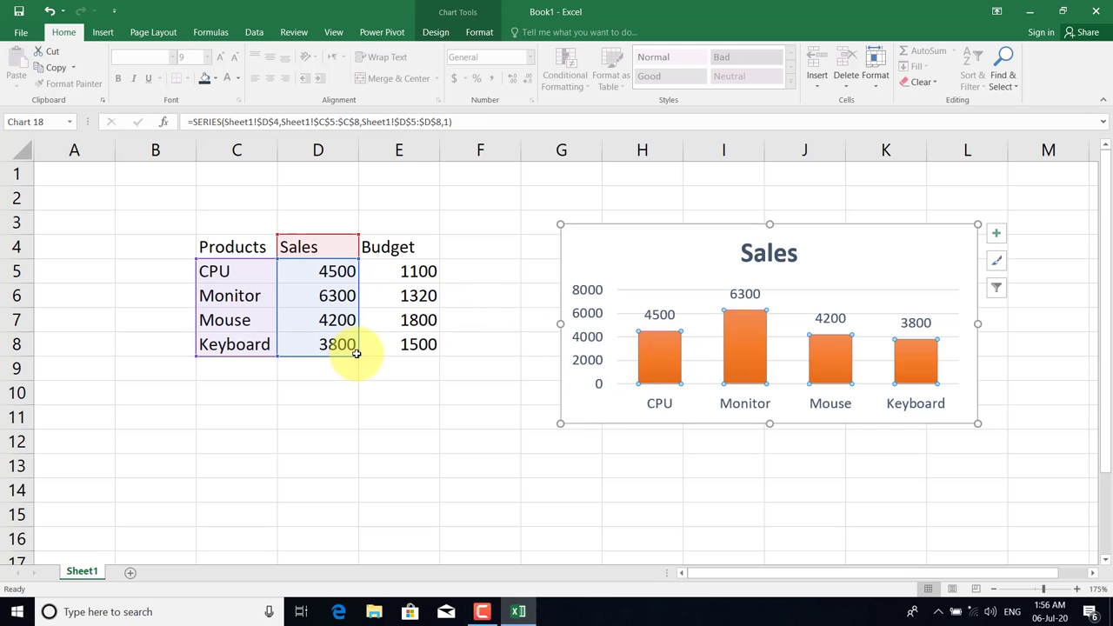
drag(359, 357, 360, 355)
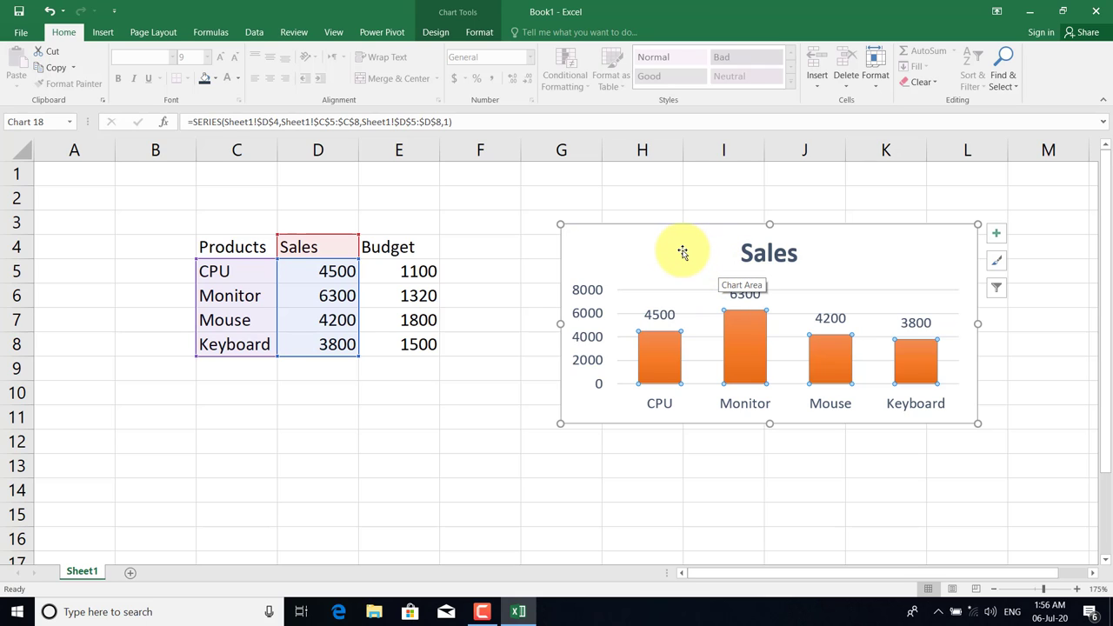
click(683, 252)
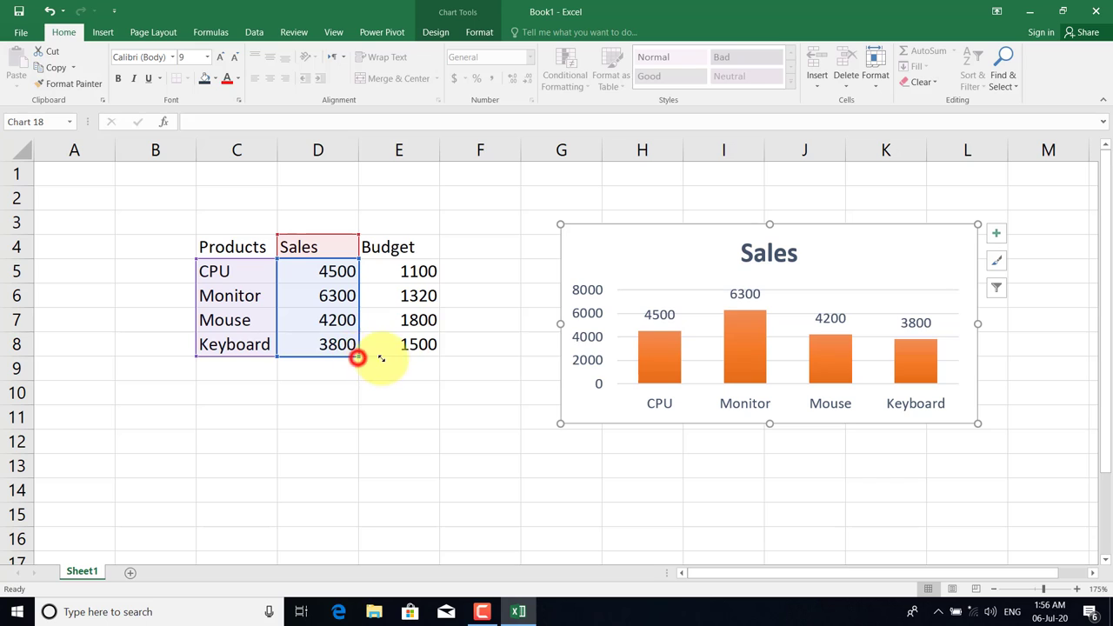
drag(358, 356, 431, 358)
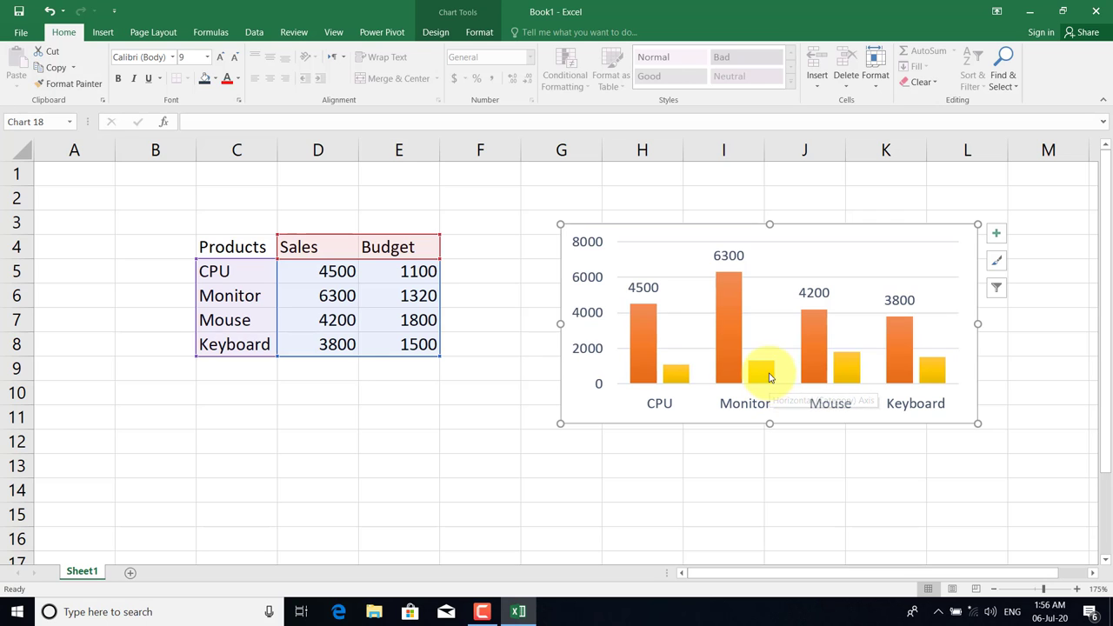
Add data labels to the Budget columns, showing 1100, 1320, 1800 and 1500.
click(769, 375)
right_click(768, 376)
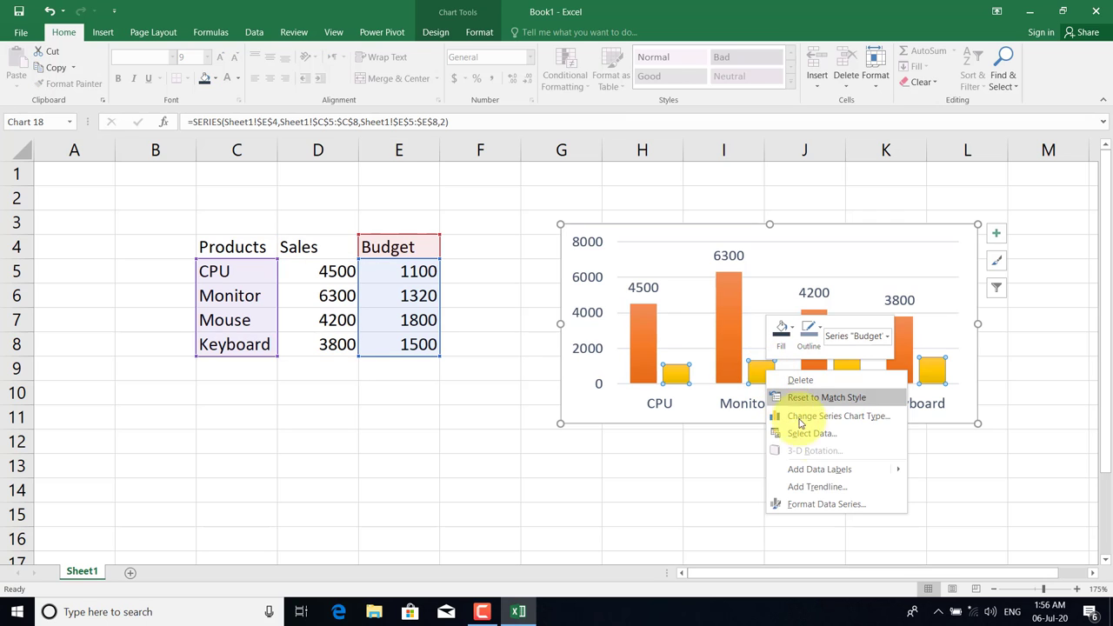
mouse_move(819, 469)
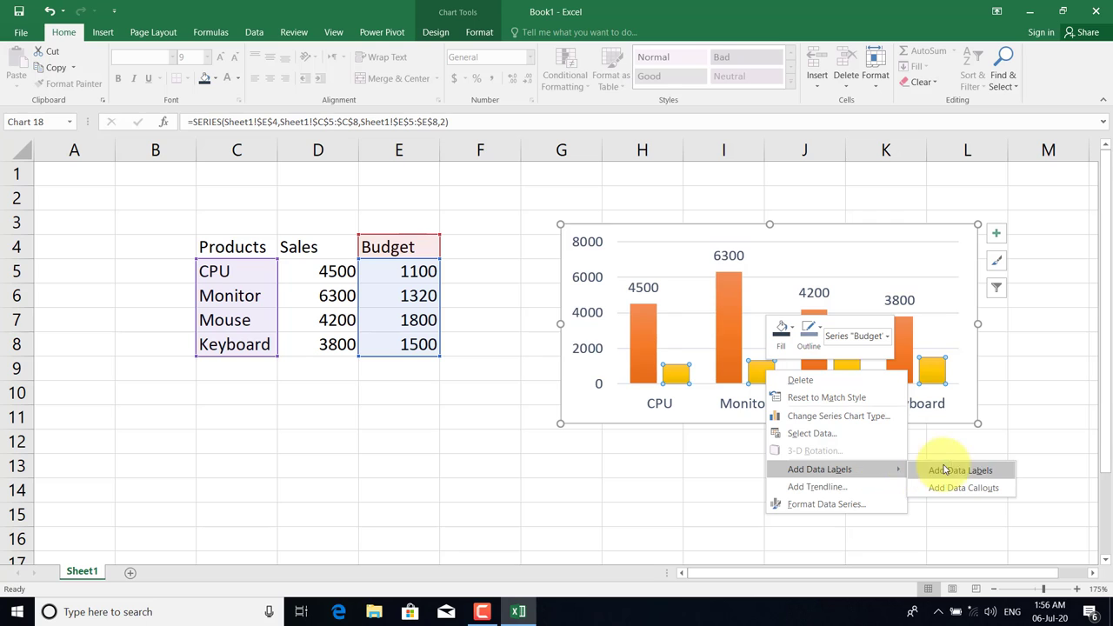
click(969, 479)
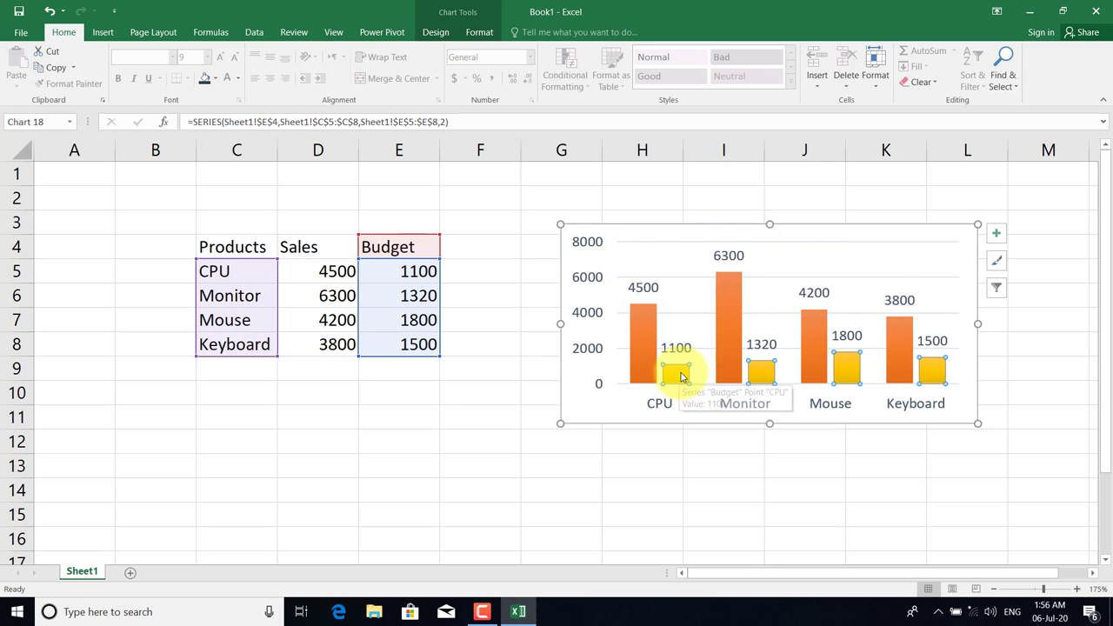
right_click(681, 379)
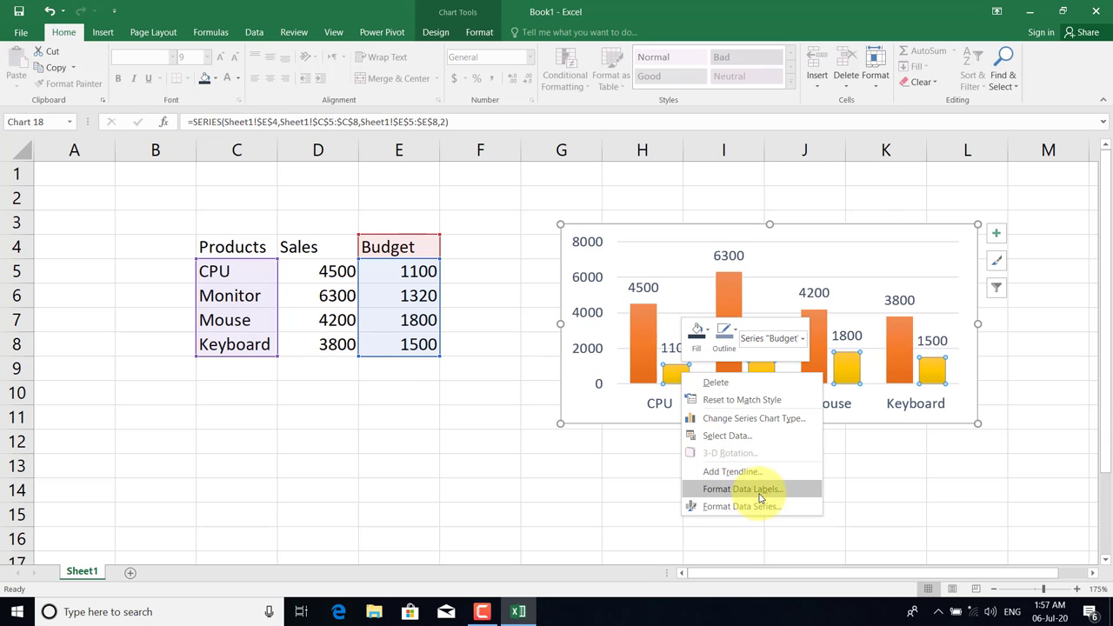
Change the Budget series to a Line with Markers in the combo chart settings.
click(787, 421)
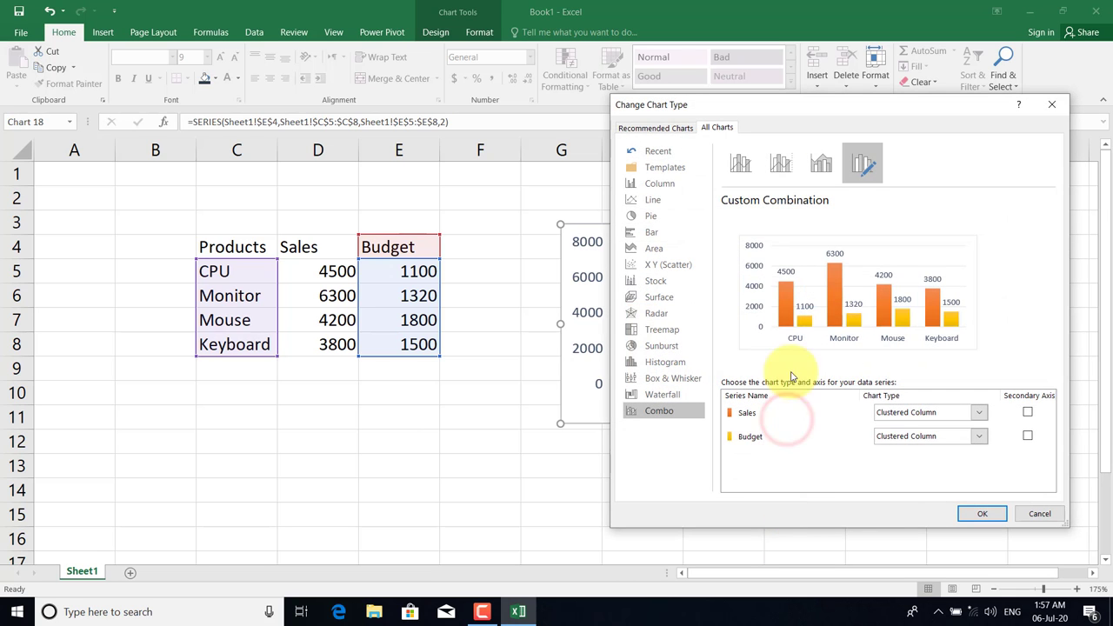
mouse_move(745, 105)
mouse_down()
mouse_move(602, 127)
mouse_move(197, 38)
mouse_up()
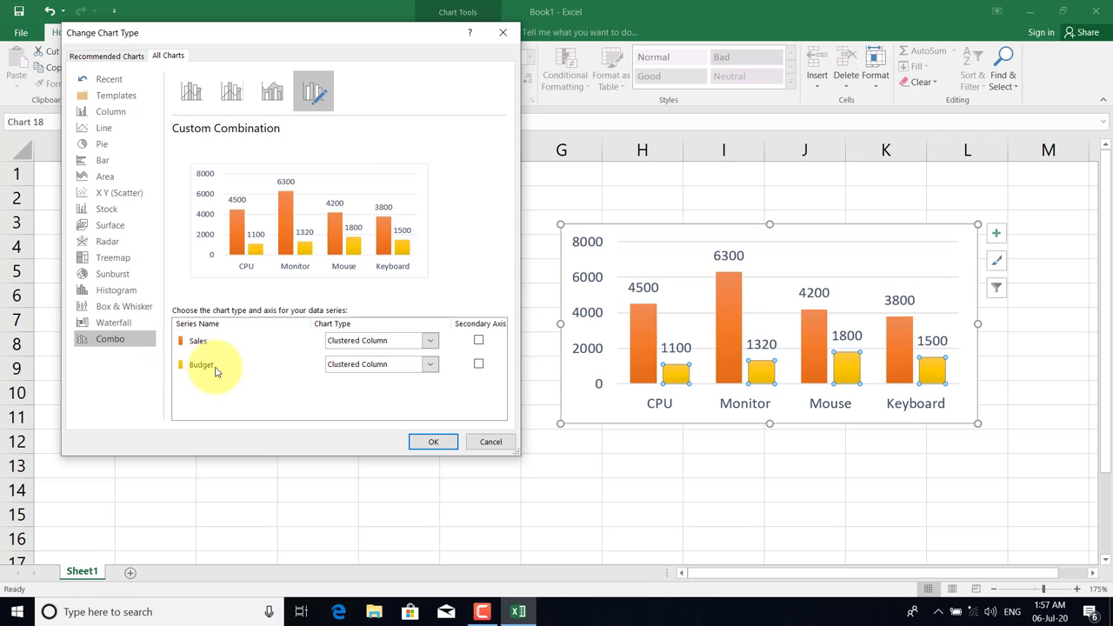
click(435, 365)
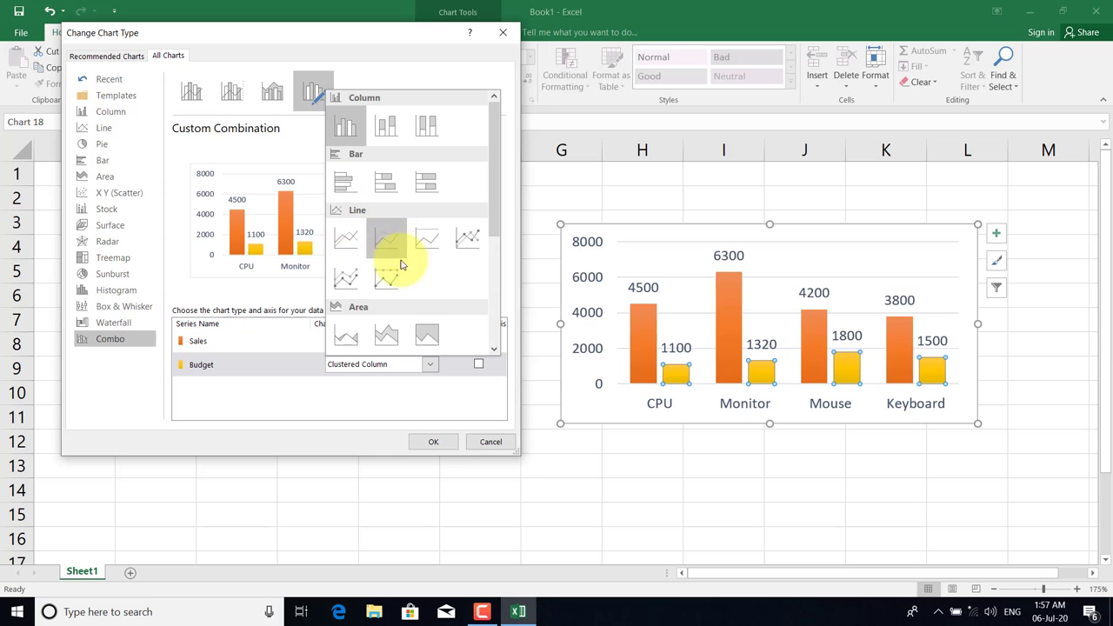
click(463, 241)
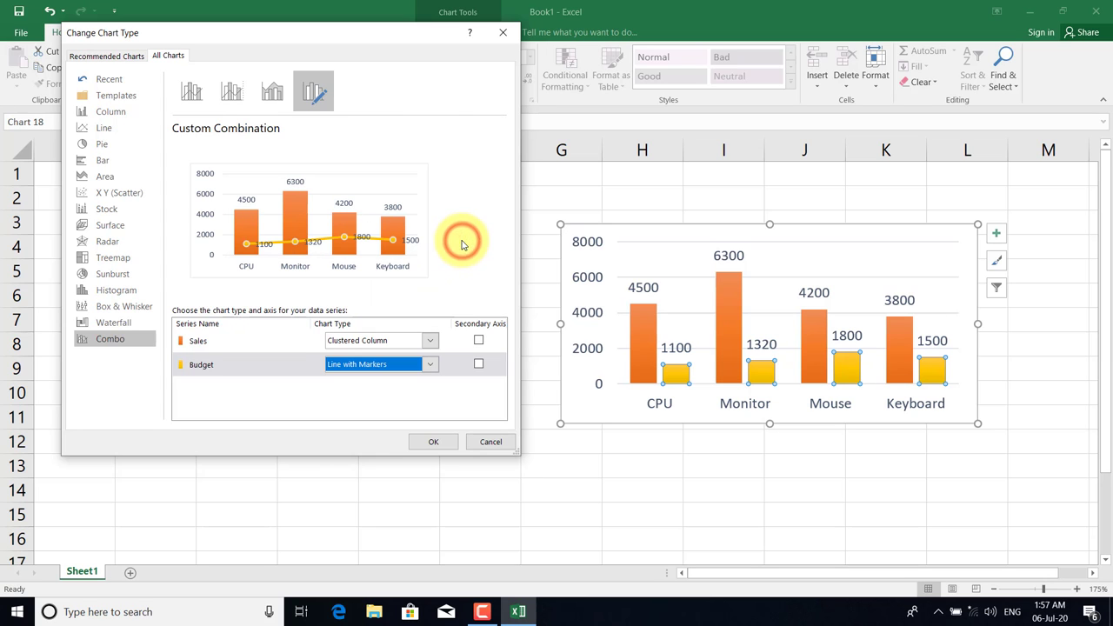
click(435, 444)
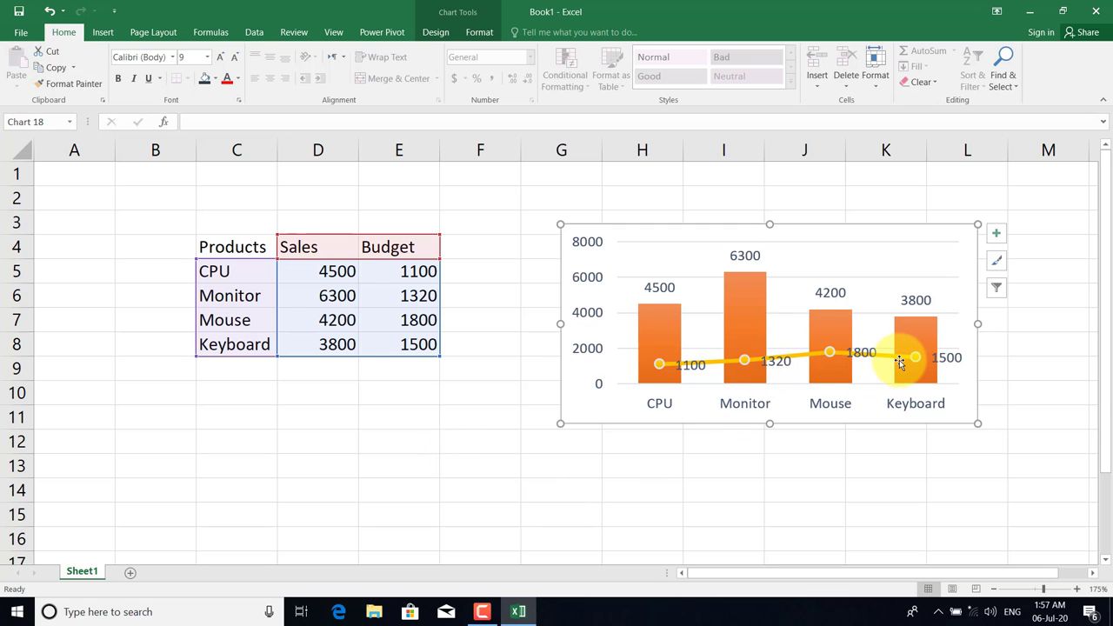
Try the Budget series as a 100% Stacked Line in the combo settings.
right_click(758, 359)
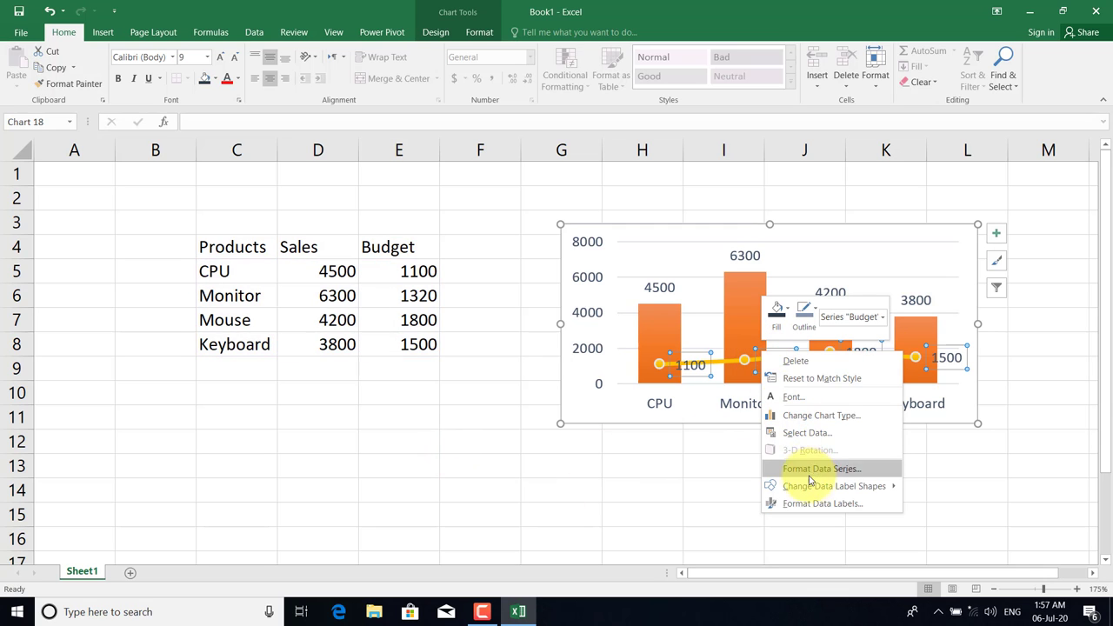
click(805, 415)
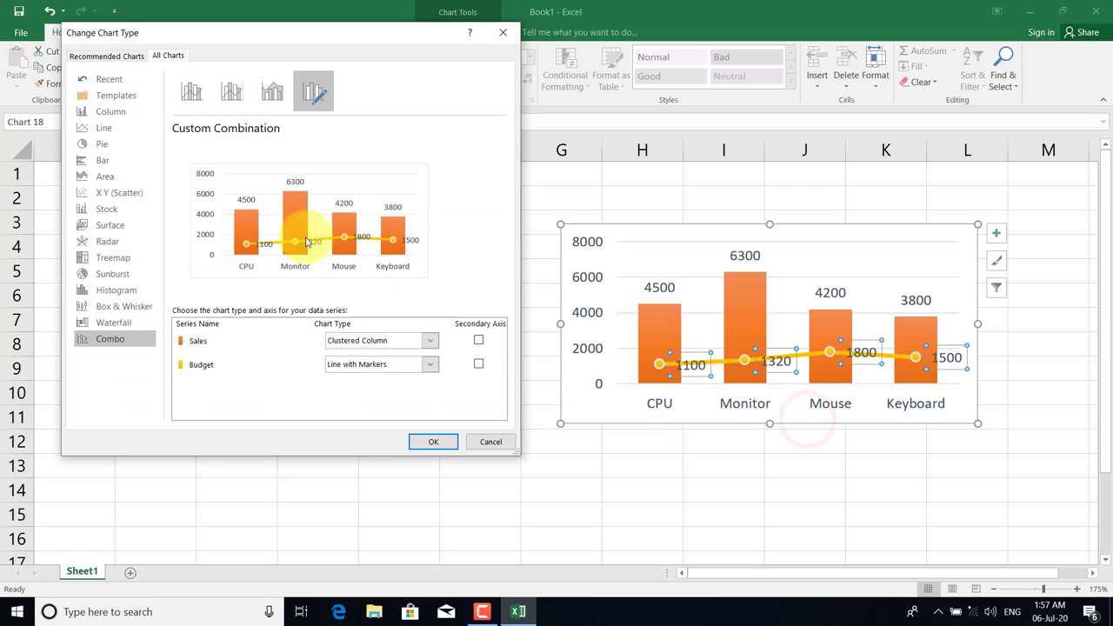
click(131, 119)
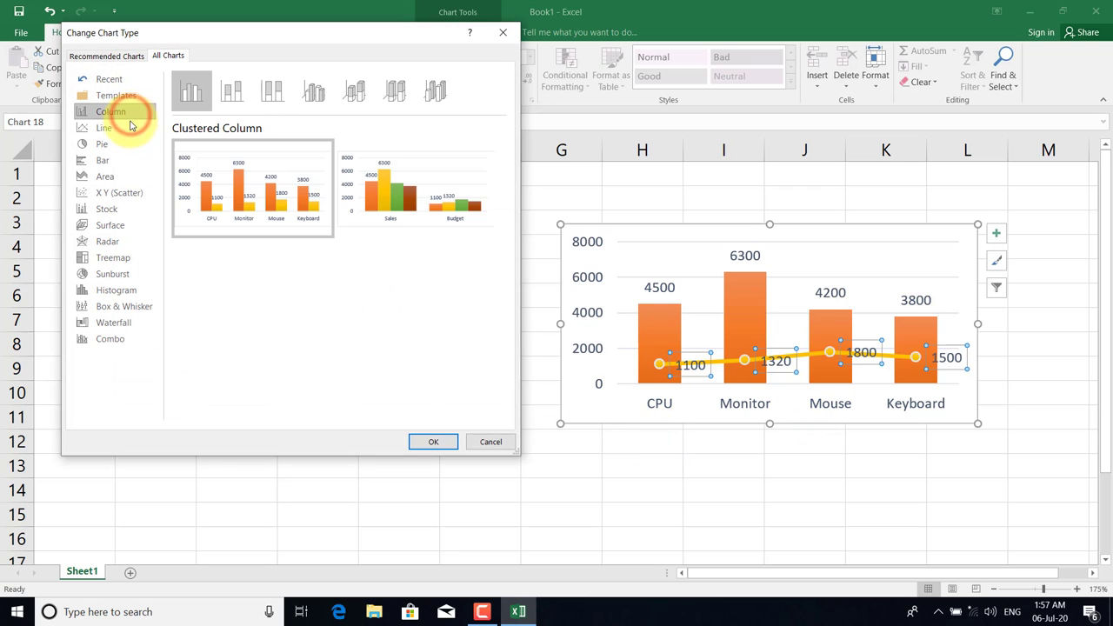
click(104, 339)
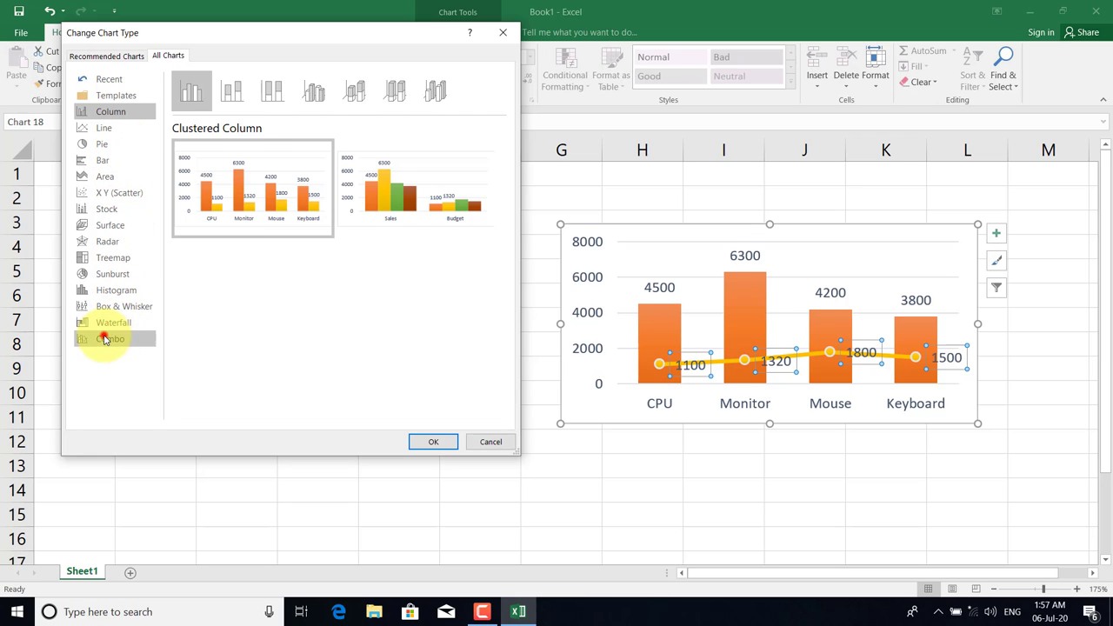
click(428, 363)
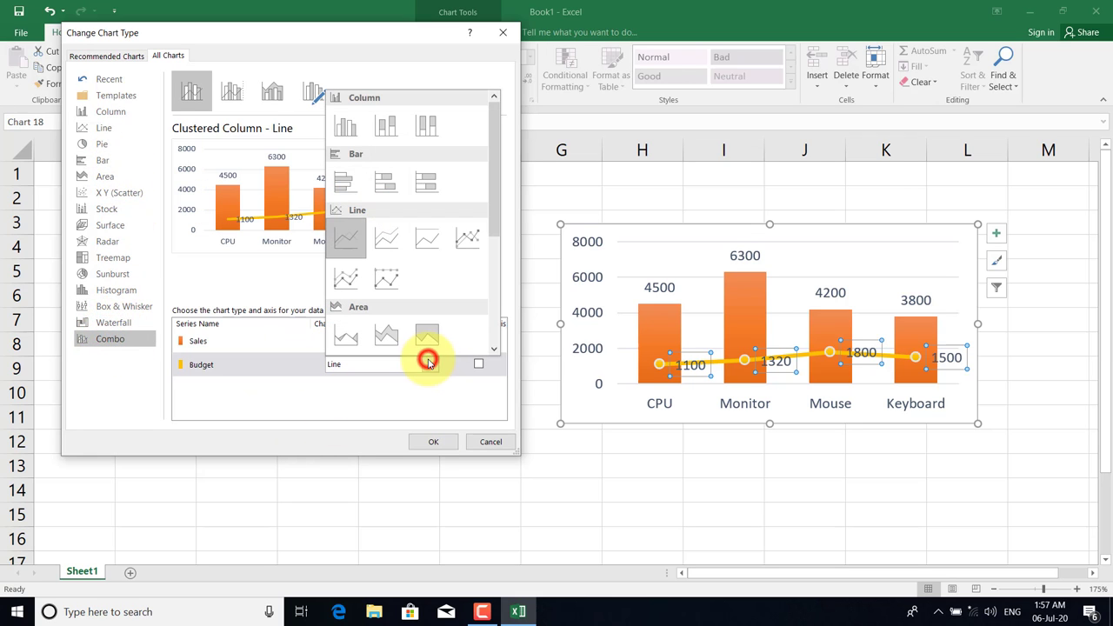
click(427, 240)
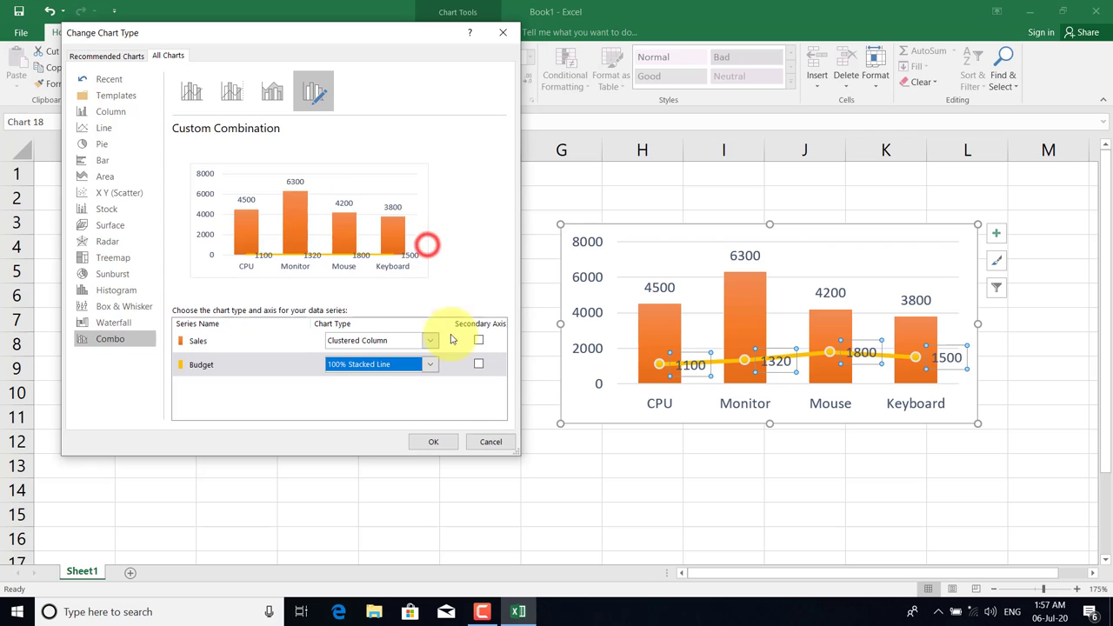
click(430, 441)
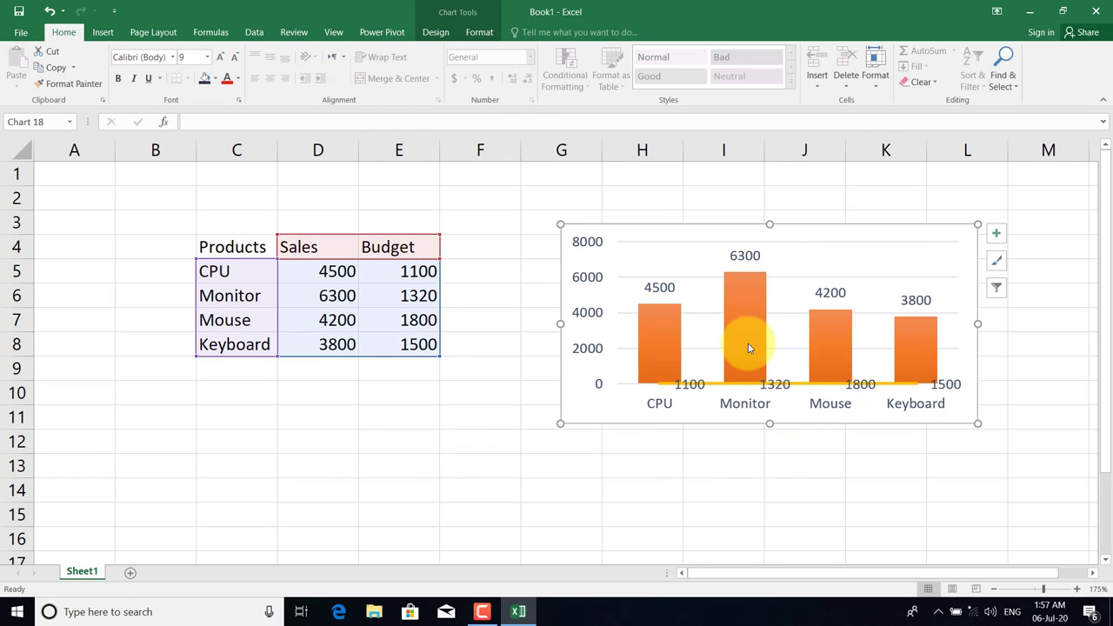
Switch the Budget series to a plain Line chart type.
right_click(755, 388)
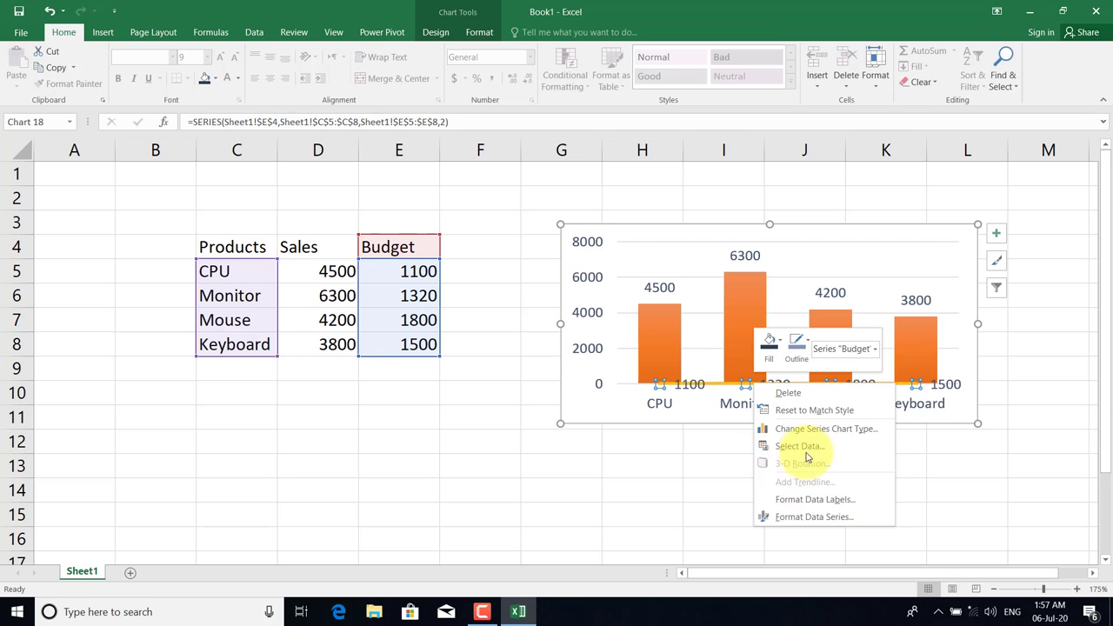
click(807, 429)
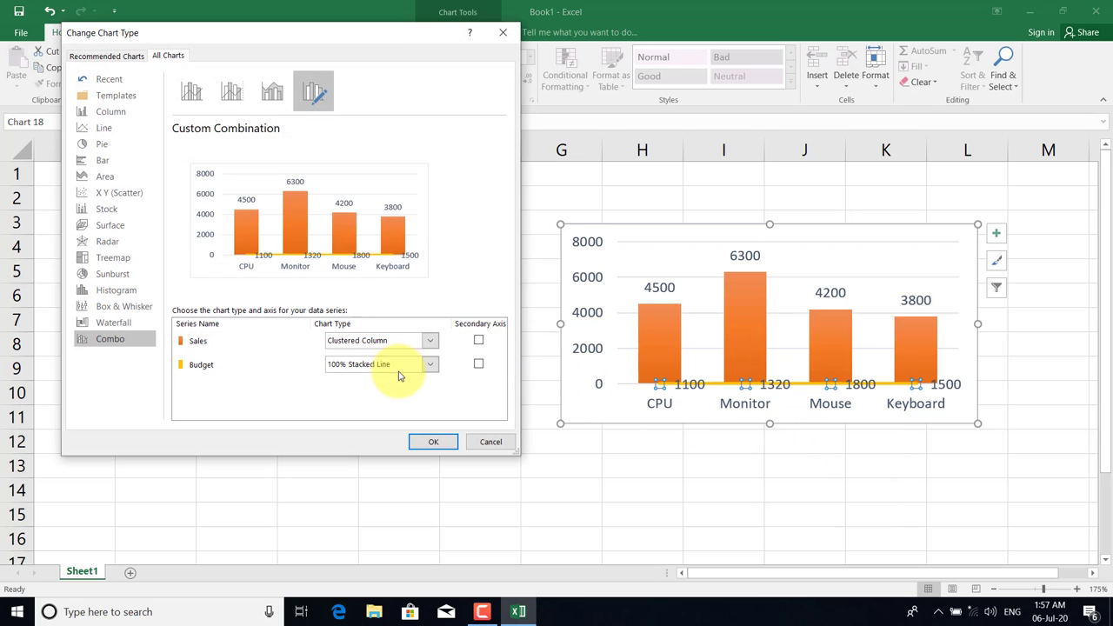
click(400, 365)
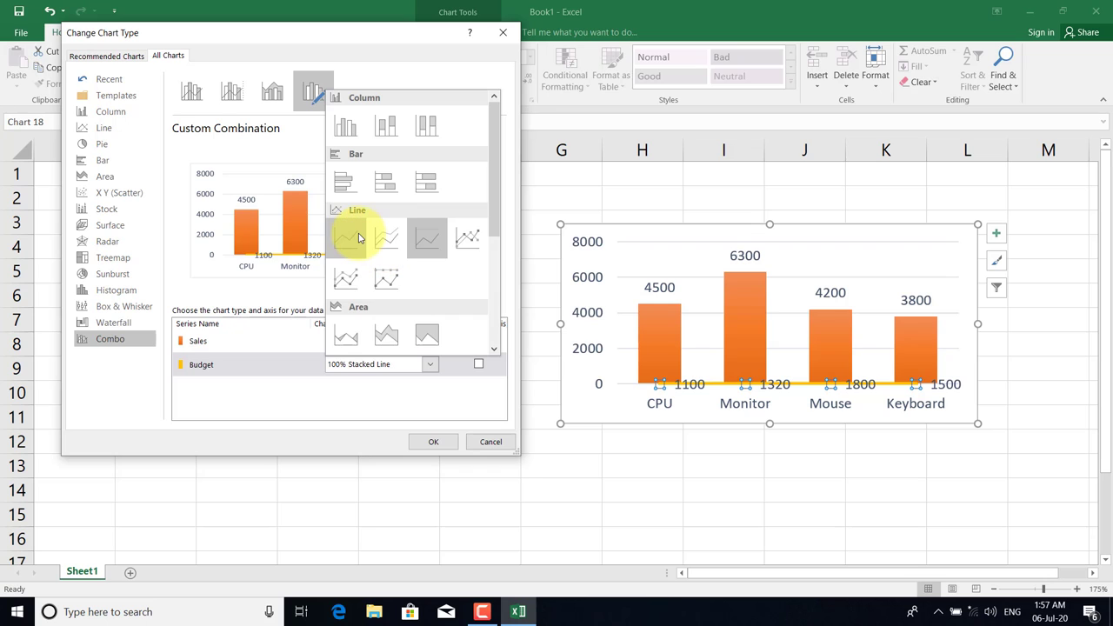
click(358, 236)
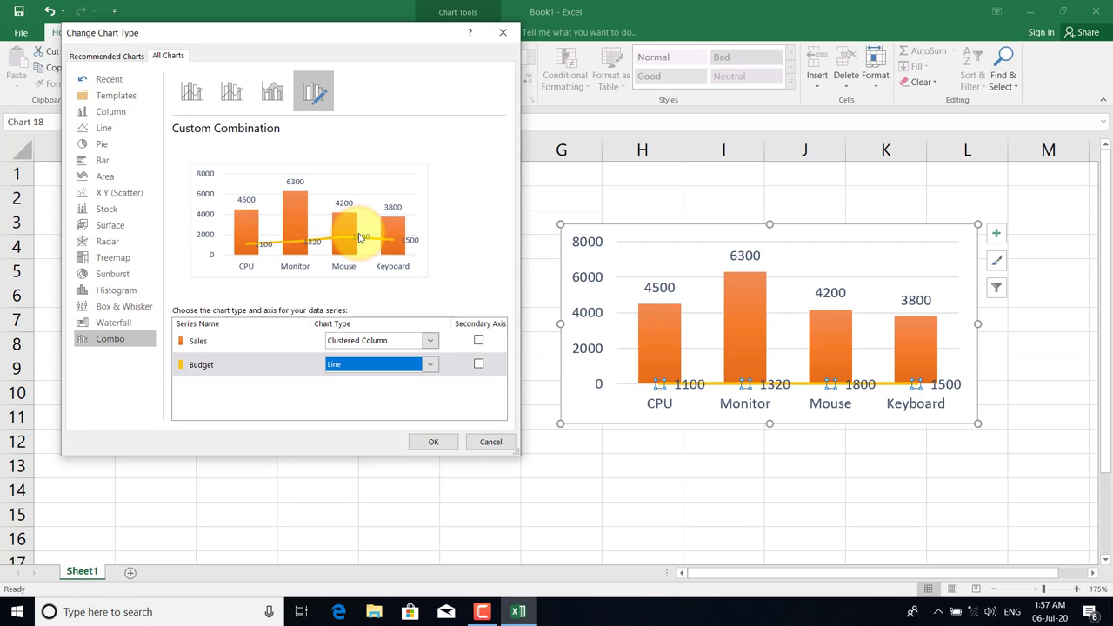
click(426, 443)
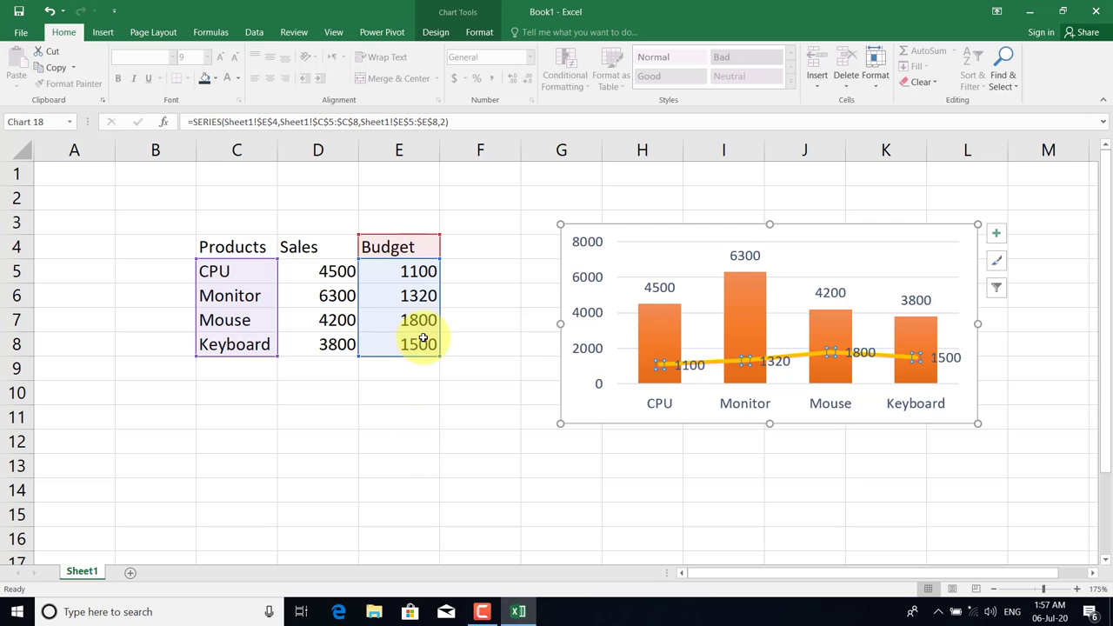
Enter budget values 8000 for CPU in E5 and 6500 for Mouse in E7.
click(417, 271)
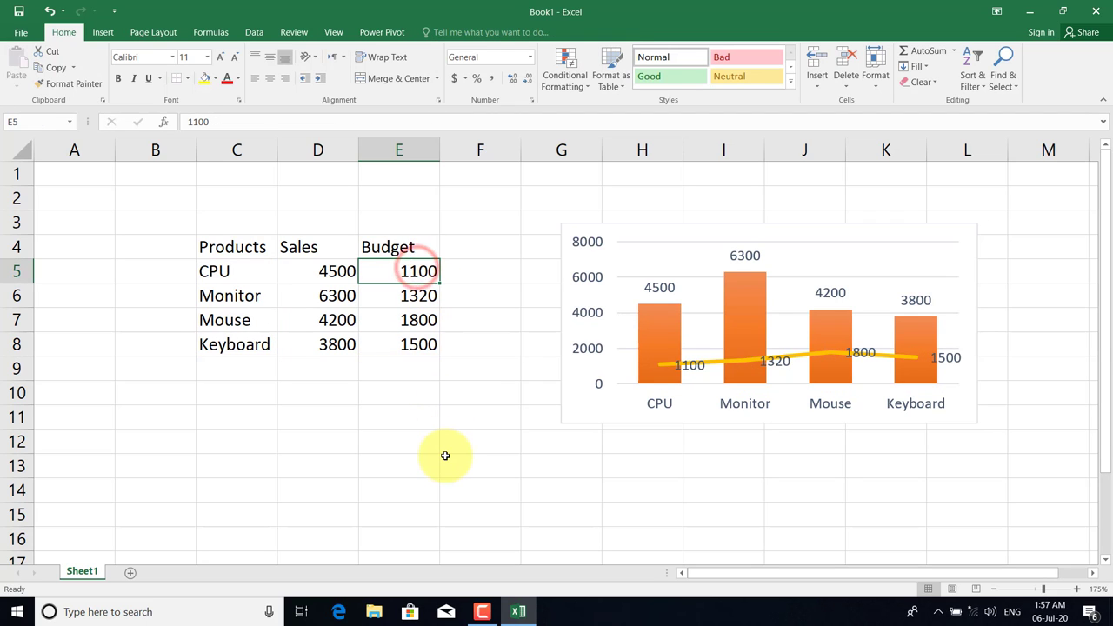
text(8000)
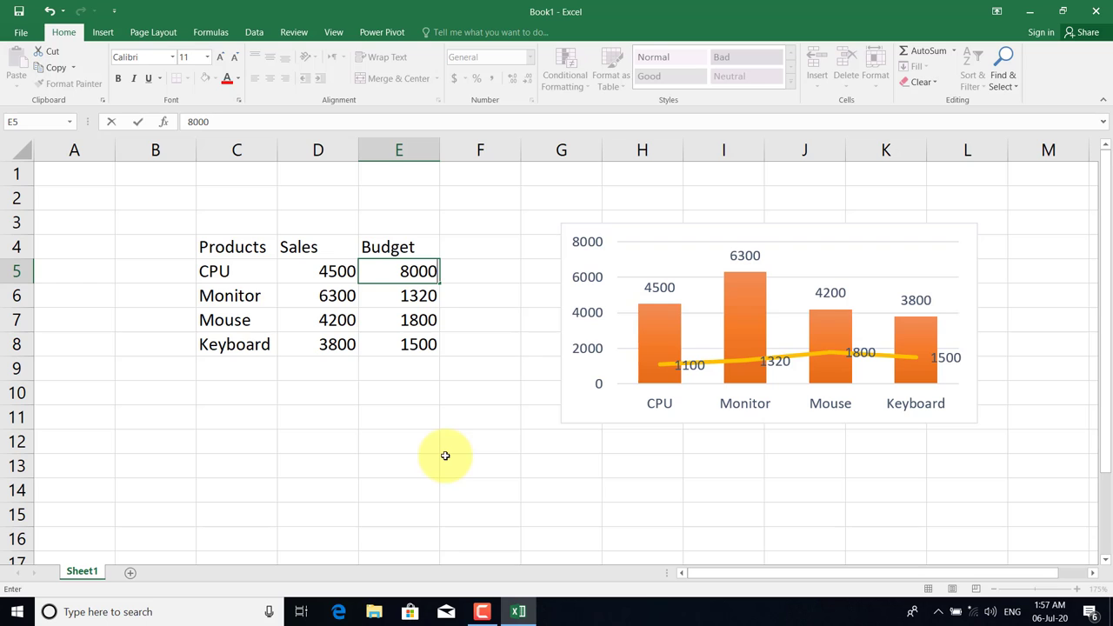
key(Return)
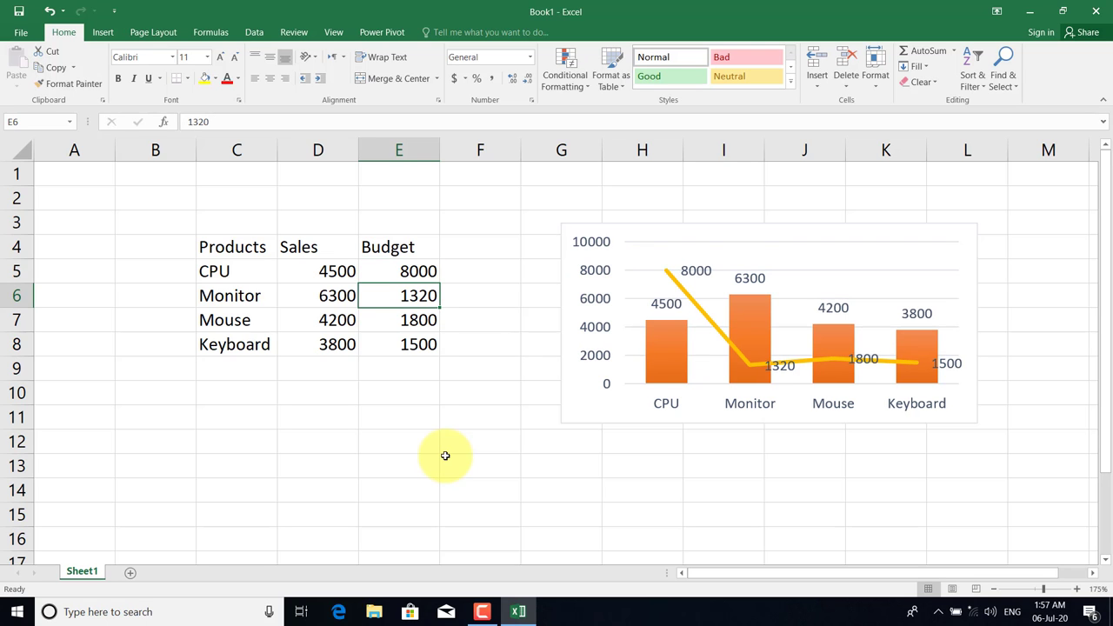
click(385, 326)
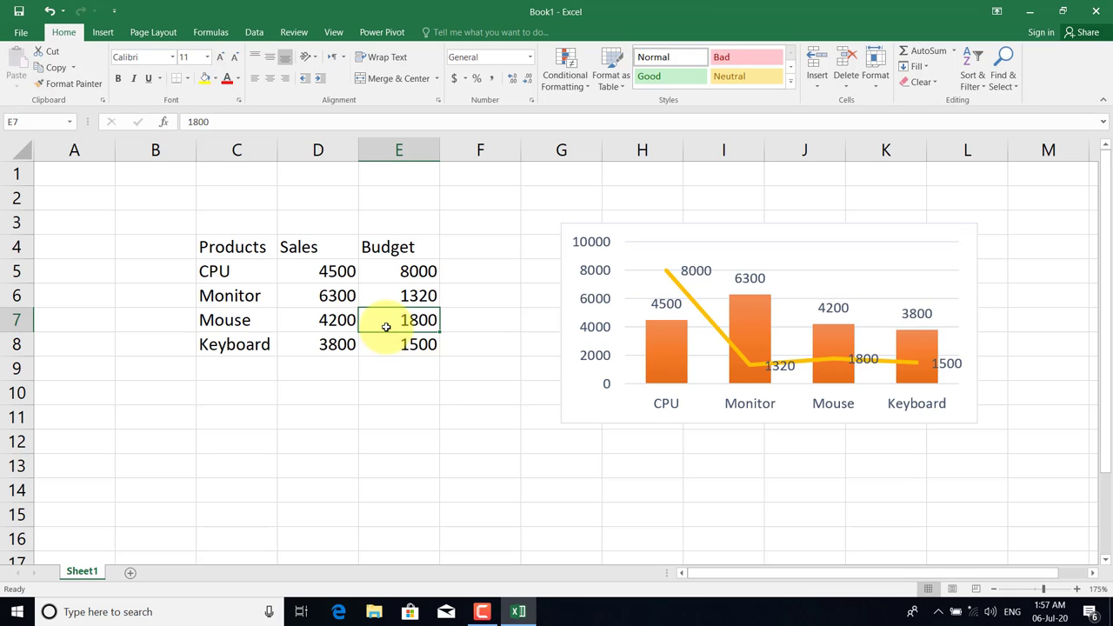
text(65)
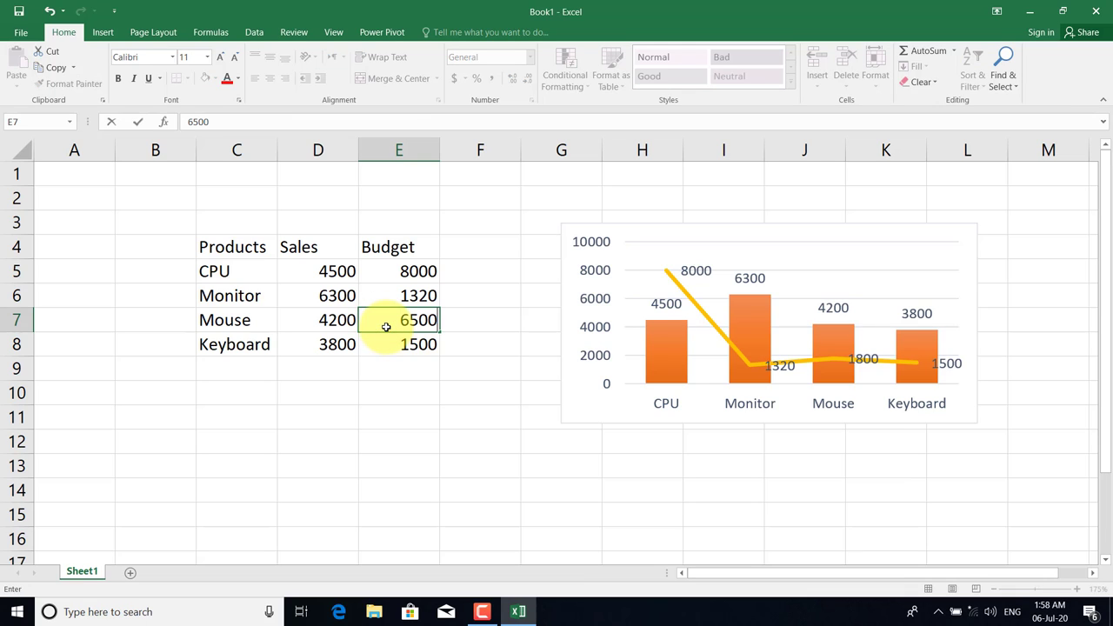
key(Return)
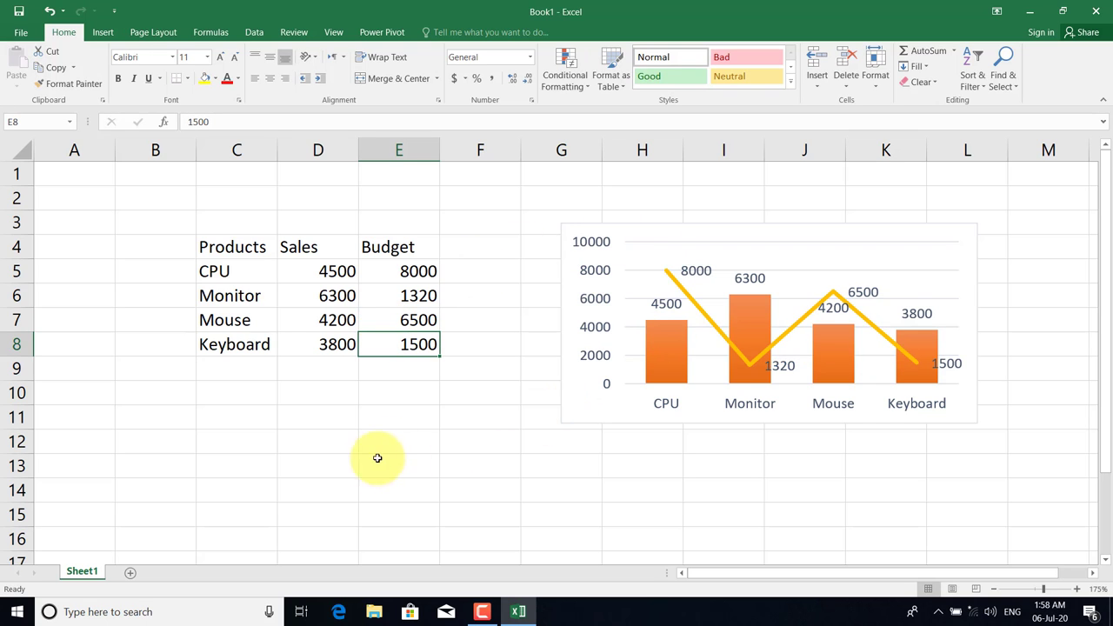
Move the chart left, closer to the Products/Sales/Budget table.
click(820, 463)
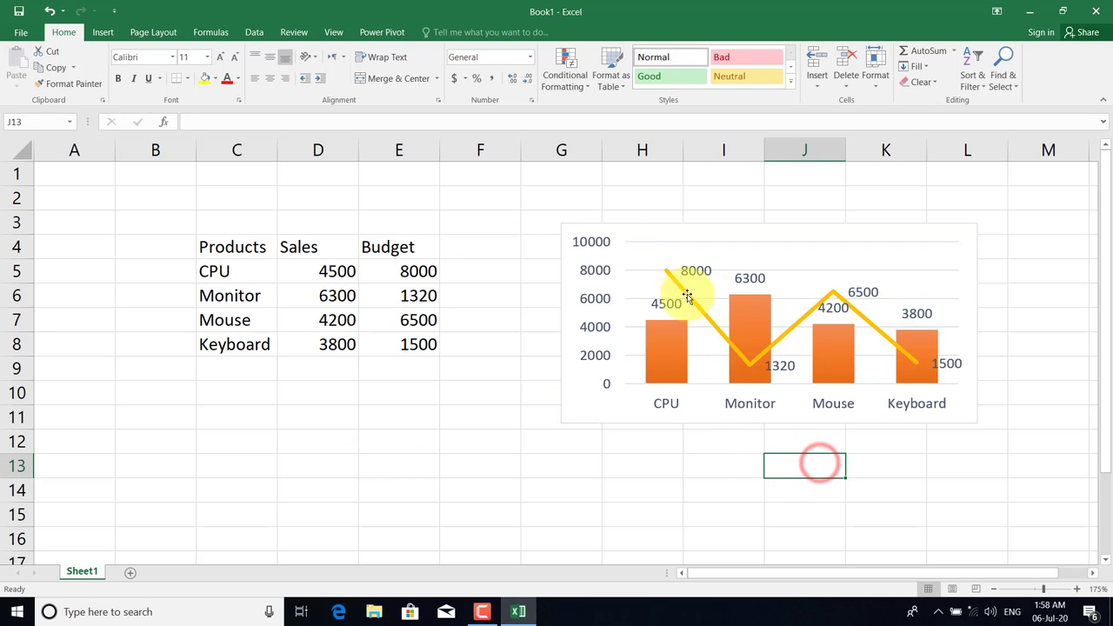
click(102, 32)
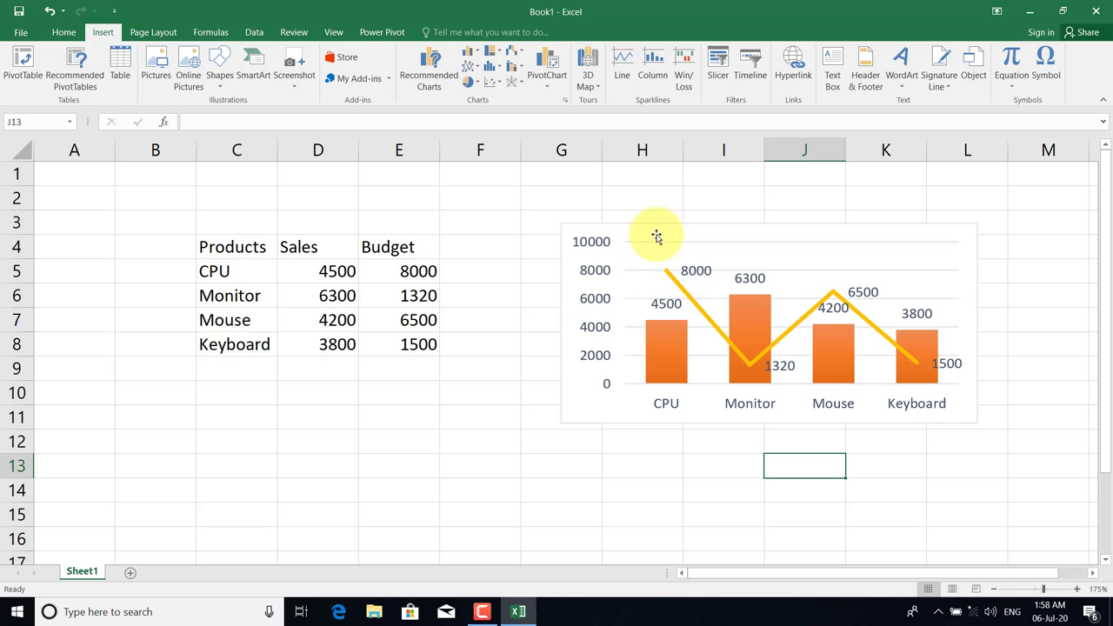
drag(655, 232, 592, 238)
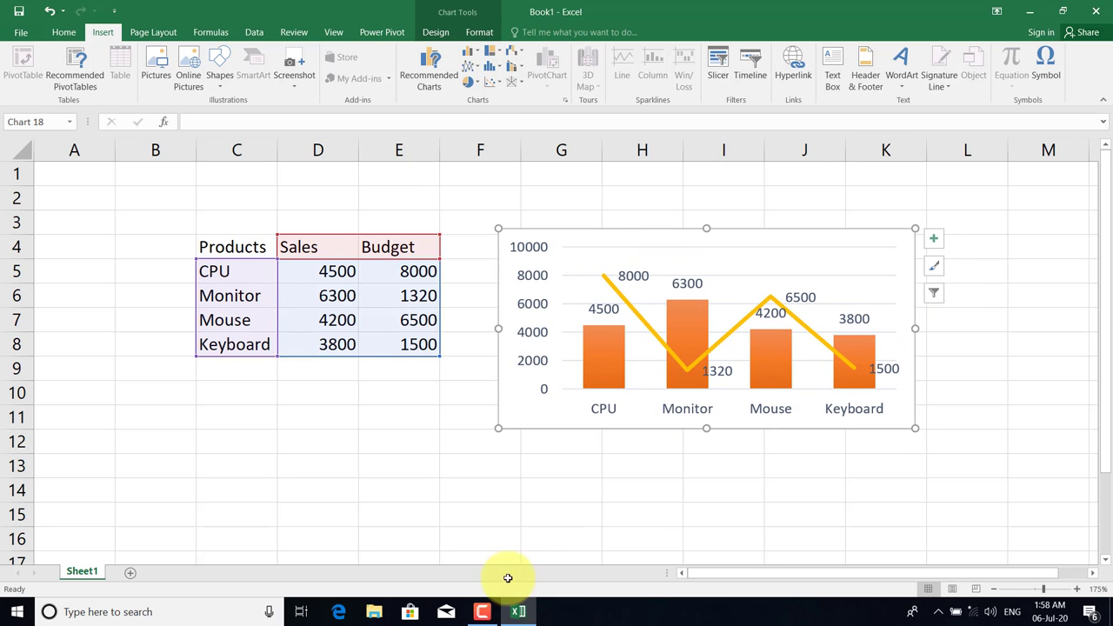
click(482, 611)
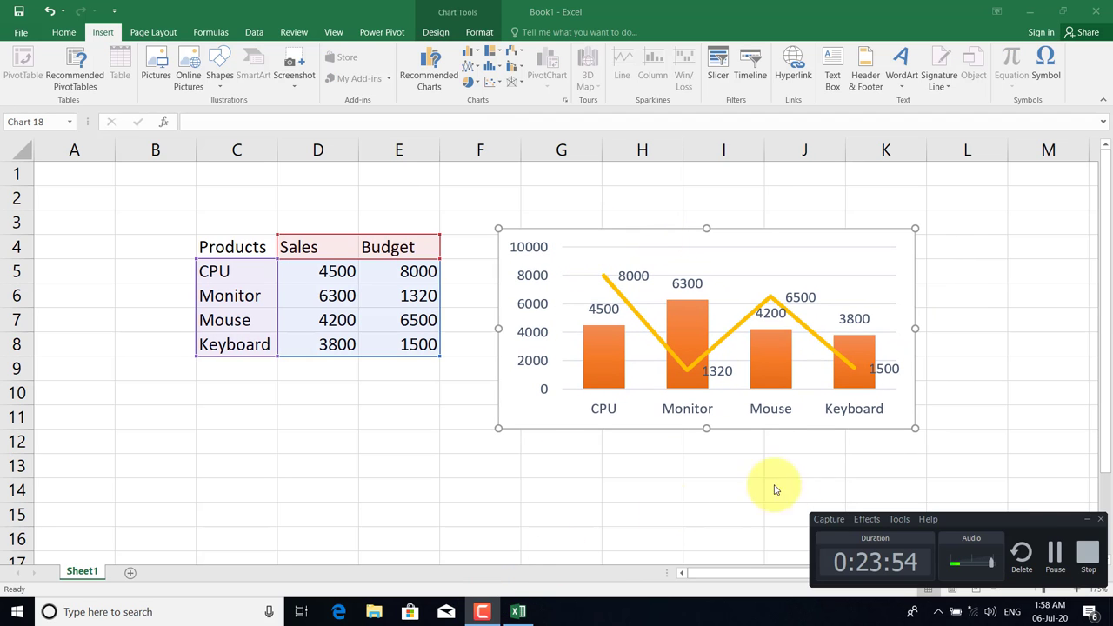